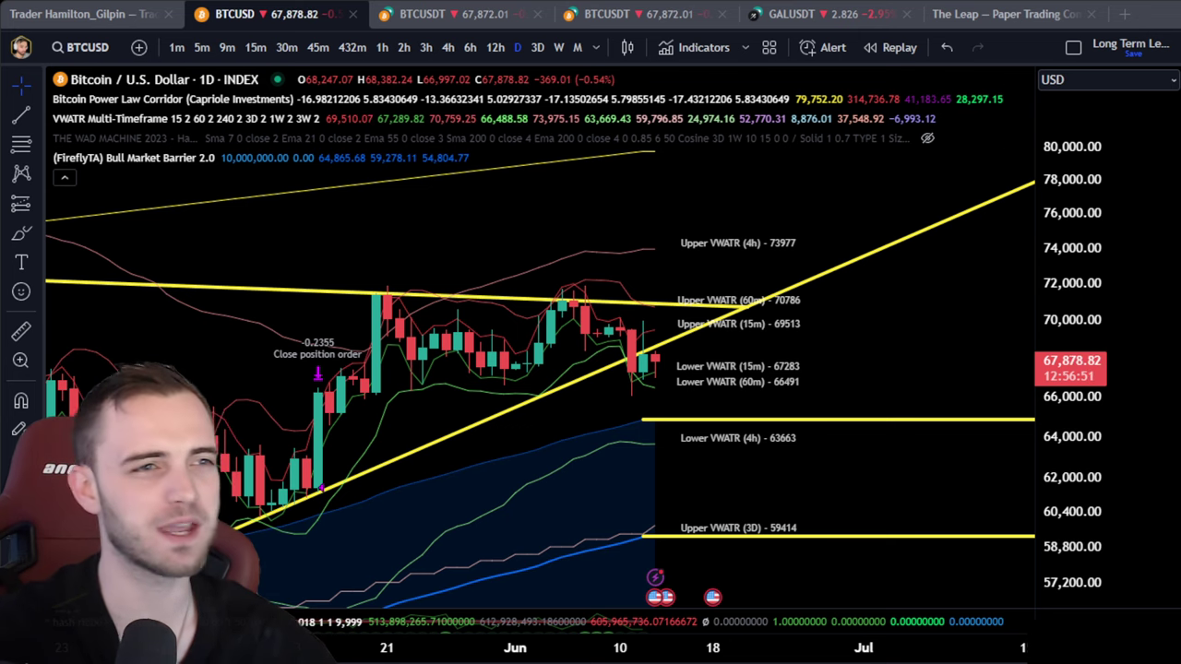
Step: Examine the daily BTCUSD chart from the current yellow triangle back to the rally that began in late 2023
drag(896, 358, 820, 345)
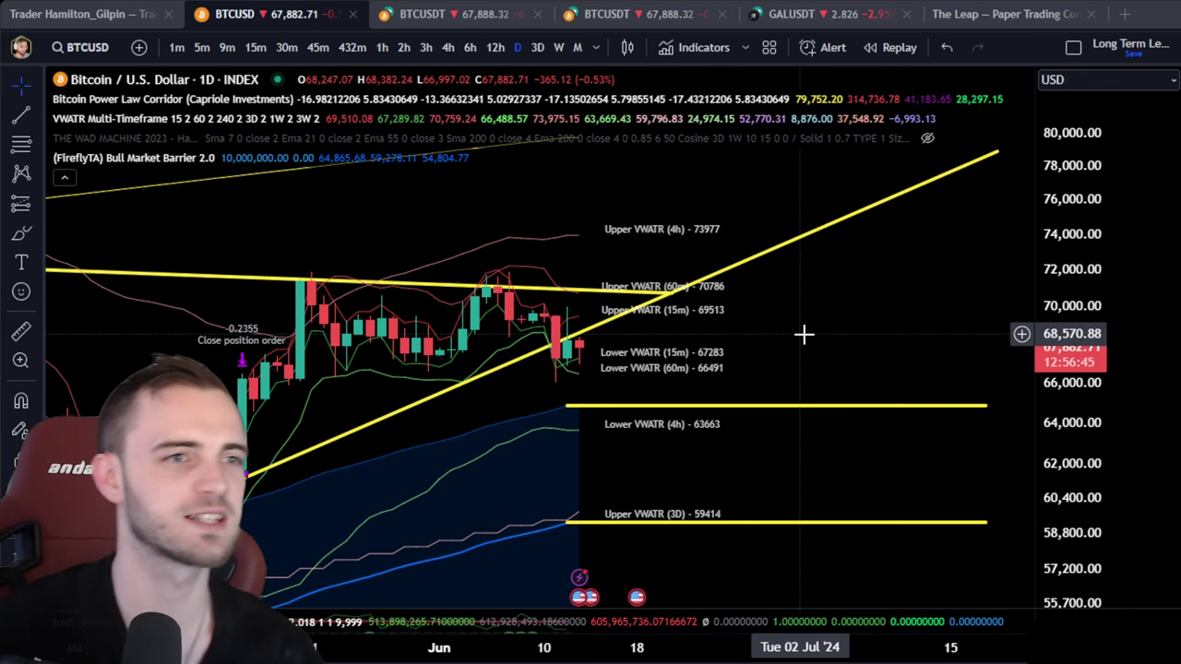
drag(802, 335, 828, 312)
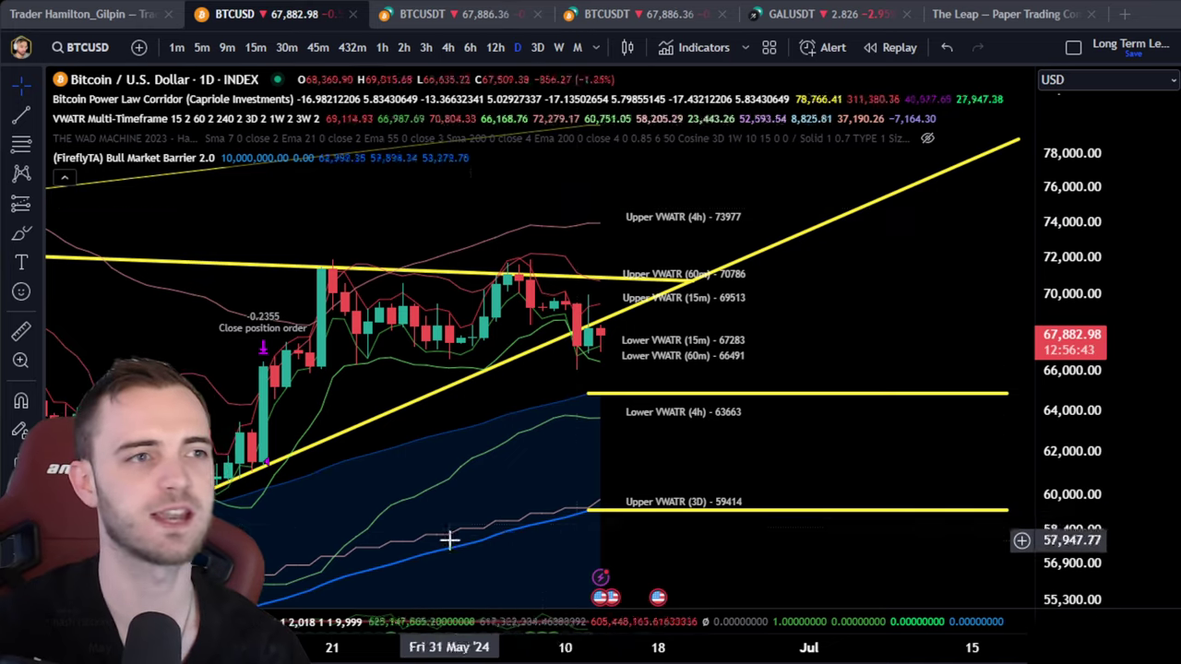
scroll(1033, 274, down, 3)
drag(1078, 229, 1061, 572)
scroll(695, 469, down, 5)
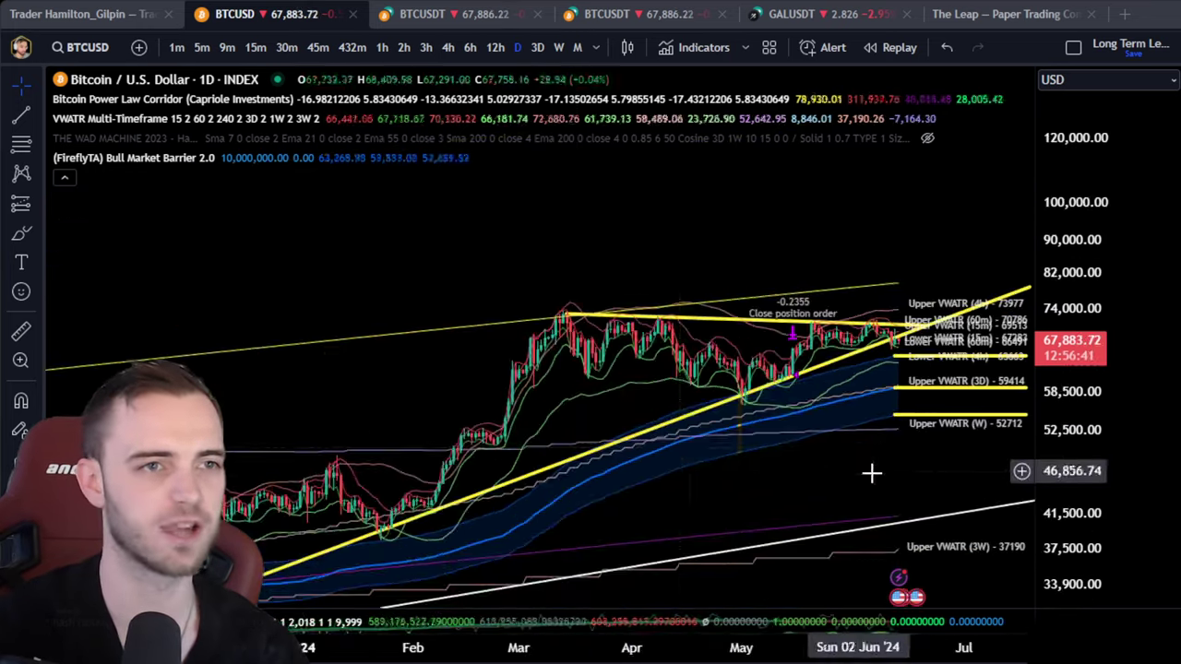
drag(871, 471, 730, 421)
scroll(796, 421, down, 6)
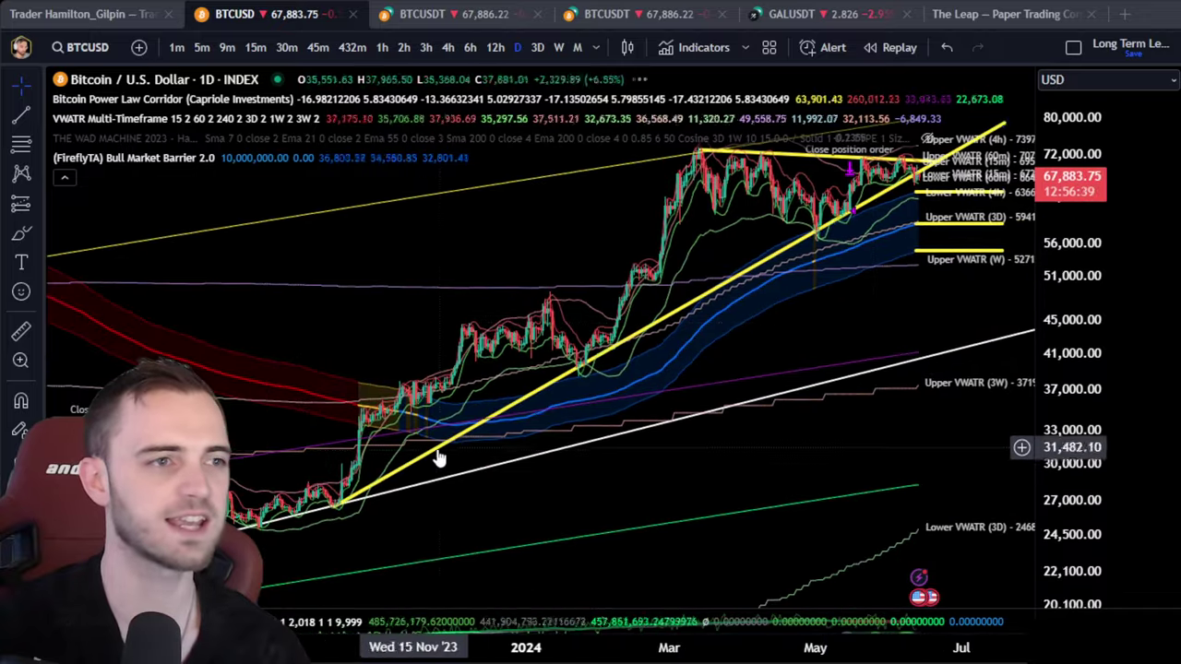
scroll(810, 385, up, 4)
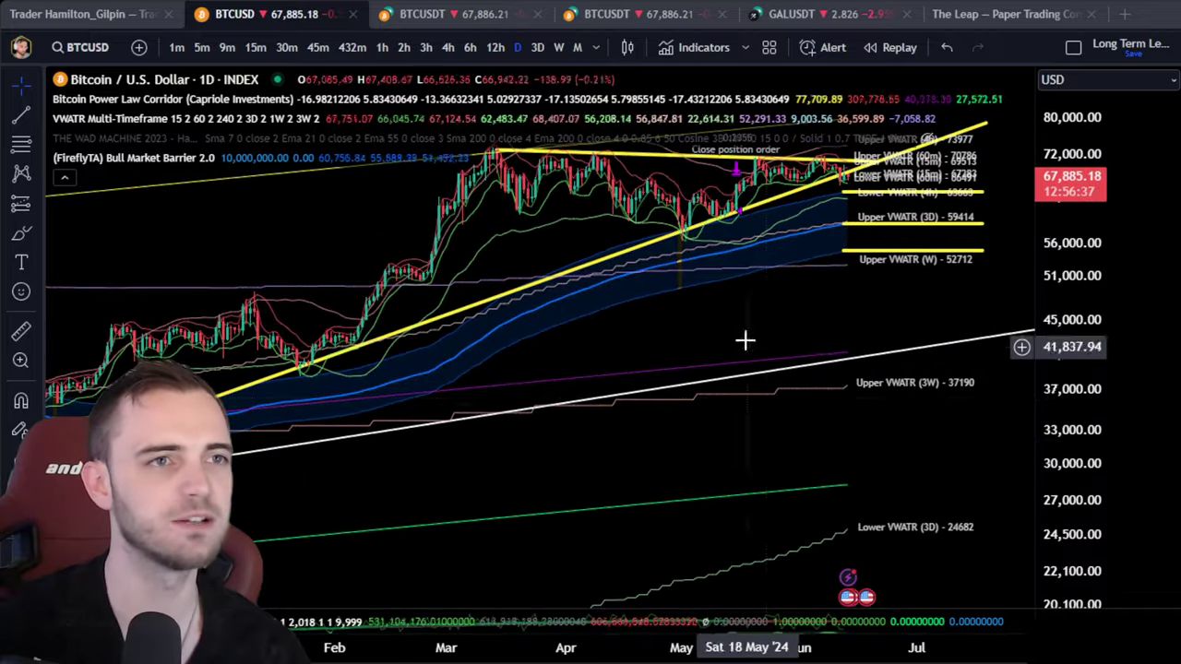
scroll(725, 443, up, 3)
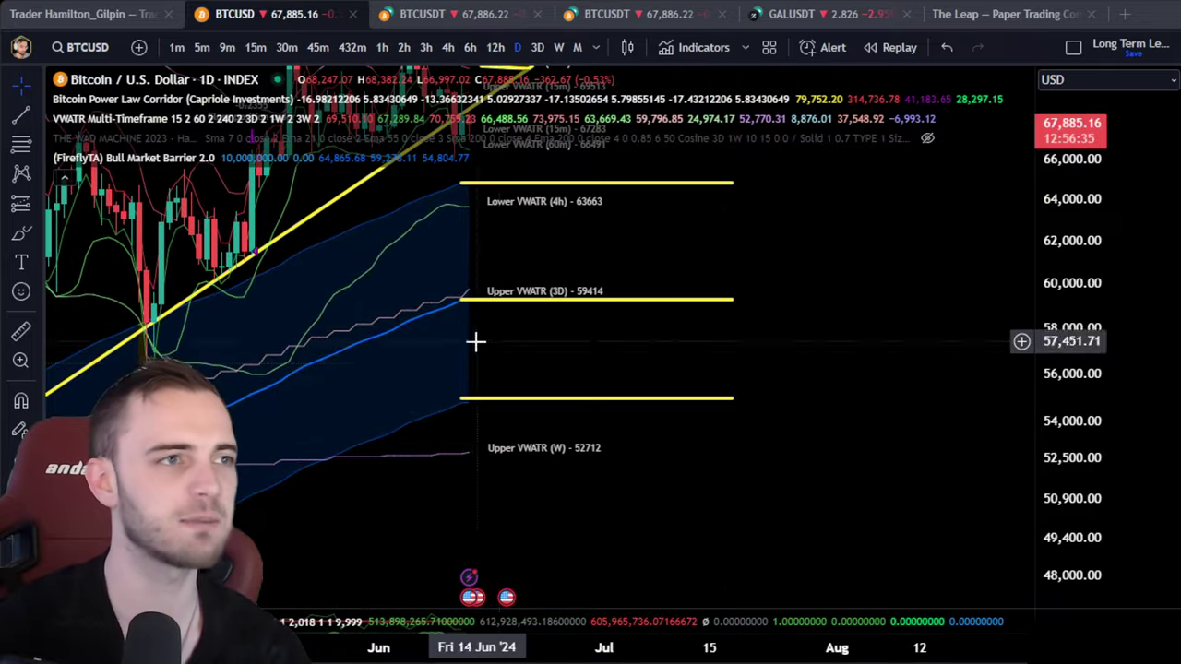
Step: Compare the June 2024 candles with the rising yellow trendline and the three yellow horizontal levels at the Bull Market Barrier band
drag(475, 338, 647, 307)
drag(645, 190, 605, 252)
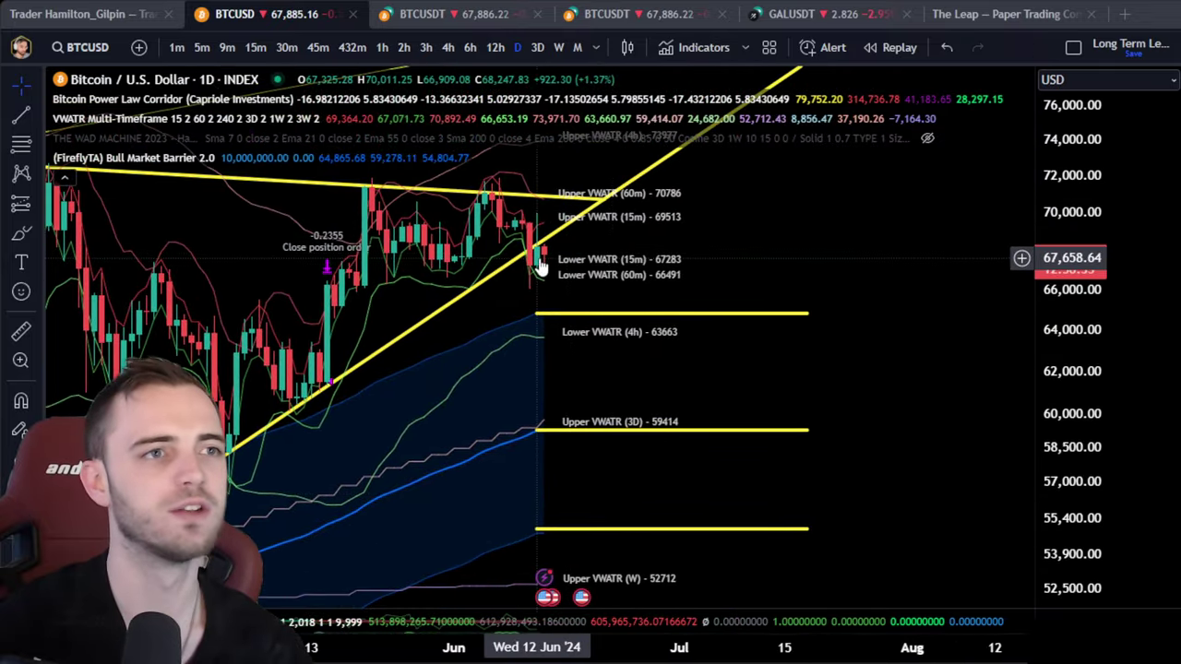
scroll(630, 297, down, 3)
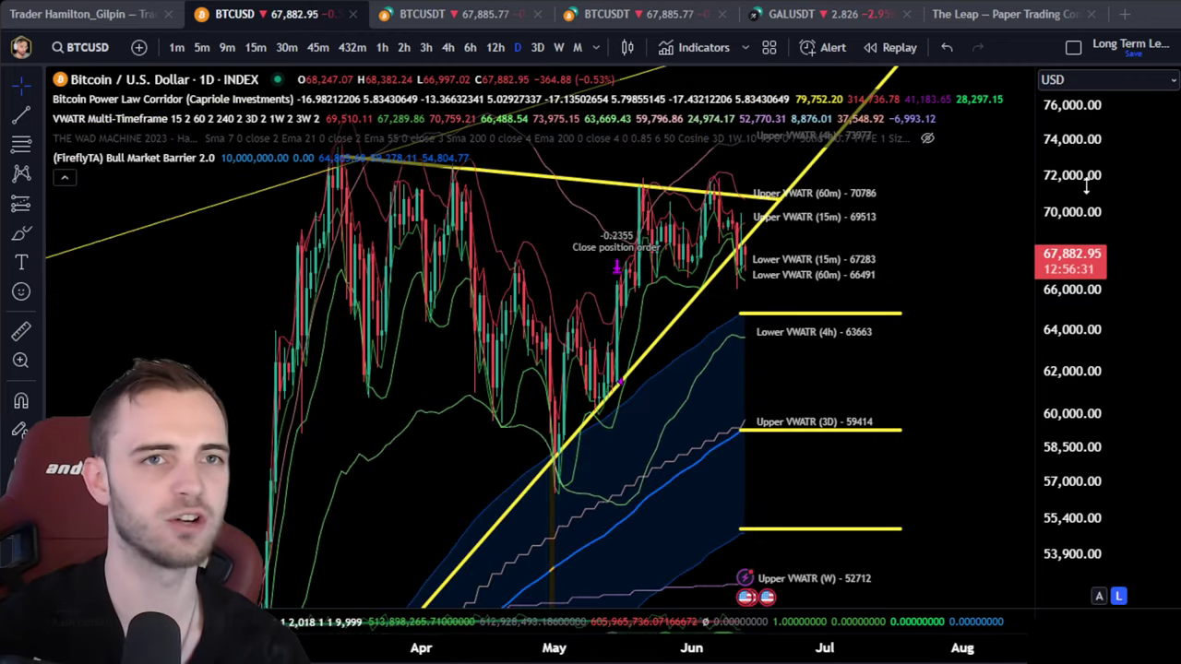
drag(1086, 185, 1086, 475)
scroll(751, 498, down, 3)
drag(781, 535, 781, 424)
drag(1128, 267, 1129, 459)
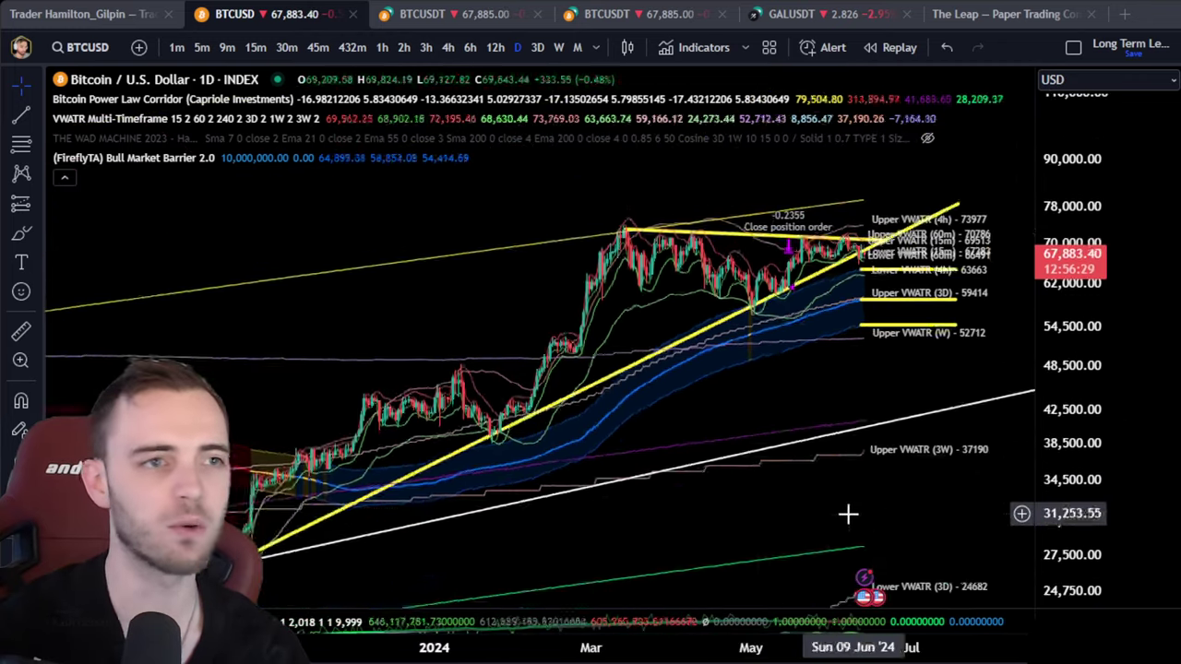
Step: Brush a freehand stroke along the rally from late 2020 to the April 2021 peak, and delete it
scroll(848, 514, down, 5)
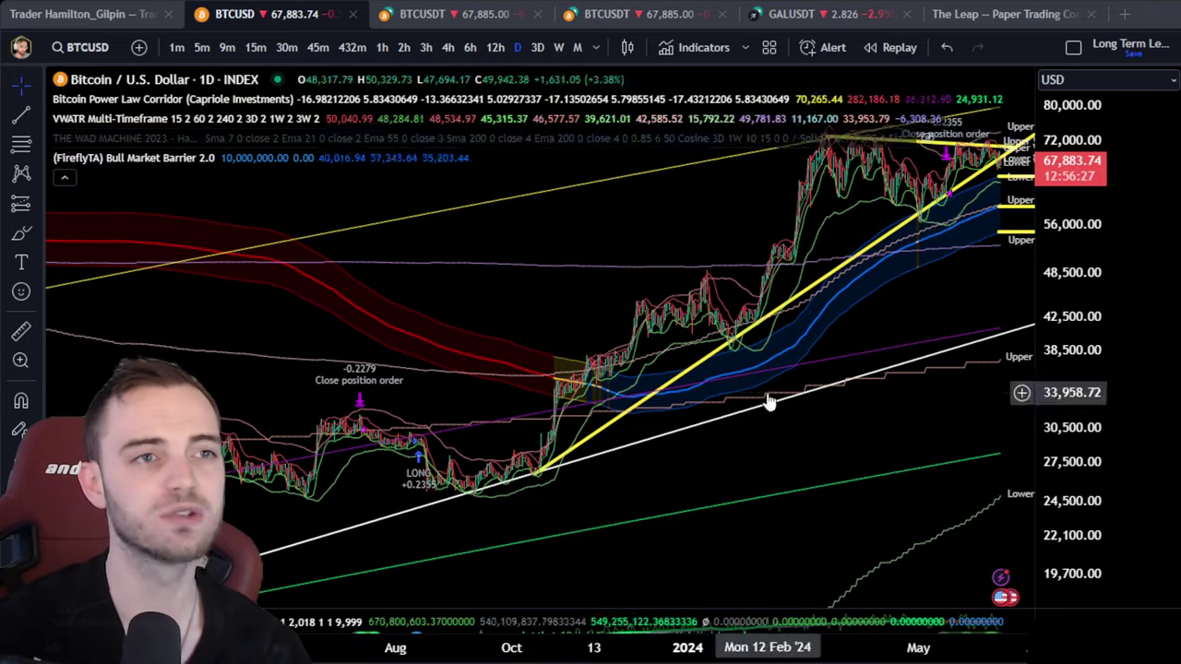
scroll(769, 403, down, 8)
drag(527, 483, 854, 433)
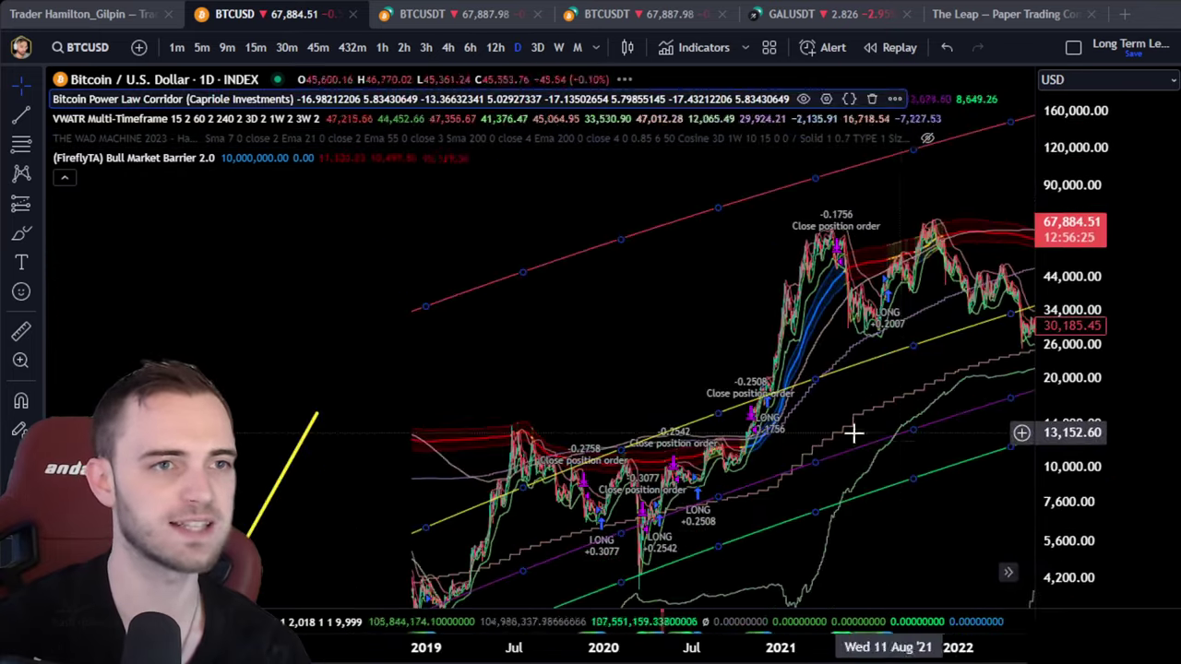
click(18, 235)
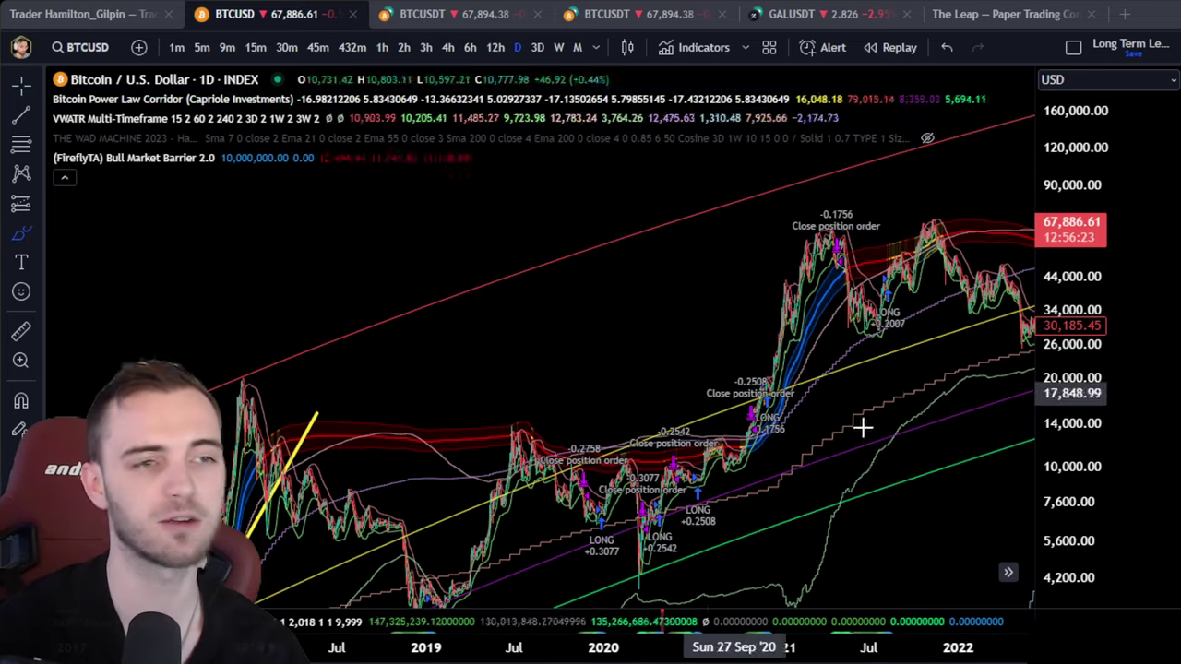
mouse_move(729, 450)
mouse_down()
mouse_move(803, 344)
mouse_move(831, 221)
mouse_up()
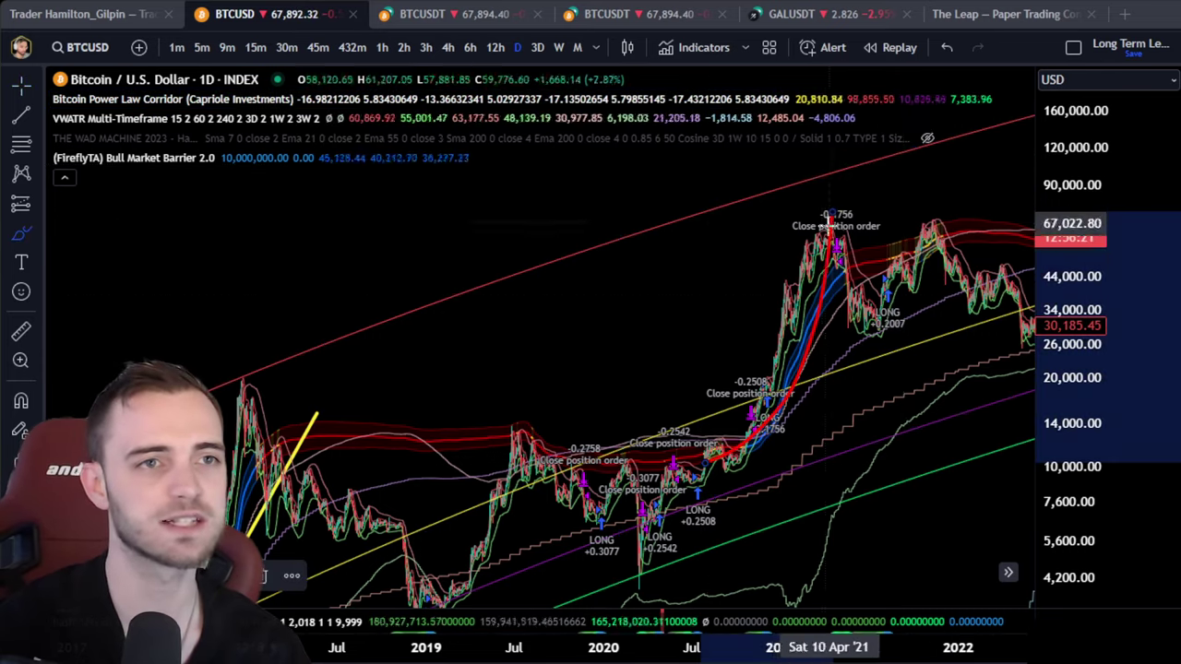
key(Delete)
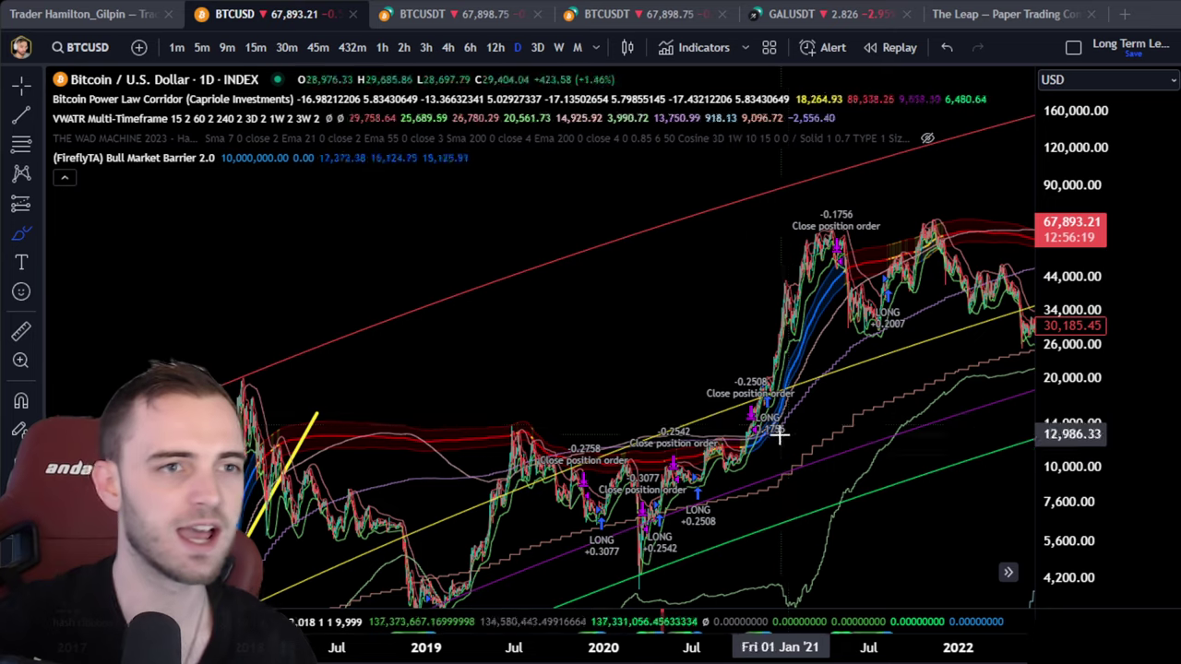
Step: Brush over the 2020–2021 rally, circle the end of the blue band, mark the drop into June 2021, and undo the strokes
mouse_move(747, 458)
mouse_down()
mouse_move(850, 233)
mouse_move(843, 267)
mouse_up()
scroll(896, 456, up, 5)
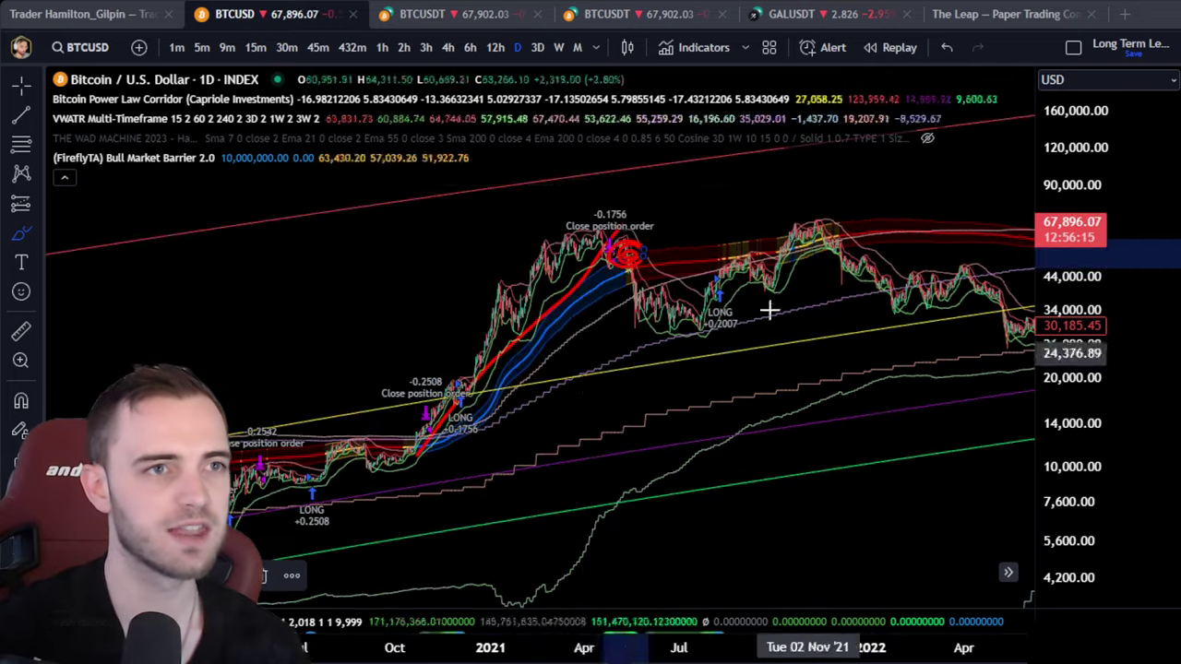
drag(626, 258, 662, 334)
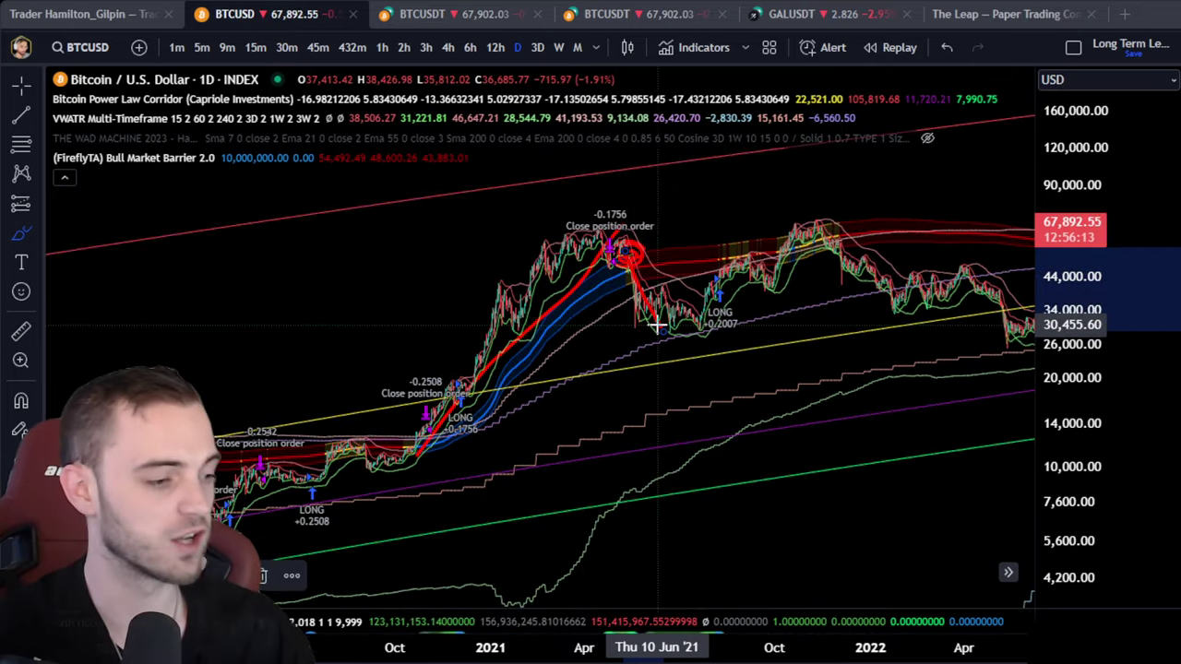
key(ctrl+z)
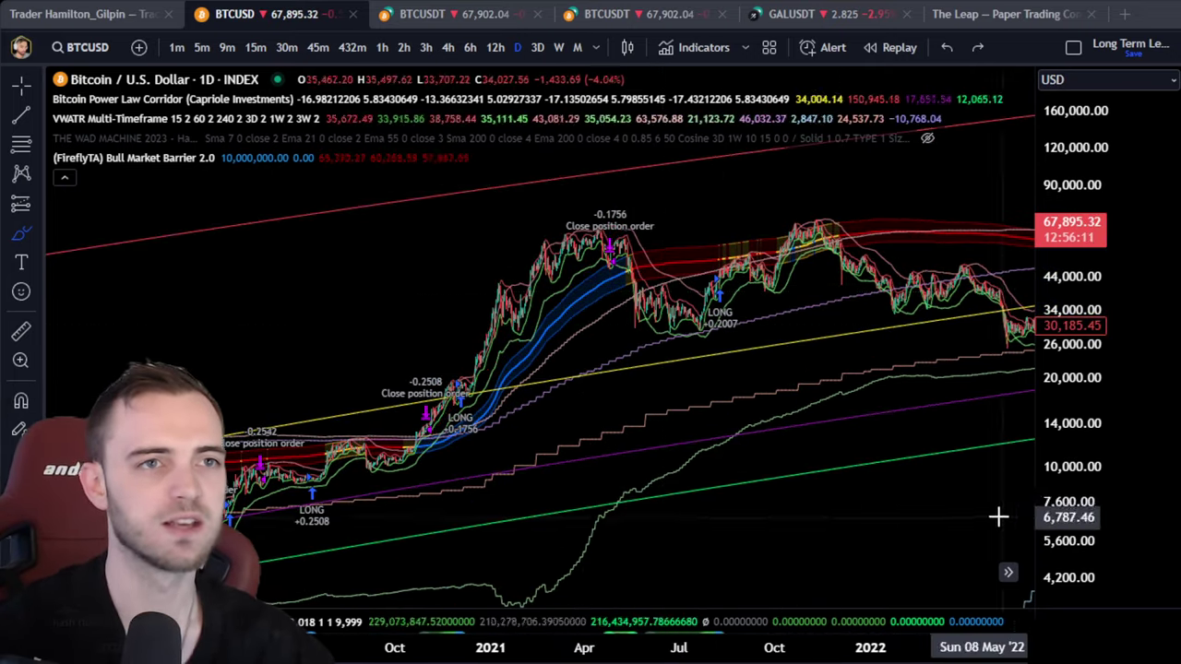
Step: Hide the VWATR Multi-Timeframe indicator on the 2024 price action
drag(860, 496, 251, 473)
drag(785, 455, 777, 526)
drag(1089, 536, 1075, 185)
scroll(876, 415, up, 6)
drag(570, 501, 1144, 577)
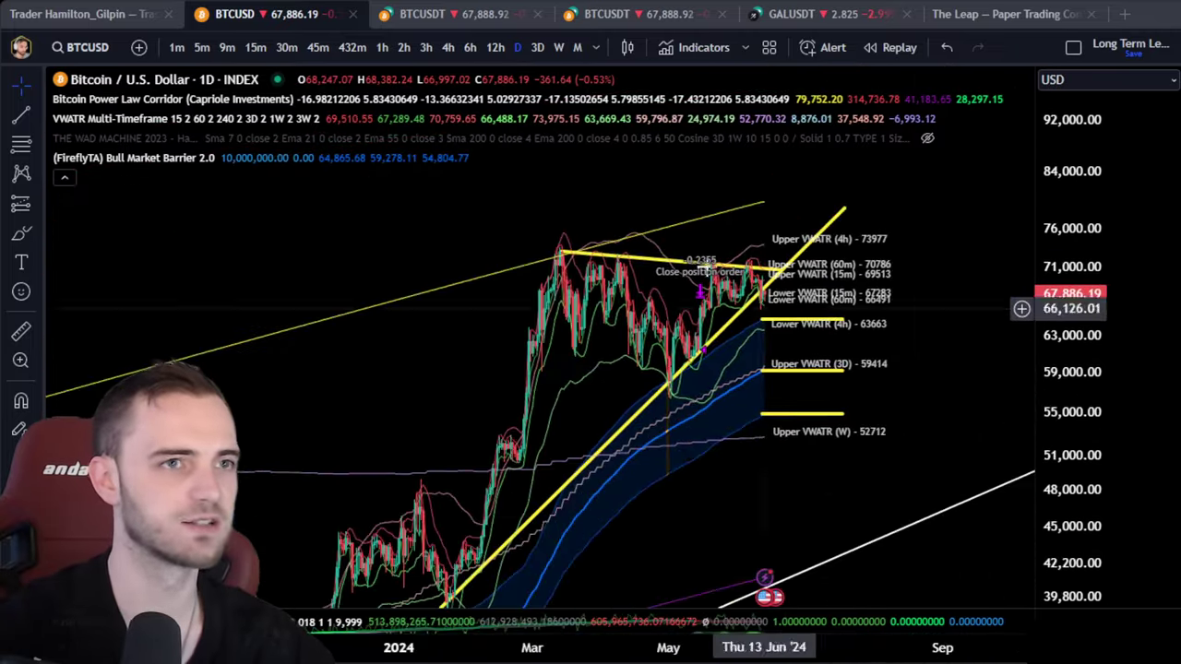
click(335, 117)
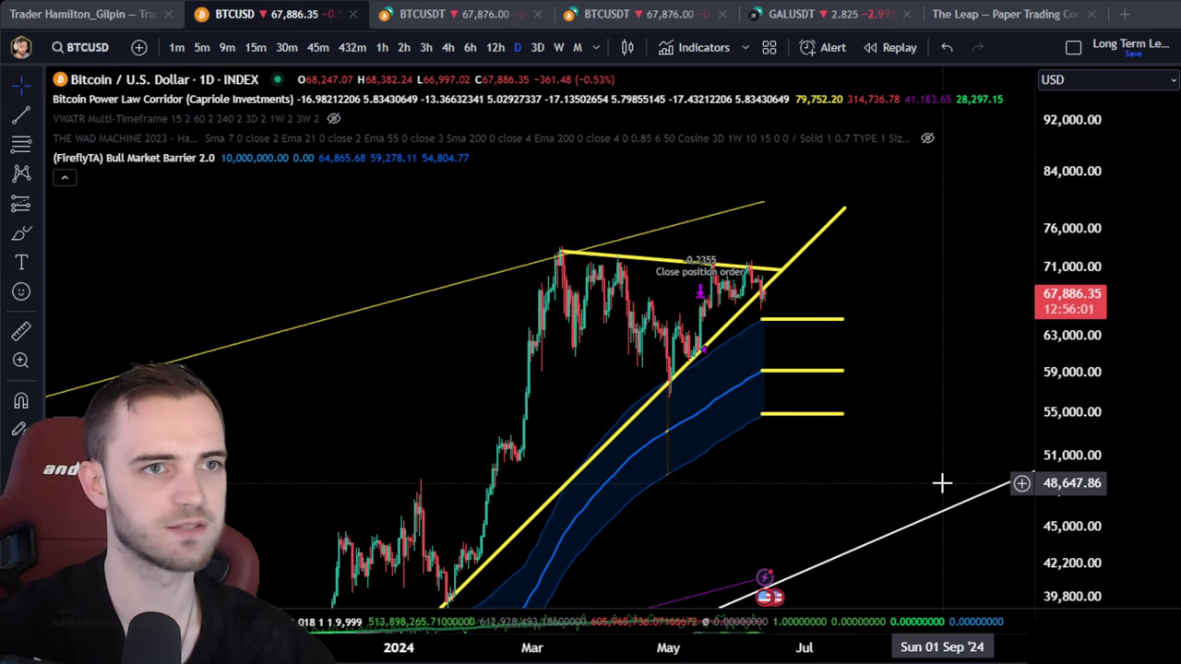
Step: Examine the June 2024 price relative to the upper edge of the blue Bull Market Barrier band
drag(907, 440, 759, 443)
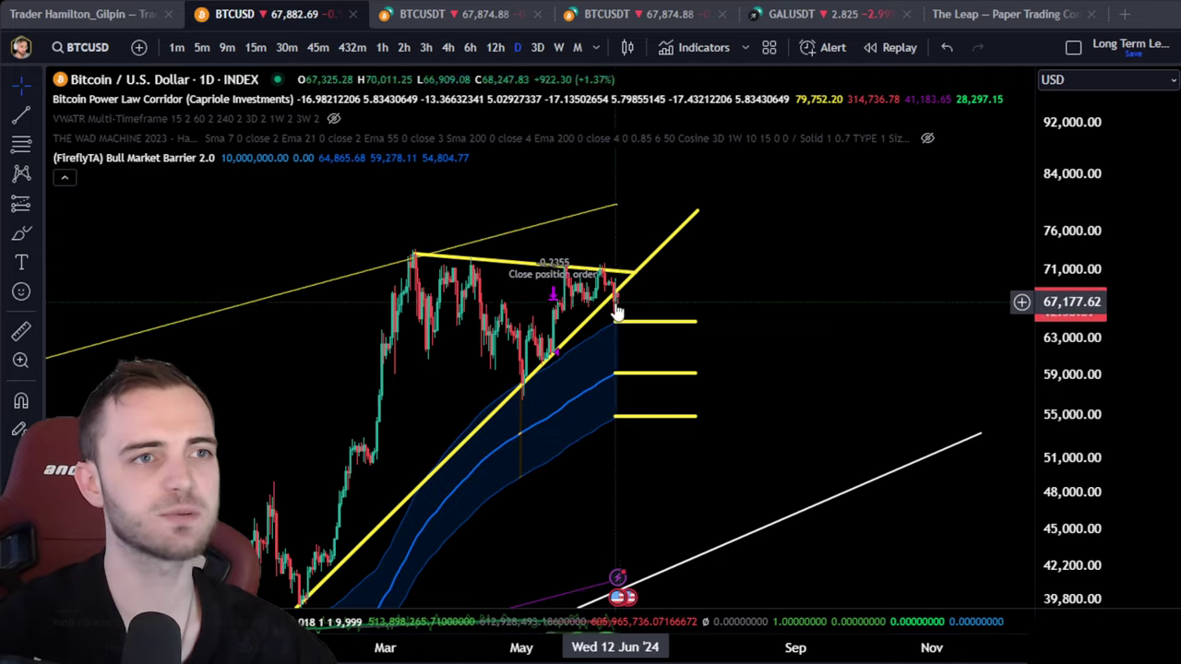
scroll(564, 302, up, 6)
drag(289, 268, 745, 311)
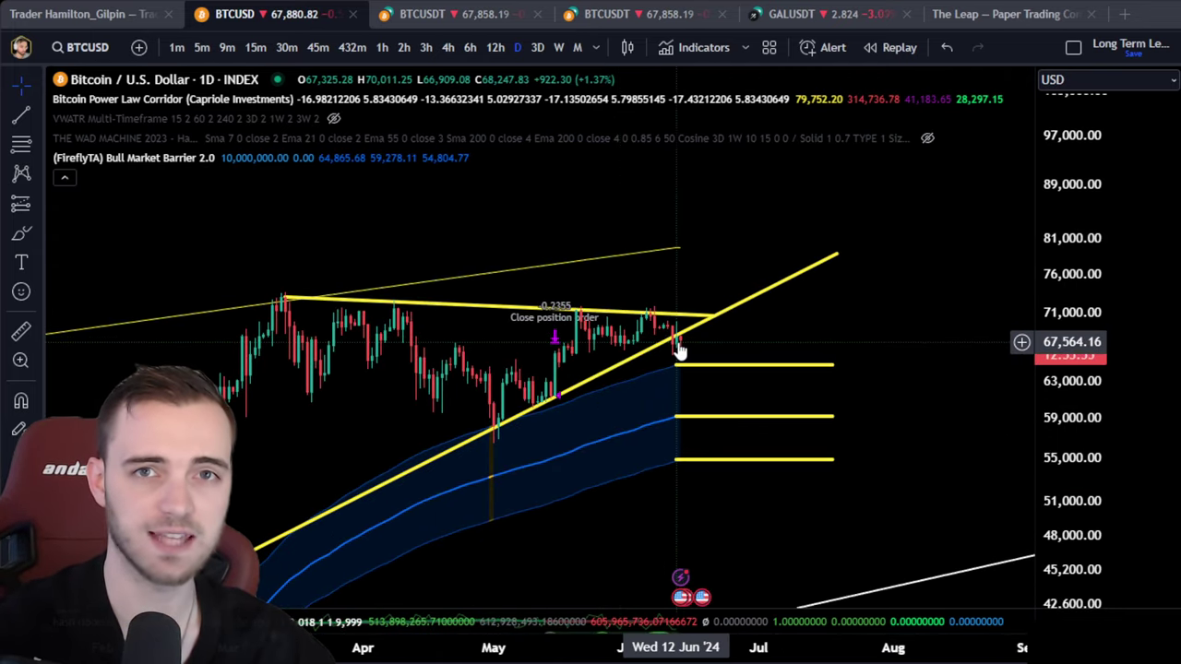
drag(685, 490, 665, 464)
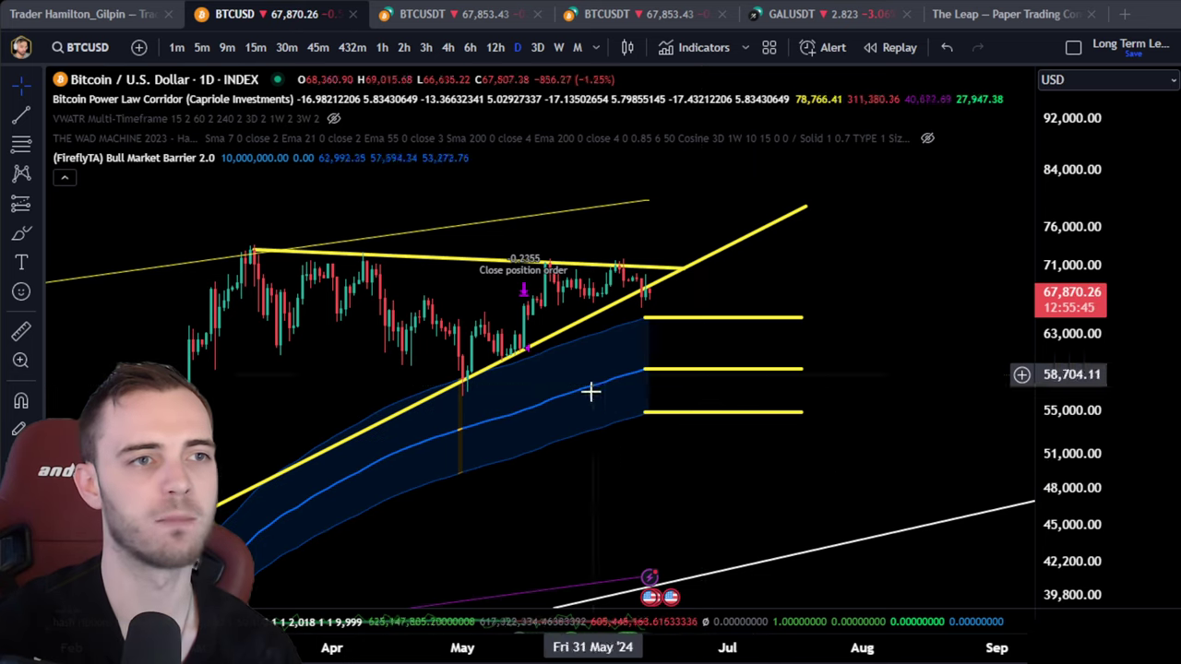
scroll(590, 392, down, 5)
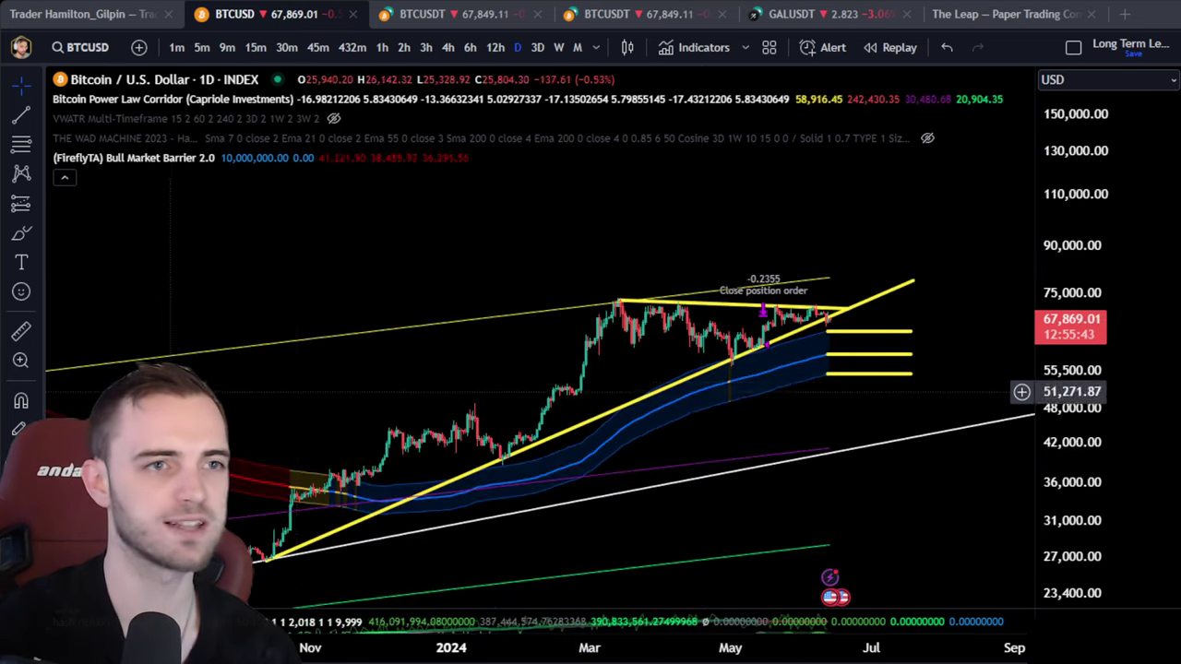
Step: Review how price behaved around the Bull Market Barrier through 2022, 2021 and late 2020
drag(169, 391, 883, 317)
drag(109, 422, 773, 334)
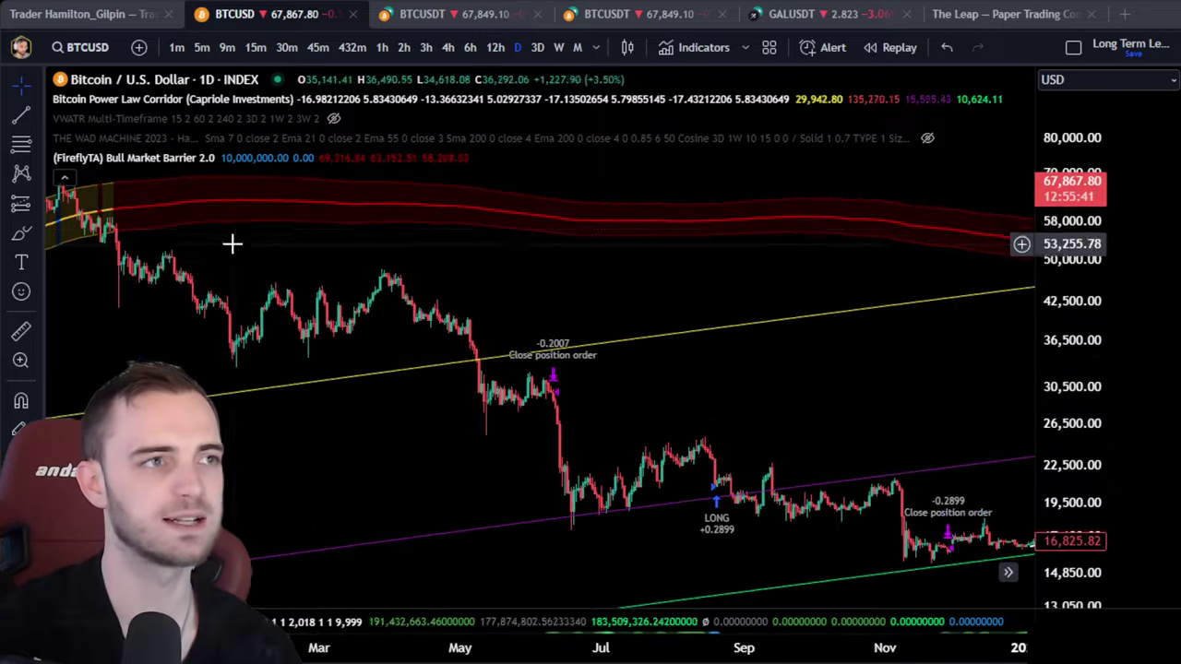
drag(233, 243, 719, 314)
drag(335, 314, 923, 311)
drag(828, 320, 450, 414)
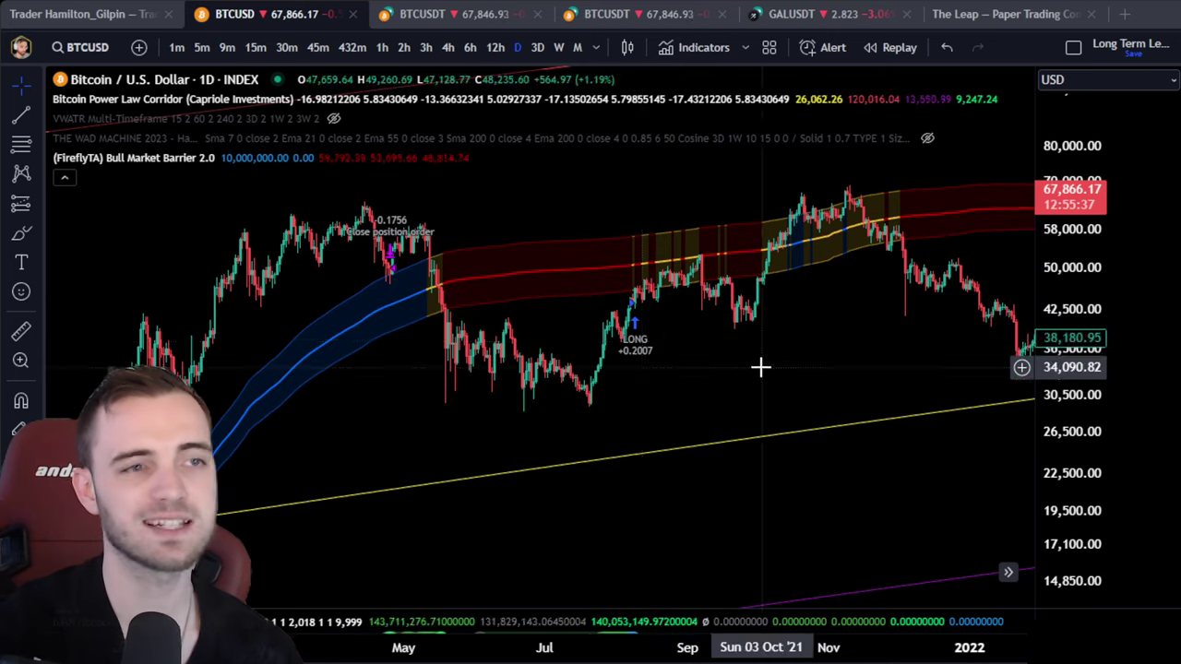
drag(995, 359, 746, 332)
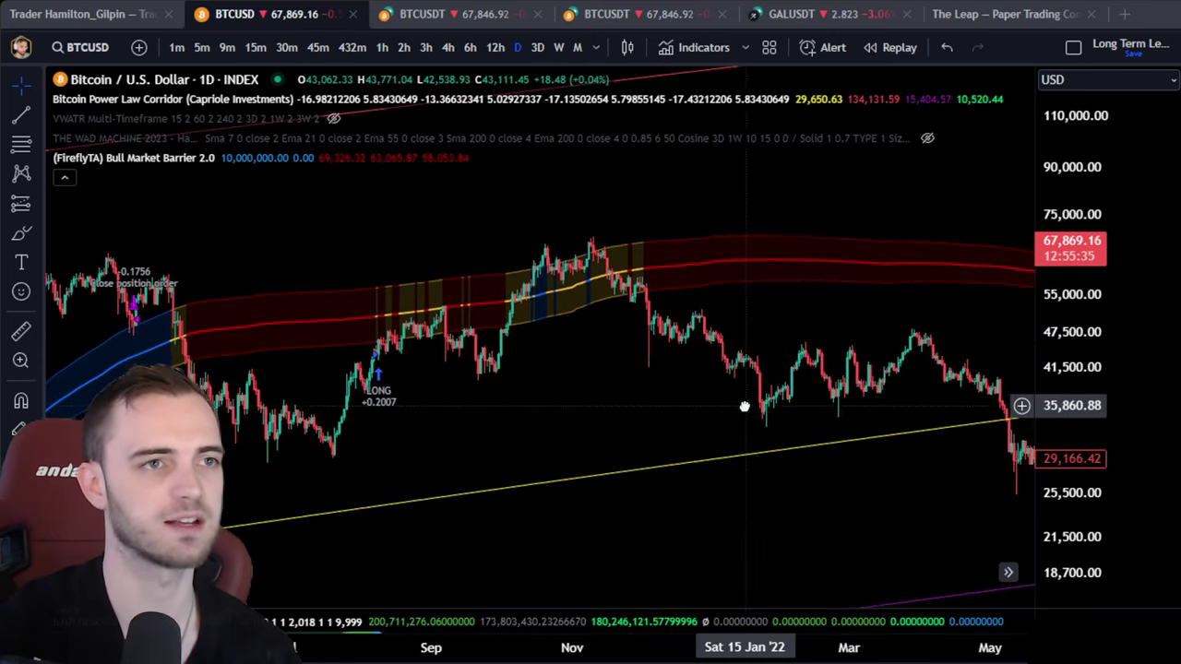
drag(644, 399, 1160, 318)
drag(476, 549, 1029, 475)
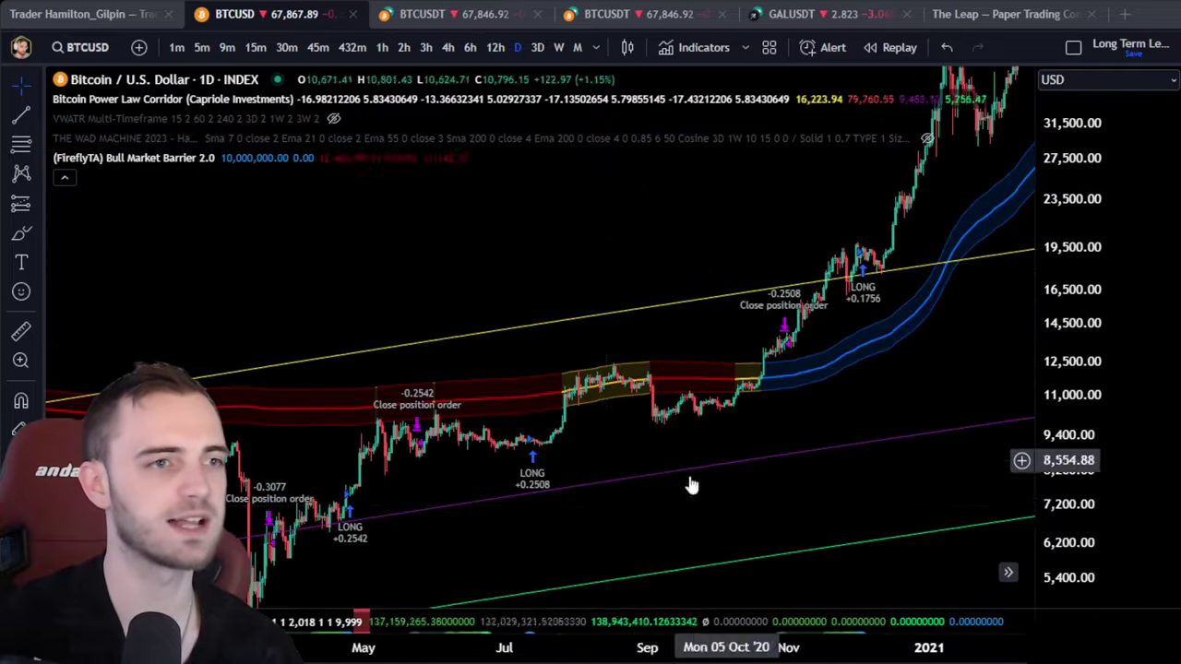
Step: Review the Bull Market Barrier and the yellow trendline across the 2019 and 2017–2018 price history
drag(546, 515, 1015, 422)
scroll(918, 435, down, 6)
scroll(912, 439, down, 3)
drag(759, 453, 855, 424)
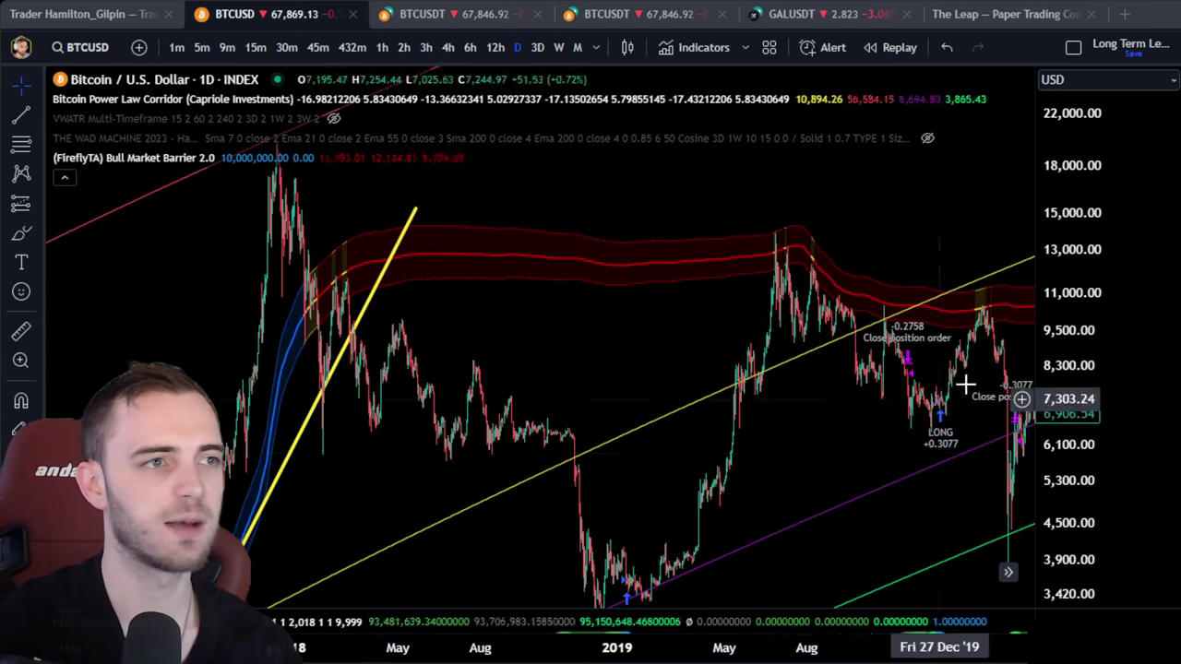
drag(1084, 208, 1071, 516)
drag(443, 531, 693, 298)
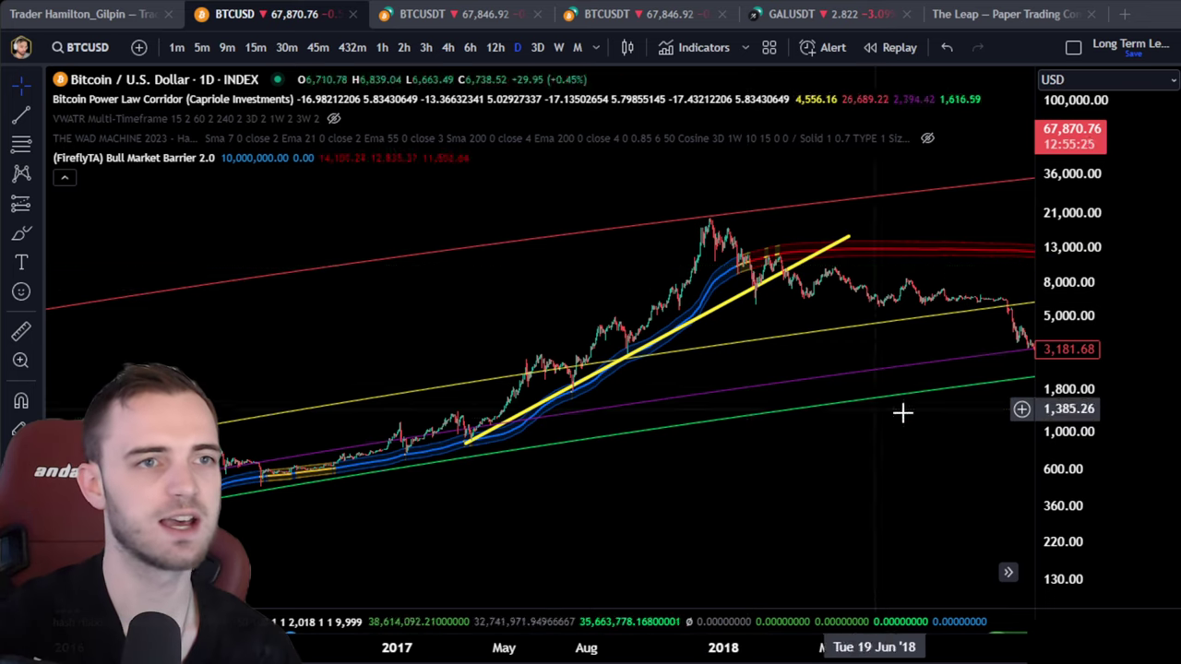
Step: Return to mid-2024 and examine the three yellow horizontal lines marking the Bull Market Barrier levels
drag(946, 428, 360, 443)
drag(1020, 382, 459, 434)
scroll(555, 425, right, 10)
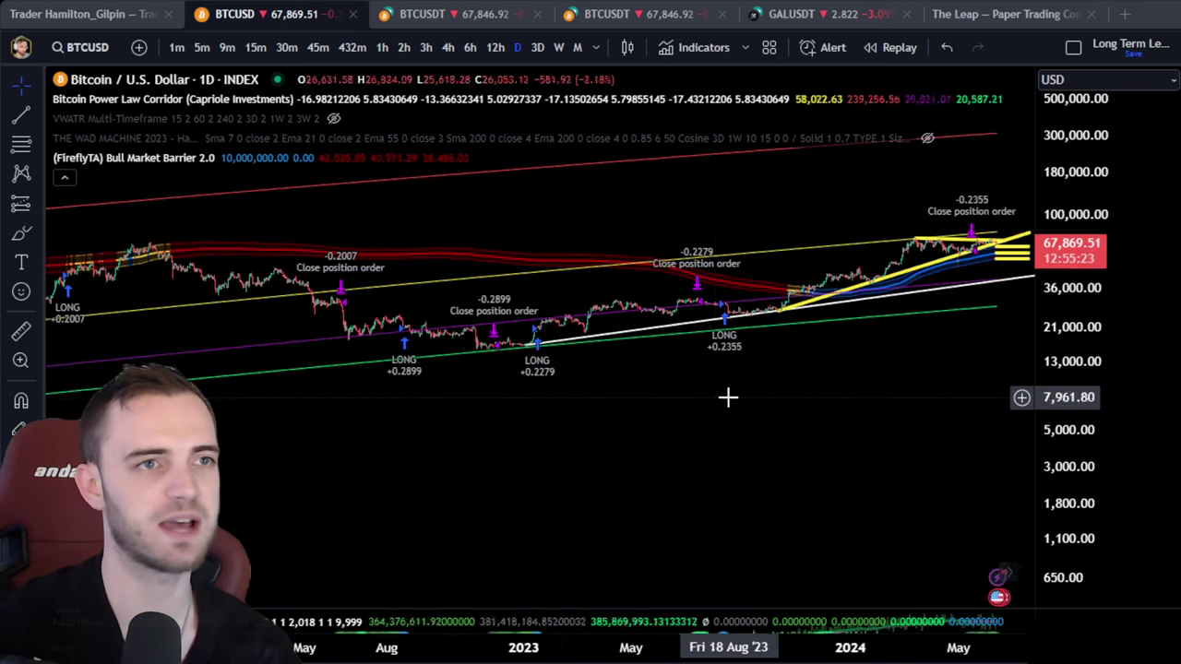
drag(1093, 84, 961, 42)
scroll(596, 467, up, 5)
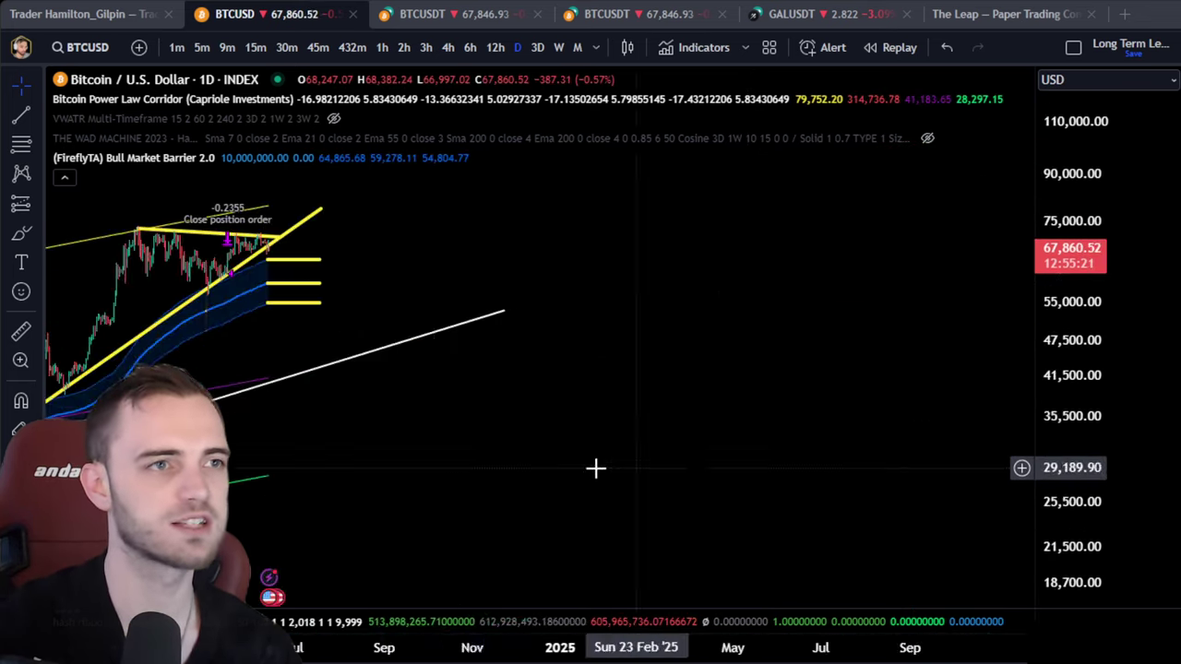
drag(596, 467, 697, 467)
drag(1061, 444, 932, 37)
scroll(434, 452, up, 4)
scroll(433, 451, left, 5)
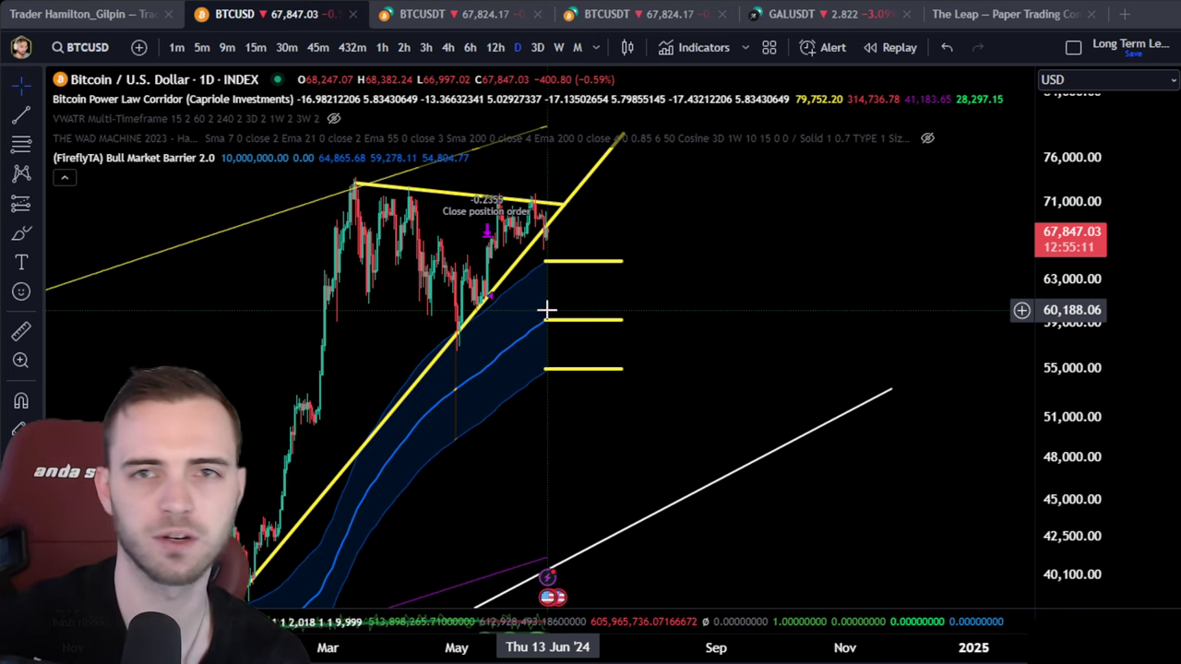
Step: Inspect the latest daily candles where price meets the rising yellow trendline in June 2024
scroll(553, 316, up, 2)
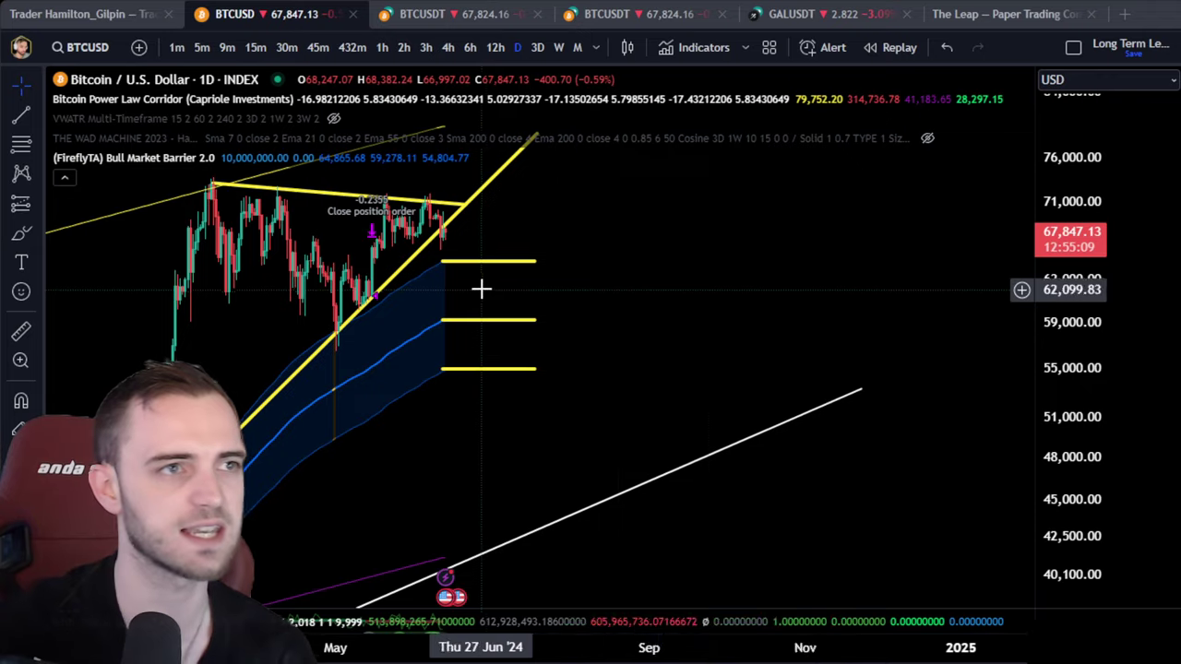
drag(554, 287, 622, 285)
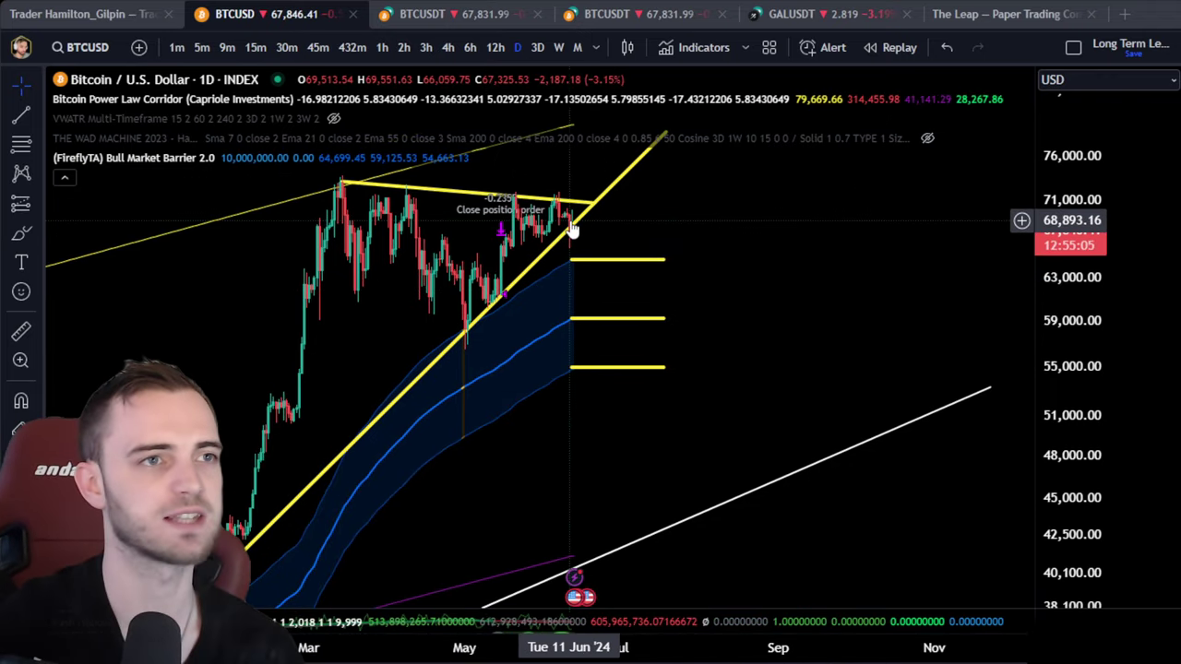
scroll(715, 240, up, 2)
right_click(711, 259)
drag(687, 258, 883, 367)
scroll(830, 351, up, 3)
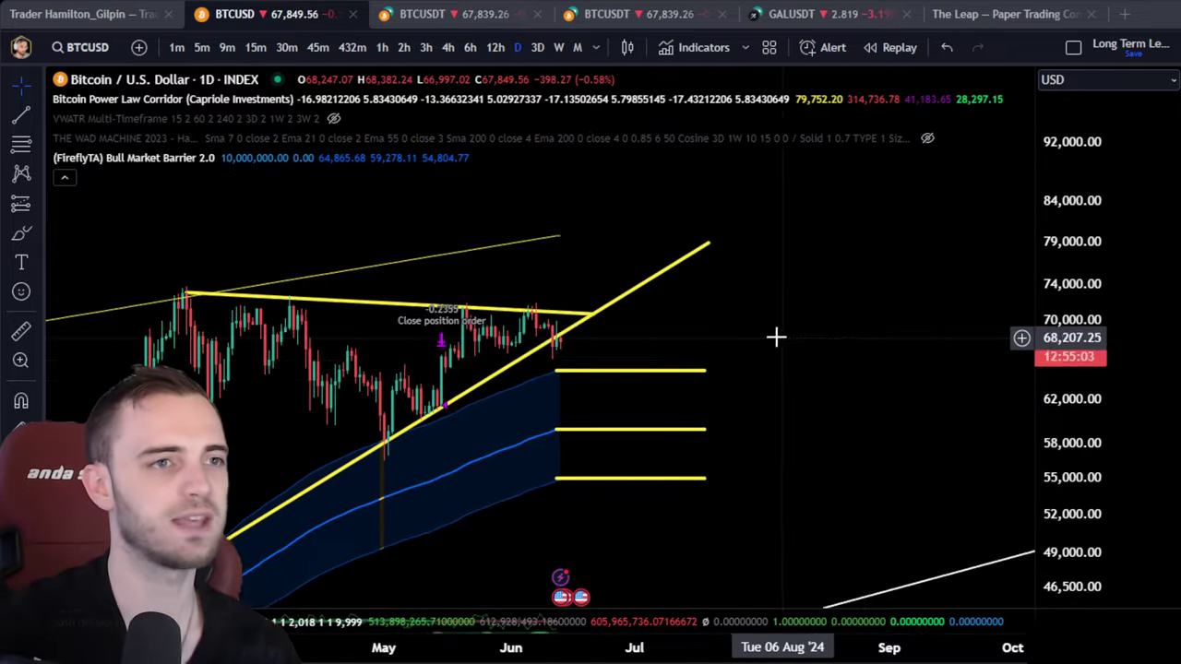
Step: Enlarge the June 2024 candles and examine price around the rising yellow trendline and the upper two Bull Market Barrier levels
drag(776, 337, 801, 340)
drag(1101, 438, 1102, 235)
scroll(839, 233, up, 2)
scroll(839, 234, up, 2)
drag(528, 285, 855, 237)
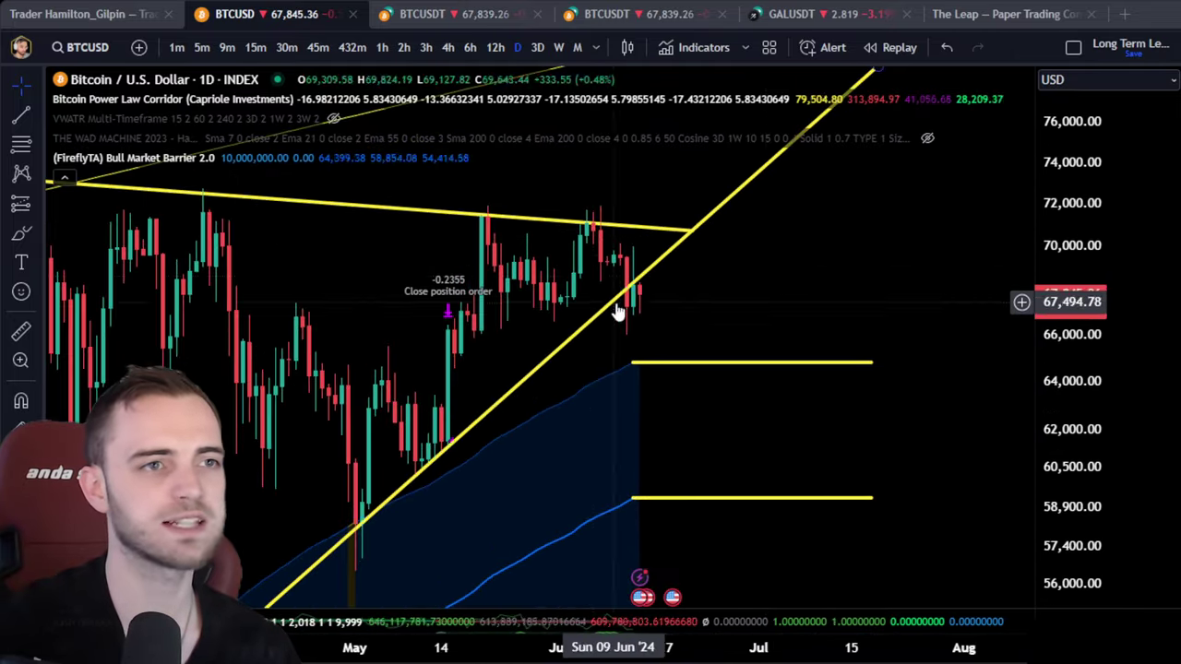
scroll(652, 305, up, 3)
drag(652, 303, 701, 303)
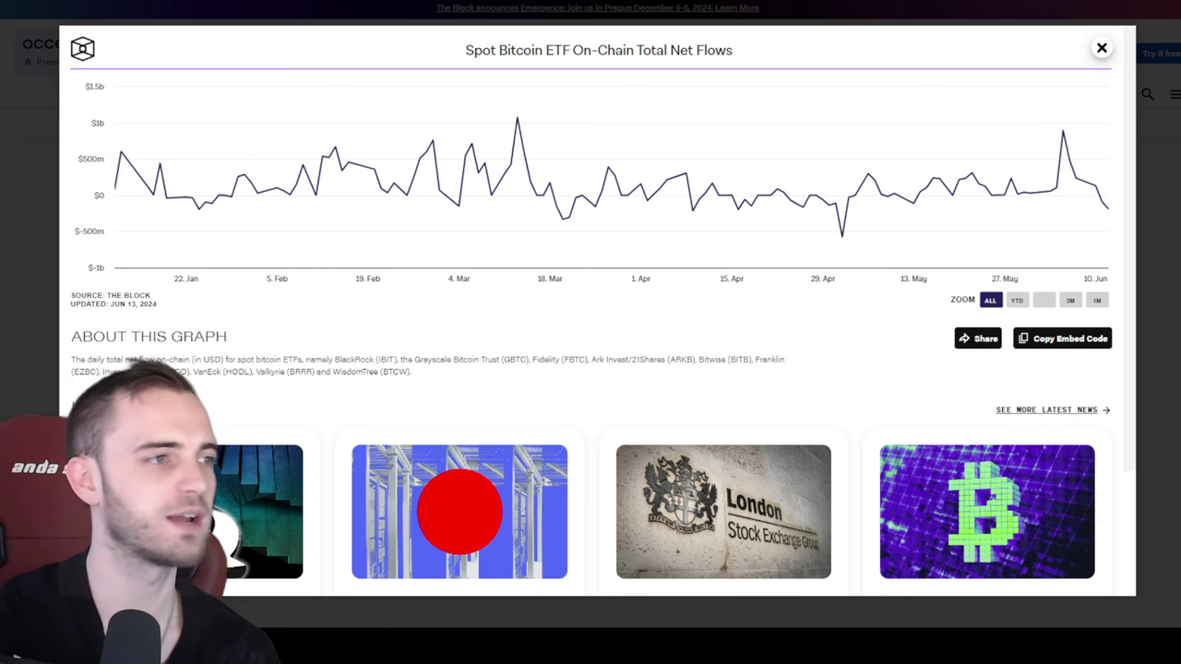
Step: Check the latest spot Bitcoin ETF net flows, and view the full history of Cambridge's annualised Bitcoin electricity consumption
mouse_move(1113, 215)
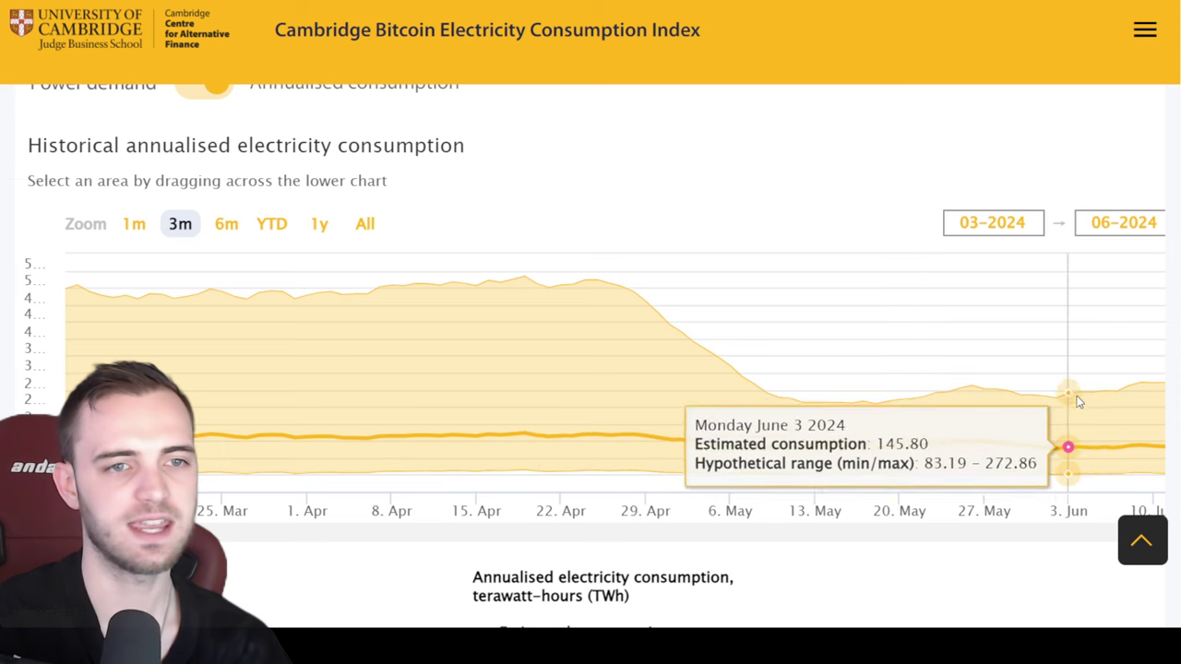
click(363, 228)
scroll(1134, 396, up, 2)
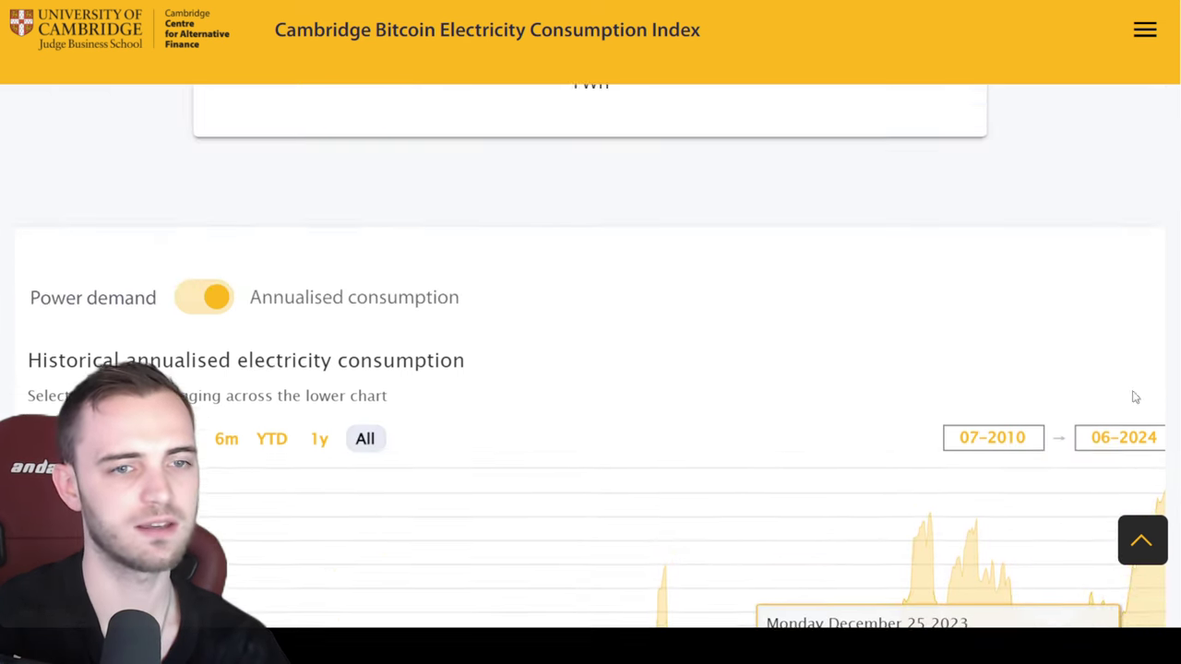
scroll(1140, 382, down, 4)
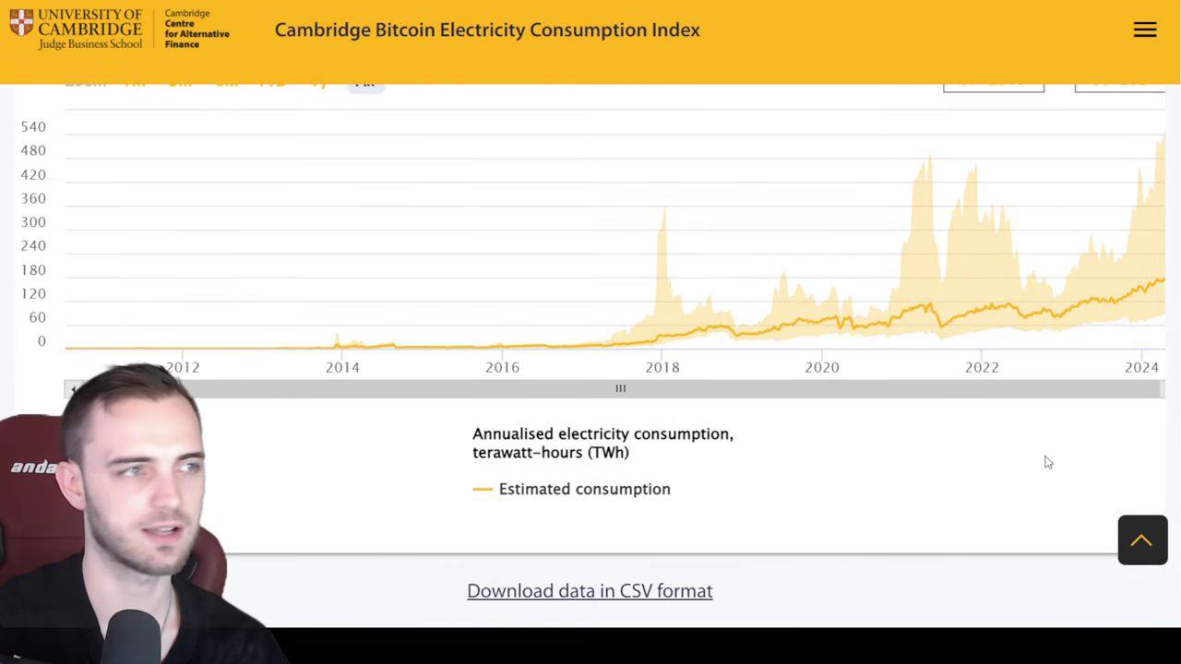
scroll(264, 347, up, 2)
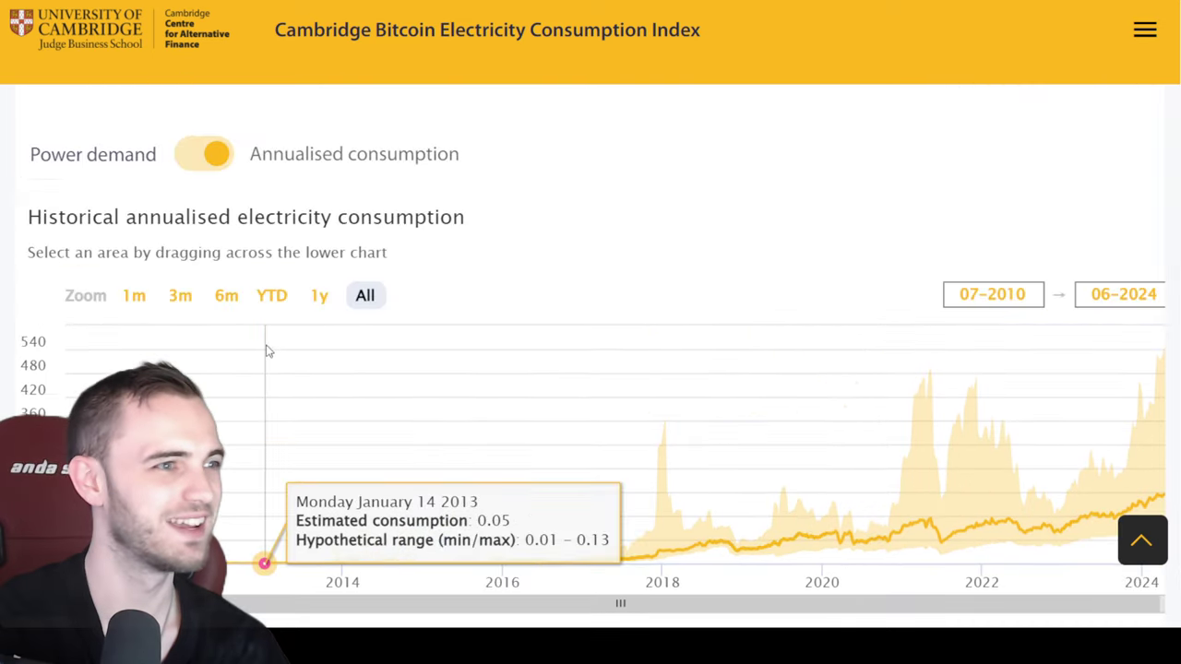
Step: Compare Bitcoin's annualised electricity consumption over the 6-month, full-history and 3-month ranges
click(225, 297)
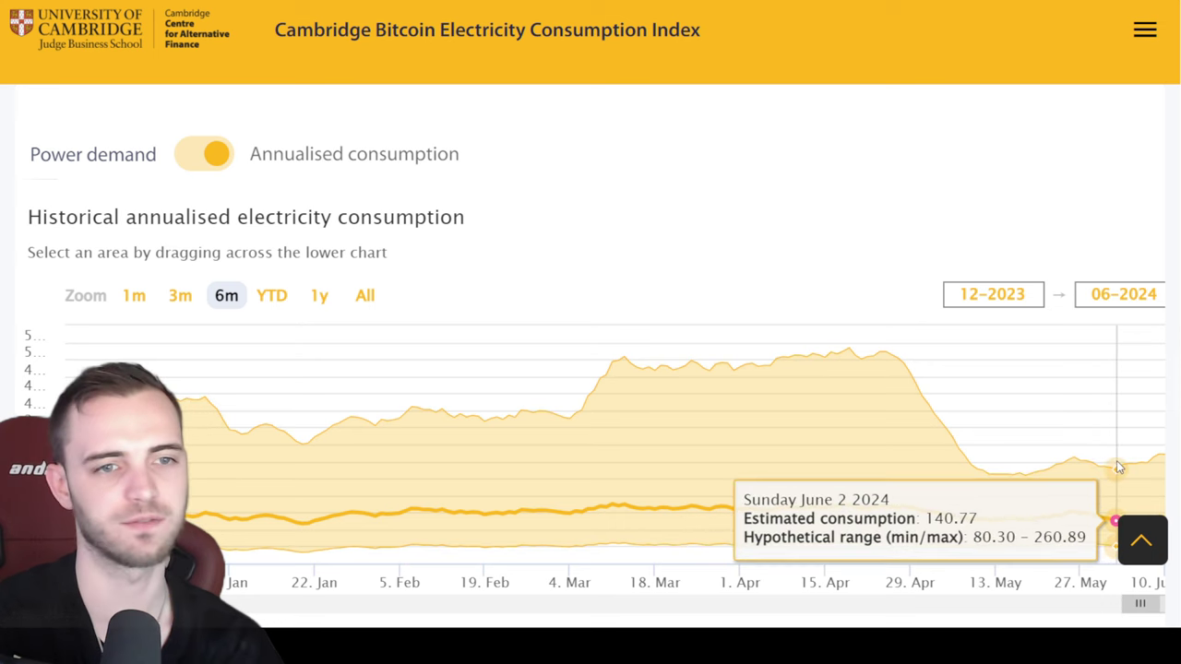
scroll(1130, 464, down, 2)
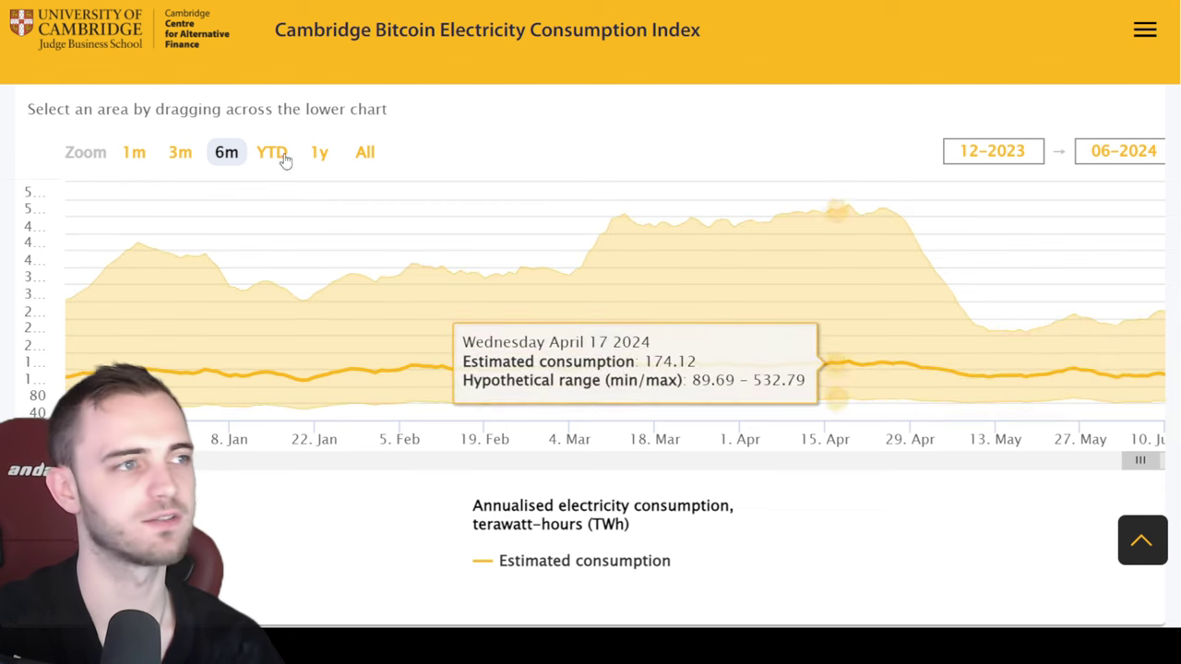
click(366, 152)
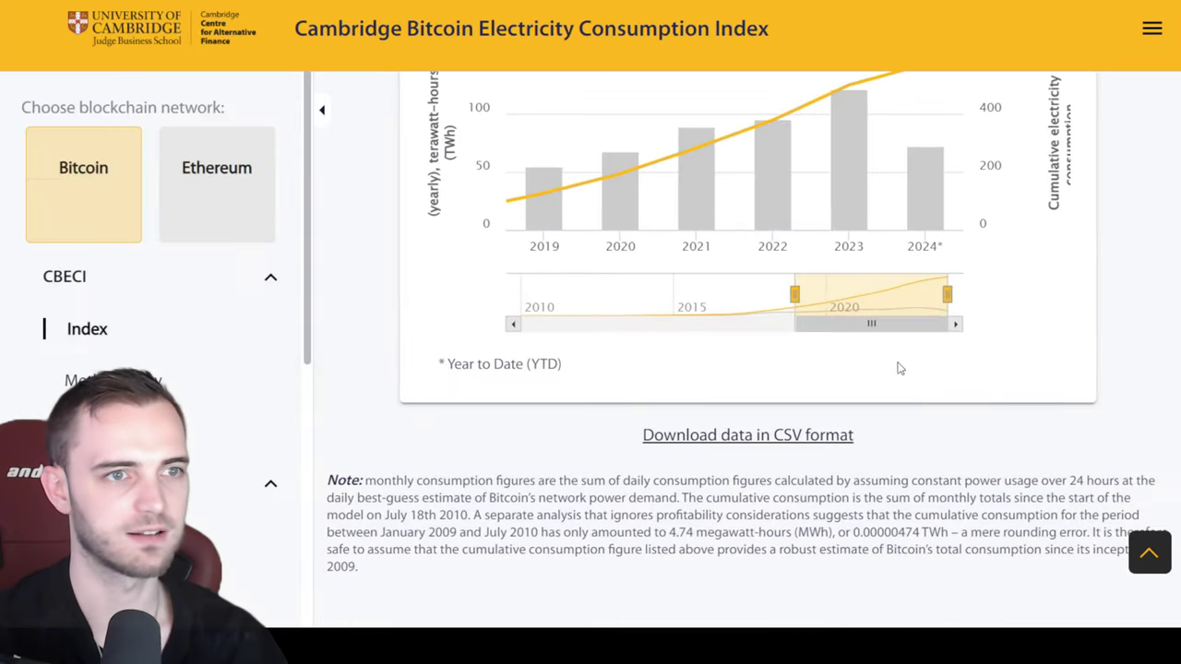
scroll(923, 397, up, 10)
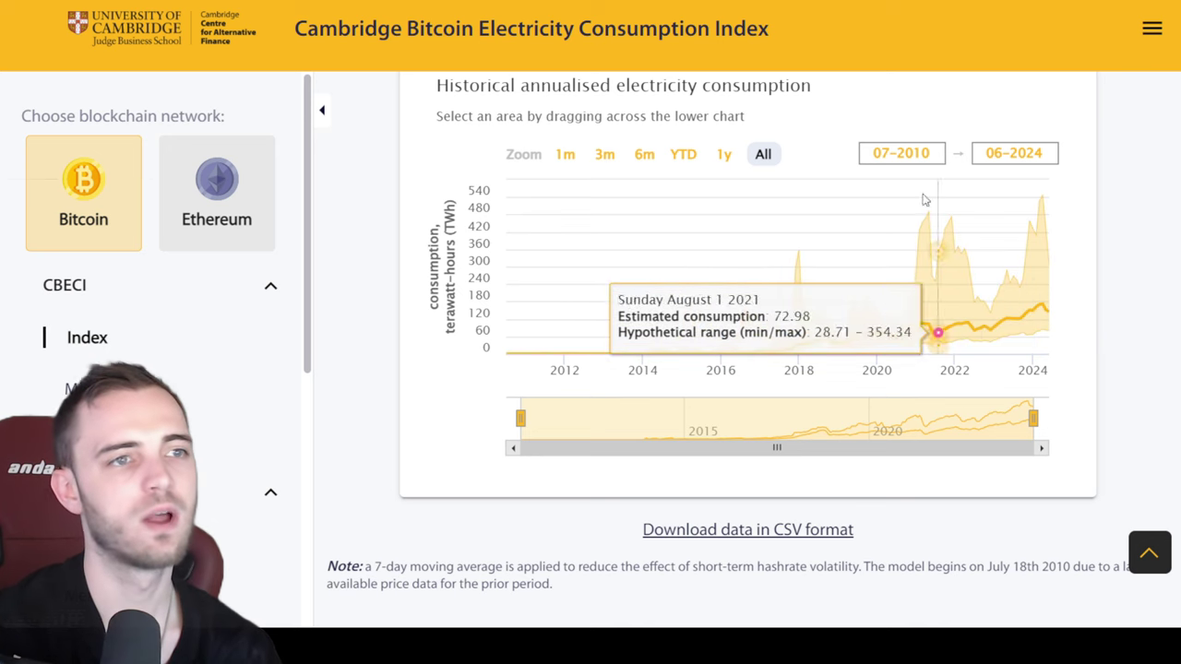
click(606, 158)
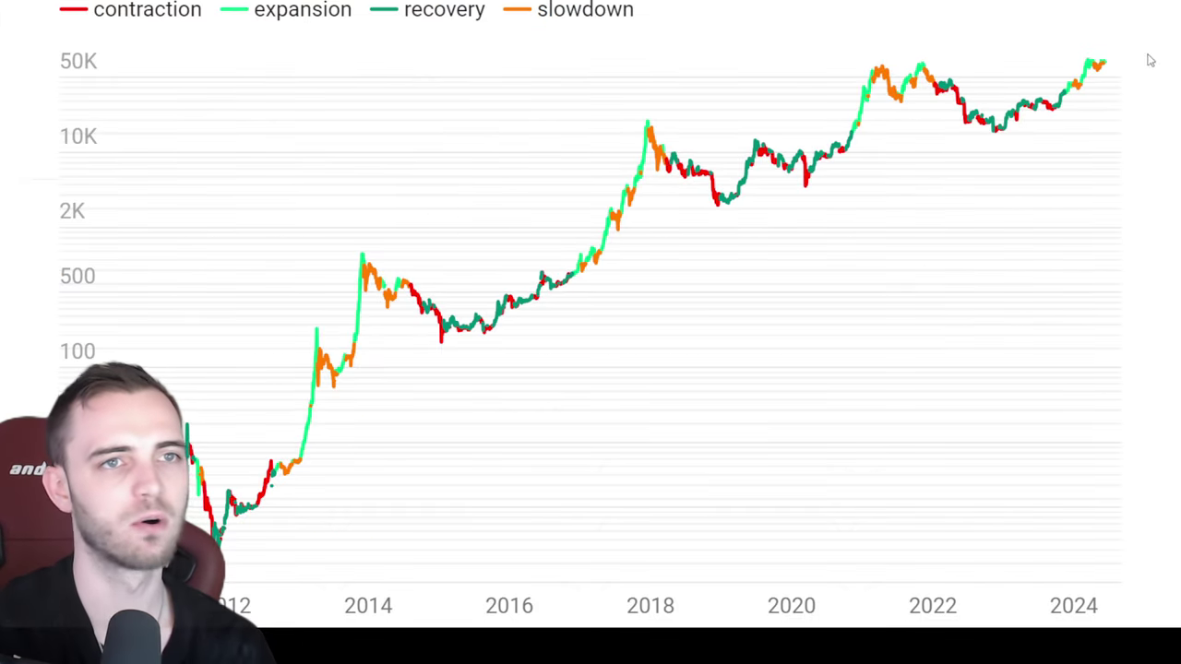
Step: Check the latest Bitcoin cycle phase, and examine the Binance BTC/USDT liquidation heatmap over the 3 day range
mouse_move(1107, 63)
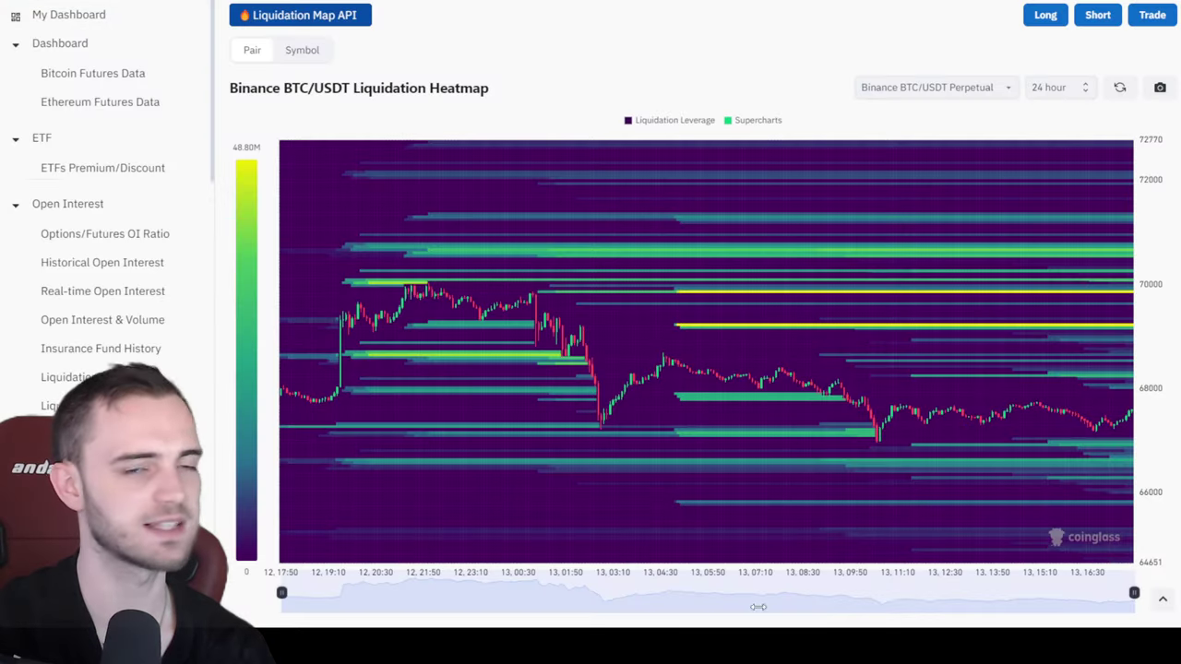
scroll(1166, 267, down, 1)
click(1053, 32)
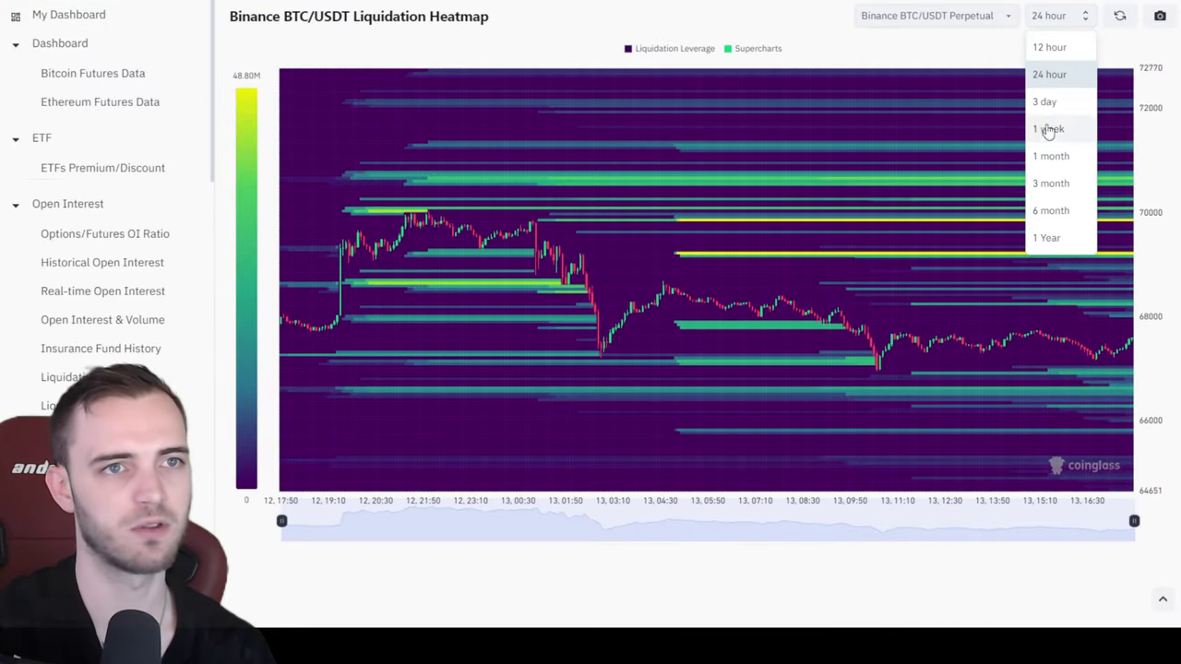
click(1052, 101)
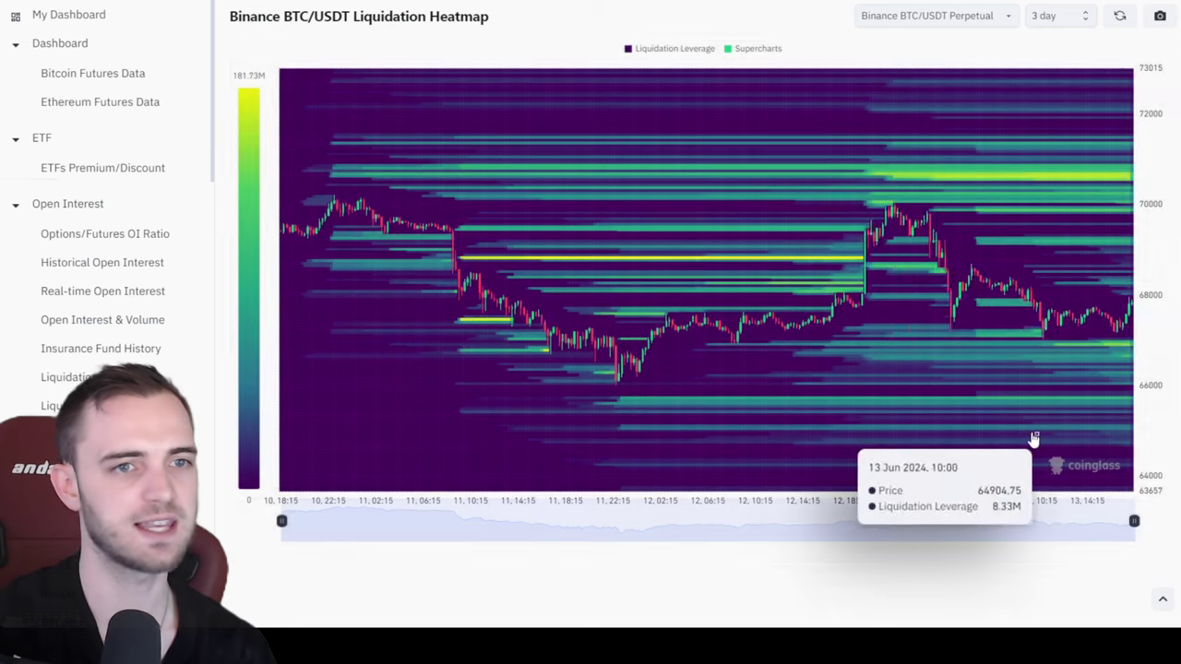
scroll(1061, 369, up, 3)
scroll(1054, 390, down, 3)
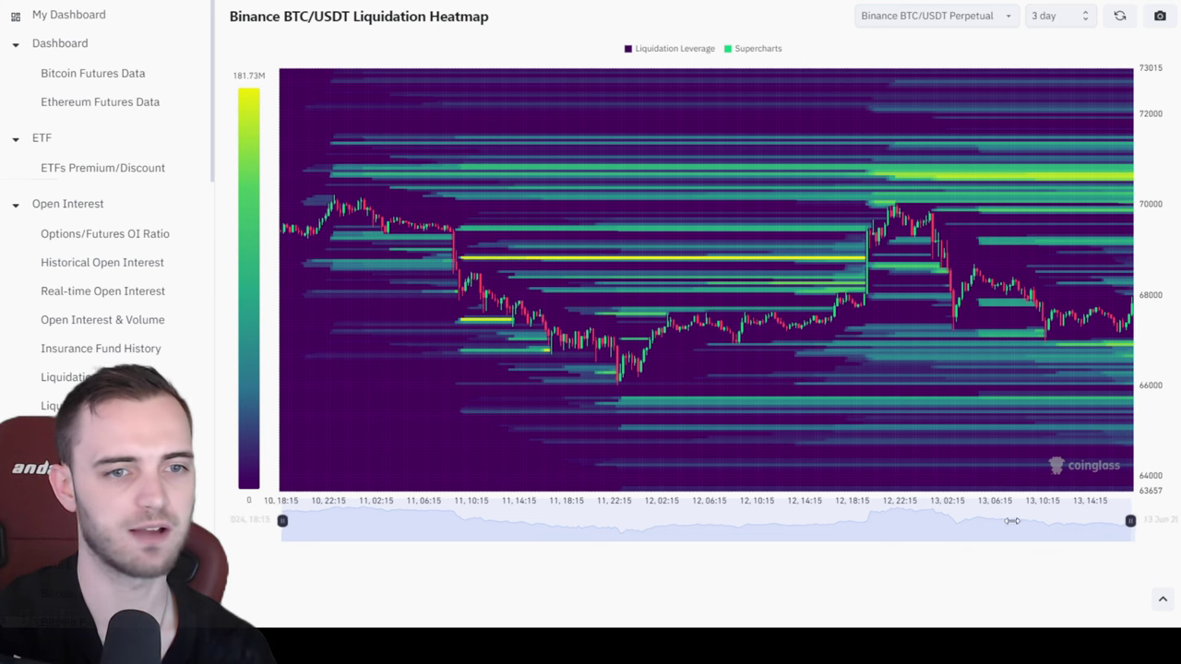
drag(1012, 520, 1091, 521)
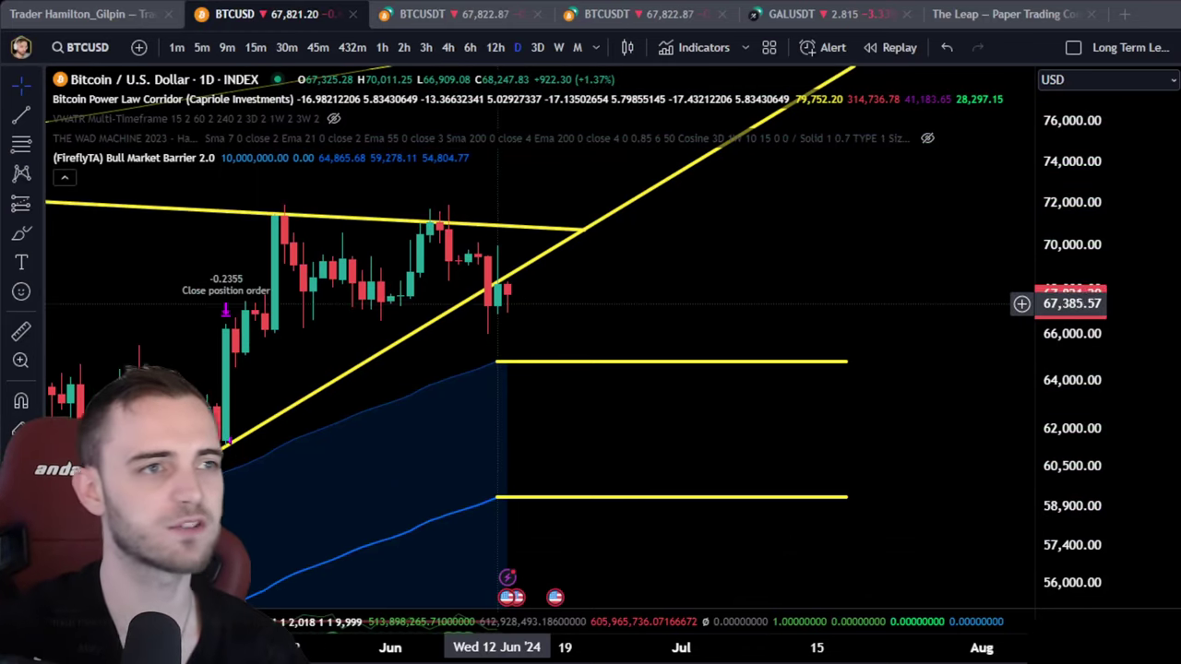
Step: Back on the BTCUSD daily chart, brush a rising red path from the latest candle to about 73,700, and delete it
drag(522, 327, 733, 251)
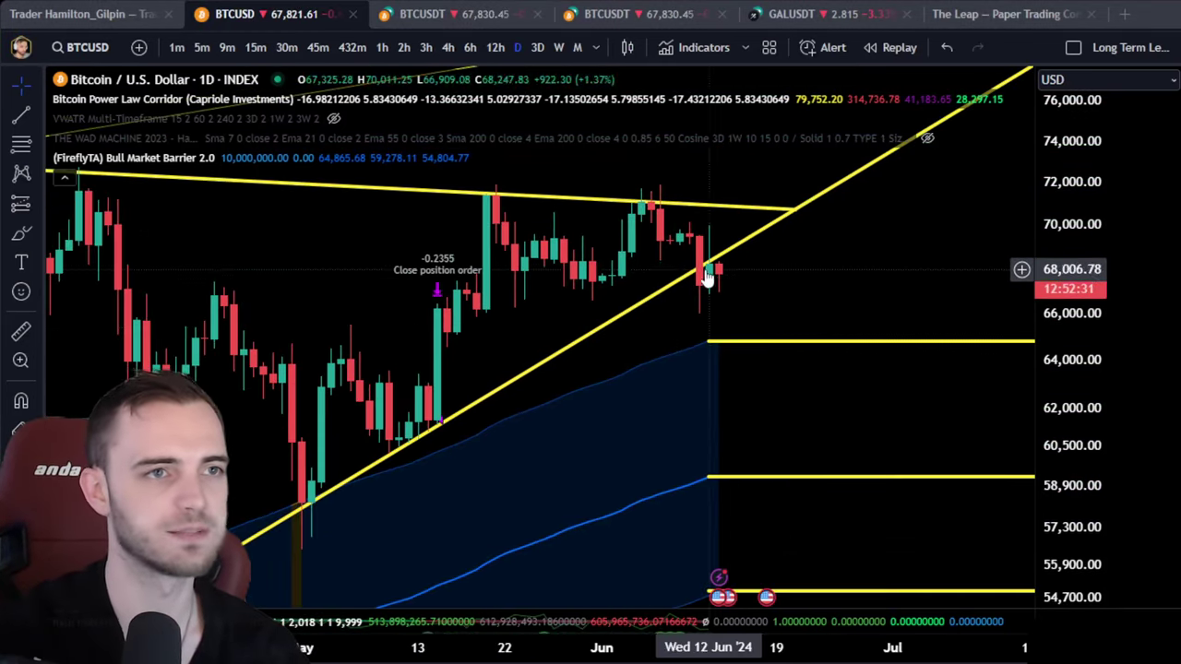
drag(639, 341, 479, 479)
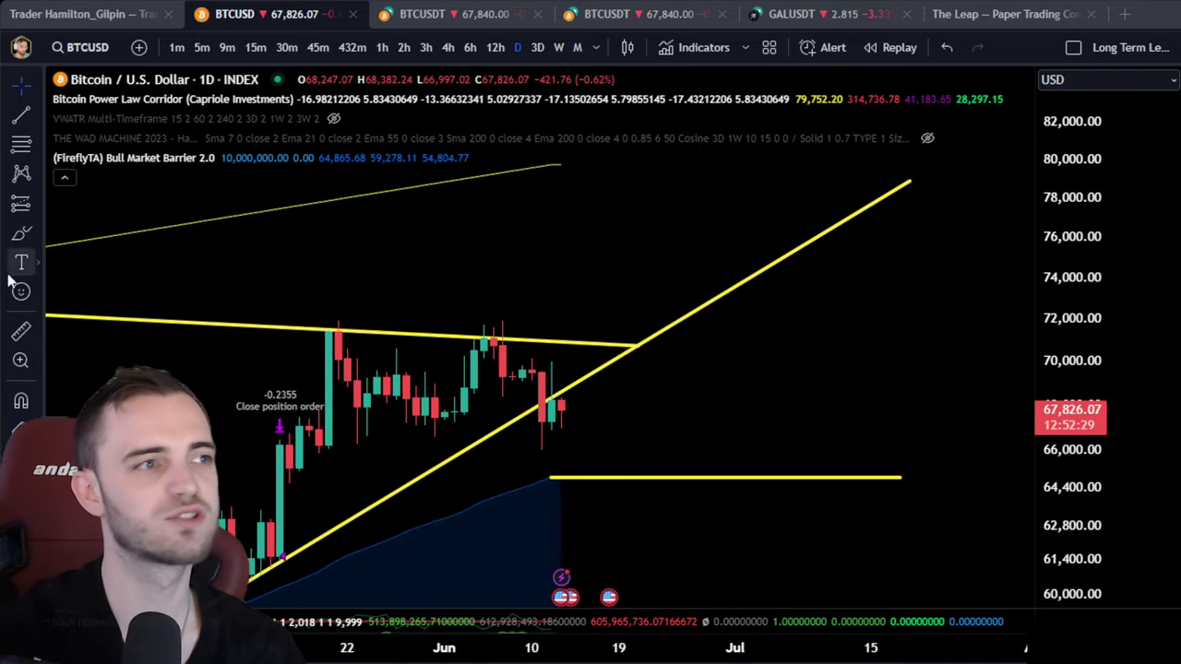
click(20, 232)
drag(560, 404, 612, 281)
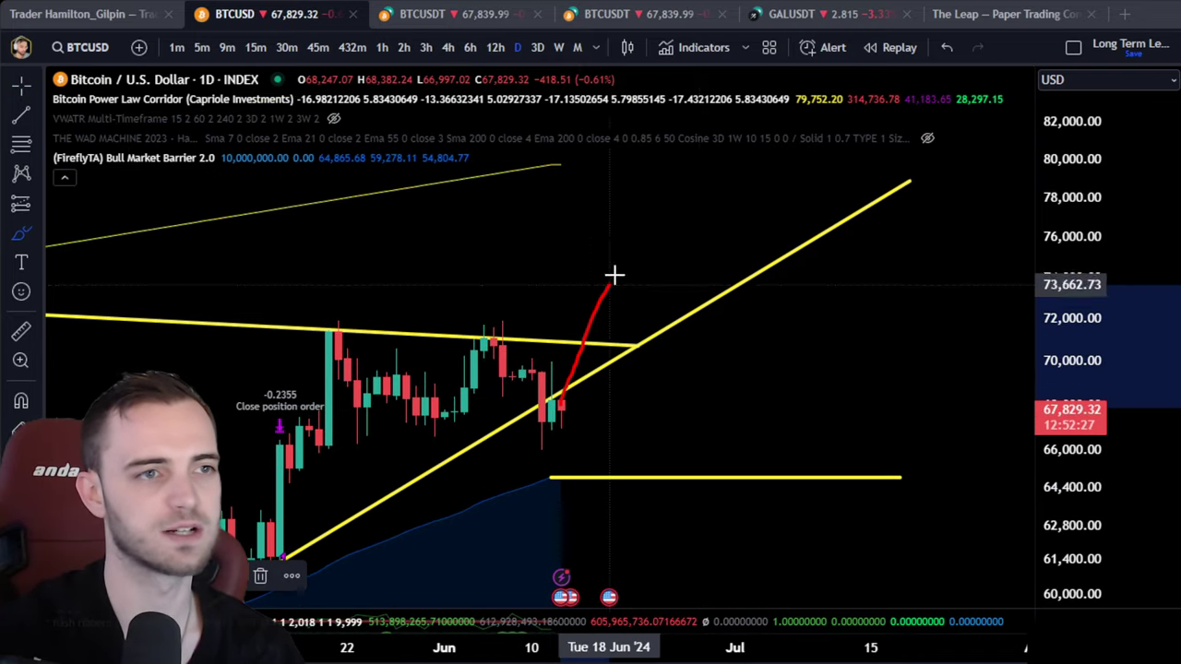
key(Delete)
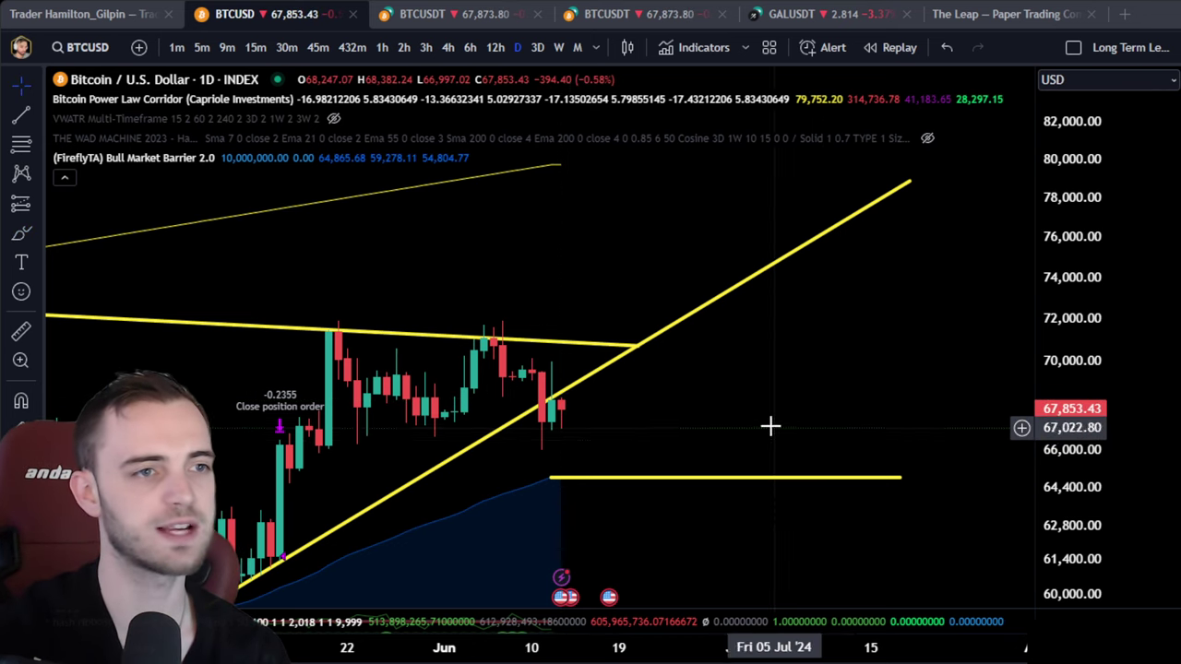
Step: Examine the price structure from March to June 2024 against the yellow trendlines and all three Bull Market Barrier levels
click(634, 387)
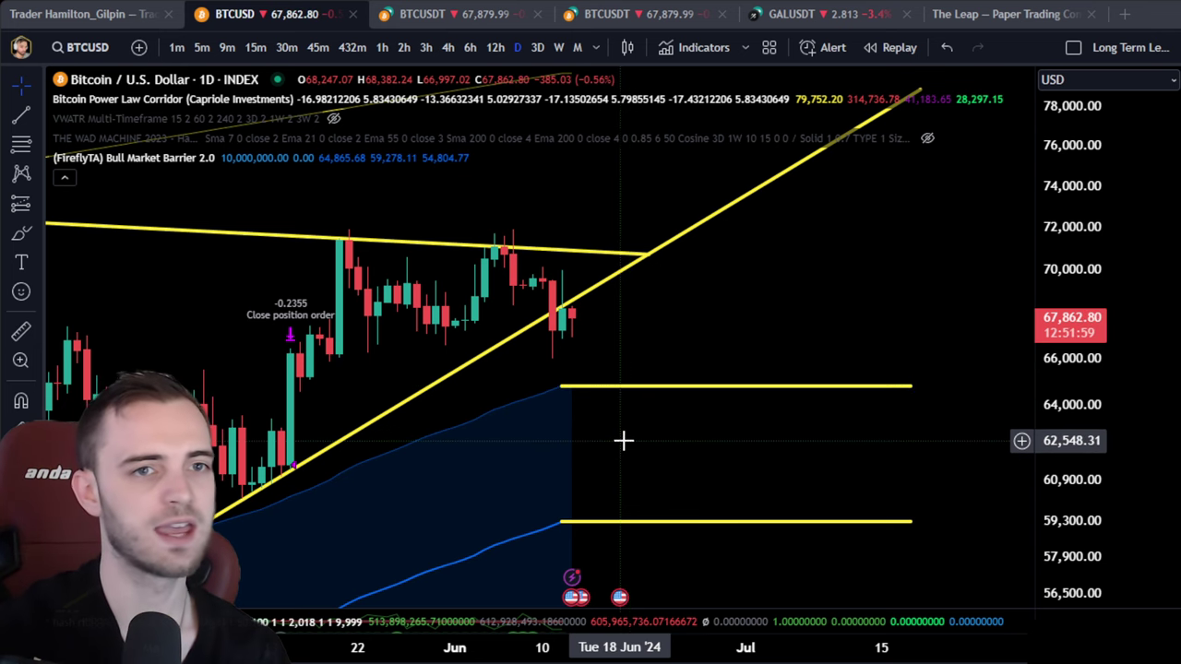
drag(622, 443, 619, 368)
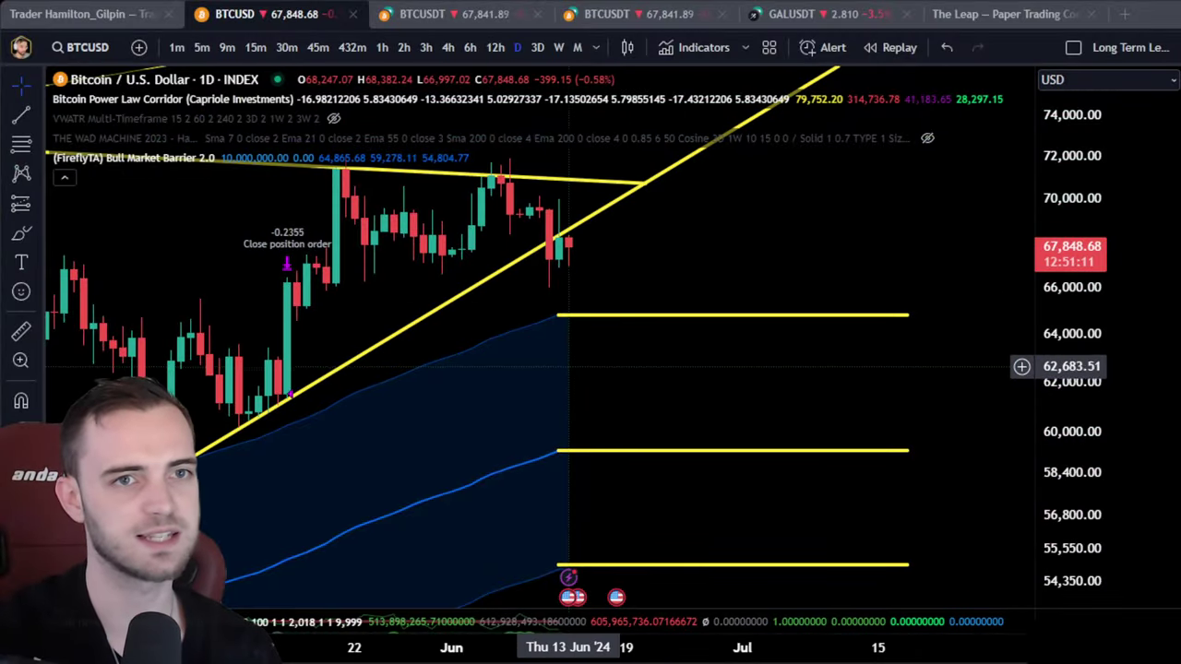
scroll(571, 370, down, 2)
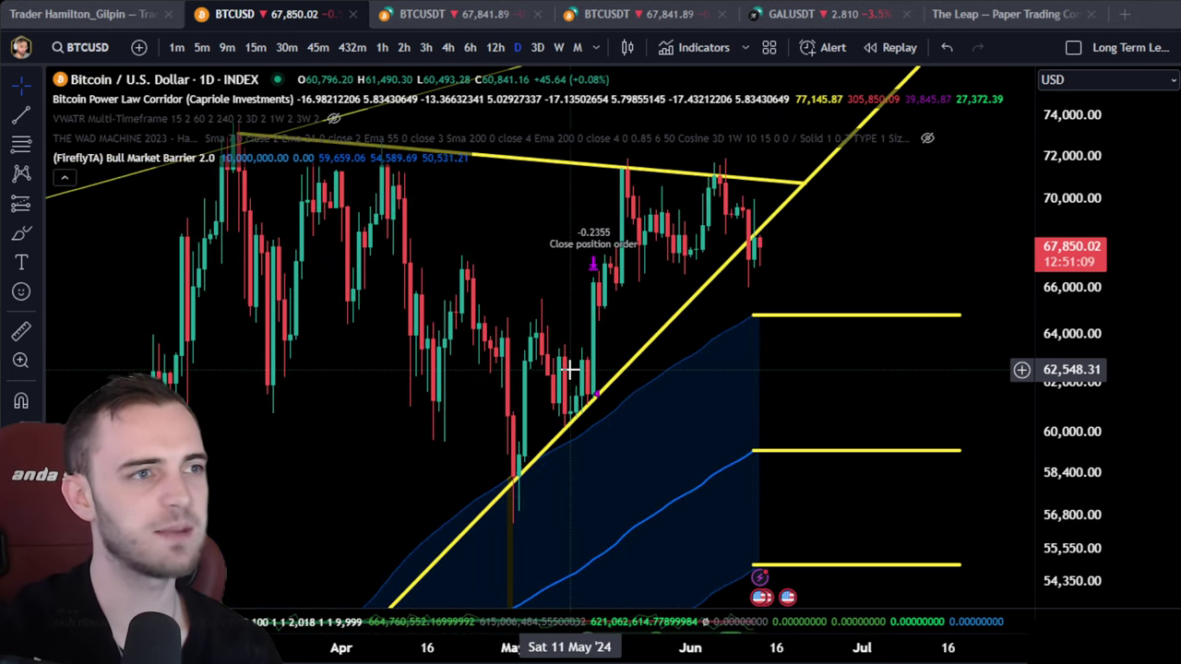
scroll(570, 370, down, 2)
scroll(569, 370, up, 1)
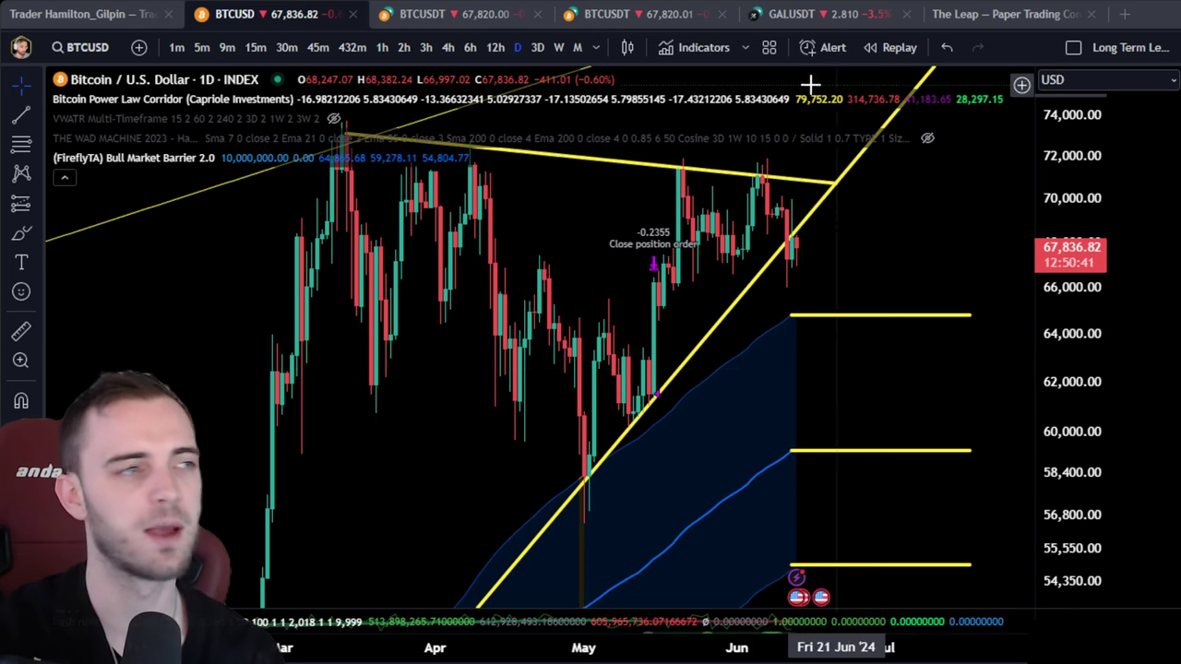
Step: Brush a red path from the latest candle down to a circled low near 61,700, with a short bounce to about 64,400
click(21, 232)
drag(798, 238, 837, 404)
scroll(836, 391, up, 3)
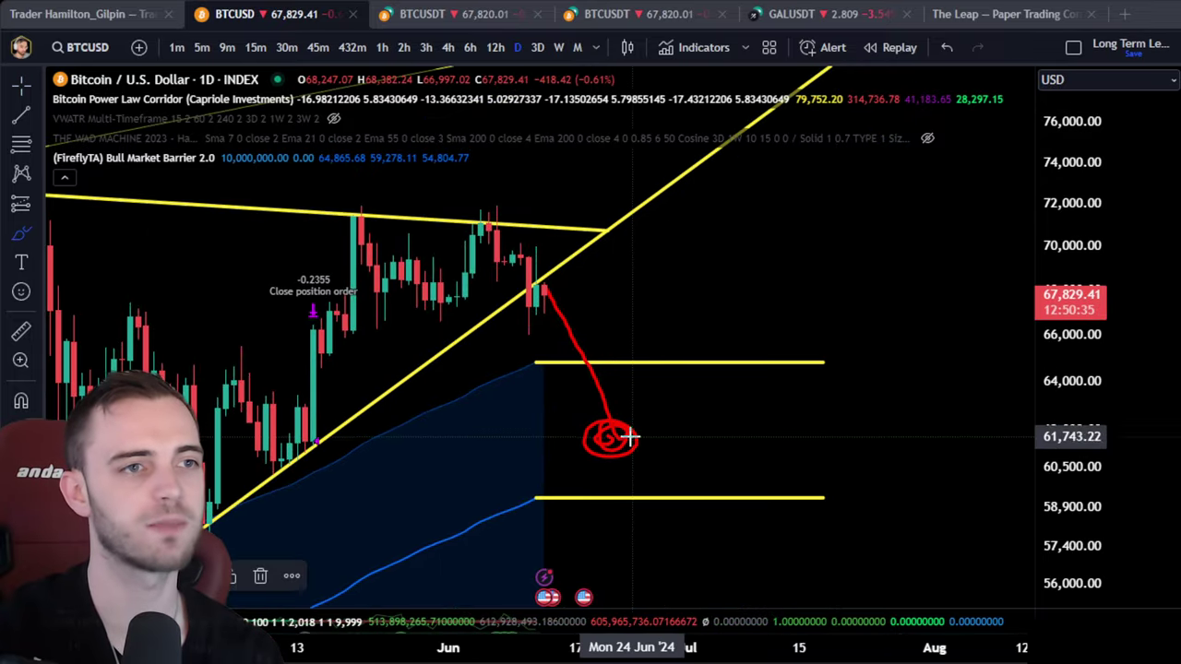
drag(627, 435, 654, 372)
drag(614, 440, 724, 92)
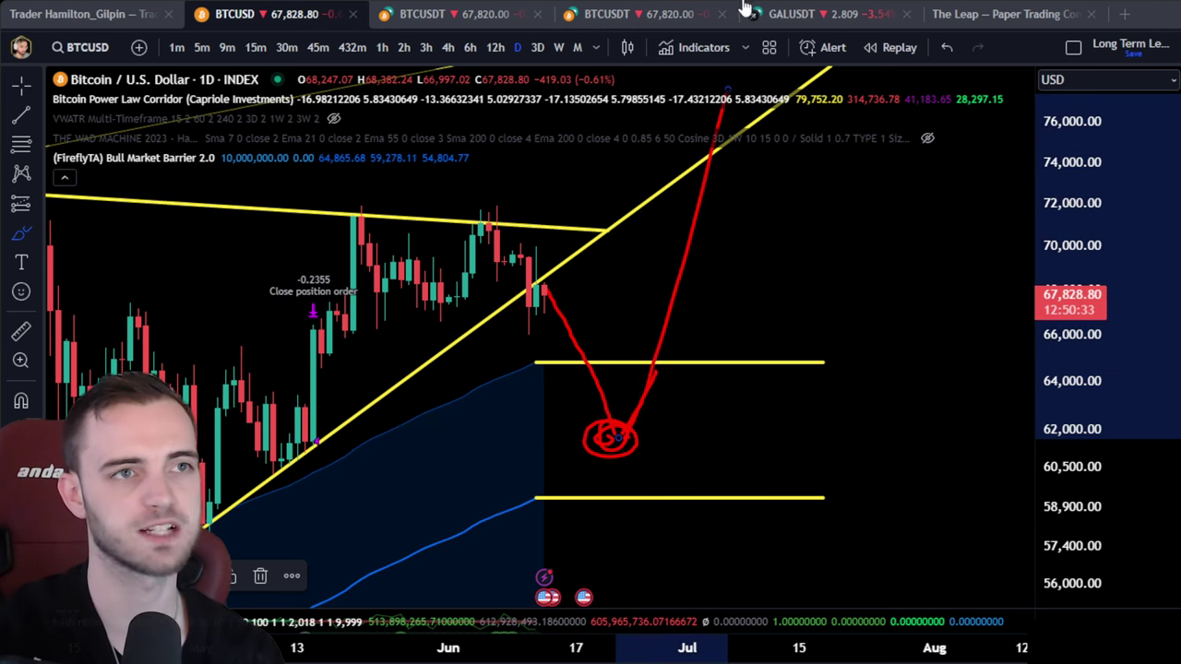
key(ctrl+z)
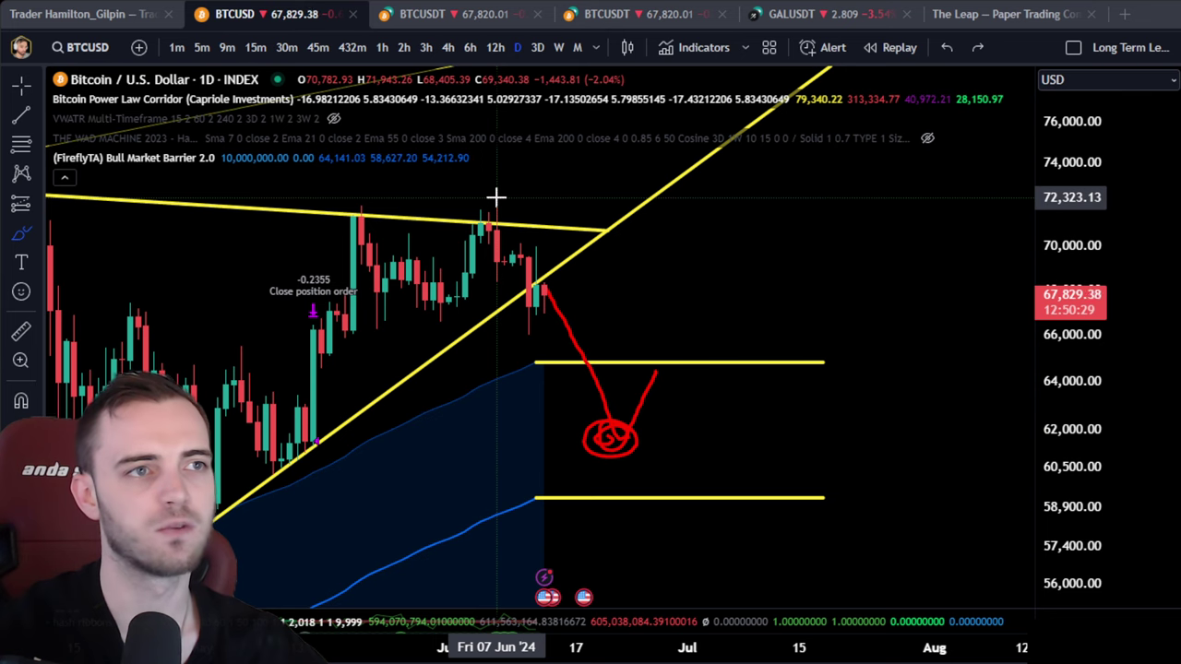
Step: Brush a descending red line from about 72,300 to 60,400, and a rebound from its marked crossing to the rising trendline near 74,000
drag(496, 196, 709, 469)
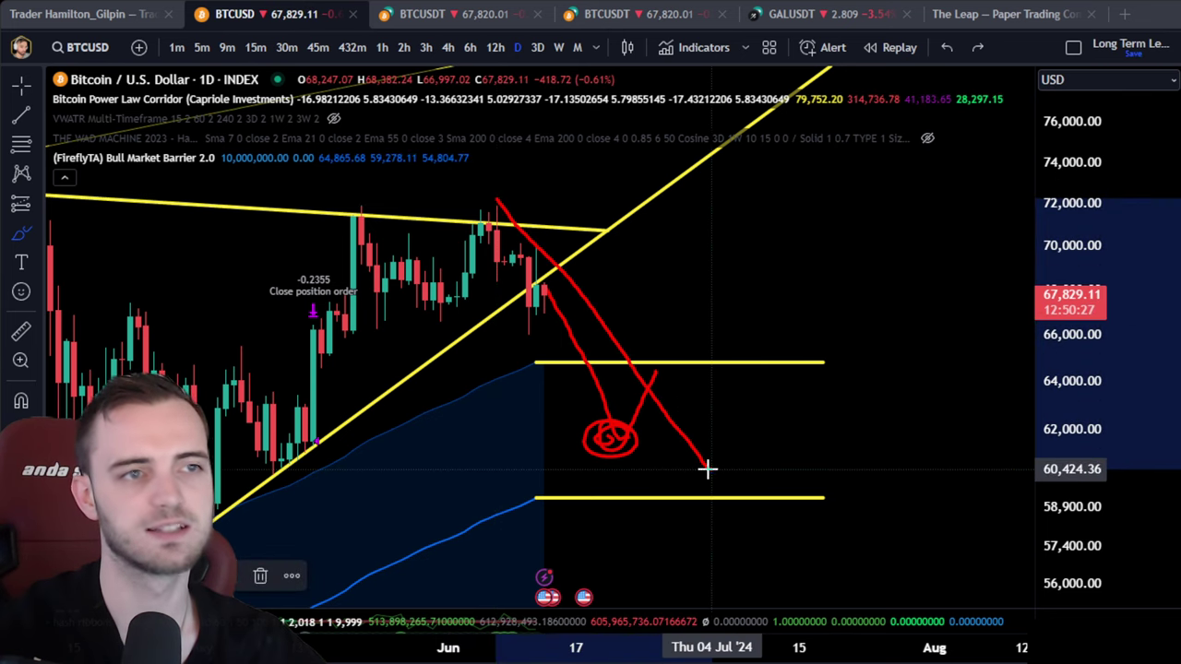
drag(642, 364, 646, 378)
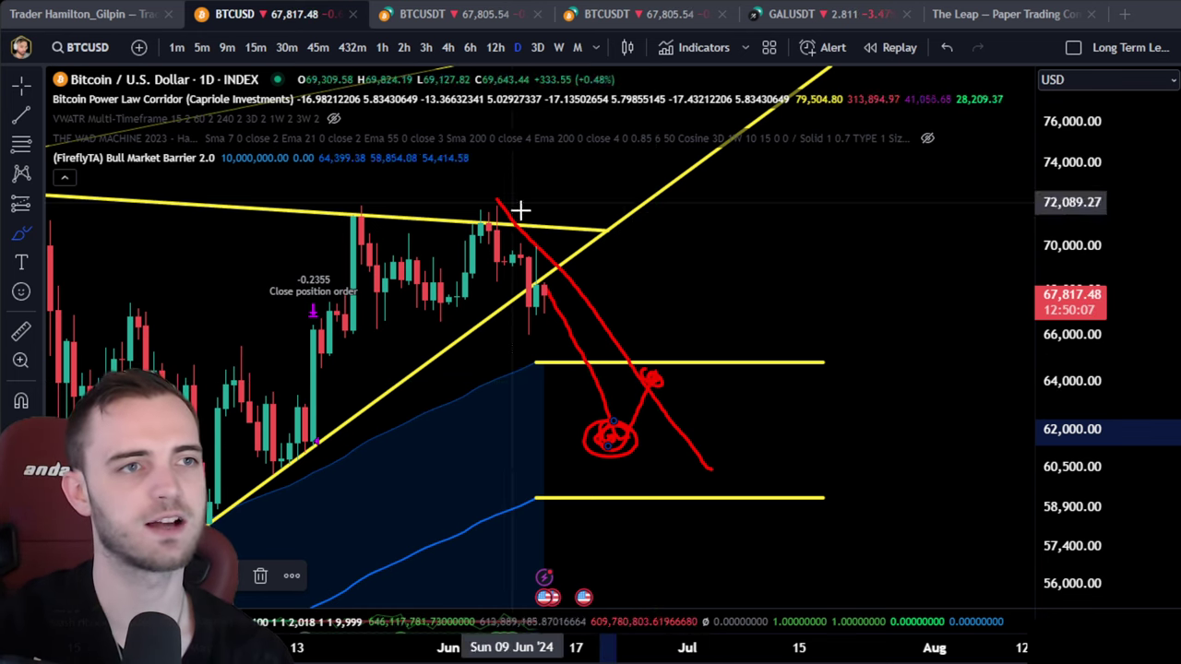
mouse_move(656, 375)
mouse_down()
mouse_move(711, 190)
mouse_move(709, 155)
mouse_up()
drag(790, 278, 760, 363)
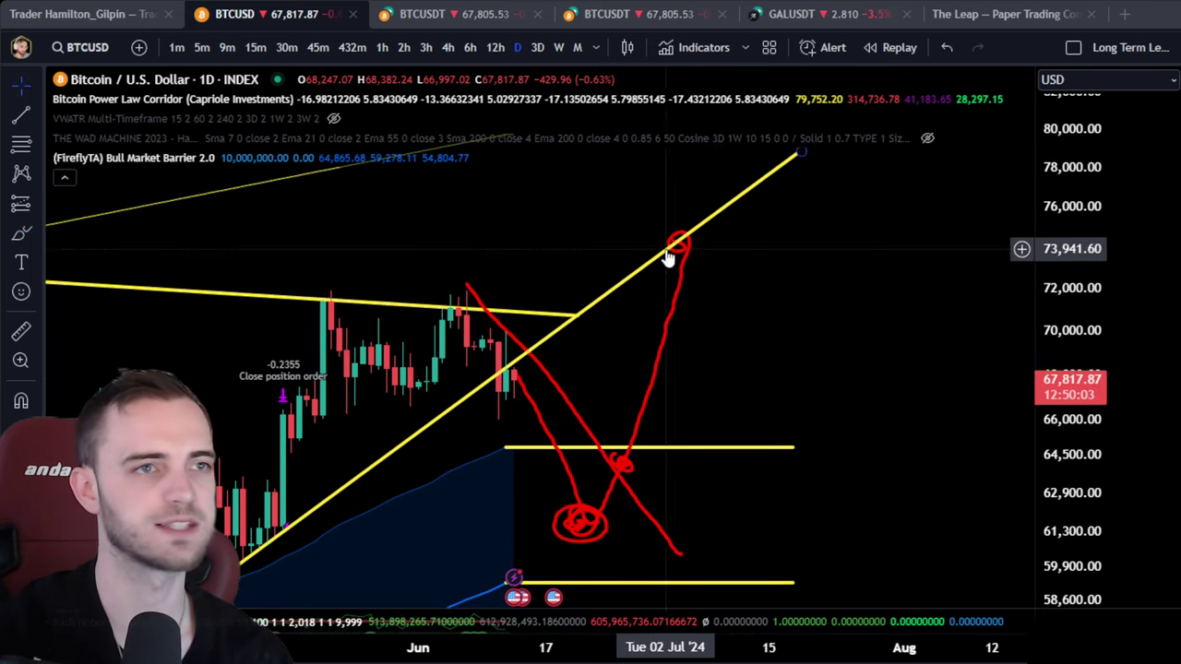
drag(827, 419, 817, 365)
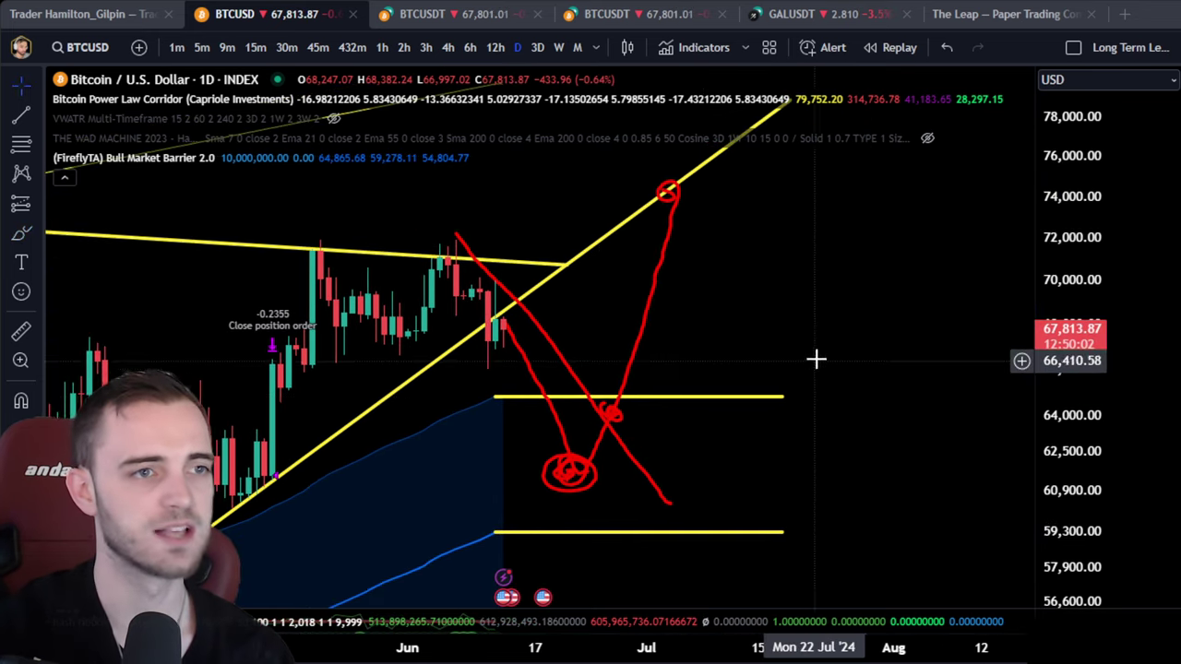
Step: Measure the projected rebound with a price range from 64,190.12 up to 74,181.46 at the rising yellow trendline
click(39, 204)
click(111, 588)
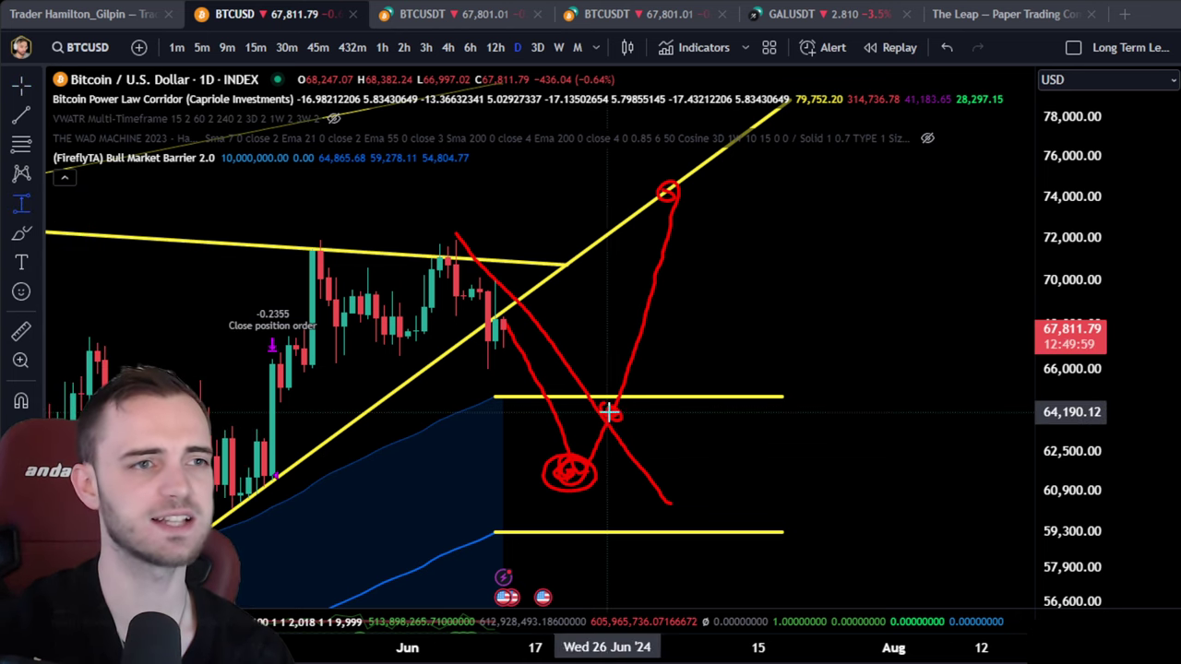
drag(609, 412, 668, 192)
scroll(874, 380, up, 1)
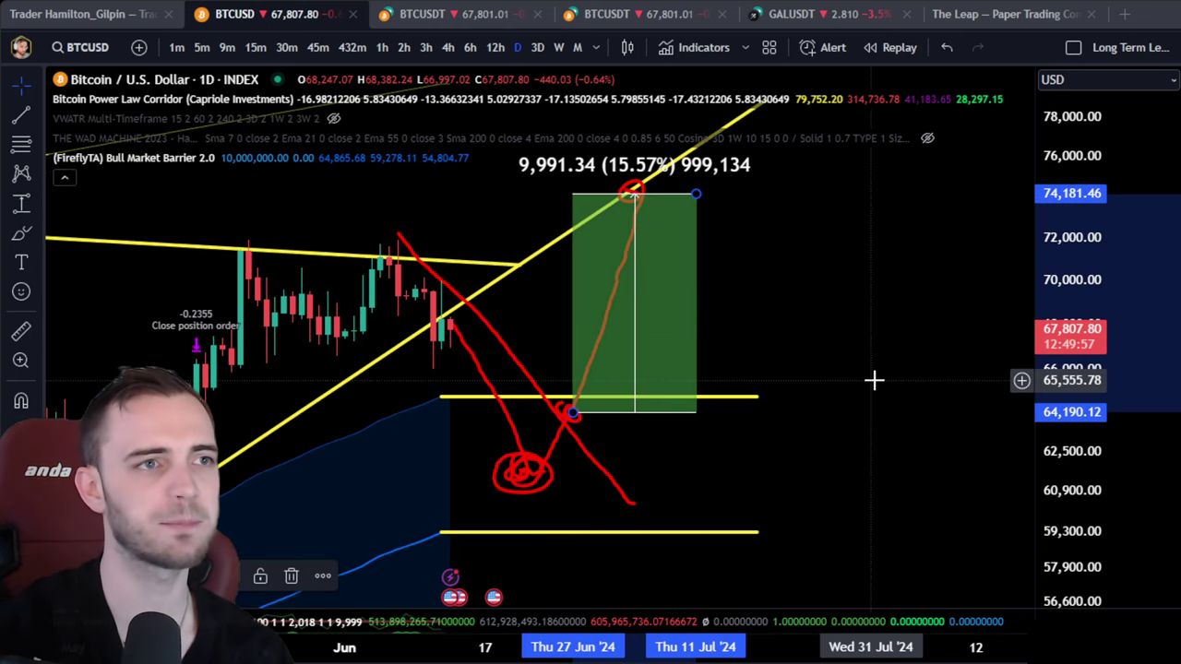
Step: Extend the price range upward to about 78,000 and its far edge to 3 August 2024
right_click(856, 368)
drag(798, 334, 837, 406)
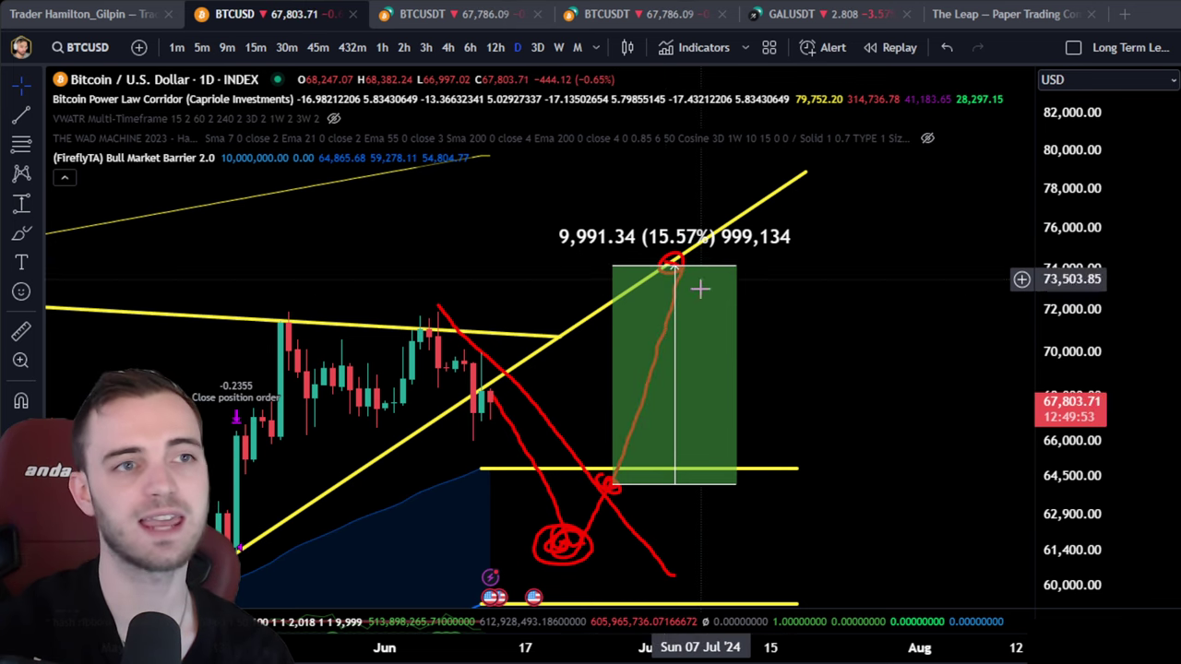
drag(737, 270, 938, 190)
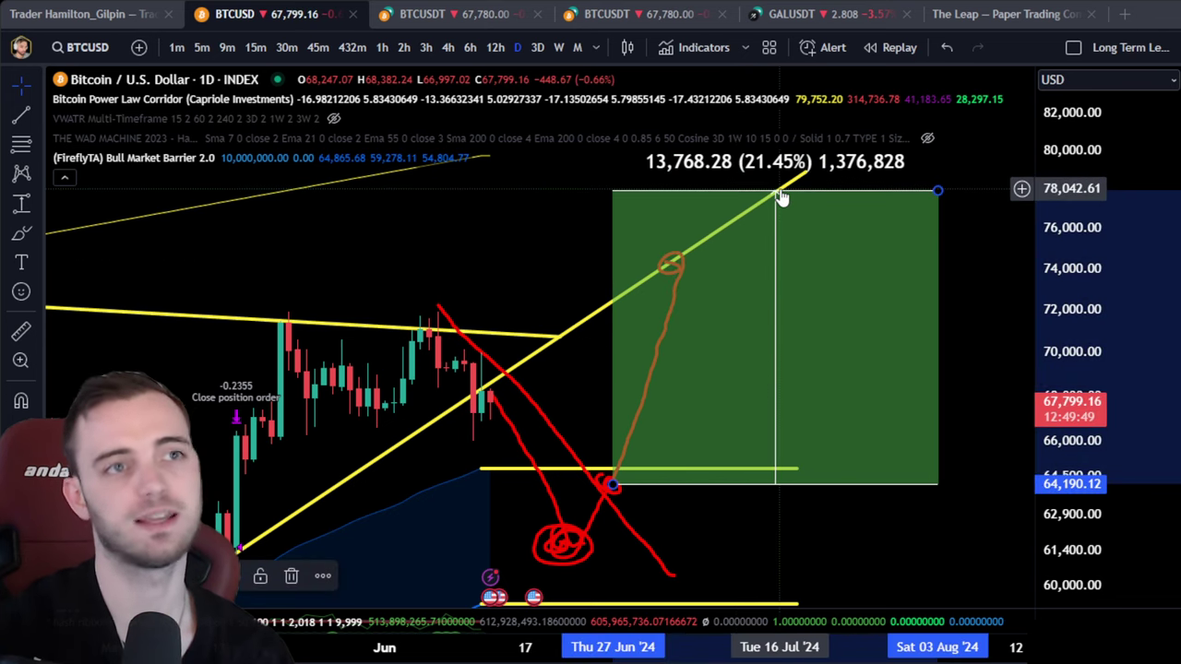
Step: Delete the green price range measuring the projected rebound
drag(938, 191, 703, 341)
key(Delete)
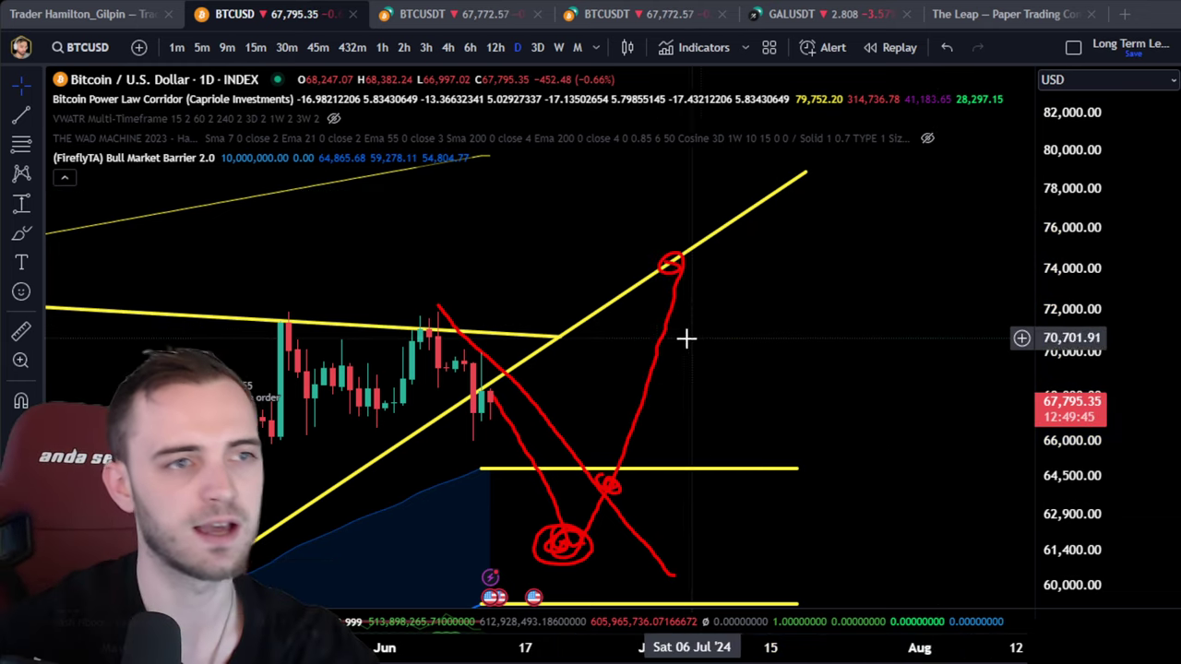
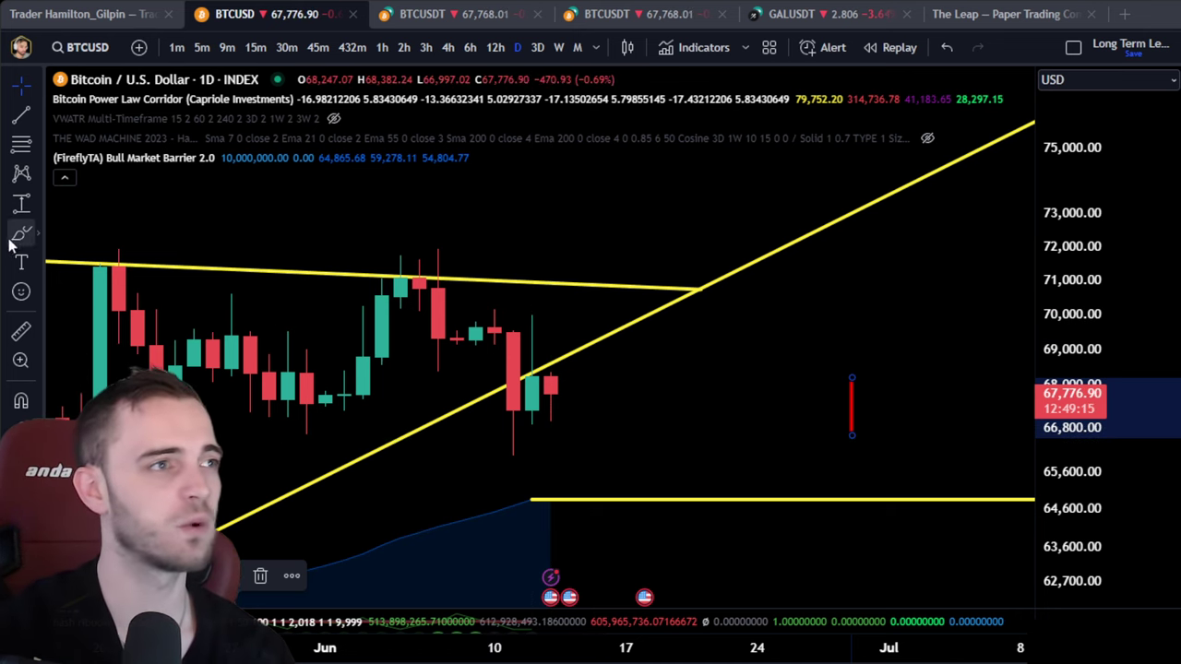
click(22, 115)
click(513, 457)
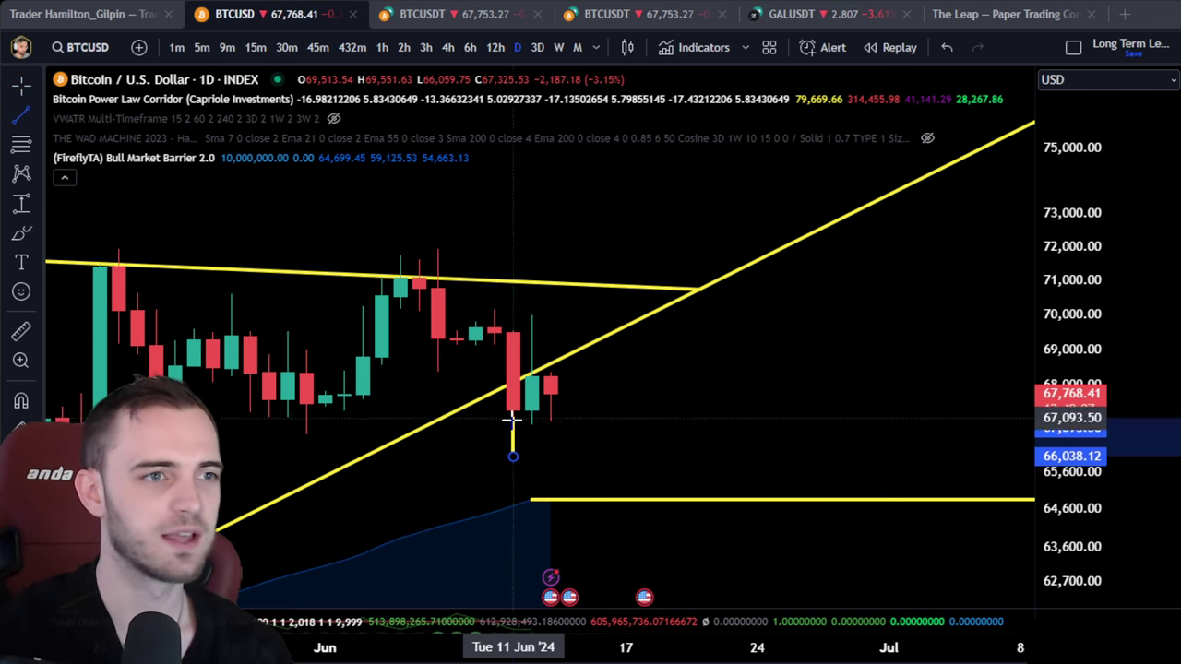
key(Escape)
Step: Draw a short vertical trend line over the 11 June candle's lower wick, from 66,060.40 up to the candle body
click(22, 115)
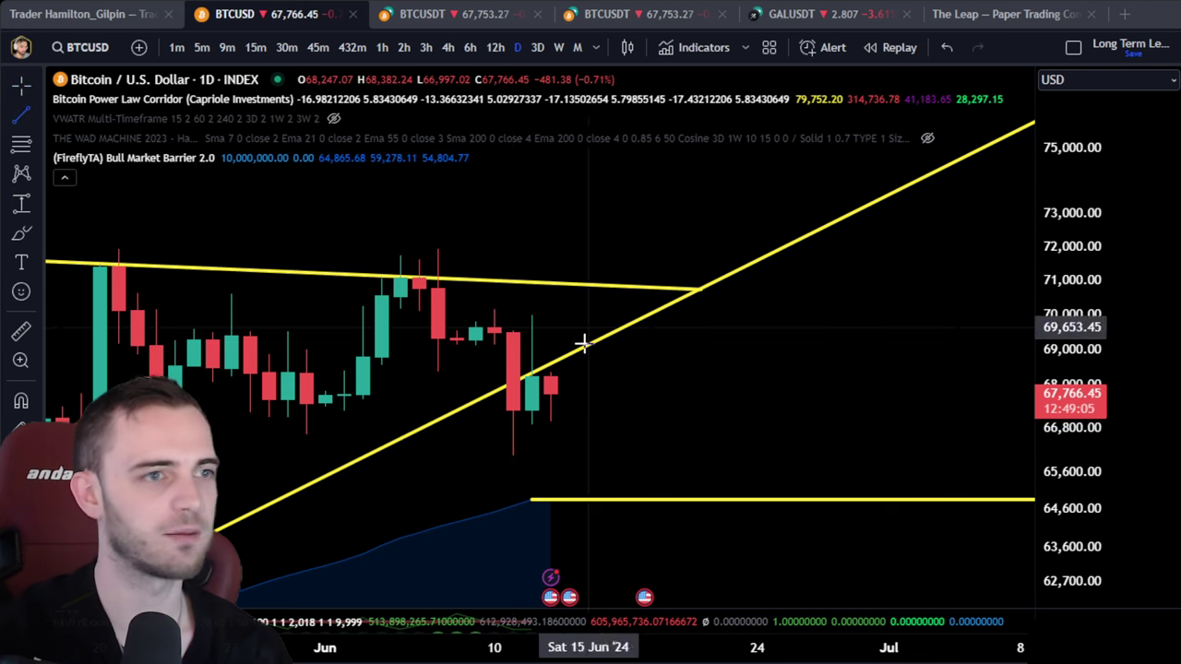
click(513, 455)
click(514, 407)
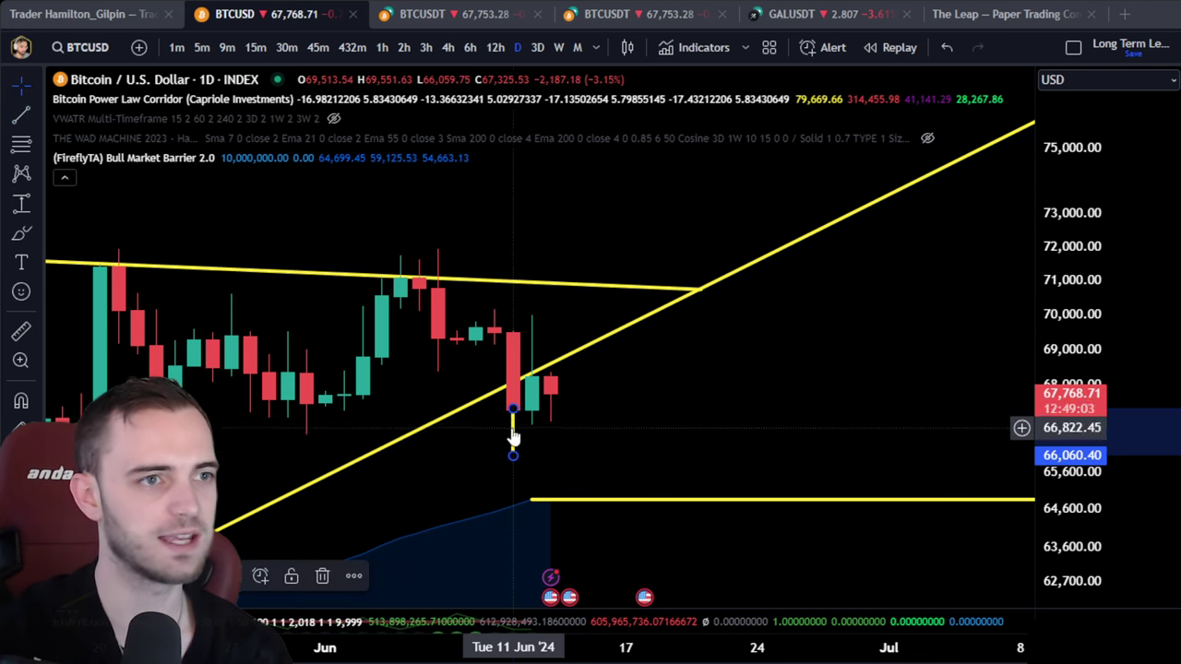
Step: Compare the short line with the 12 June candle's upper wick and the 13 June candle's lower wick, and delete it
drag(513, 429, 529, 378)
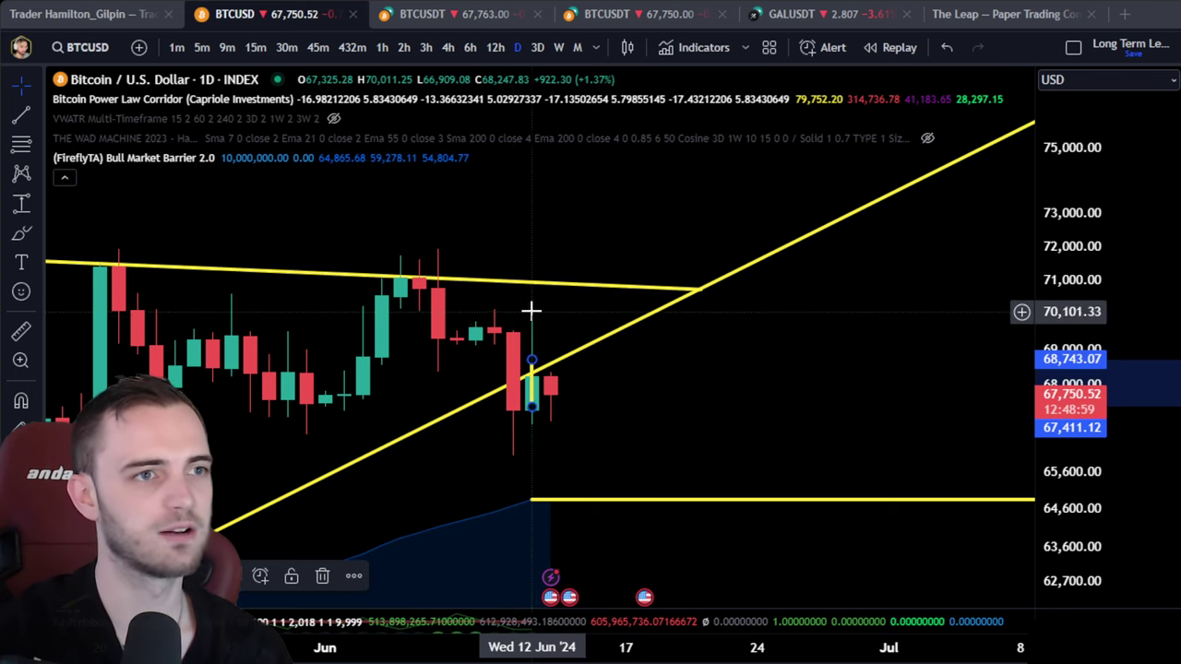
drag(533, 369, 534, 320)
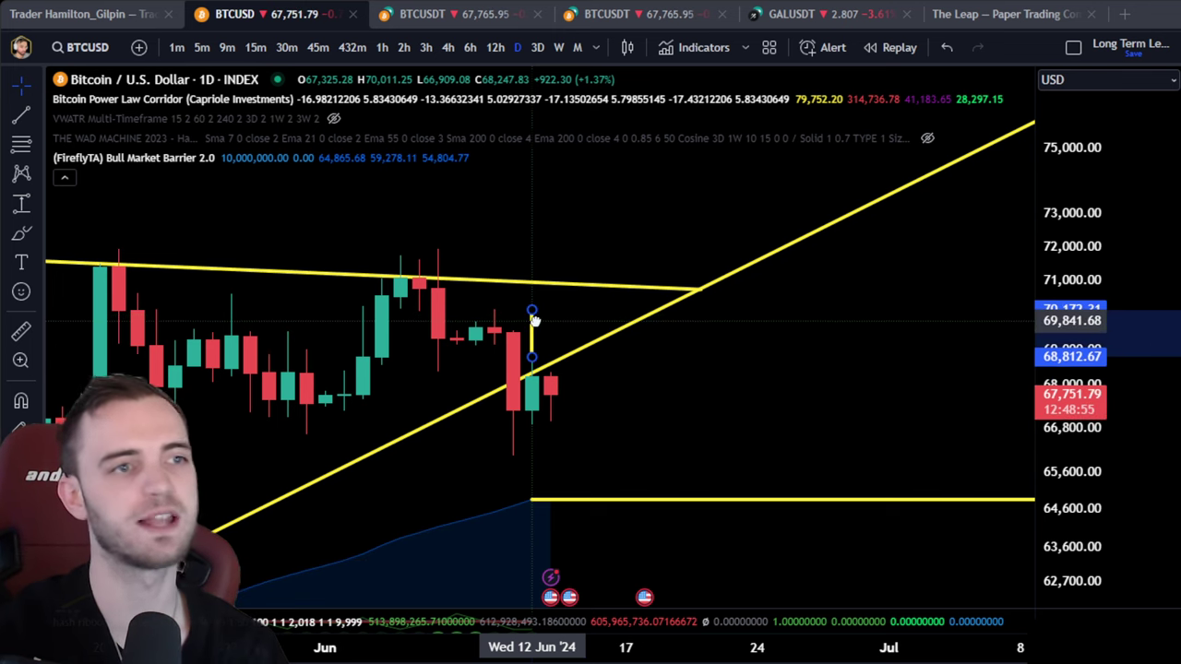
drag(534, 318, 550, 393)
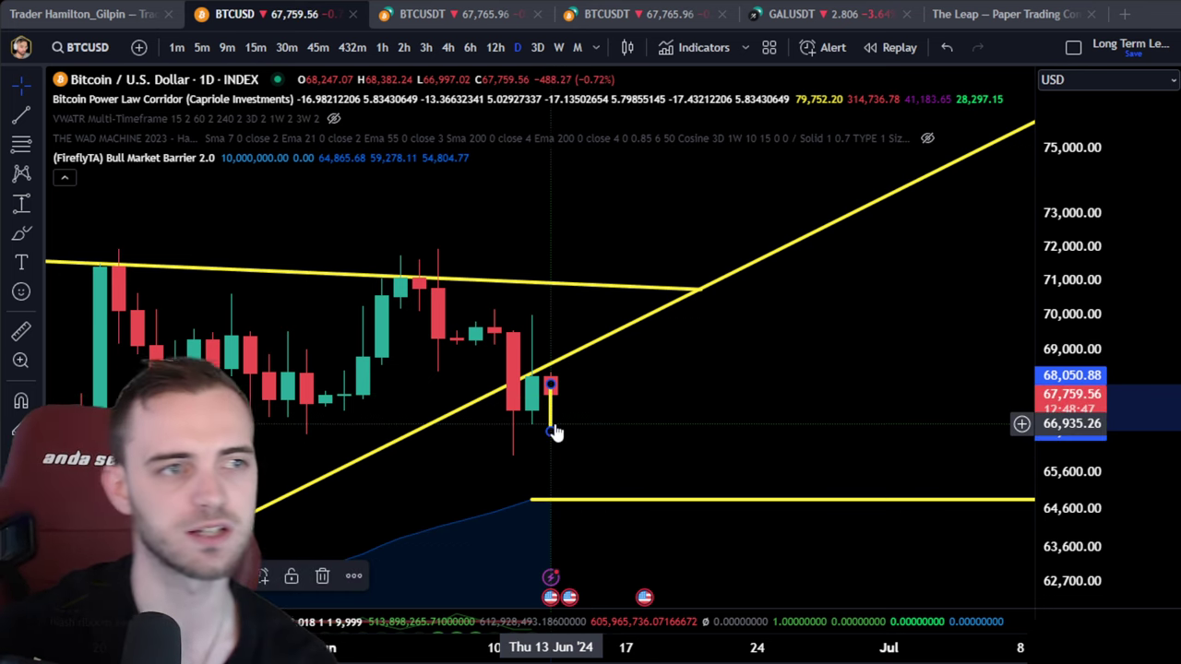
key(Delete)
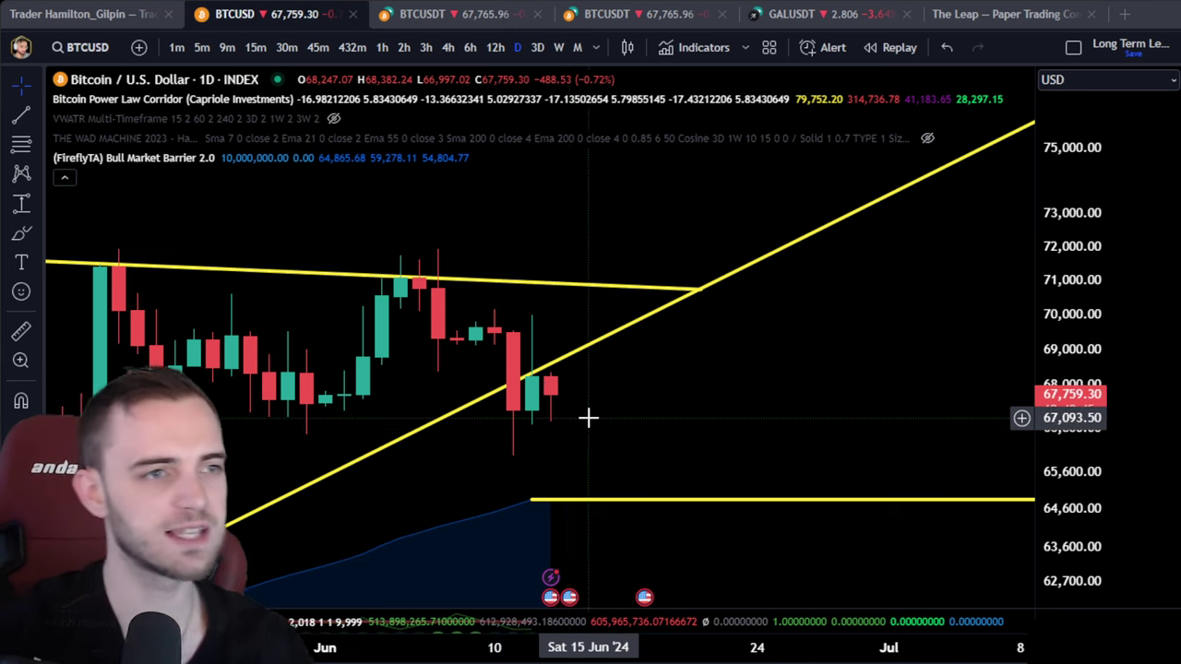
Step: Brush red marks around the 13 June candle and along the 12 June upper and 11 June lower wicks, and undo them
click(22, 235)
mouse_move(559, 373)
mouse_down()
mouse_move(545, 406)
mouse_move(585, 388)
mouse_move(532, 351)
mouse_move(532, 312)
mouse_up()
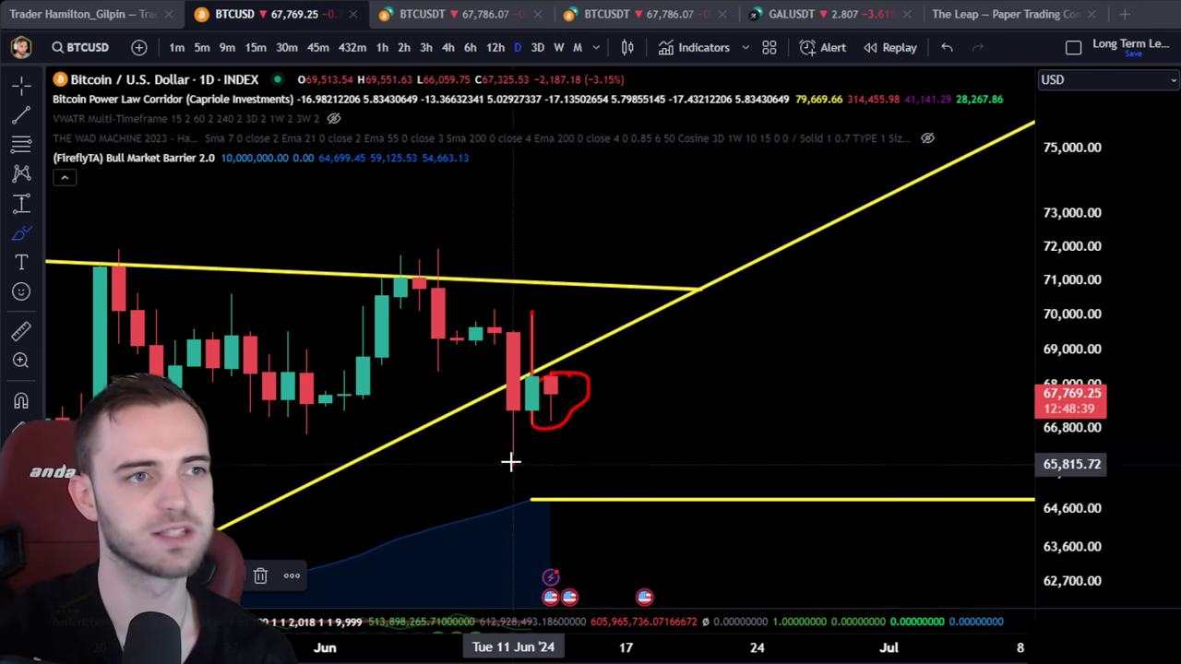
drag(513, 461, 514, 407)
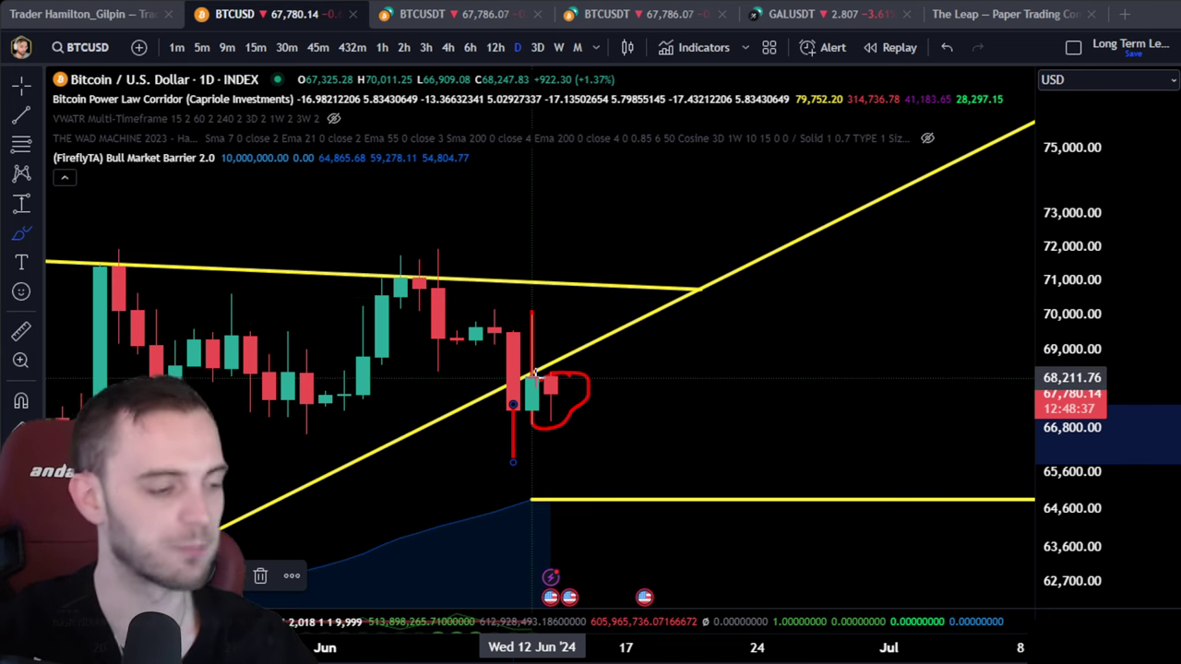
key(ctrl+z)
key(ctrl+z)
key(ctrl+z)
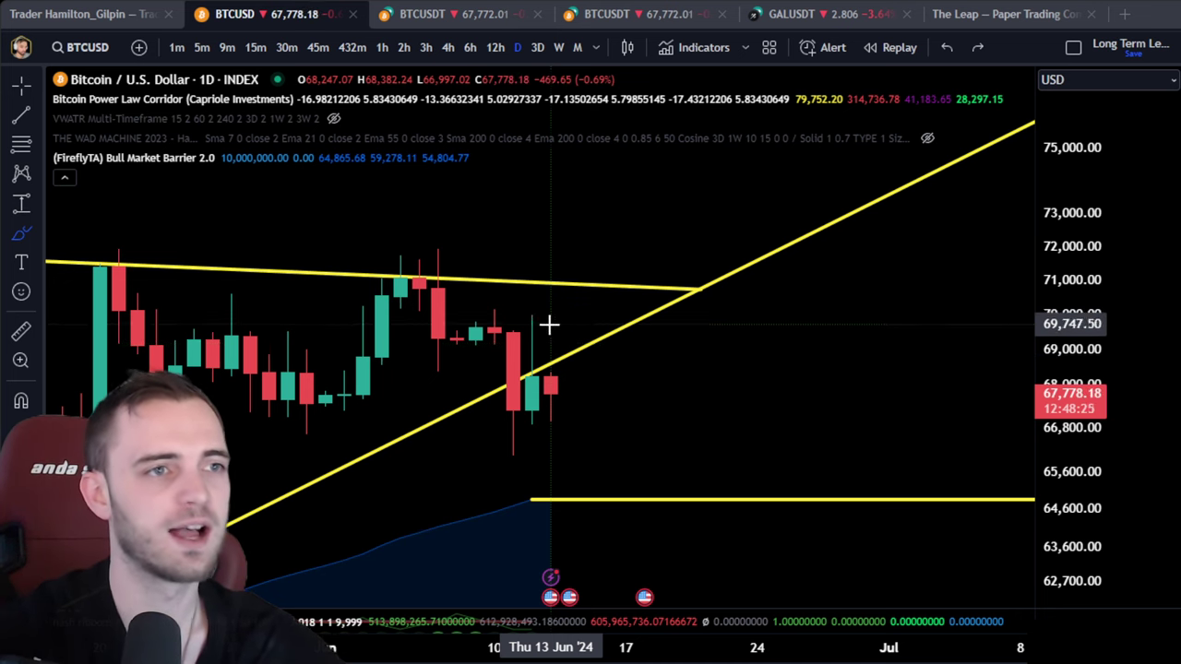
Step: Measure the breakout target with a price range from 72,005.28 on 13 June up to 79,432.15 on 22 June 2024
scroll(600, 422, down, 3)
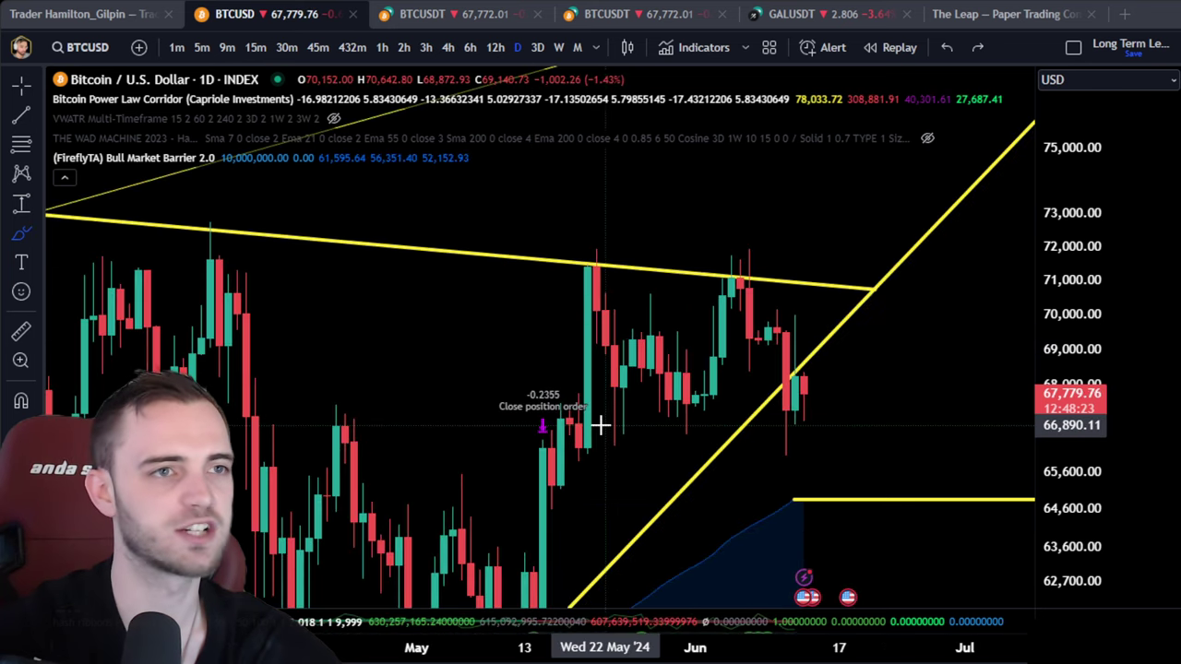
drag(1074, 268, 1073, 369)
key(Escape)
drag(864, 364, 734, 424)
drag(563, 232, 435, 209)
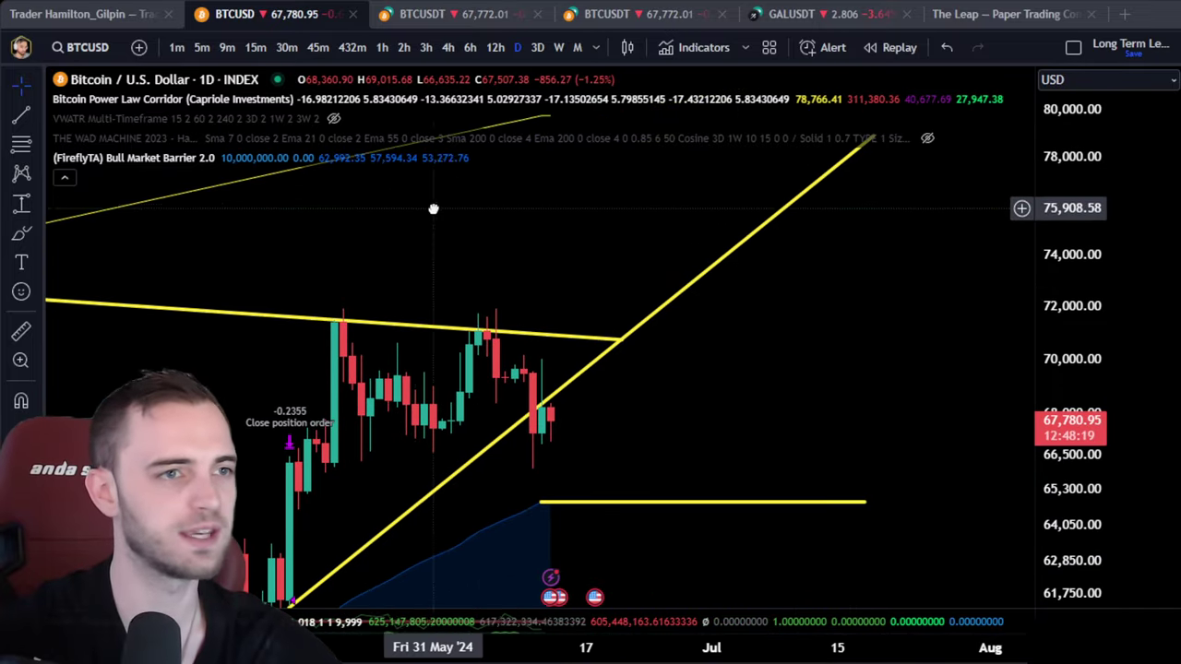
click(23, 205)
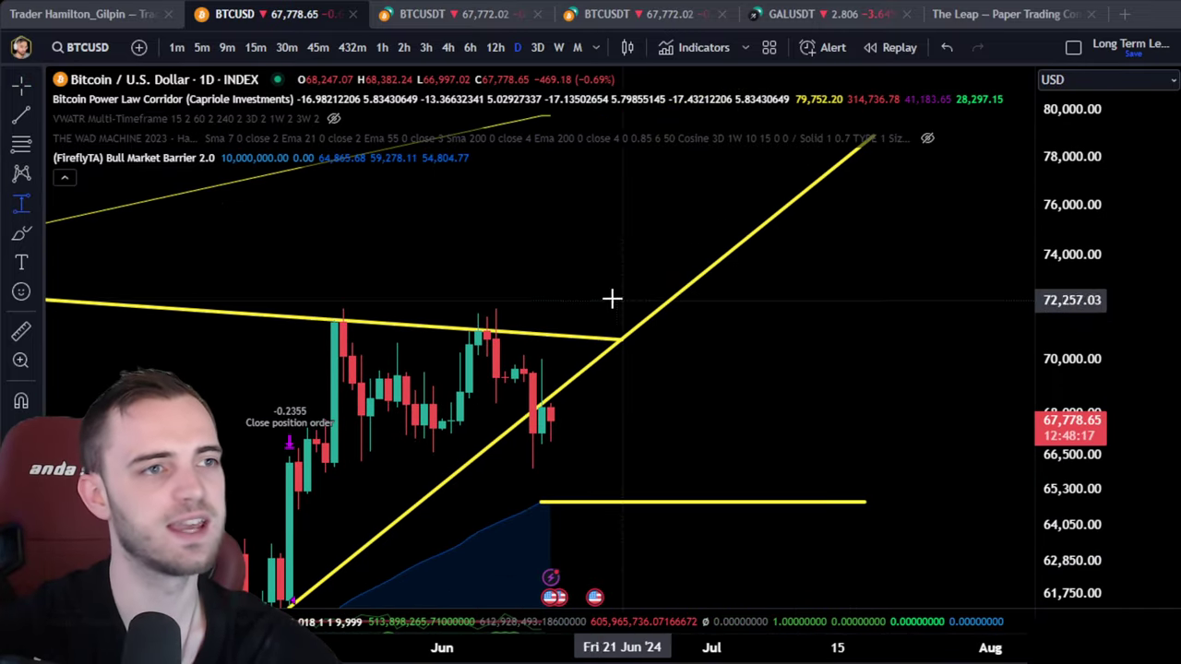
click(549, 307)
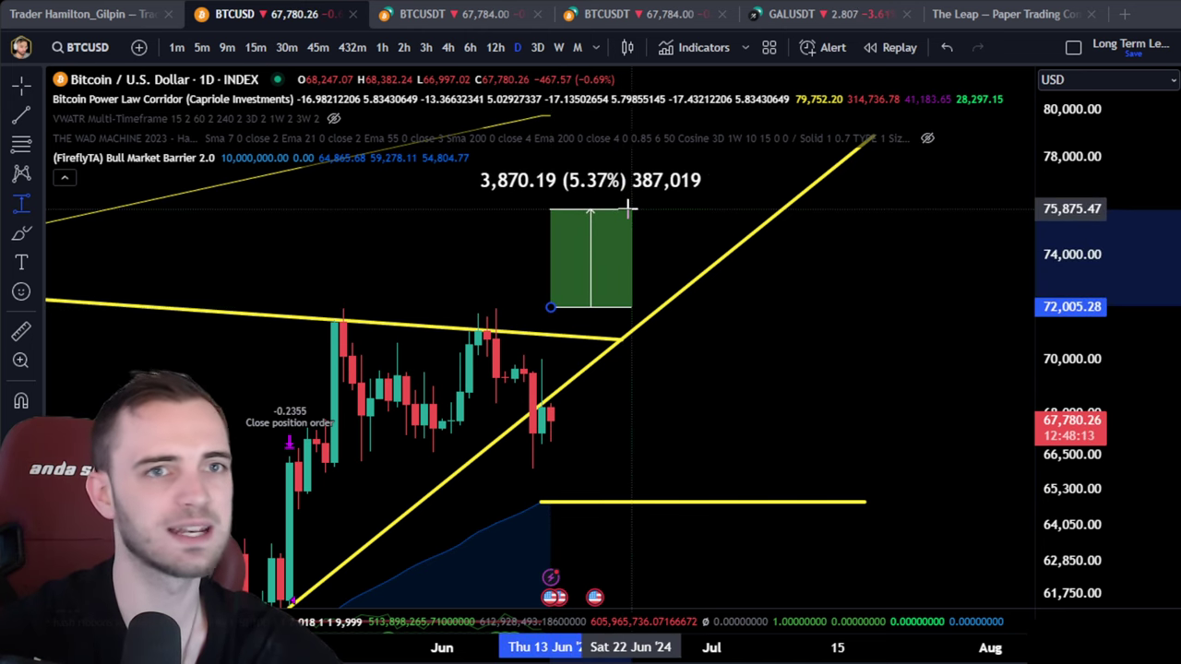
click(640, 169)
drag(711, 218, 940, 332)
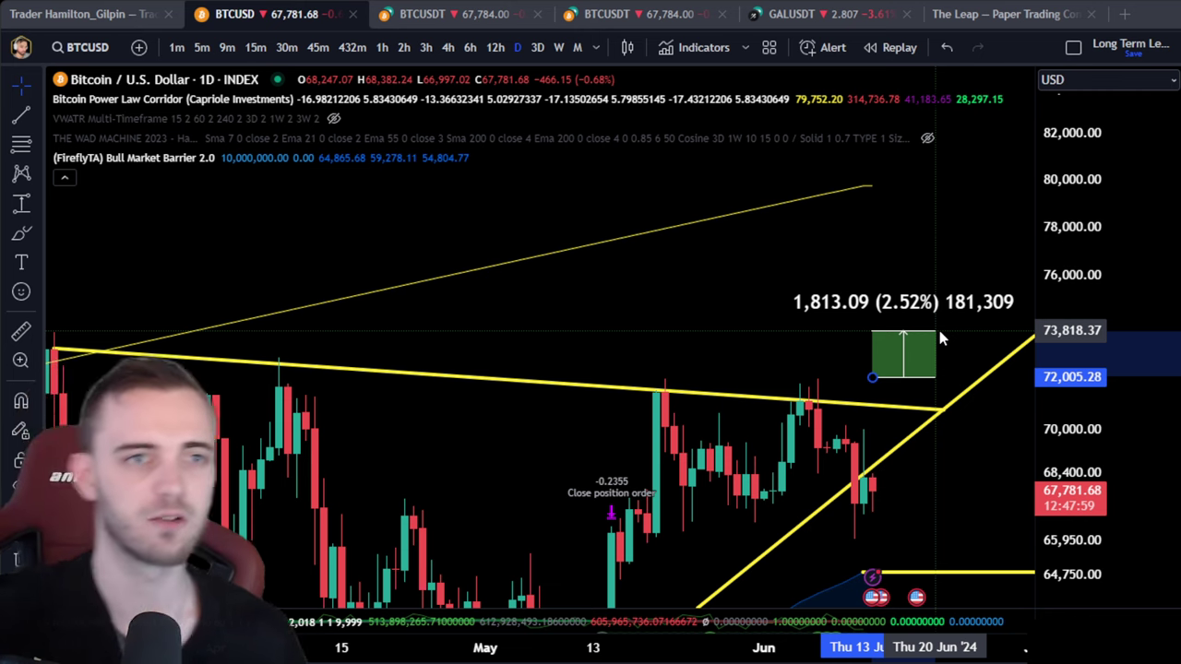
drag(938, 330, 951, 200)
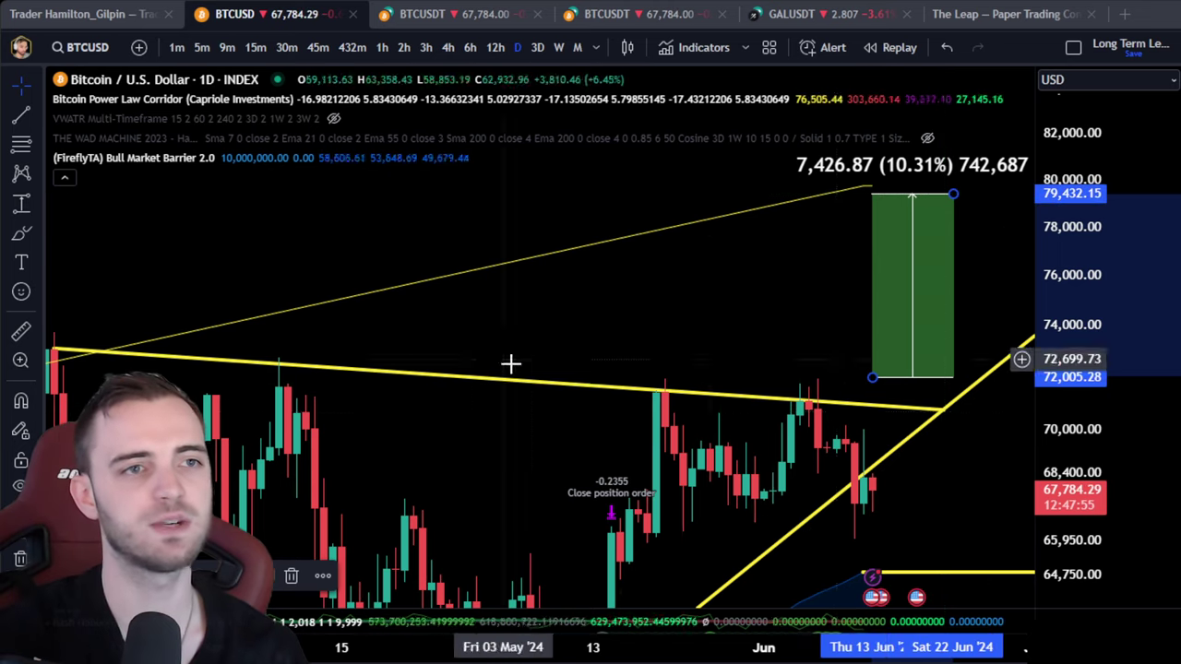
Step: Brush a red path from the latest candle up to about 71,000 and down to about 65,600, and undo it
scroll(489, 340, down, 3)
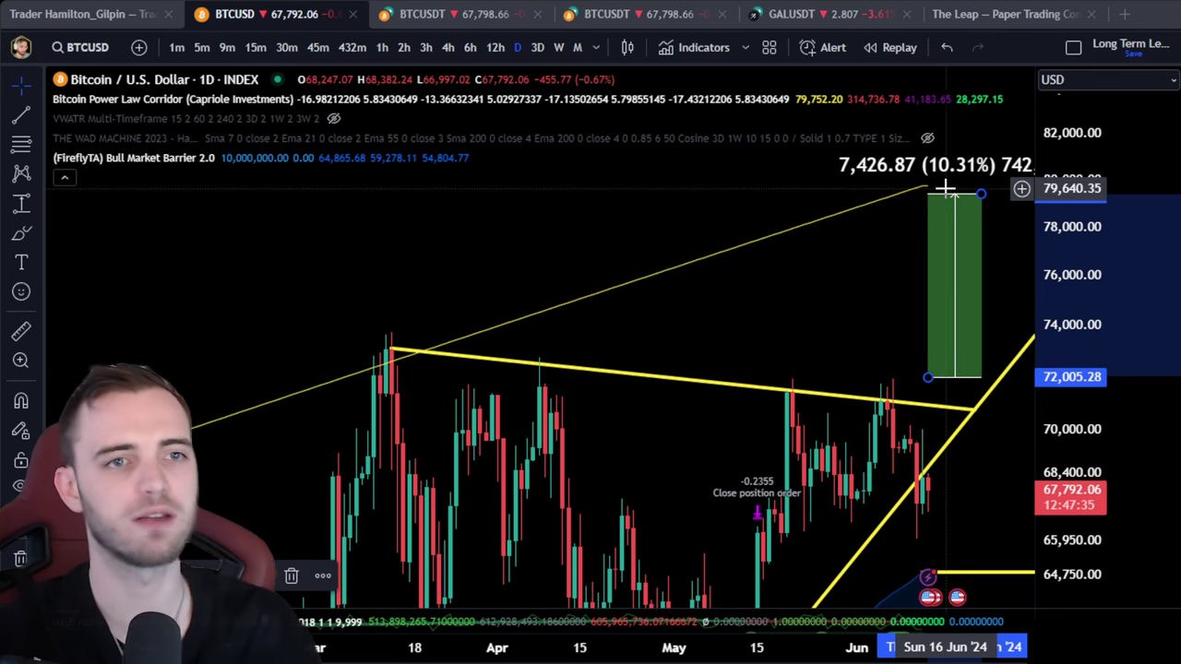
scroll(959, 509, up, 3)
drag(931, 489, 626, 437)
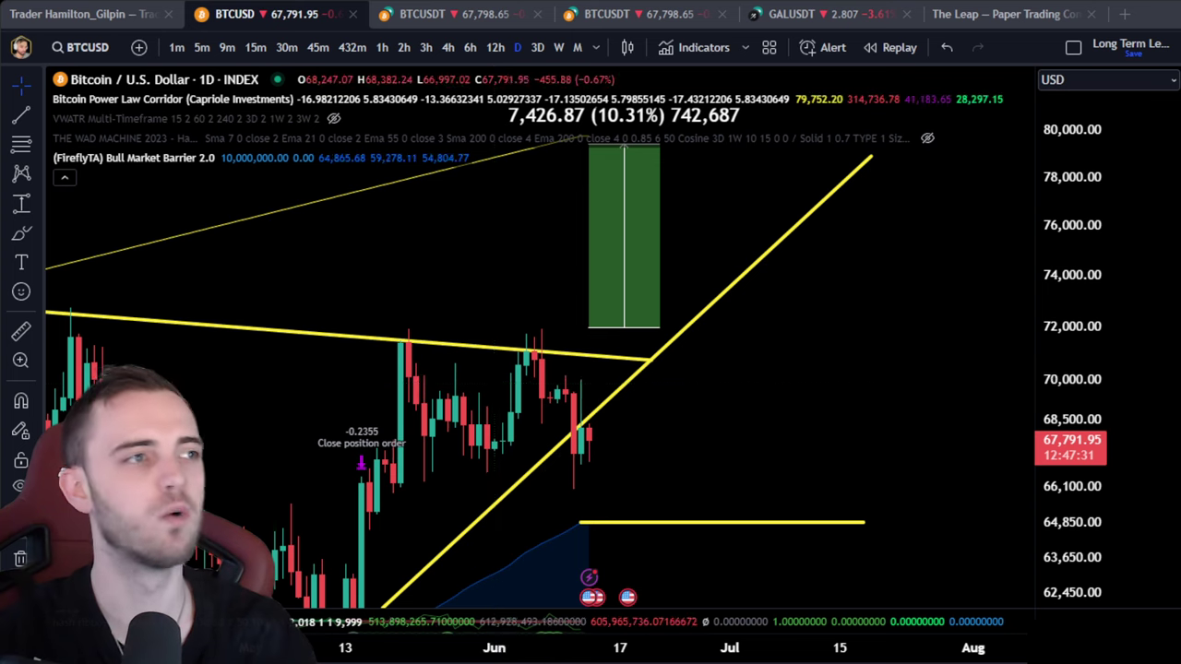
click(22, 234)
mouse_move(581, 426)
mouse_down()
mouse_move(614, 371)
mouse_move(648, 346)
mouse_move(680, 353)
mouse_move(748, 500)
mouse_up()
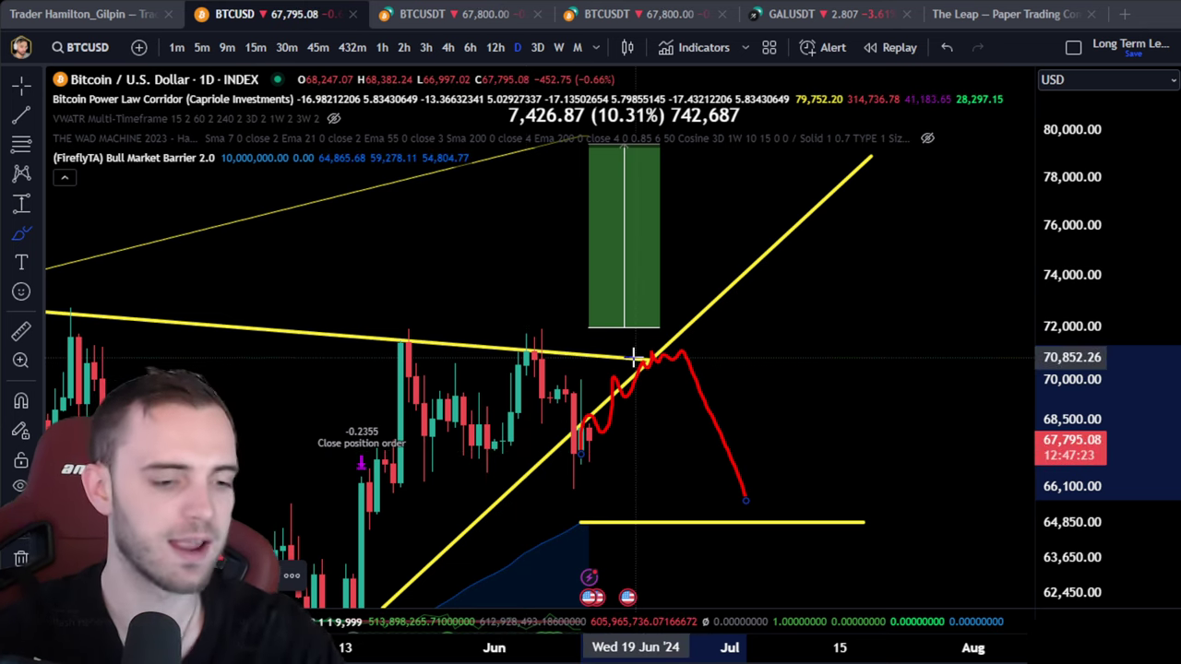
key(ctrl+z)
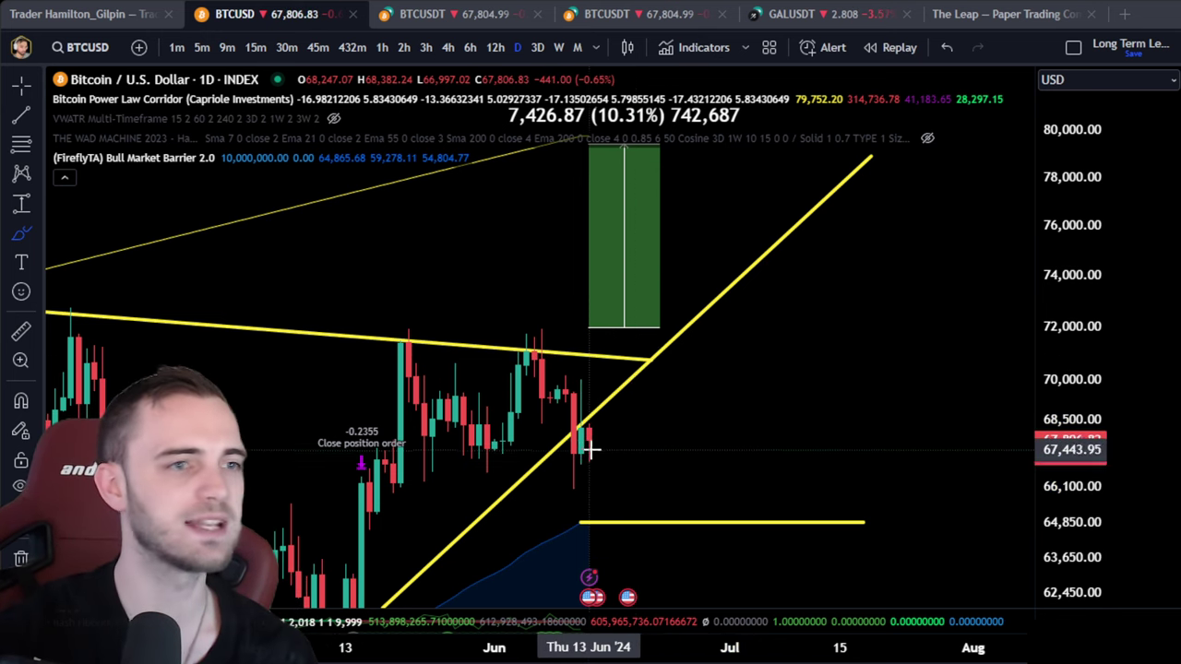
Step: Brush a red breakout path from the latest candle and a nearly horizontal red line at about 72,000 to 72,700, and undo both
mouse_move(588, 460)
mouse_down()
mouse_move(591, 356)
mouse_move(615, 384)
mouse_move(633, 316)
mouse_up()
drag(555, 325, 839, 309)
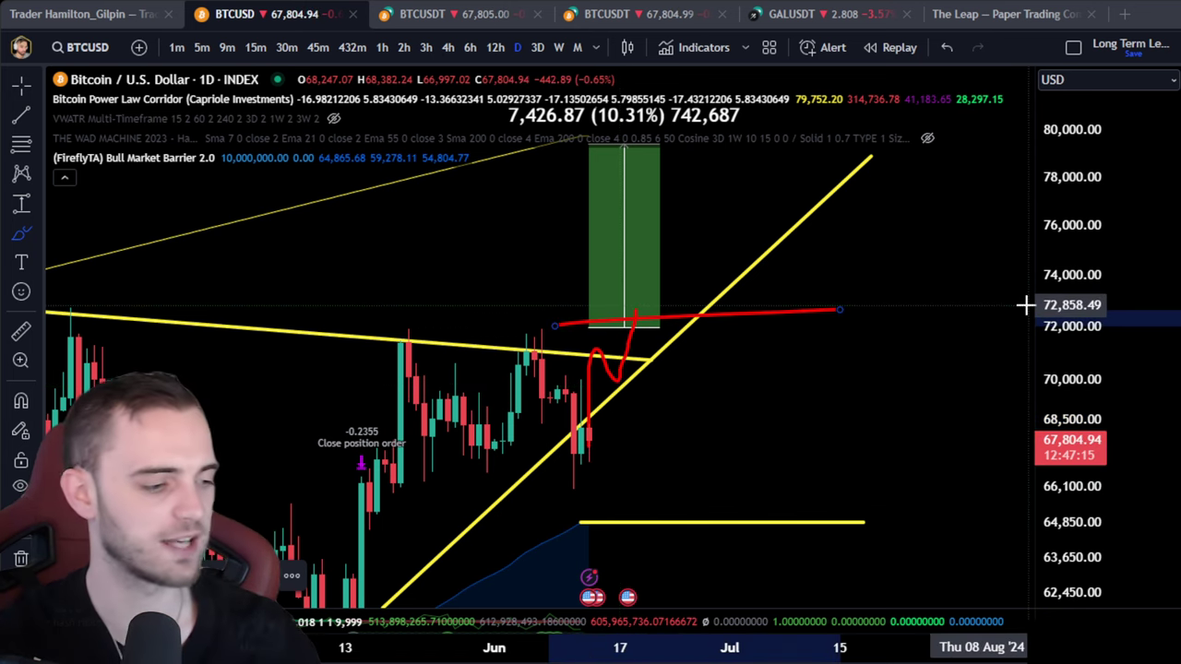
key(ctrl+z)
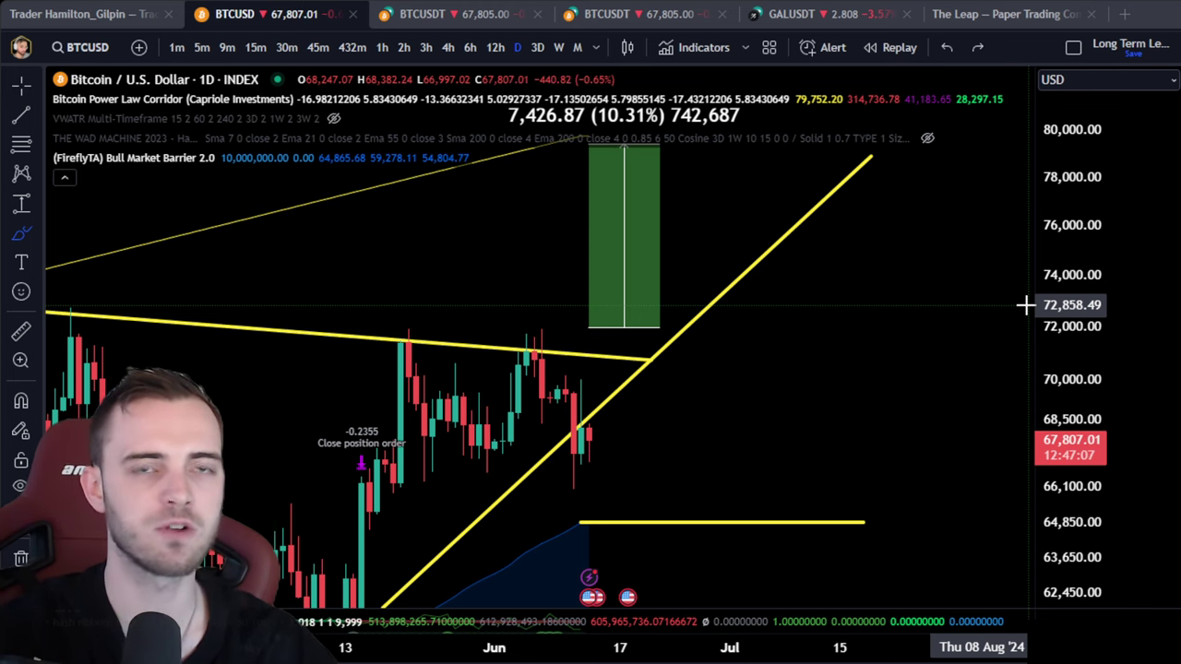
key(Escape)
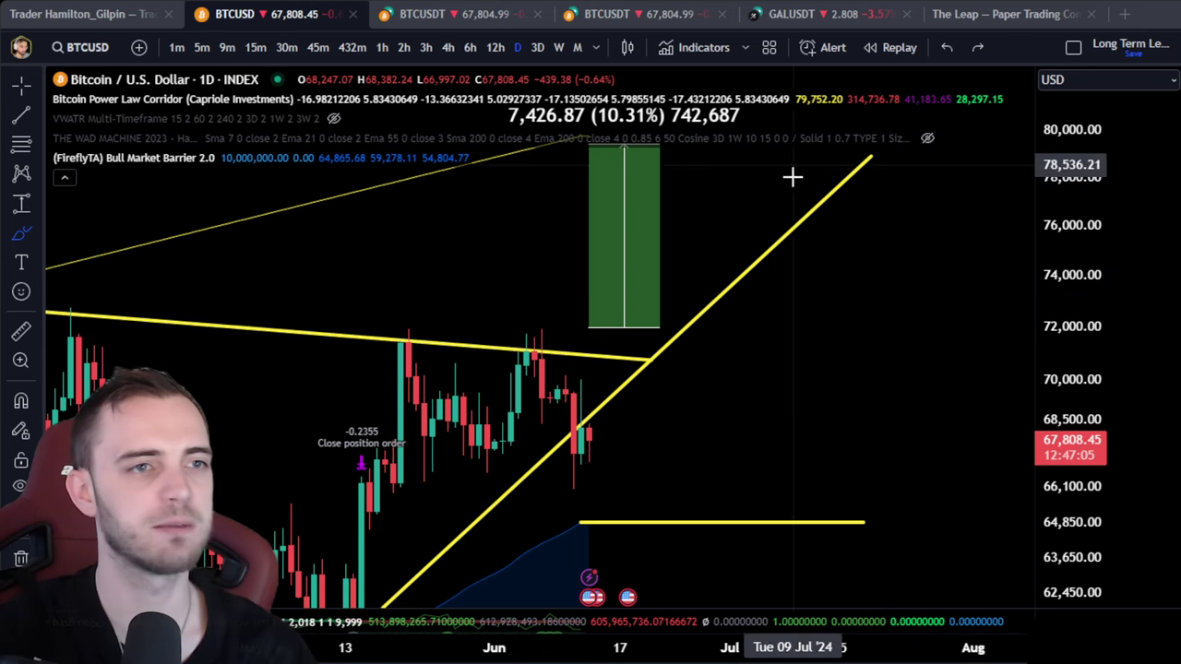
Step: Examine the Bull Market Barrier levels below price, the 72,000 breakout level and the thin rising trendline near 80,000
mouse_move(752, 422)
mouse_down()
mouse_move(859, 266)
mouse_move(899, 178)
mouse_up()
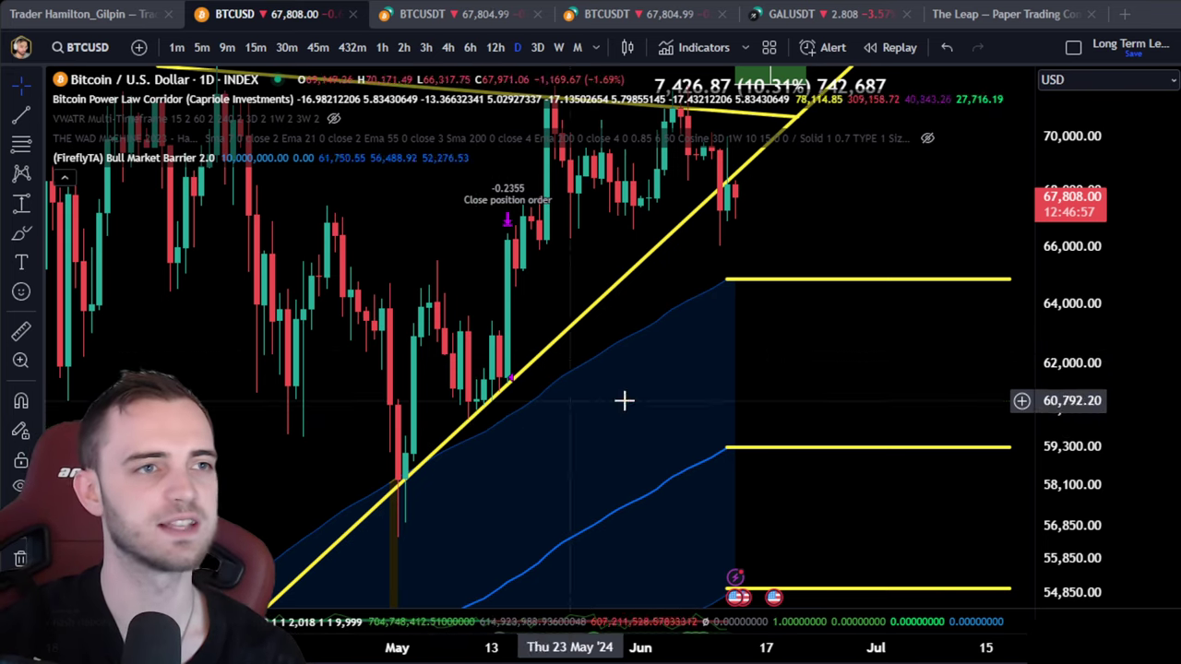
drag(833, 243, 704, 354)
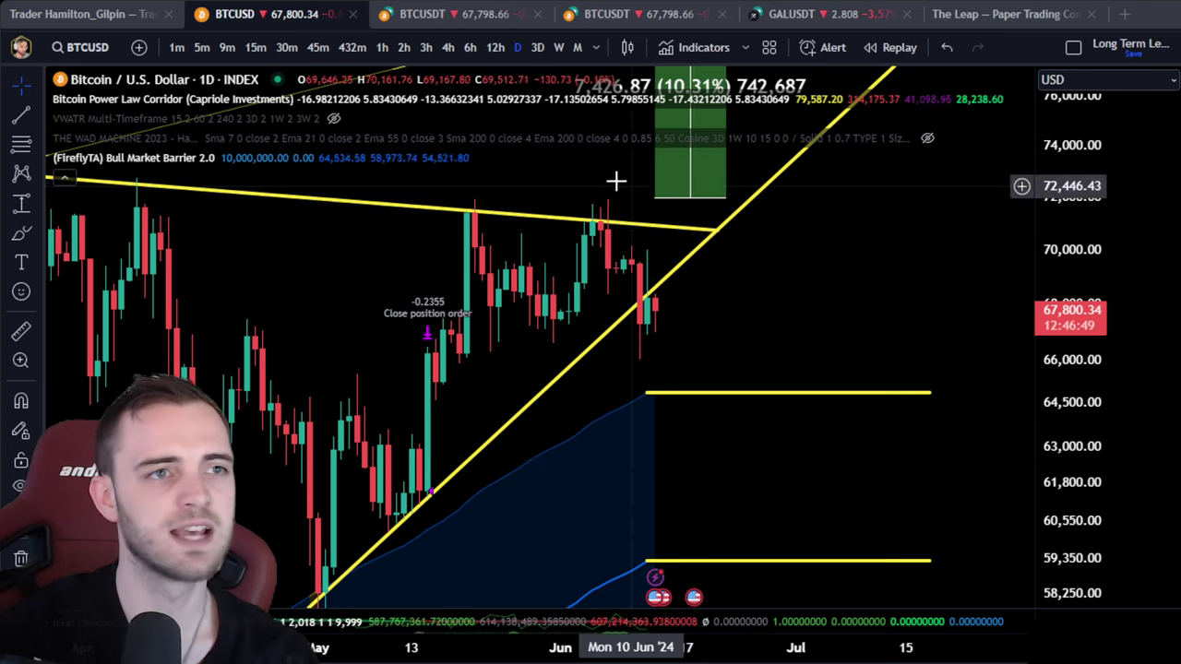
scroll(818, 372, up, 3)
drag(604, 260, 781, 355)
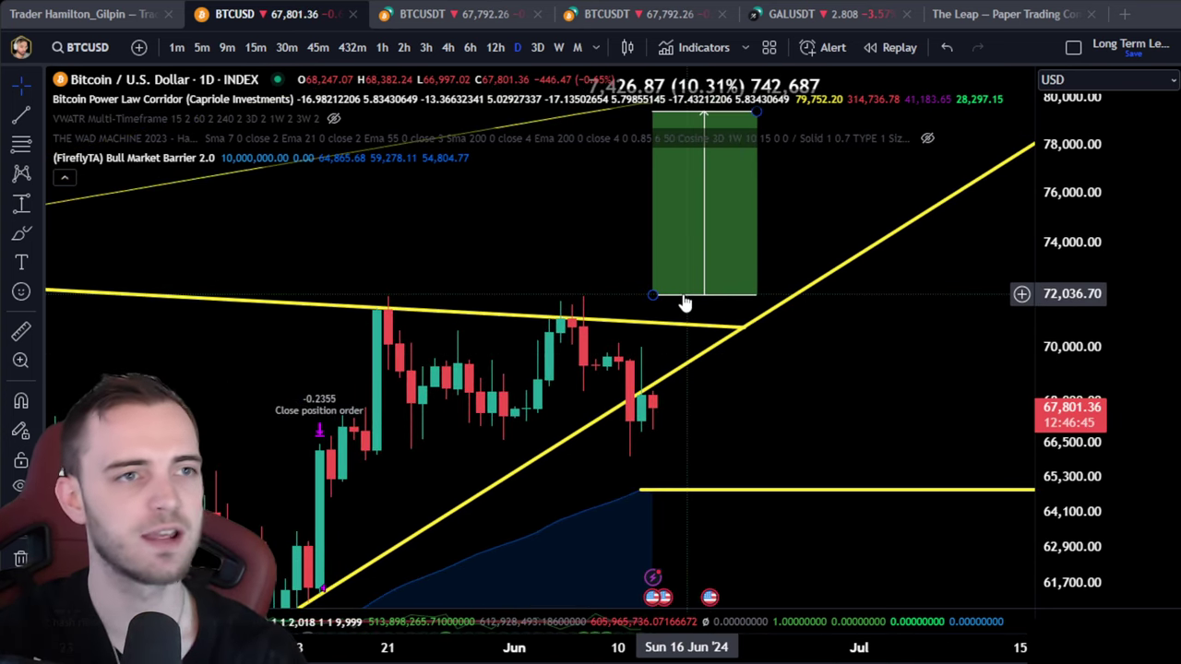
right_click(810, 211)
drag(799, 206, 808, 434)
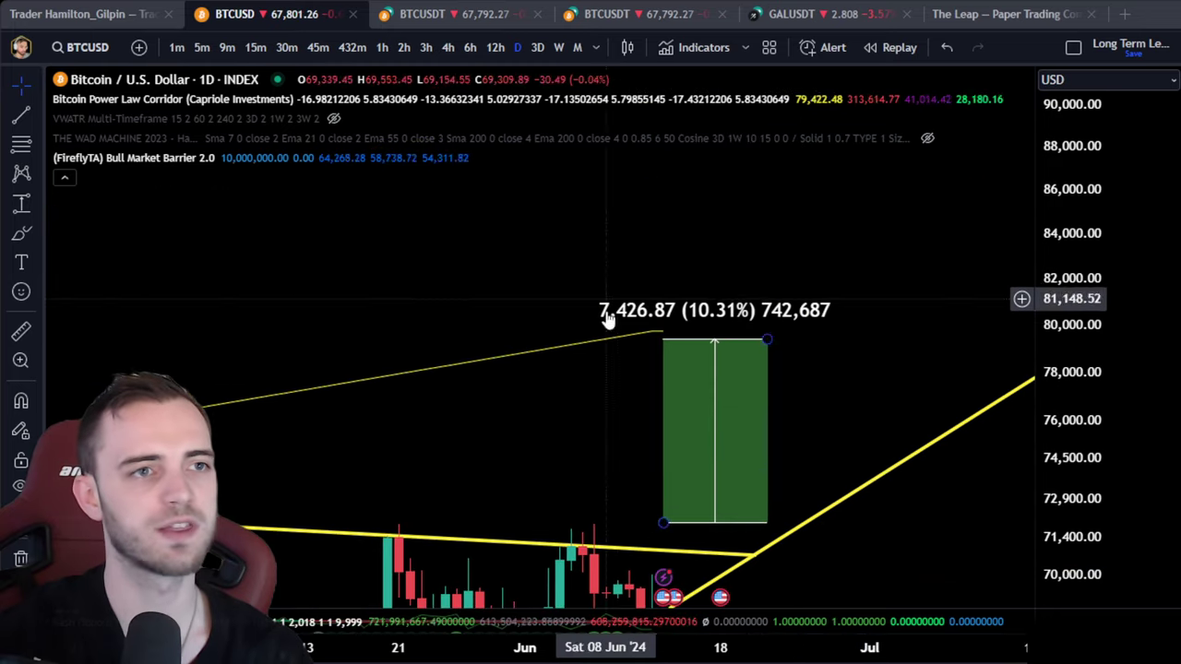
scroll(661, 335, down, 5)
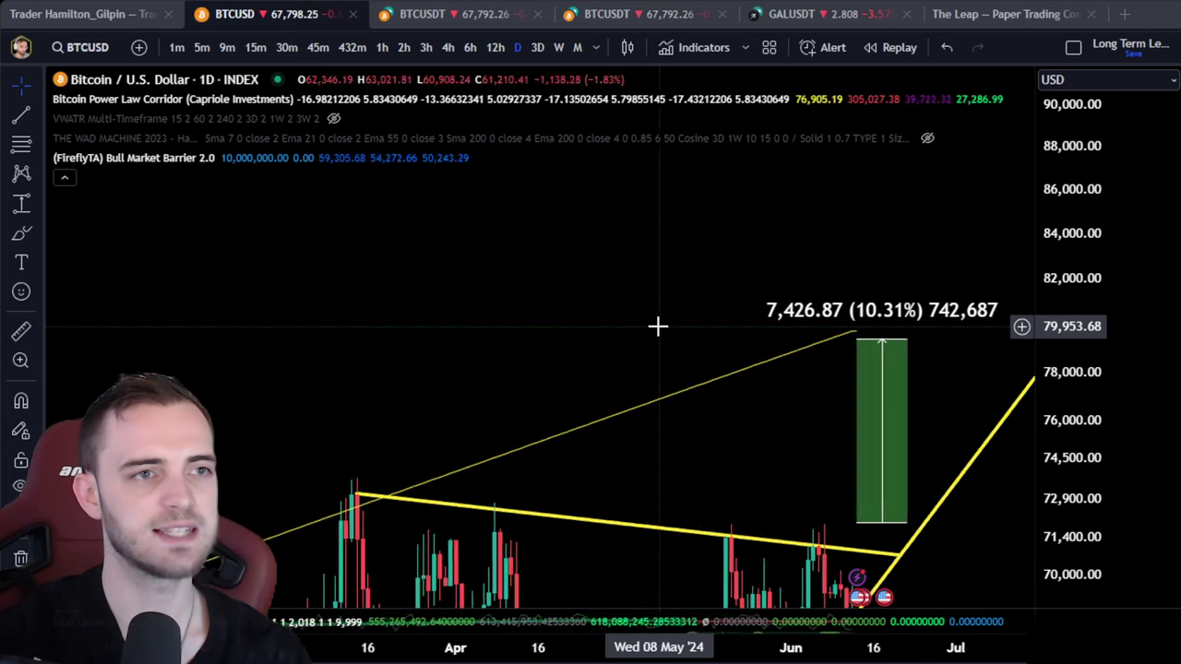
scroll(661, 335, up, 4)
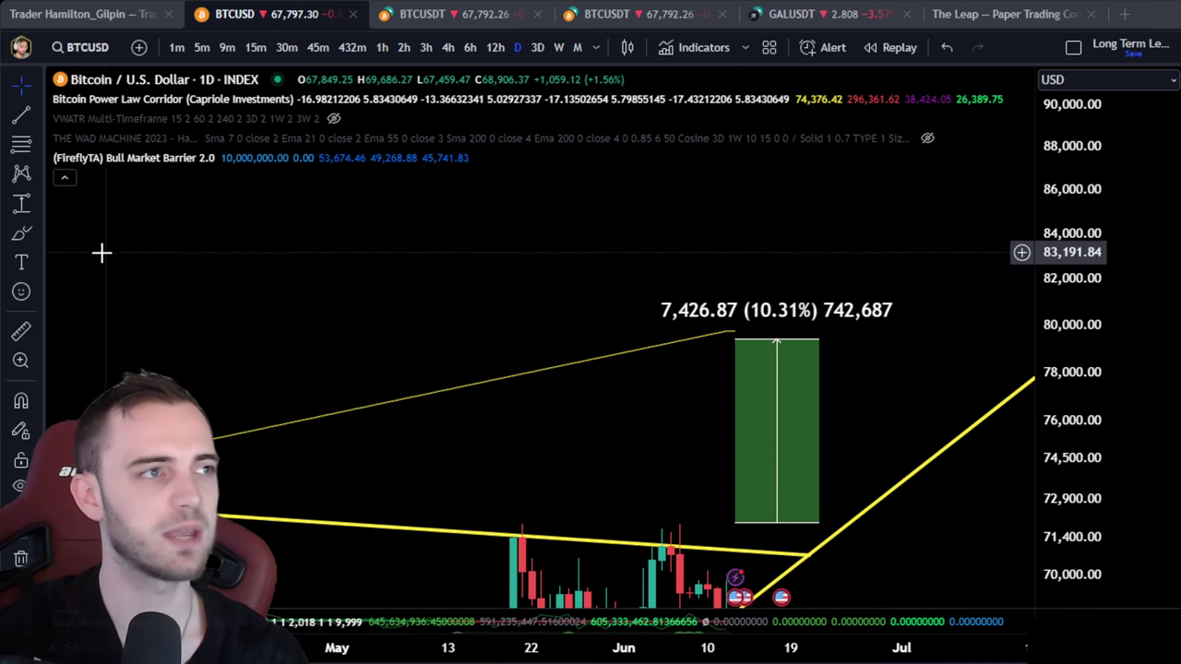
Step: Brush a red extension of the thin yellow trendline near 80,000 and a circled breakout path rising from about 81,000, and undo both
click(21, 234)
drag(716, 330, 827, 317)
drag(924, 314, 1030, 319)
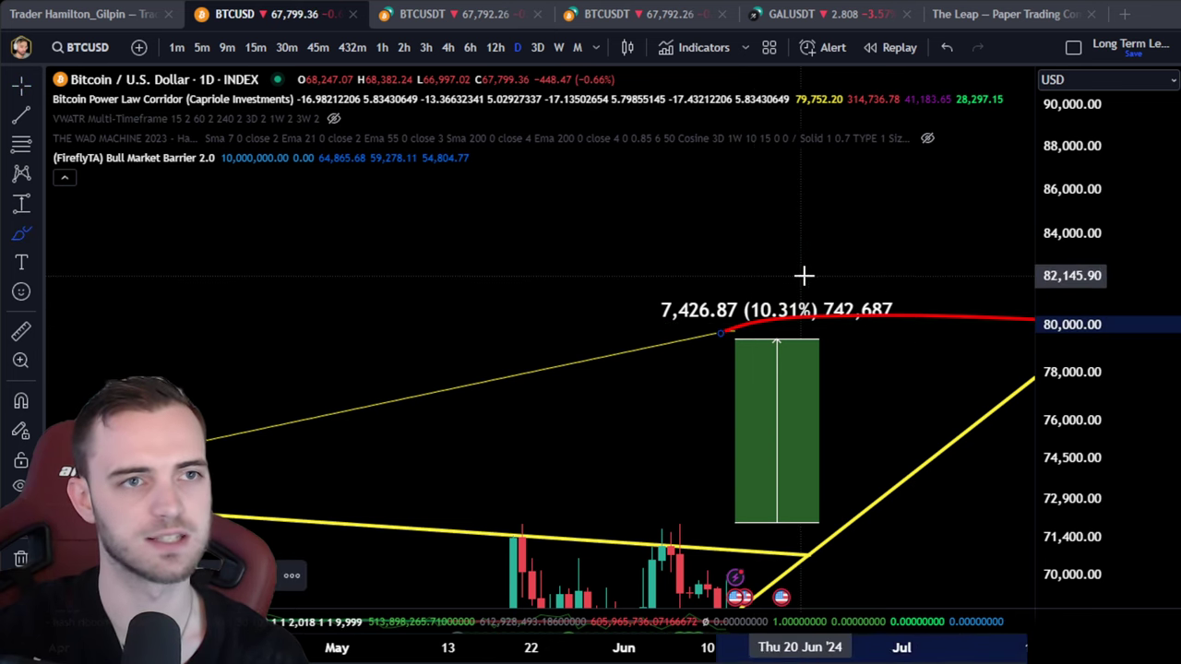
mouse_move(796, 275)
mouse_down()
mouse_move(766, 295)
mouse_move(791, 289)
mouse_move(900, 67)
mouse_up()
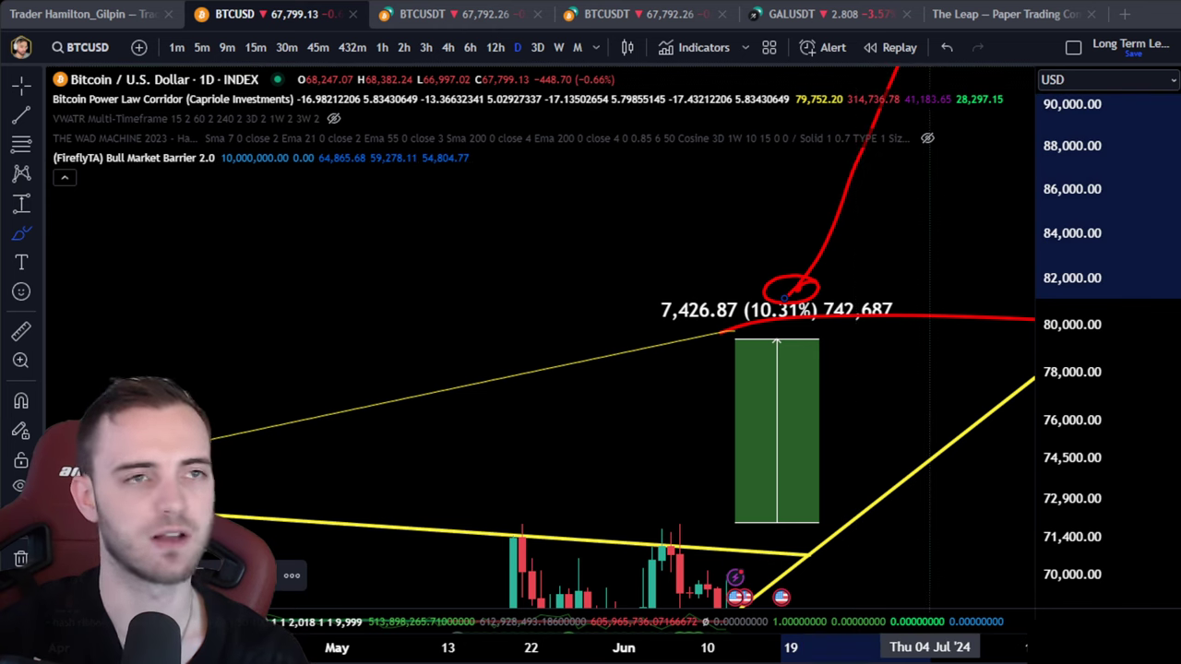
key(ctrl+z)
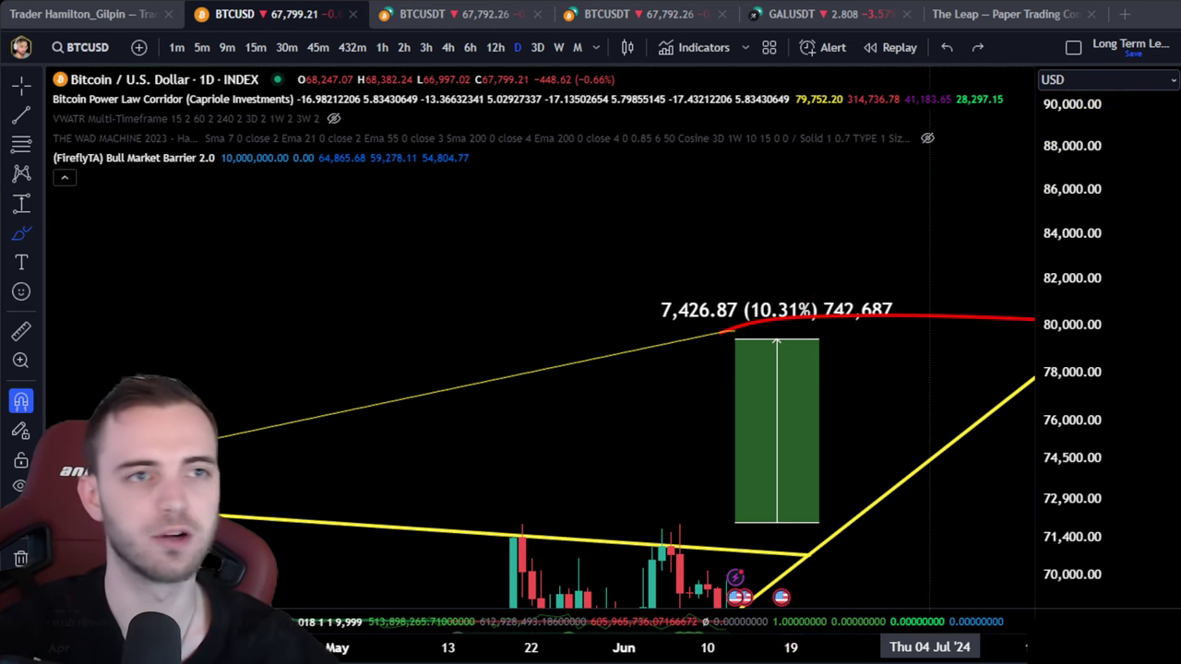
scroll(978, 535, down, 5)
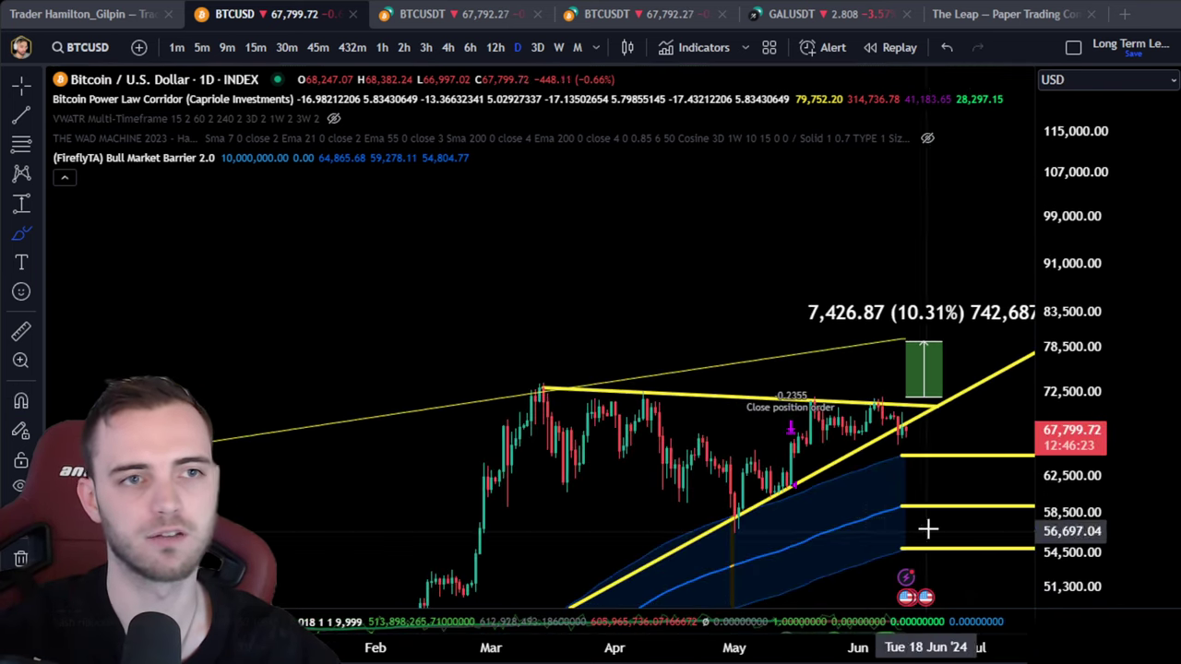
Step: Examine Bitcoin's price action around the yellow Power Law Corridor line and the Bull Market Barrier in late November 2020
drag(960, 485, 776, 327)
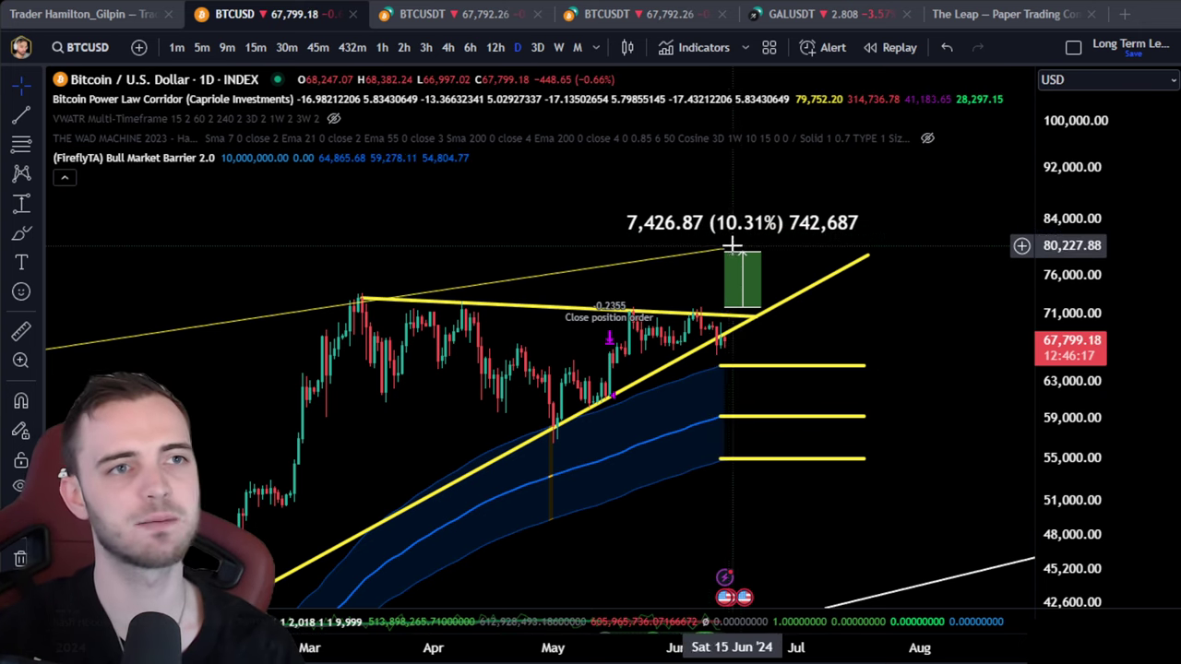
scroll(734, 245, down, 8)
drag(1083, 176, 1083, 609)
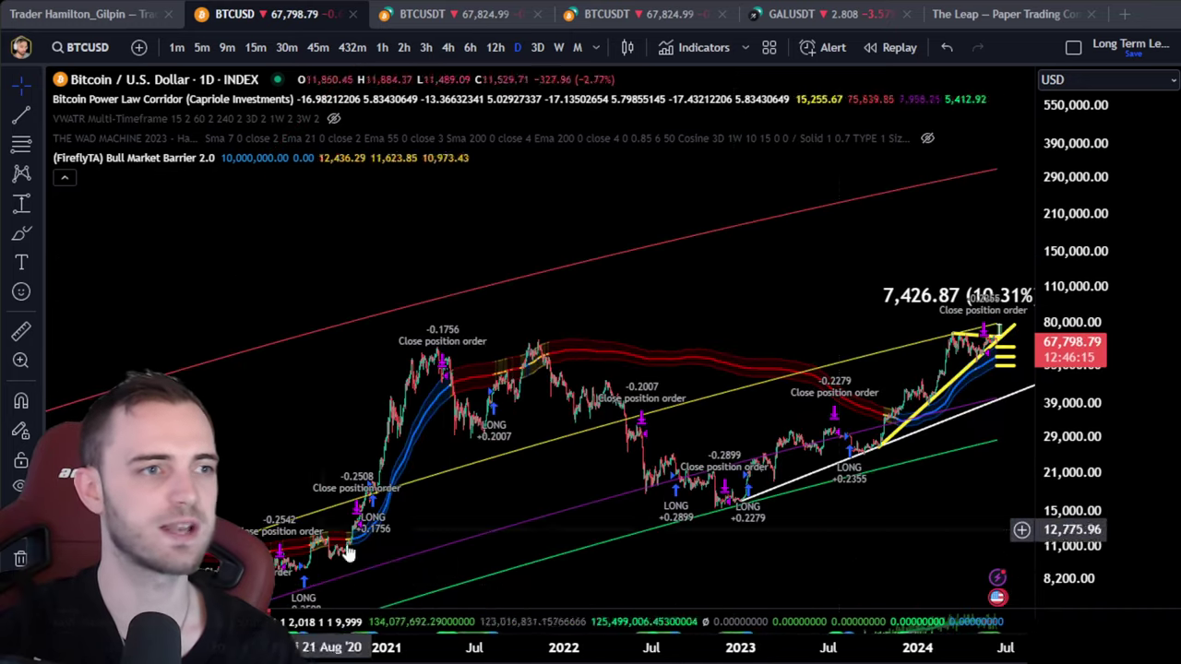
drag(424, 522, 862, 443)
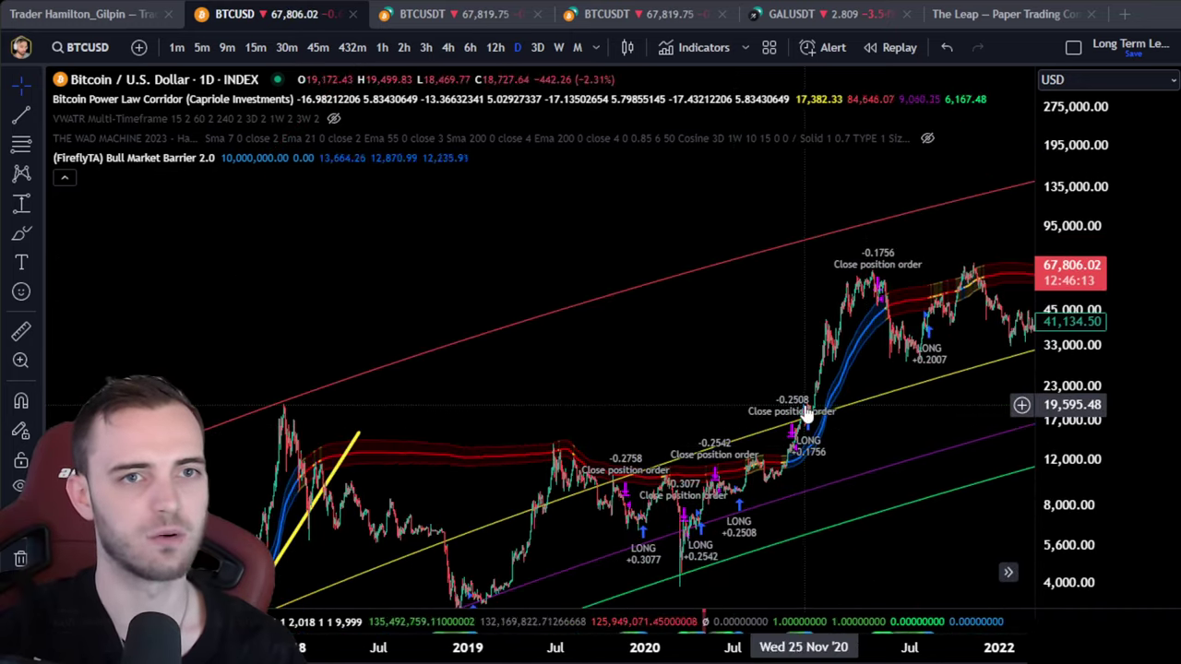
scroll(805, 408, up, 8)
right_click(565, 475)
drag(470, 453, 606, 444)
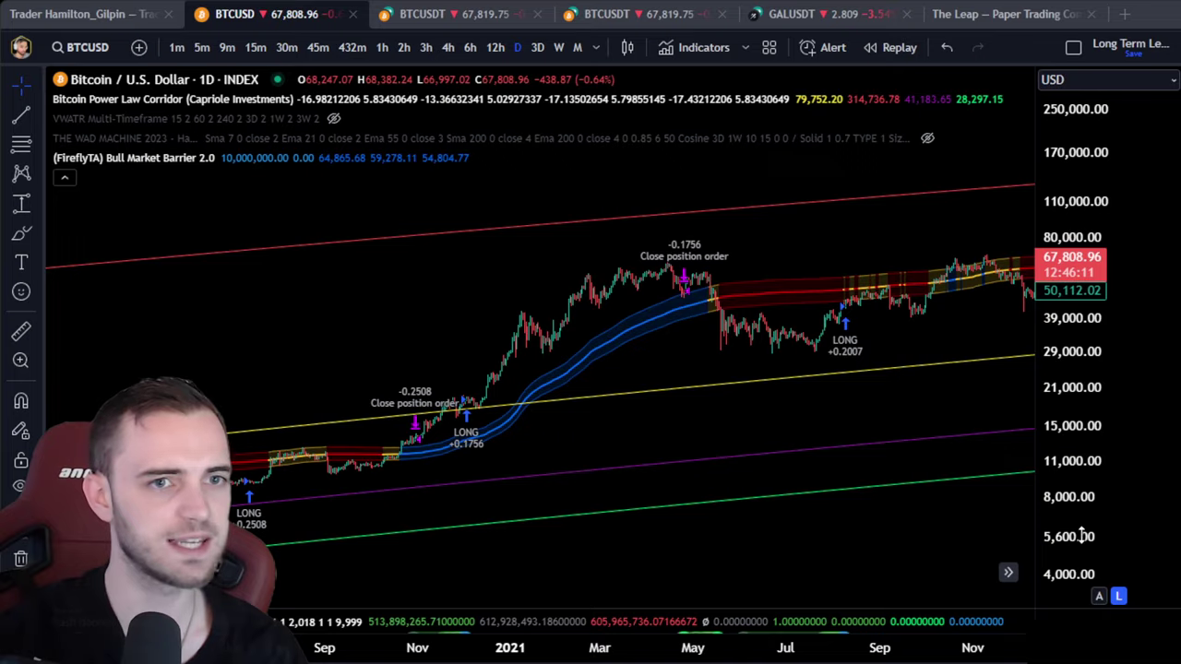
drag(1082, 534, 1082, 106)
scroll(738, 416, up, 5)
drag(525, 548, 1078, 386)
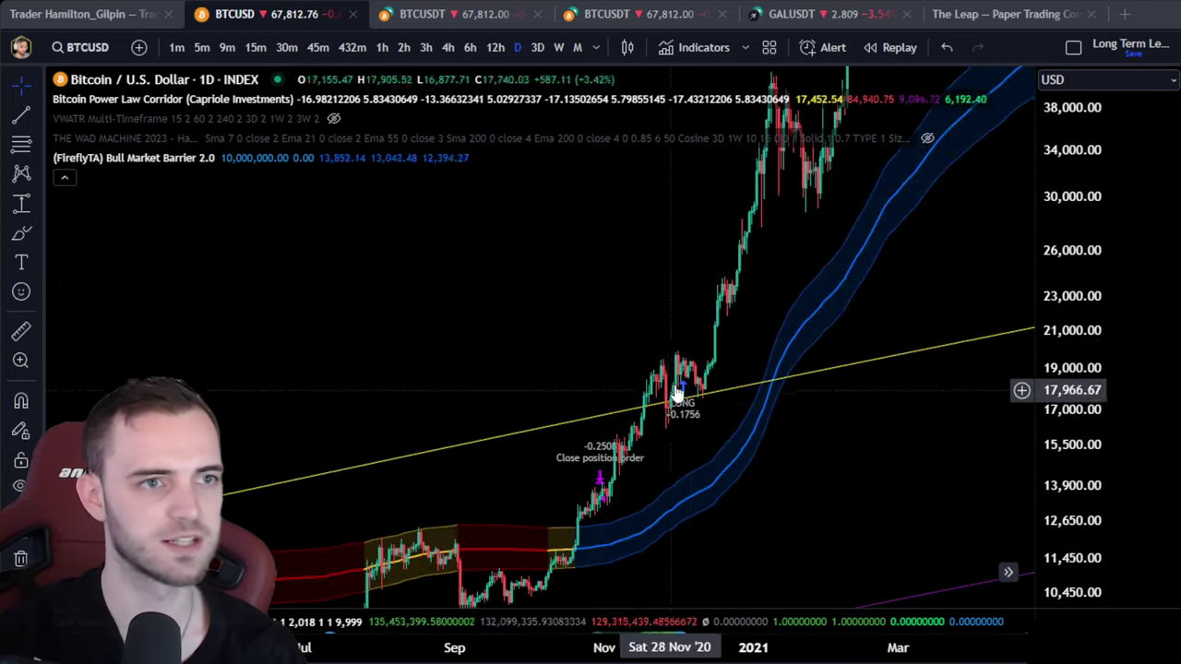
drag(730, 449, 625, 464)
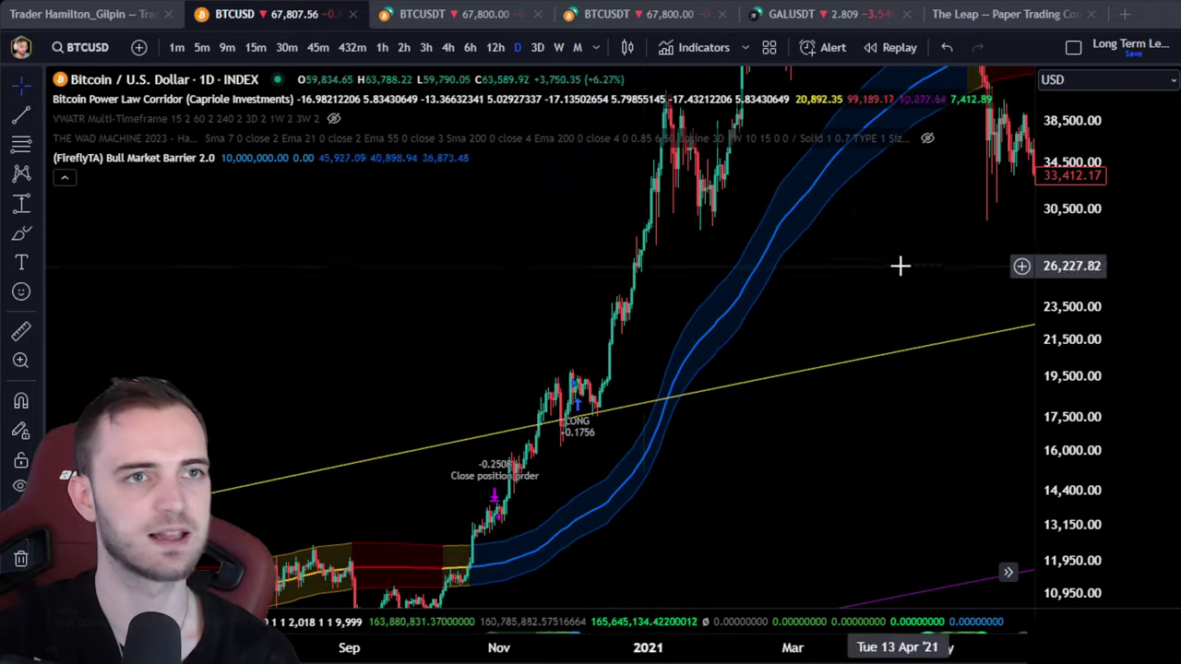
Step: Compare the June 2024 price structure beneath the yellow corridor line with the late-2020 breakout
drag(910, 244, 293, 517)
drag(841, 475, 264, 568)
drag(954, 464, 146, 469)
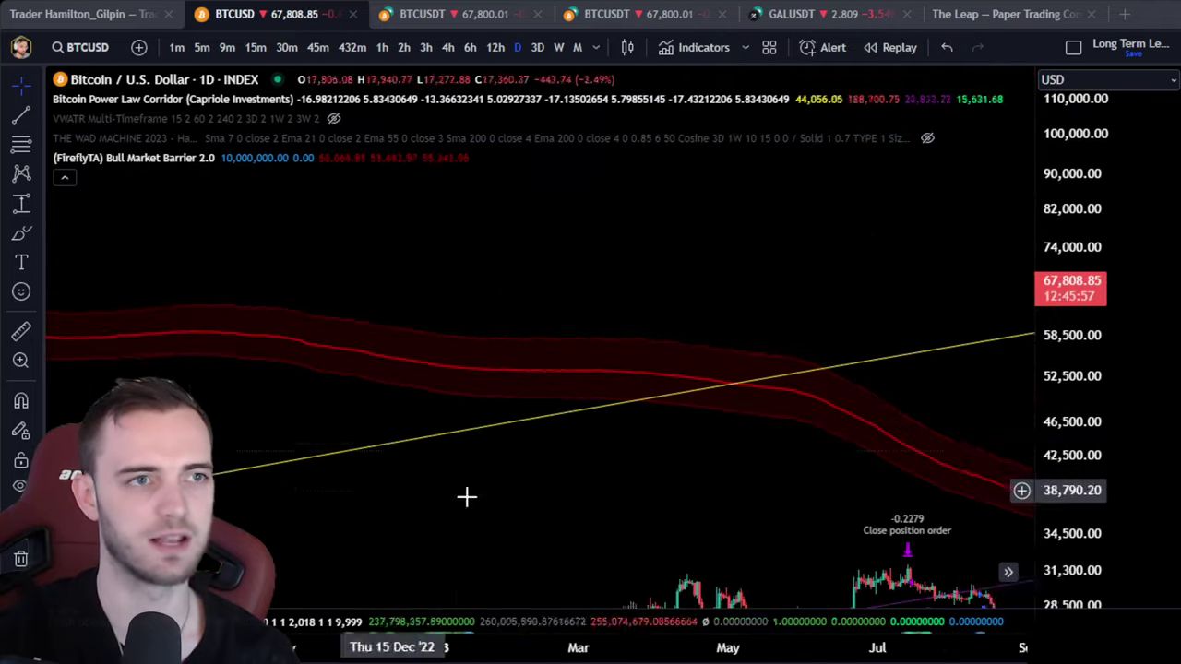
drag(992, 510, 190, 407)
drag(846, 343, 657, 515)
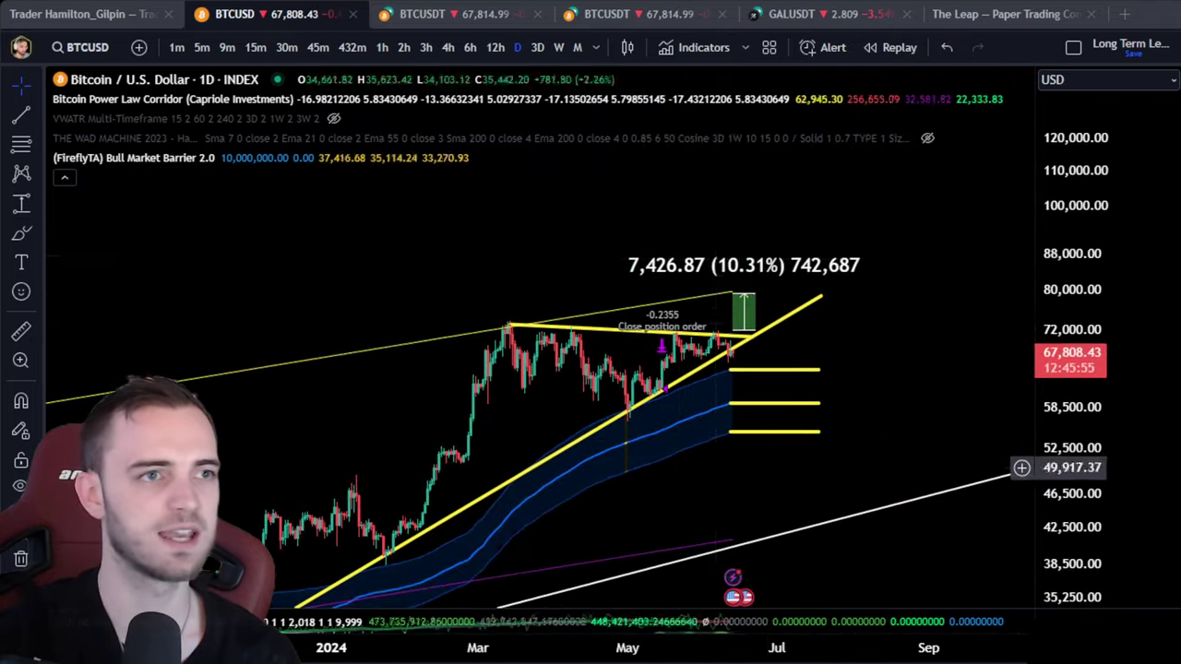
drag(108, 468, 981, 230)
drag(111, 428, 1020, 313)
drag(285, 464, 664, 397)
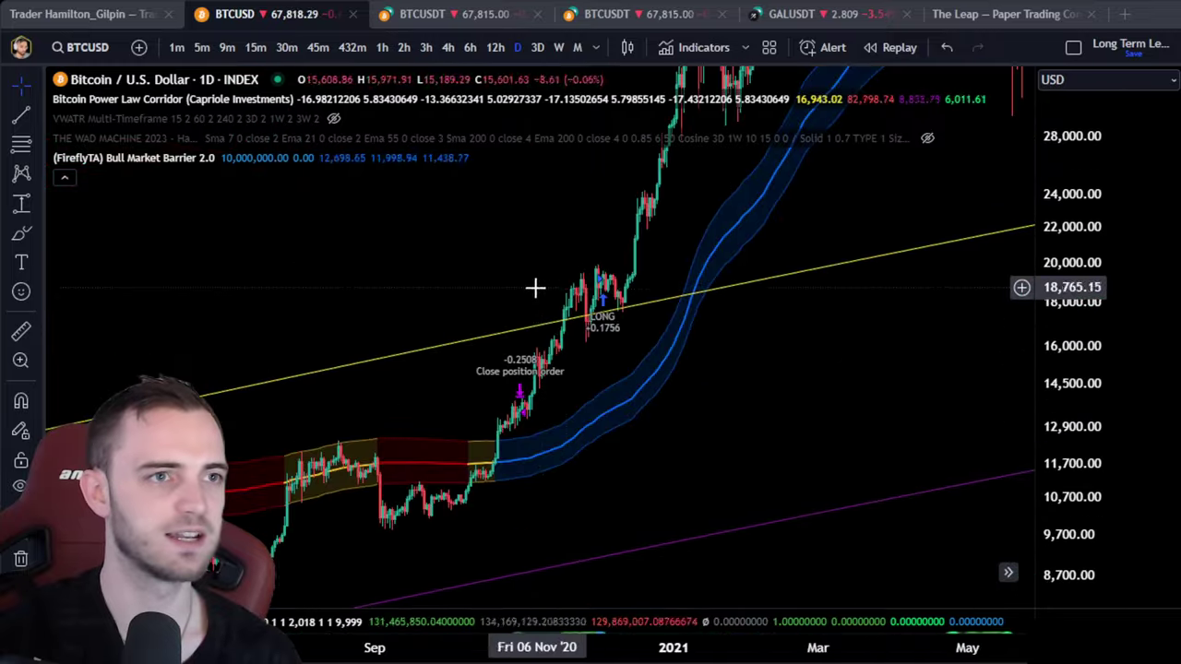
Step: Brush a red breakout path from the latest candle to about 92,000, back to 78,500 and up to about 158,000, and undo it
drag(916, 325, 157, 452)
drag(959, 337, 407, 452)
drag(857, 388, 166, 541)
drag(992, 278, 218, 448)
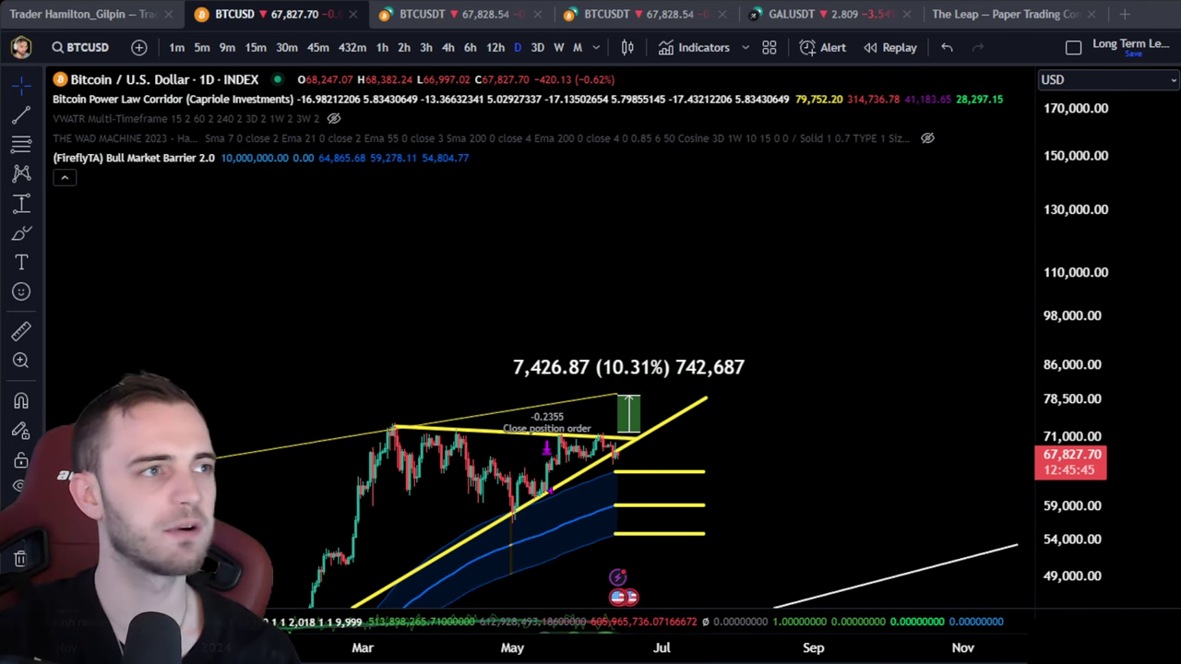
mouse_move(626, 443)
mouse_down()
mouse_move(672, 343)
mouse_move(832, 136)
mouse_up()
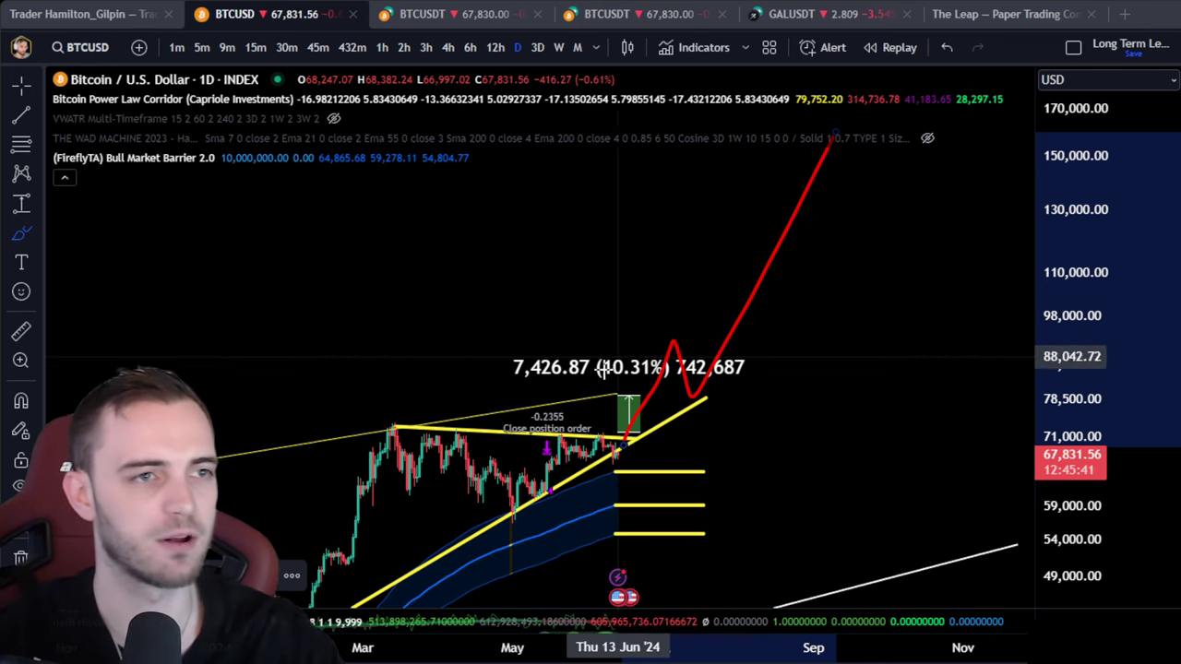
key(ctrl+z)
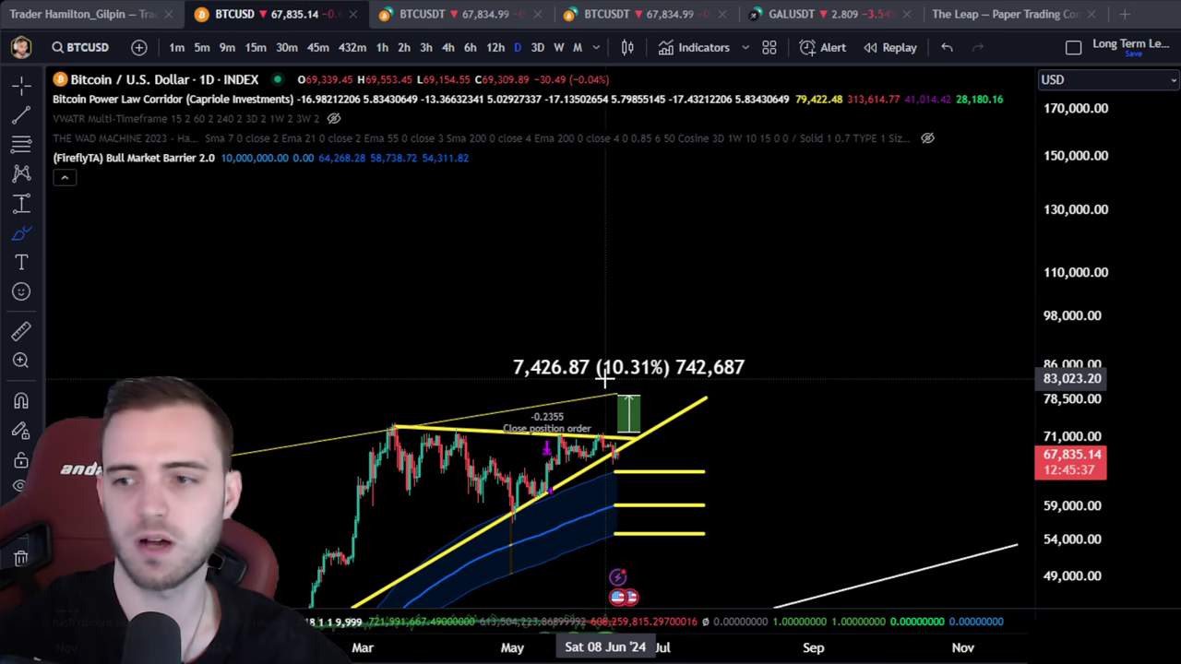
Step: Examine the three Bull Market Barrier levels below price and the rising white trendline beneath them
scroll(923, 443, up, 2)
drag(757, 477, 896, 382)
drag(1083, 505, 1080, 230)
scroll(777, 396, up, 5)
drag(822, 439, 900, 311)
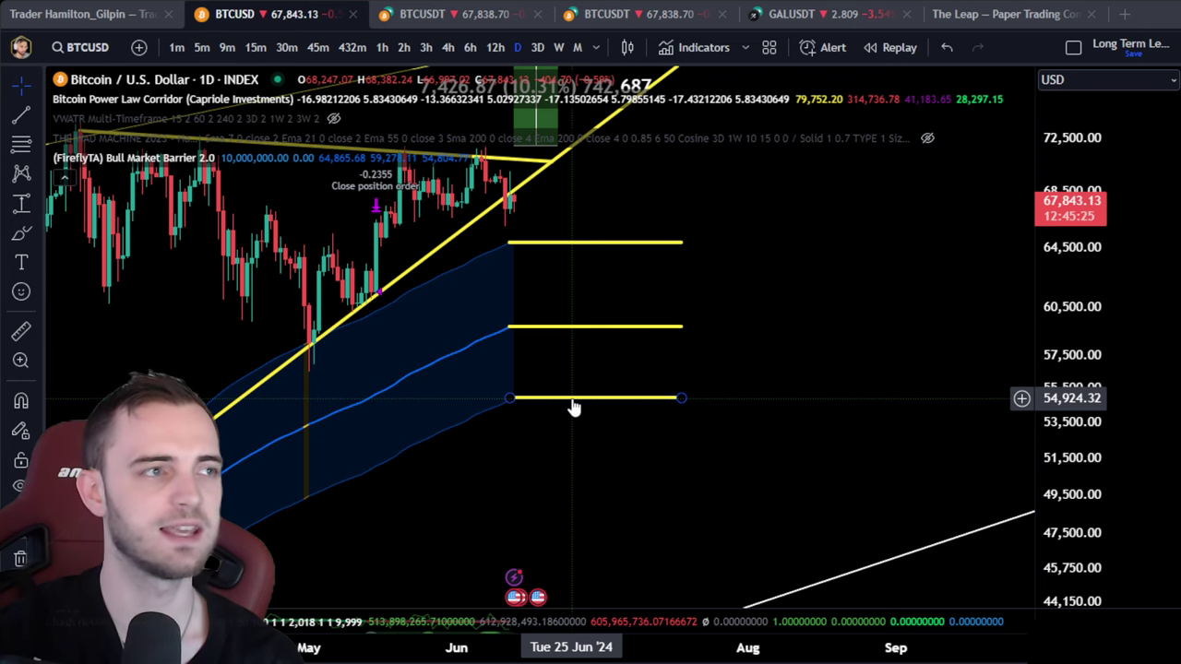
scroll(778, 474, up, 2)
drag(638, 469, 659, 324)
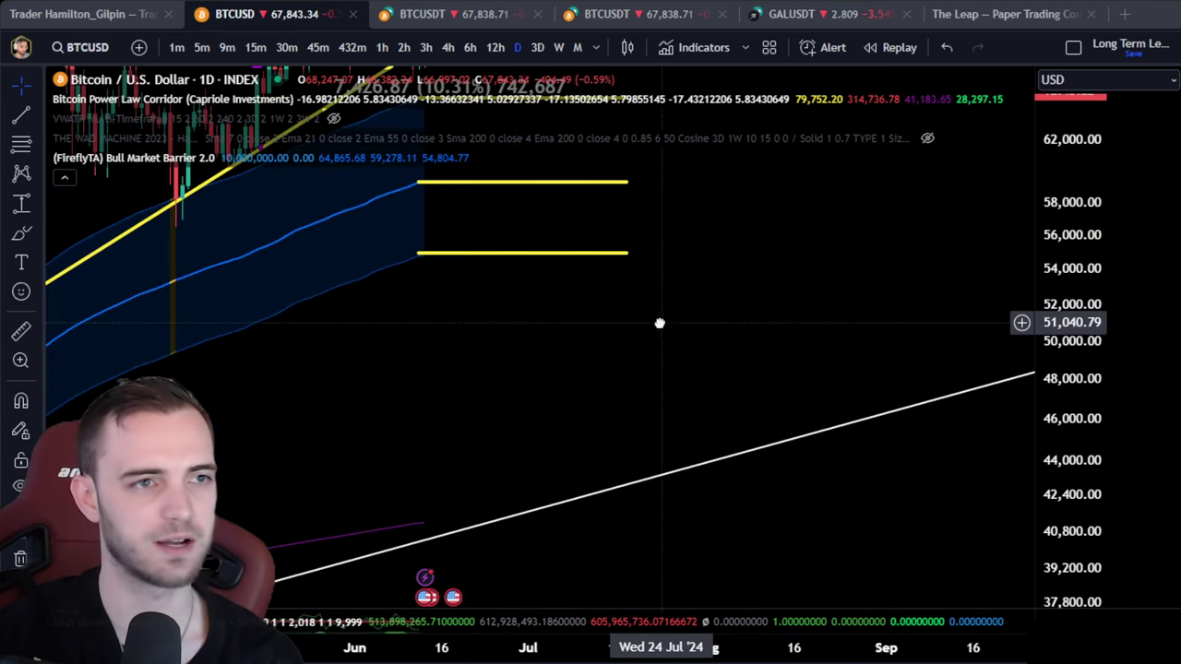
drag(525, 345, 646, 429)
Step: Brush a red path falling from about 56,500 to 45,000 and swinging around the white trendline, with circles below the lowest barrier level, and undo the strokes
click(20, 233)
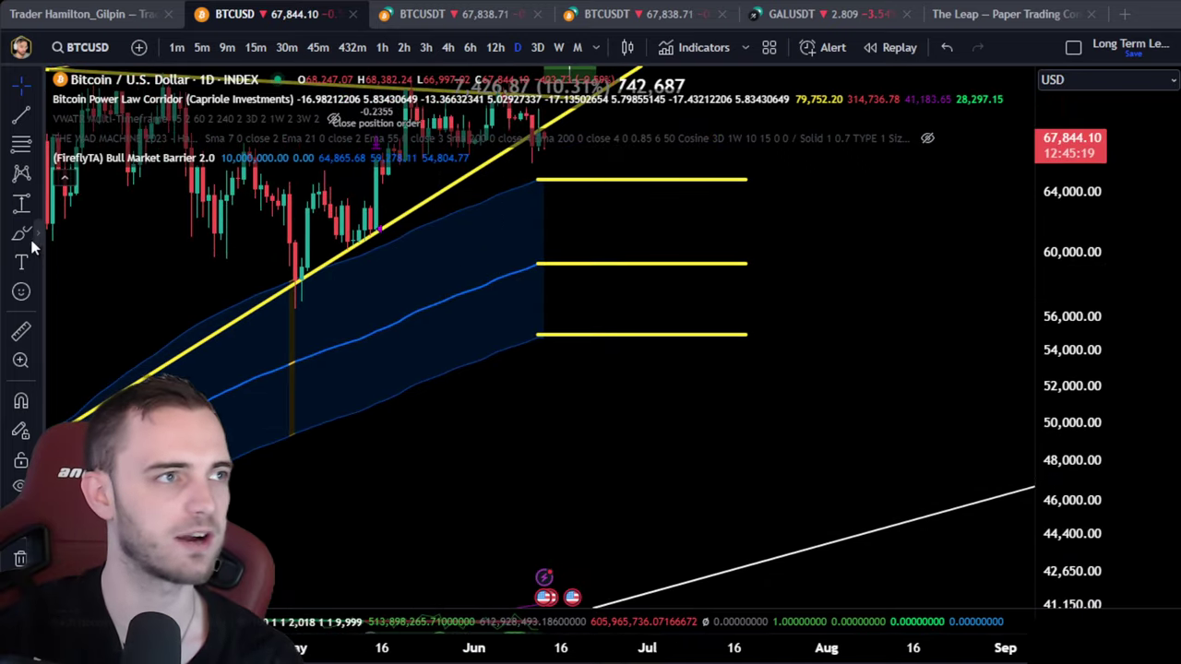
mouse_move(923, 369)
mouse_down()
mouse_move(923, 465)
mouse_move(868, 369)
mouse_move(865, 387)
mouse_up()
mouse_move(570, 307)
mouse_down()
mouse_move(734, 475)
mouse_move(1153, 503)
mouse_up()
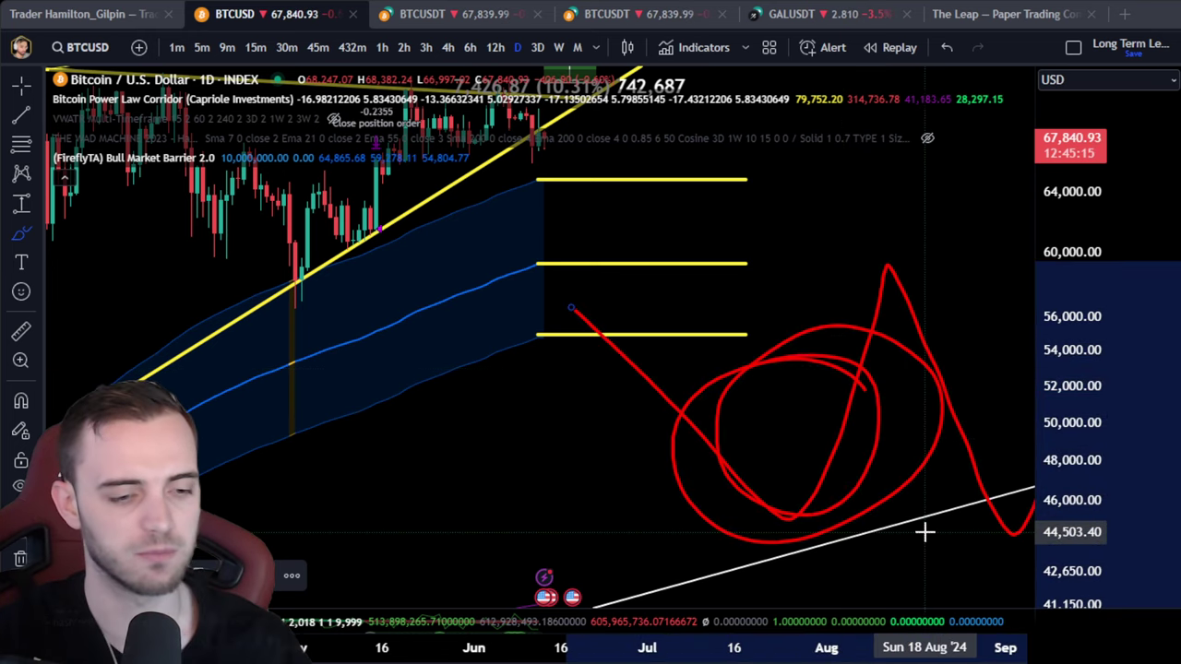
key(ctrl+z)
key(Escape)
key(ctrl+z)
Step: Examine the measured breakout target box above 72,000 and the Bull Market Barrier levels below price
drag(845, 376, 856, 626)
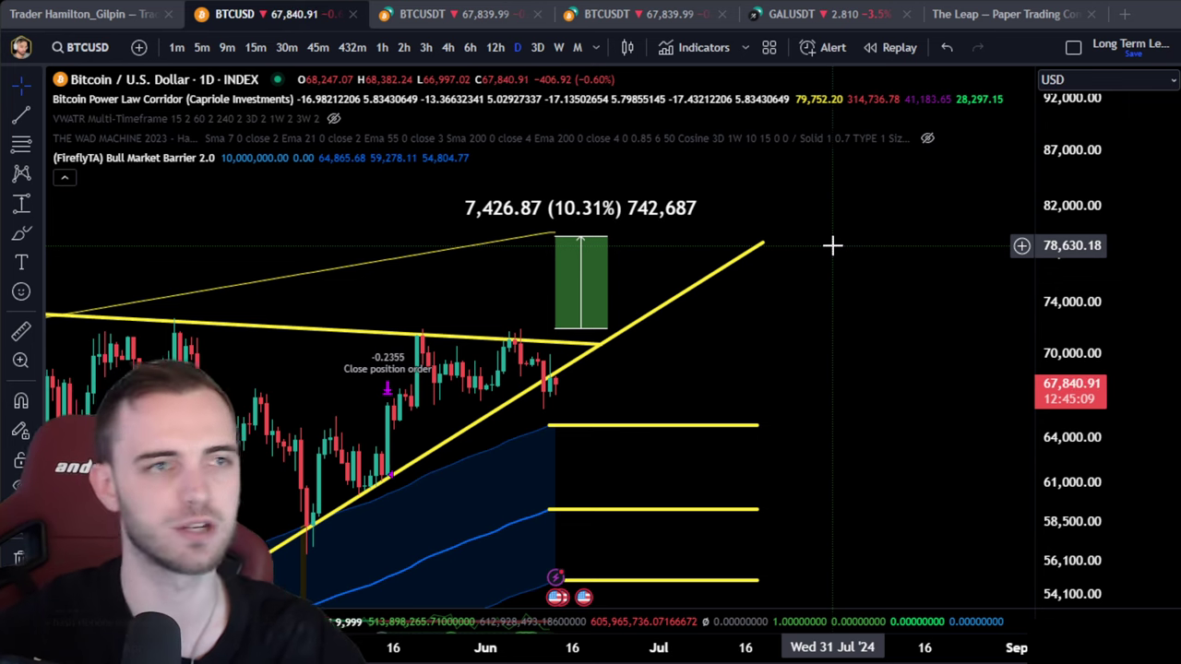
click(434, 20)
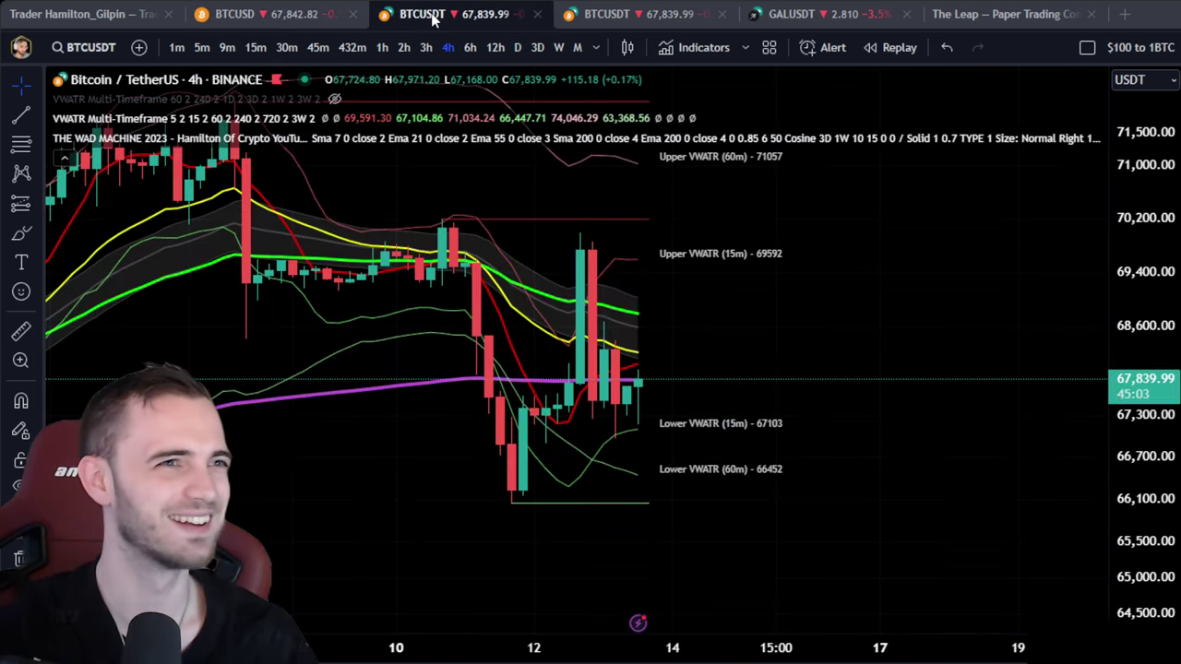
click(318, 14)
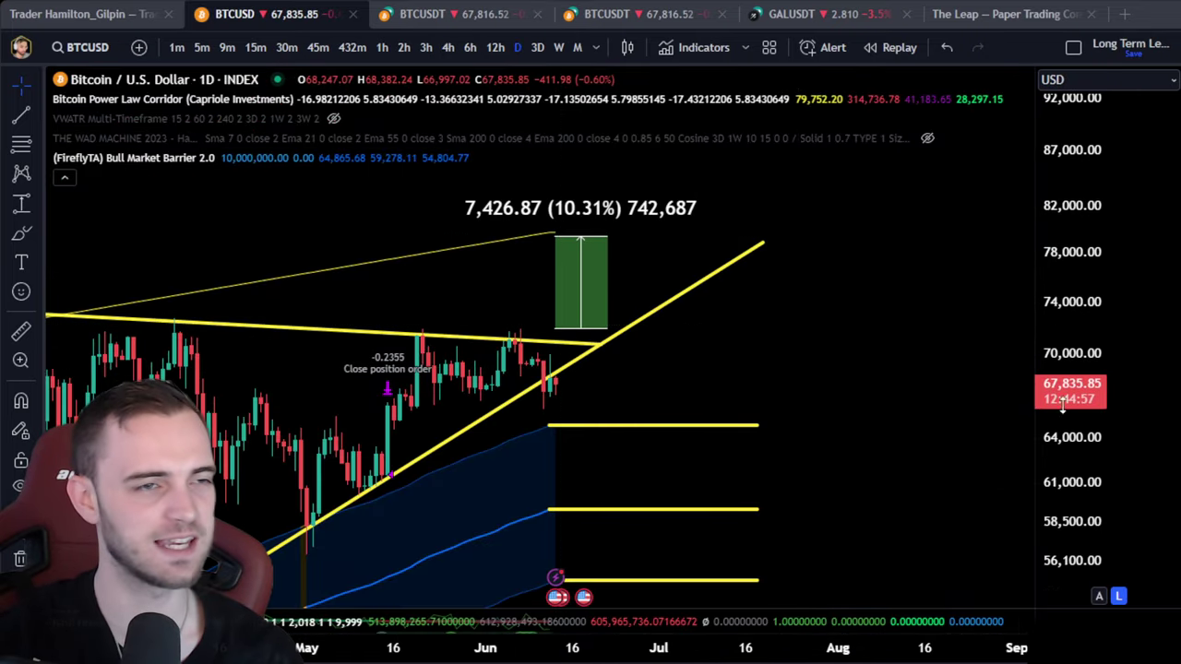
drag(680, 347, 778, 477)
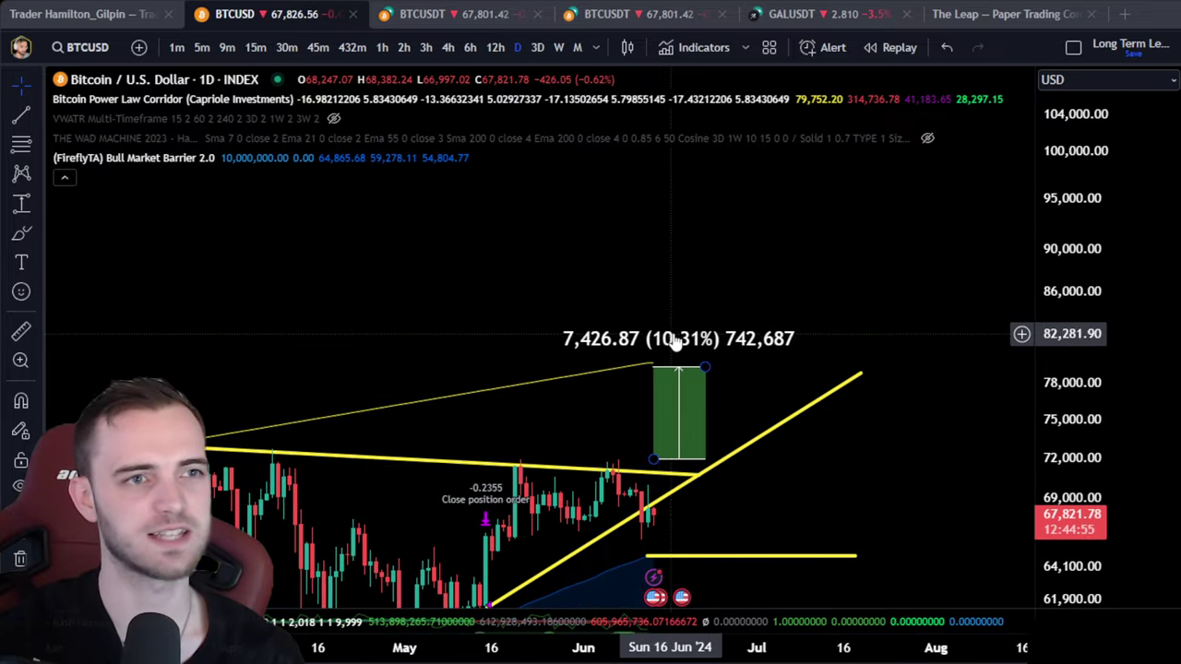
drag(934, 527, 826, 121)
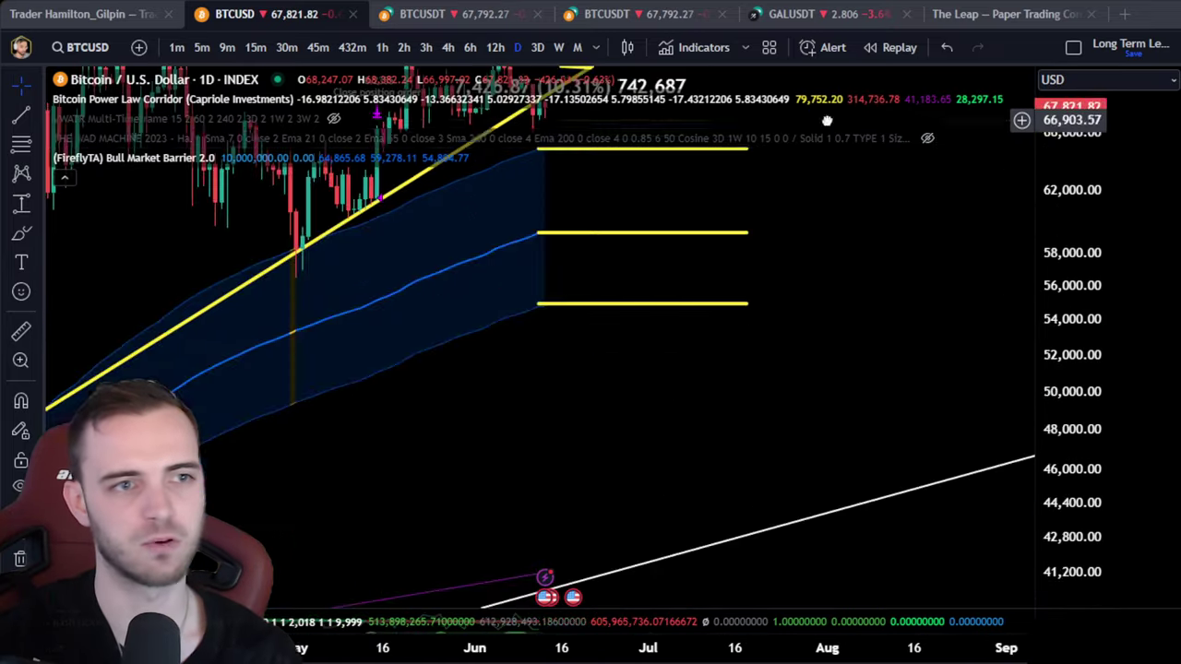
drag(844, 238, 909, 362)
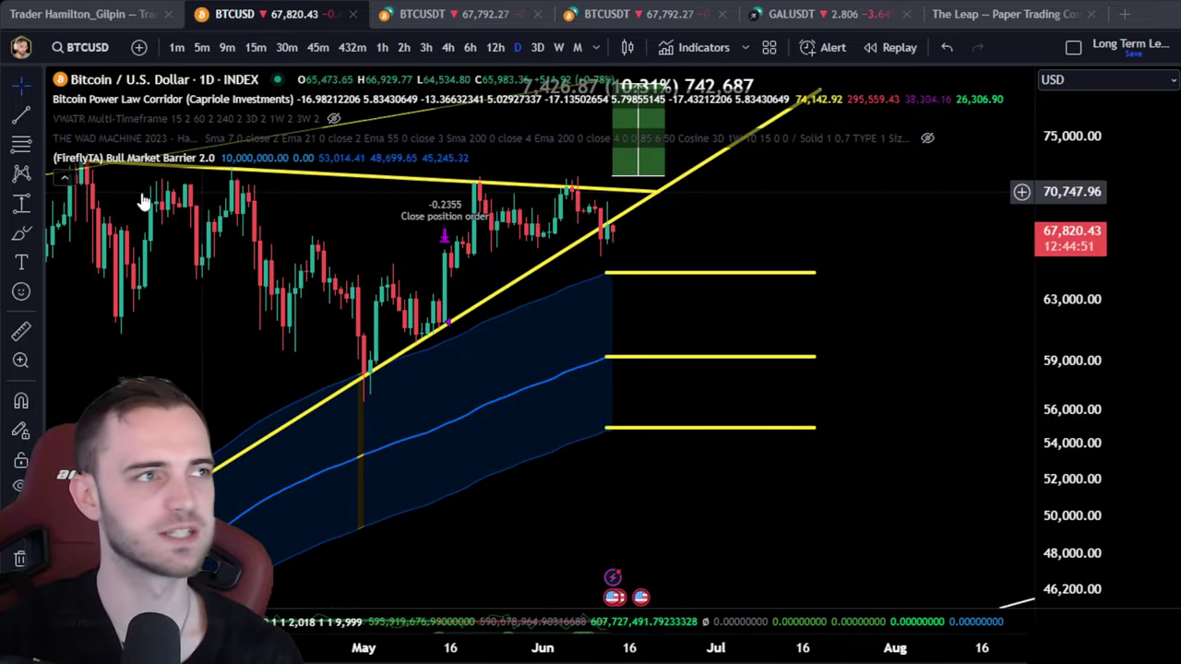
Step: Brush a red drop to the 59,000 level, a falling line from about 73,000 and a rebound from 63,000 to about 76,000, and undo them
click(21, 232)
mouse_move(616, 236)
mouse_down()
mouse_move(672, 363)
mouse_move(688, 346)
mouse_up()
drag(562, 163, 909, 399)
mouse_move(733, 278)
mouse_down()
mouse_move(720, 320)
mouse_move(796, 120)
mouse_up()
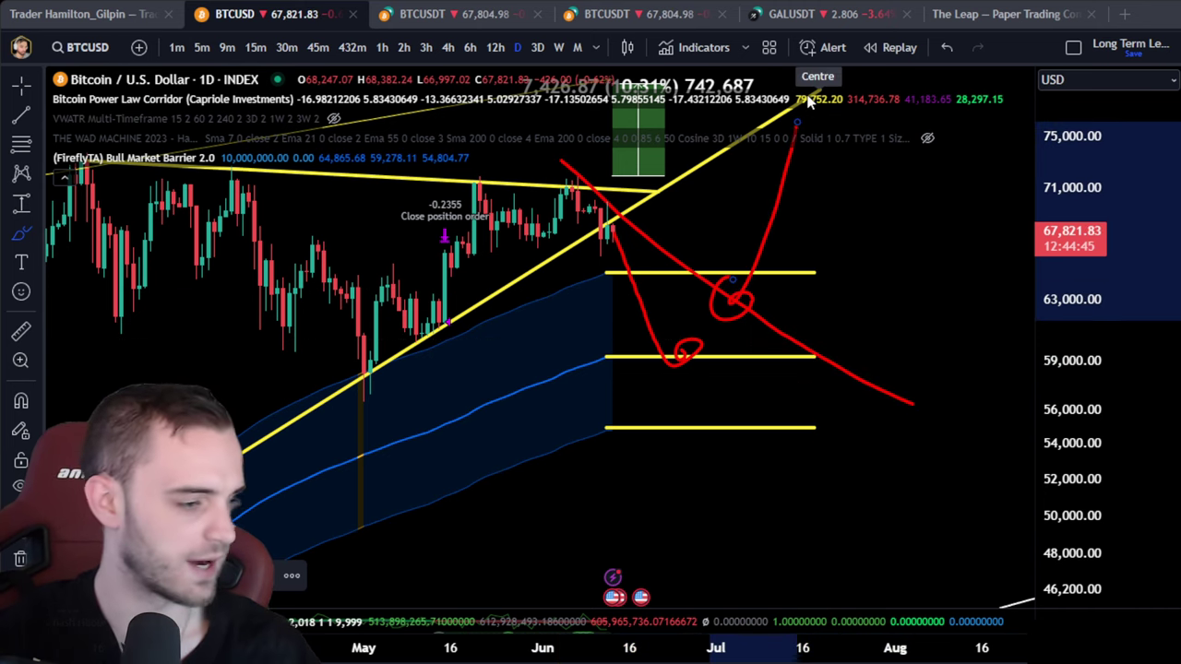
key(ctrl+z)
key(ctrl+z)
key(ctrl+z)
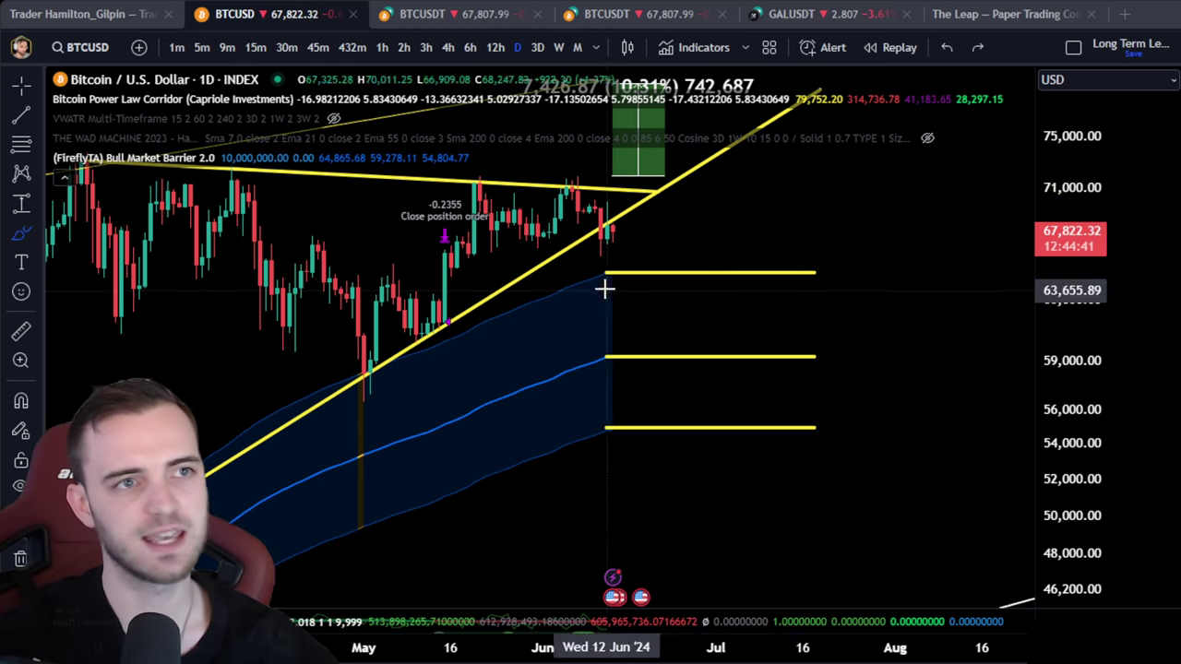
Step: Brush red pullback paths from the latest candle to the middle barrier level near 59,100 and a circle there, undoing each one
drag(611, 226, 649, 360)
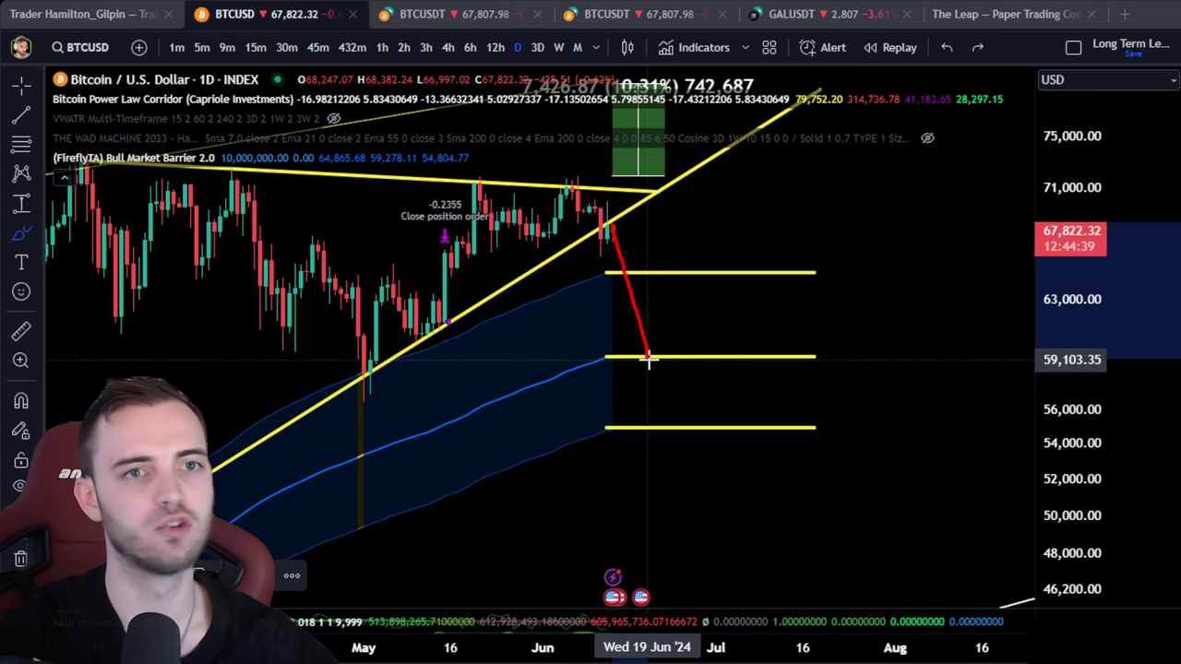
key(ctrl+z)
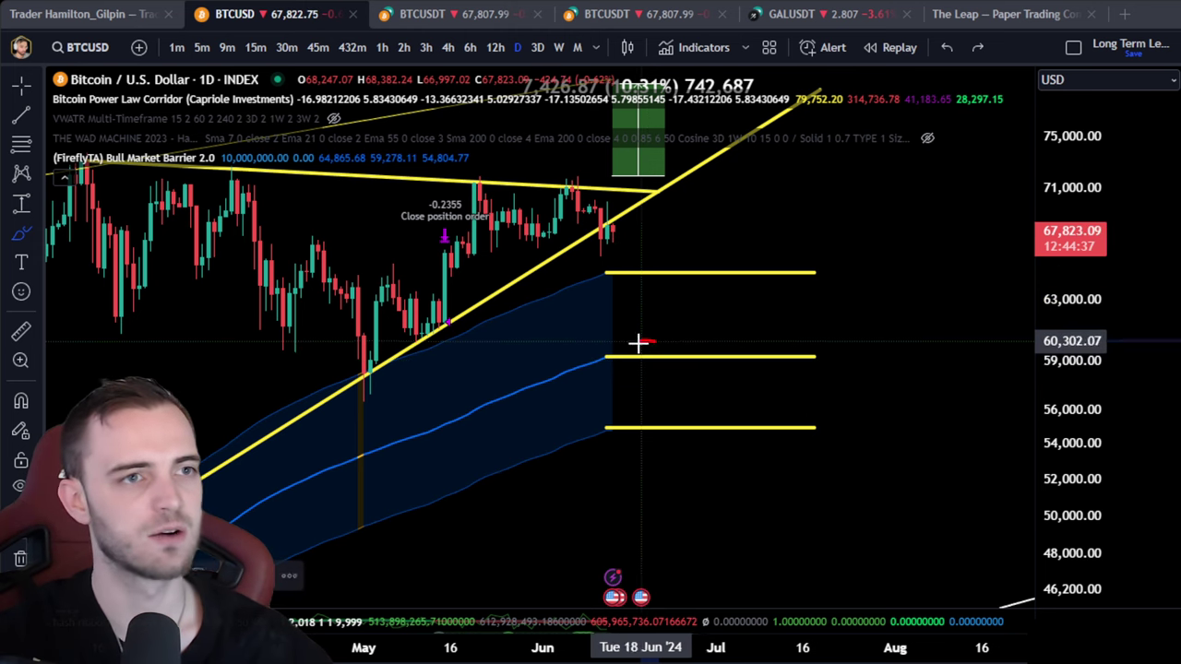
drag(642, 344, 649, 367)
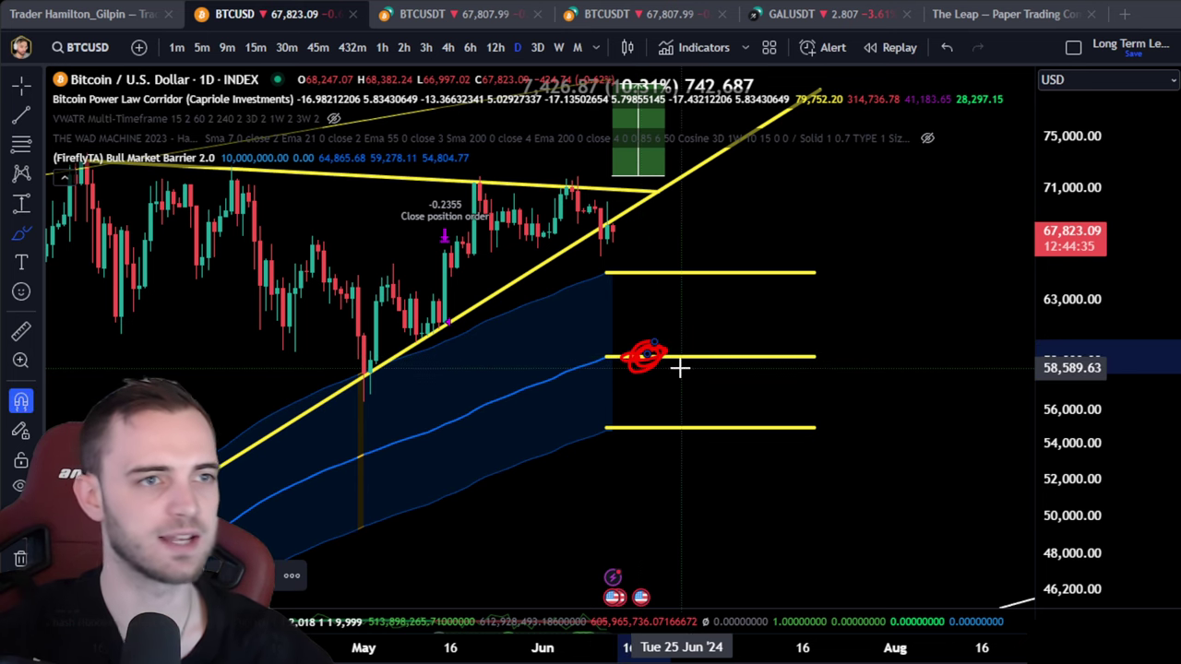
key(ctrl+z)
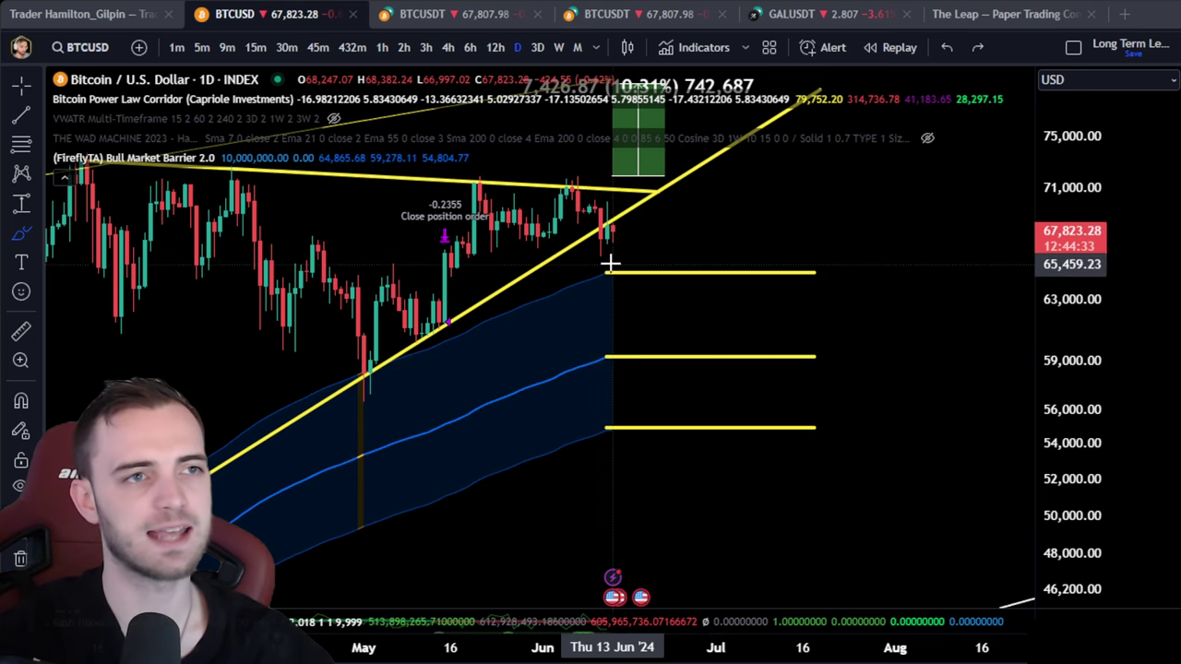
mouse_move(609, 226)
mouse_down()
mouse_move(664, 382)
mouse_move(685, 356)
mouse_up()
key(ctrl+z)
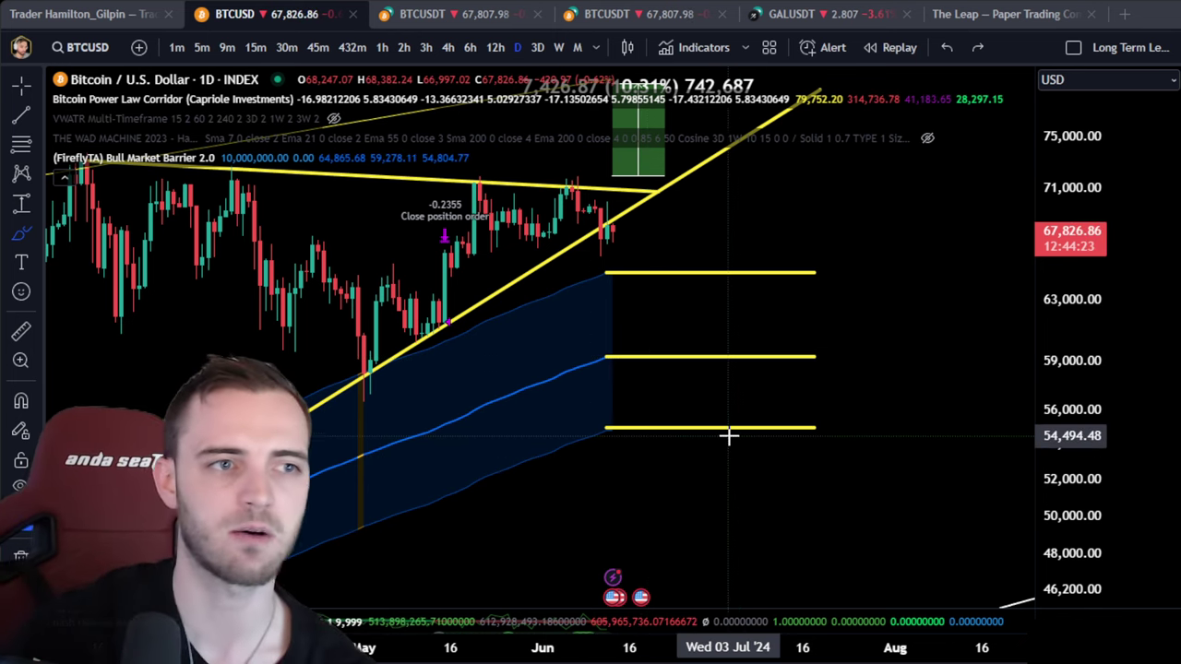
Step: Switch to the 4-hour BTCUSDT chart and examine the moving averages and the upper and lower VWATR levels around price
click(461, 17)
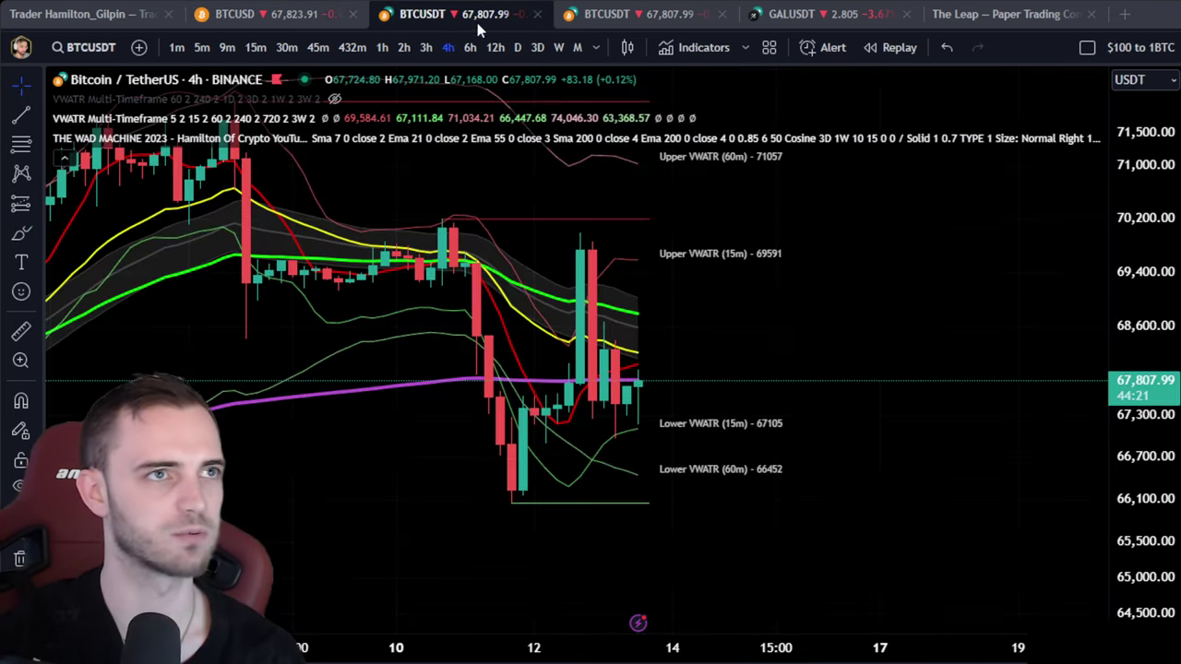
scroll(704, 461, down, 3)
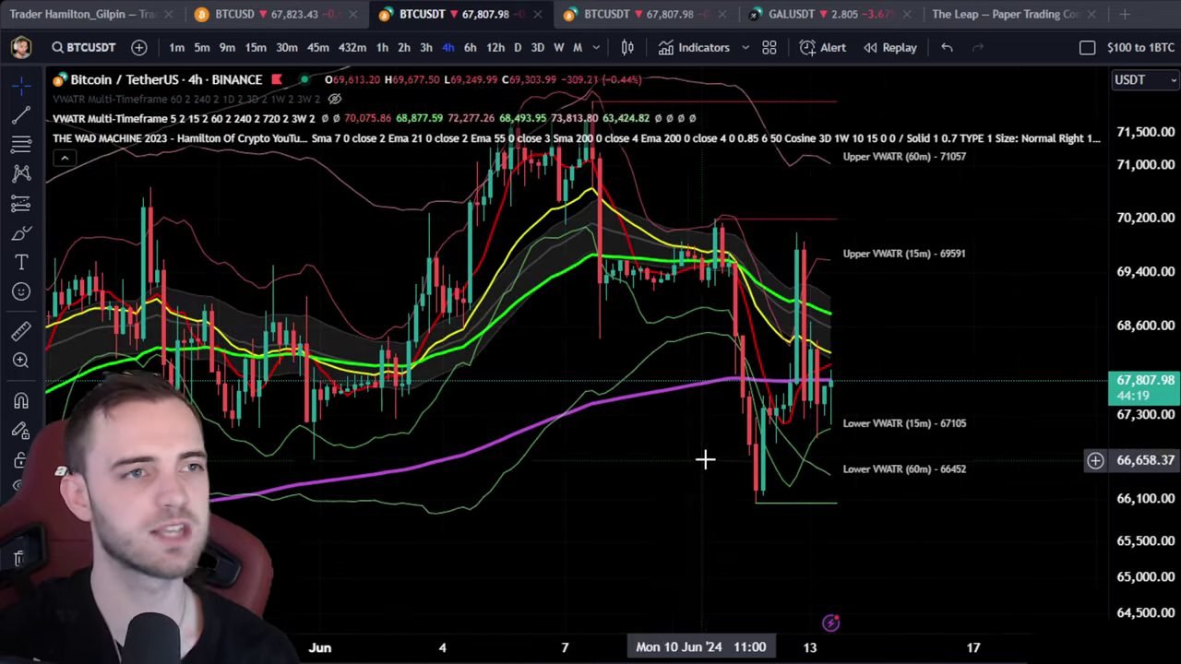
scroll(470, 163, up, 3)
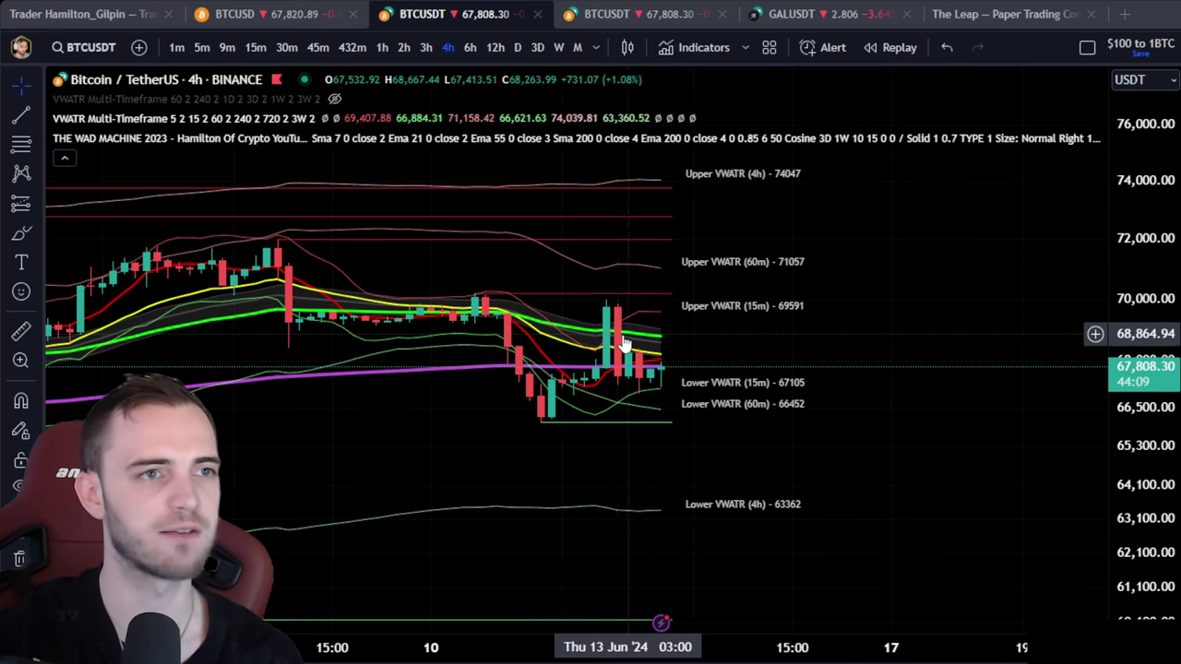
scroll(651, 440, up, 4)
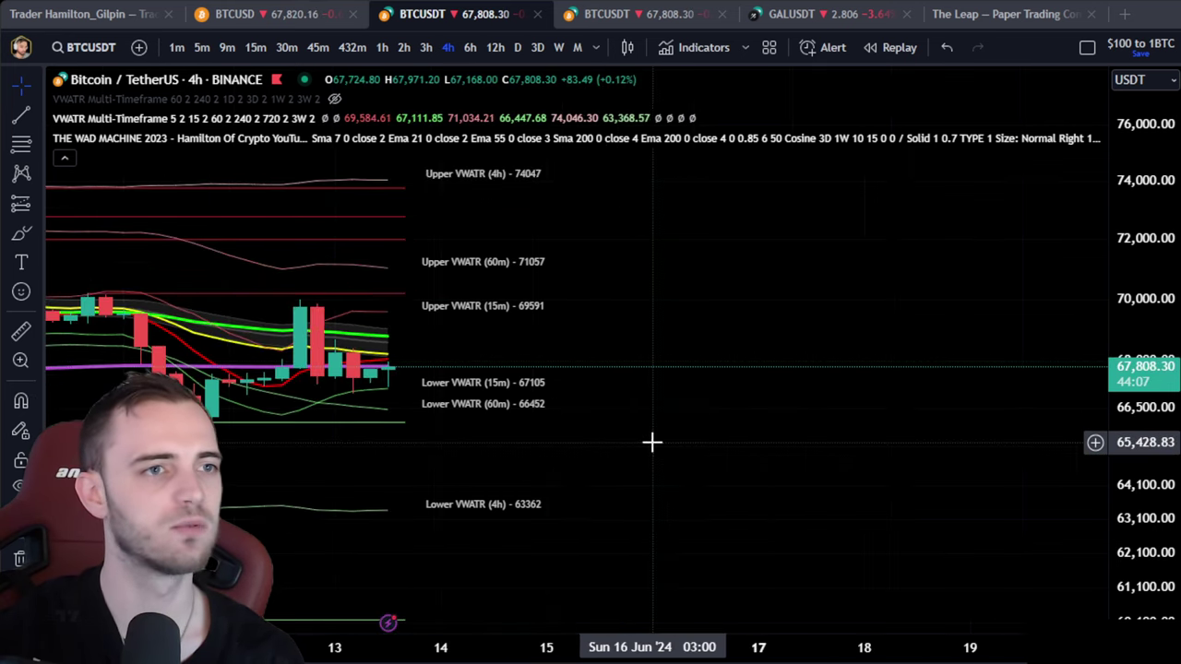
drag(534, 456, 928, 483)
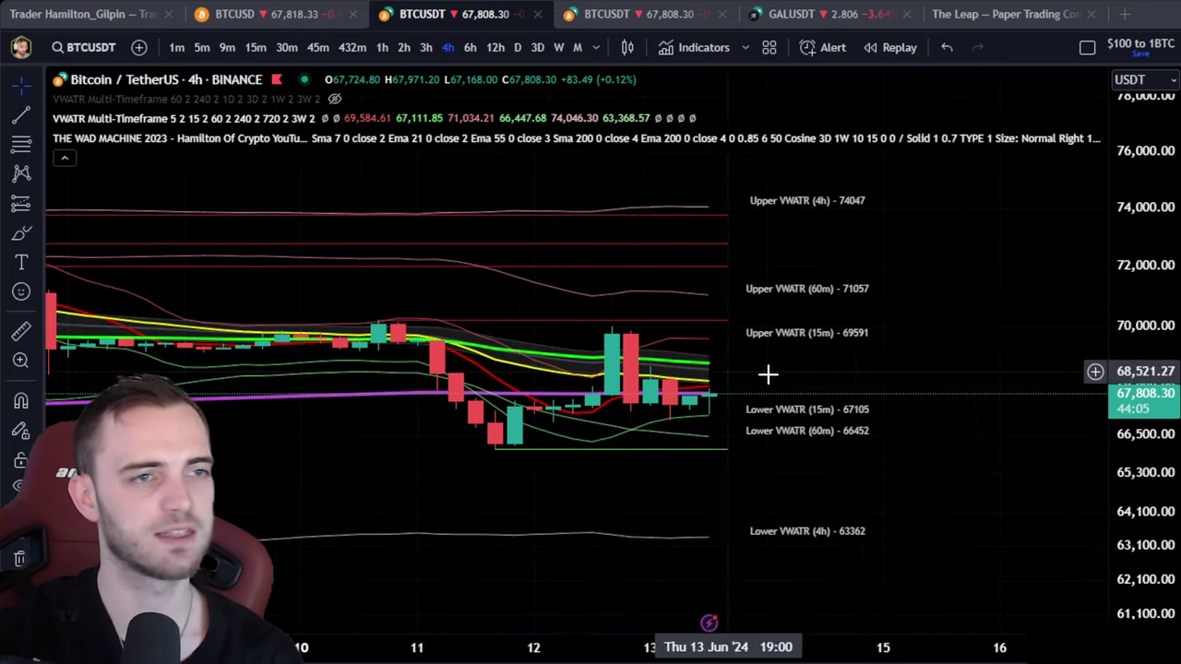
scroll(812, 373, down, 2)
scroll(778, 347, right, 3)
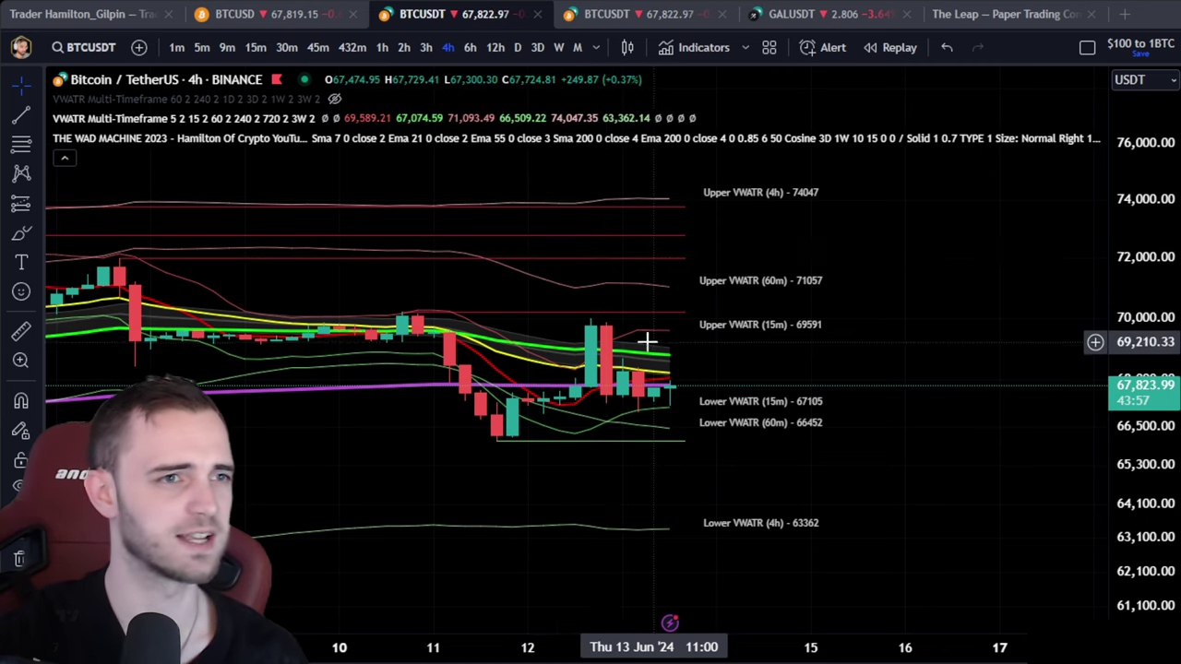
Step: Draw a descending trend line from the 7 June high near 71,649 to about 67,917 on 15 June
scroll(643, 341, down, 3)
key(alt+t)
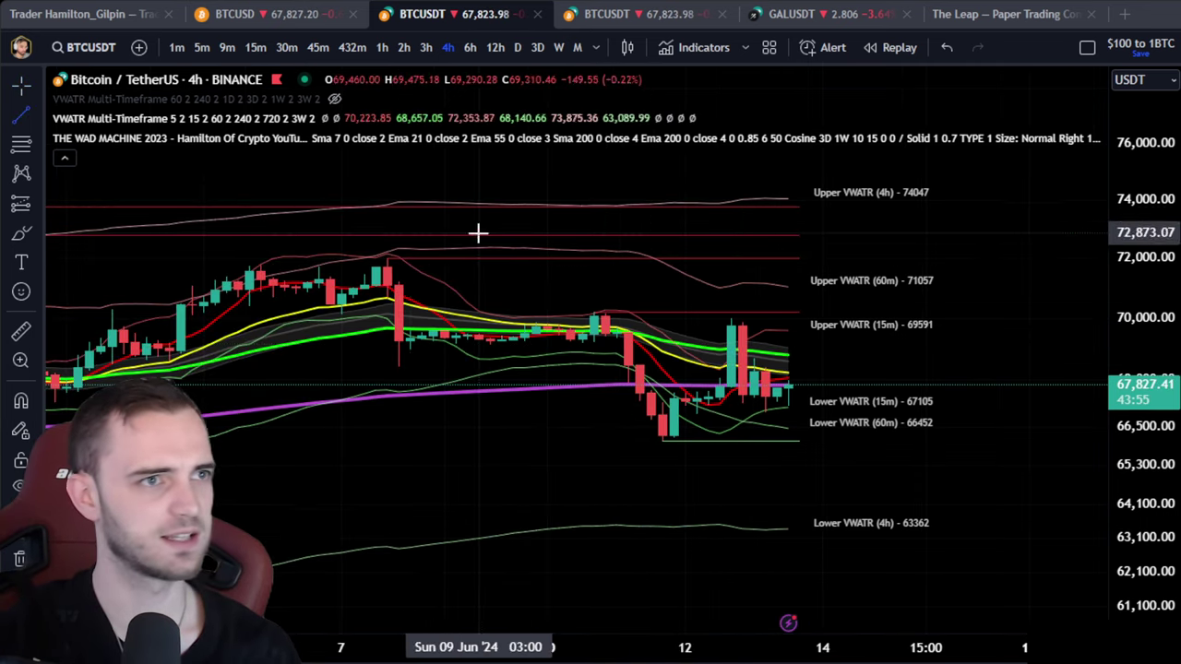
click(386, 269)
click(925, 381)
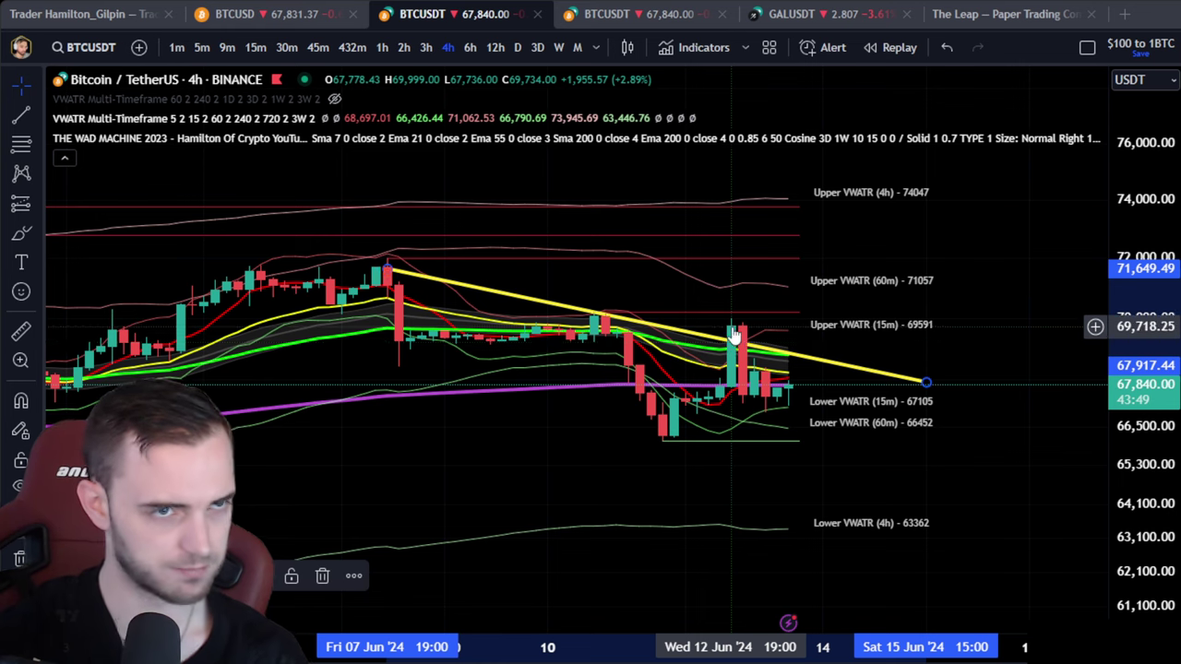
Step: Brush a short vertical and a horizontal red stroke above the 12 June spike near 70,200, and delete both
click(15, 234)
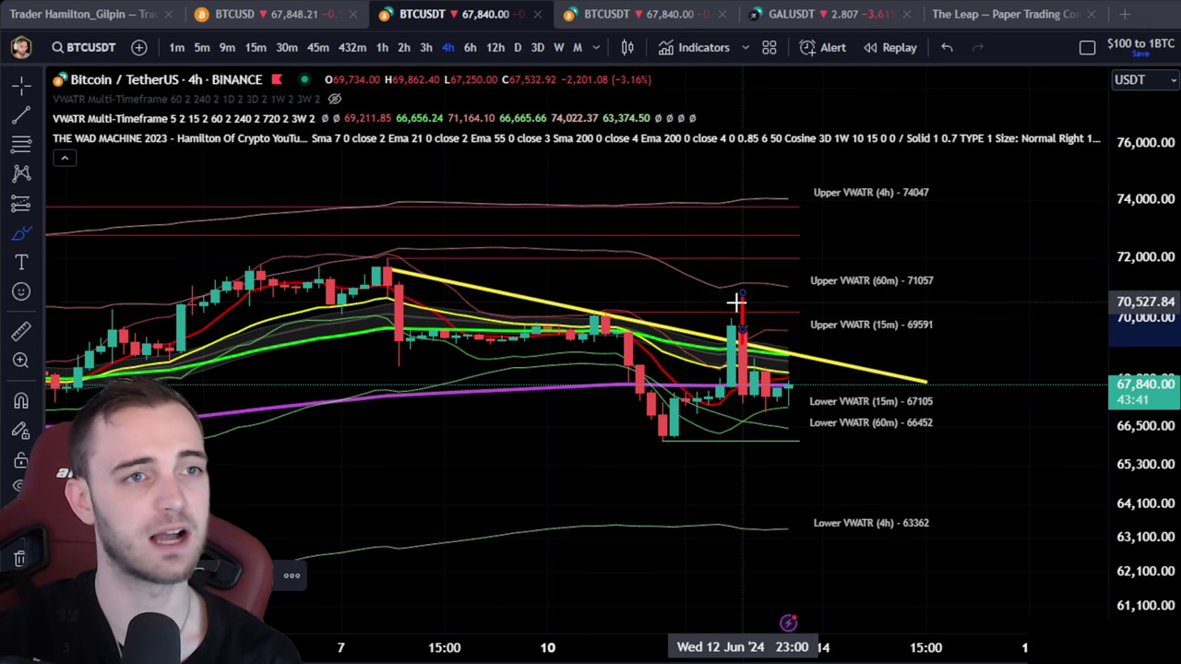
drag(725, 312, 801, 312)
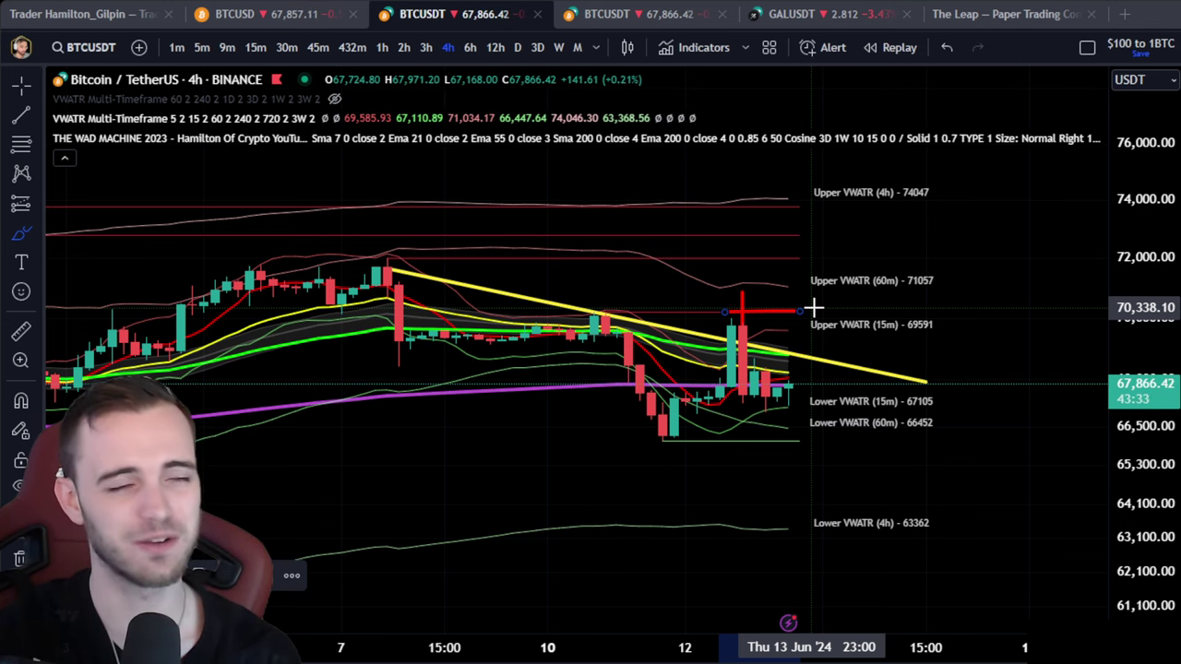
key(Delete)
click(744, 310)
key(Delete)
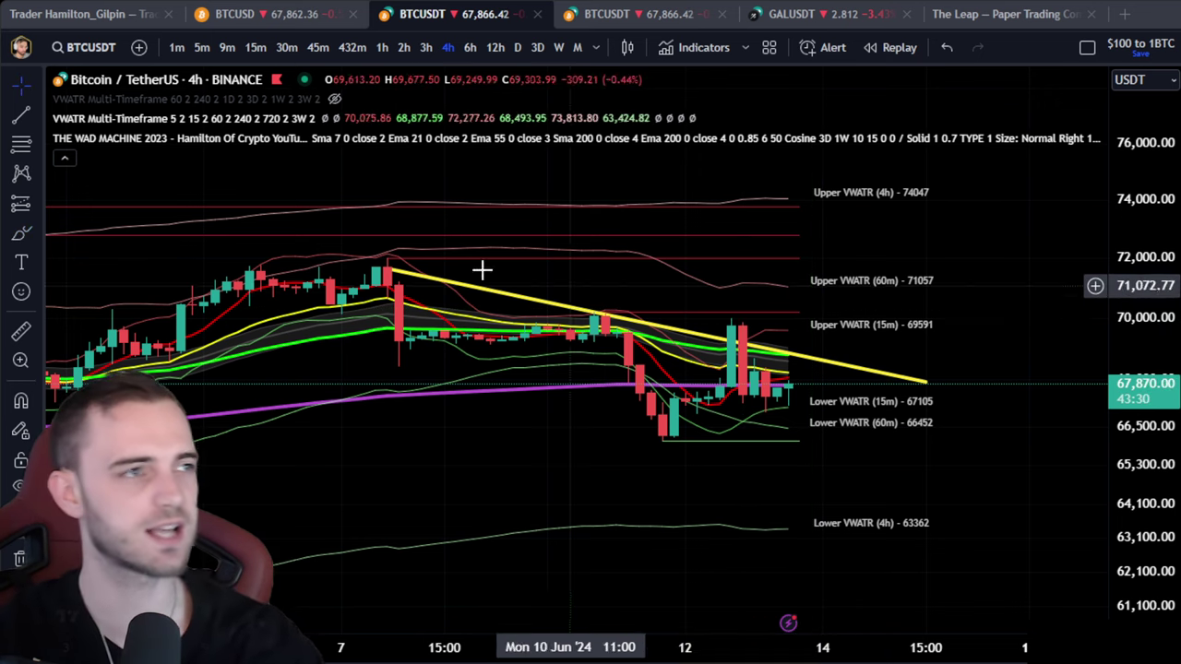
Step: Examine how the recent 4-hour candles, moving averages and VWATR levels sit against the yellow descending trend line
click(21, 232)
scroll(834, 373, down, 4)
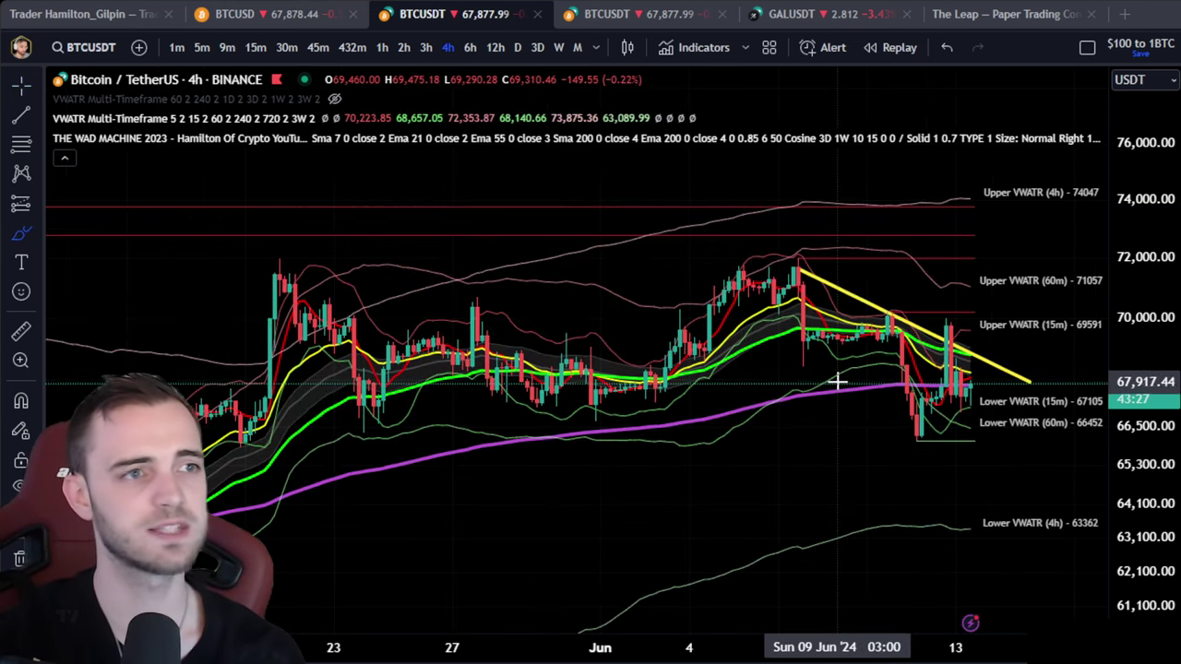
scroll(825, 411, up, 4)
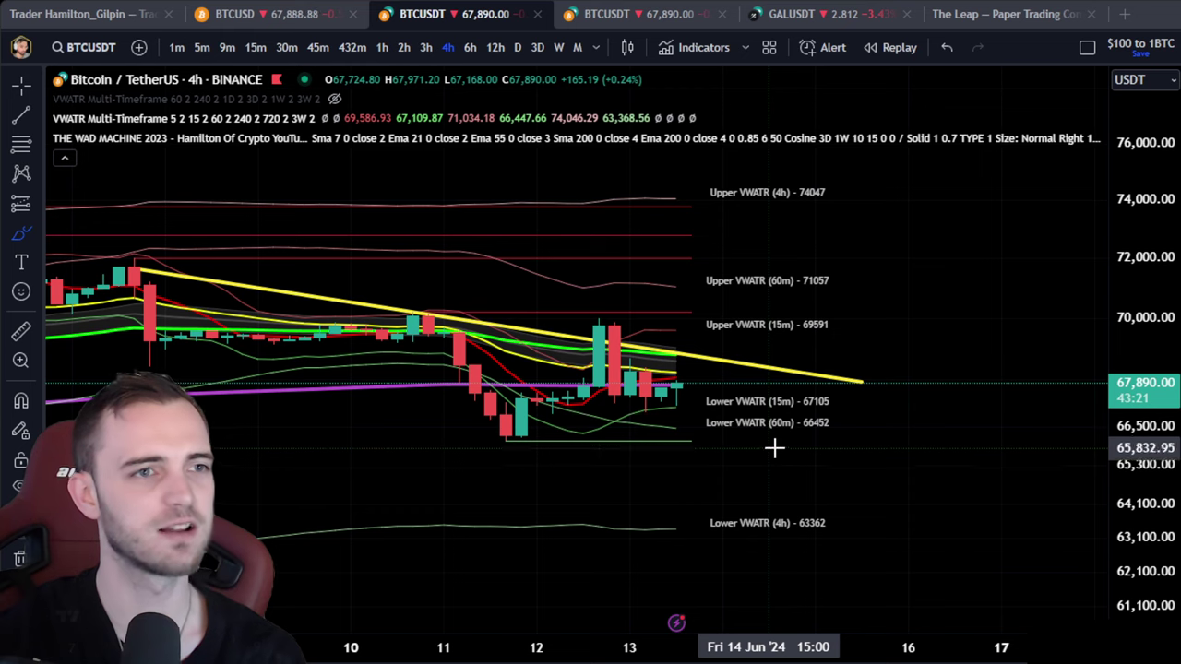
drag(1156, 494, 1153, 272)
scroll(978, 406, up, 5)
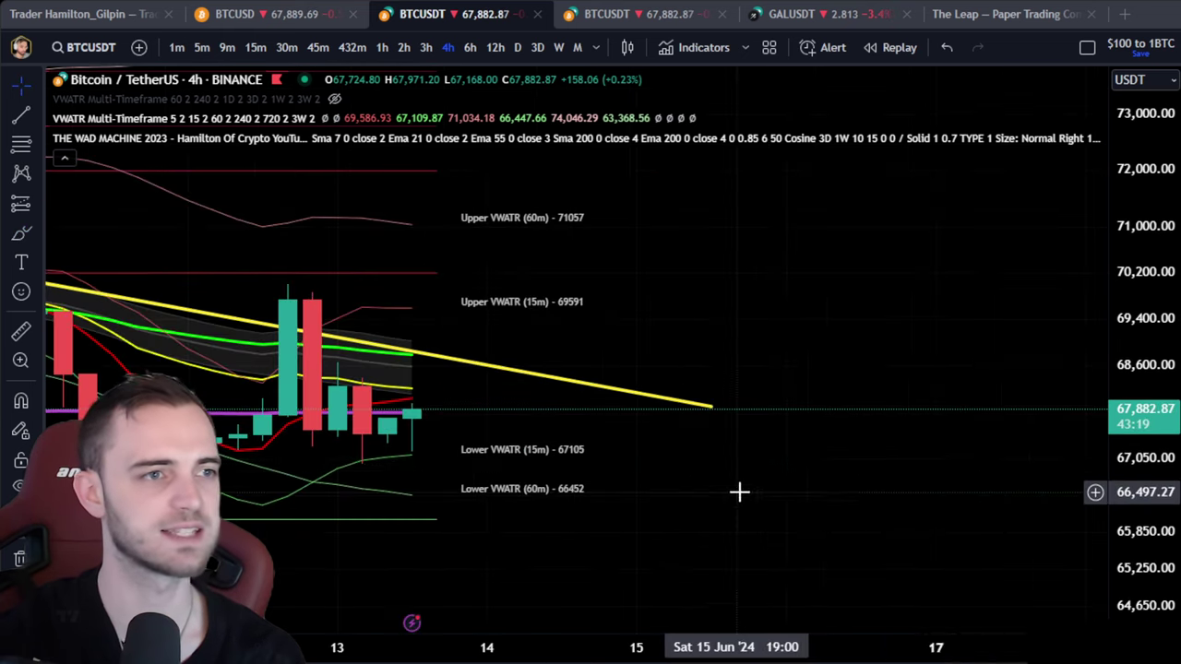
drag(738, 490, 978, 485)
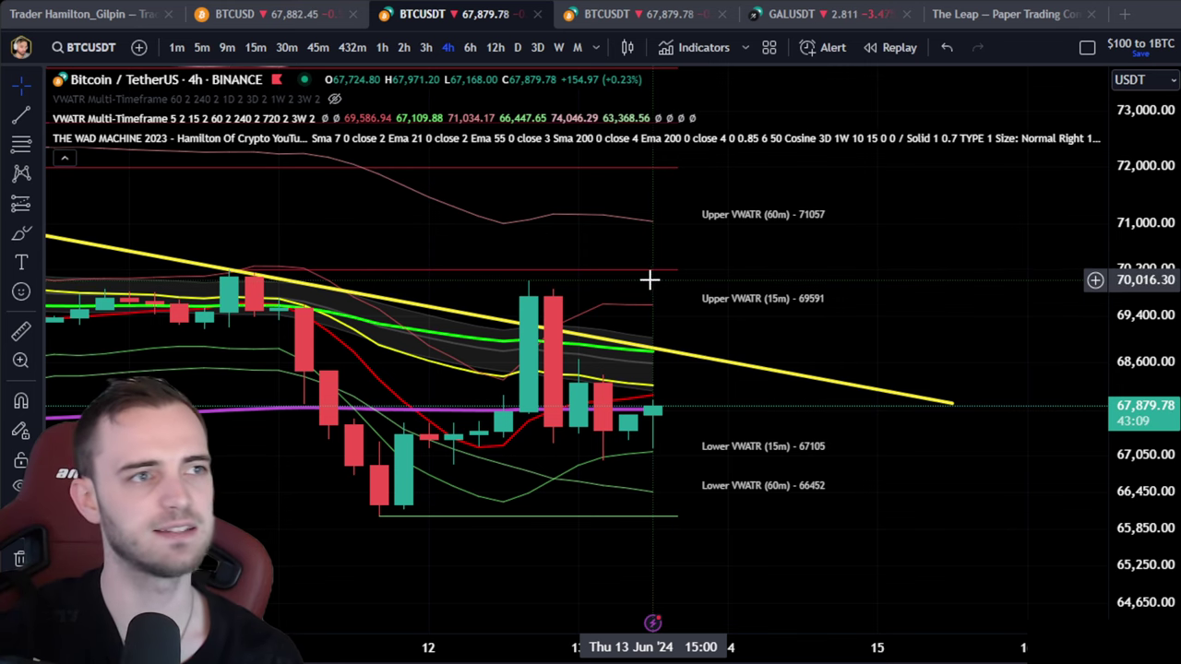
scroll(650, 280, down, 2)
scroll(649, 286, up, 2)
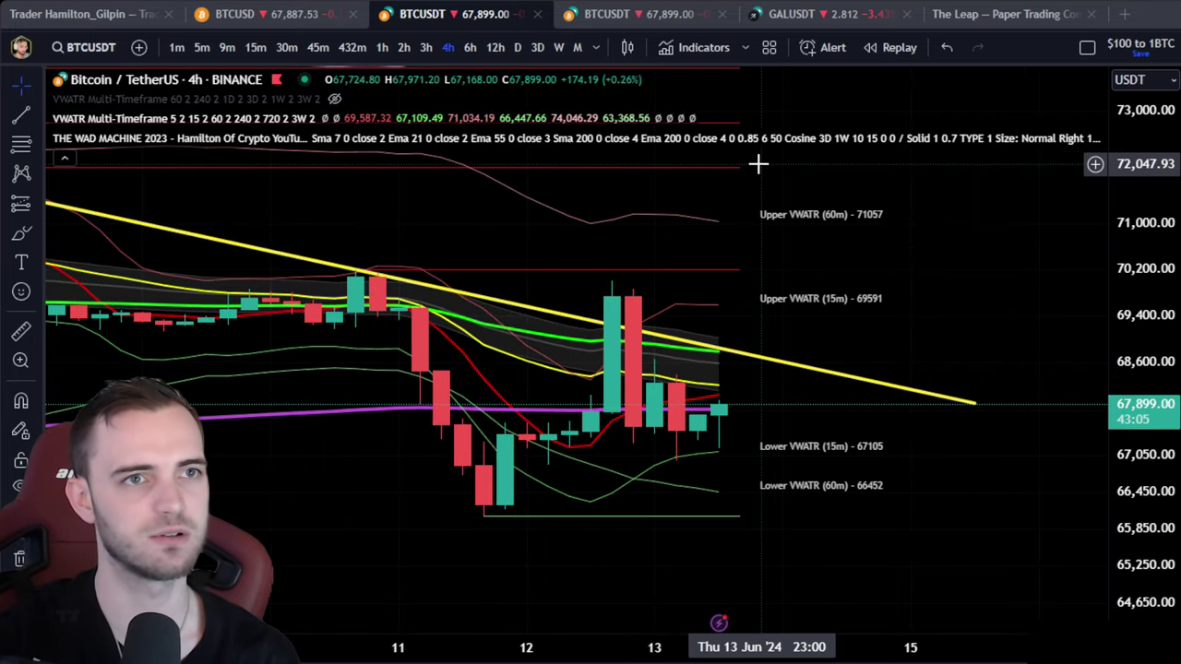
Step: Brush a red breakout path from the latest candle through the trend line to about 70,200, and undo it
click(20, 233)
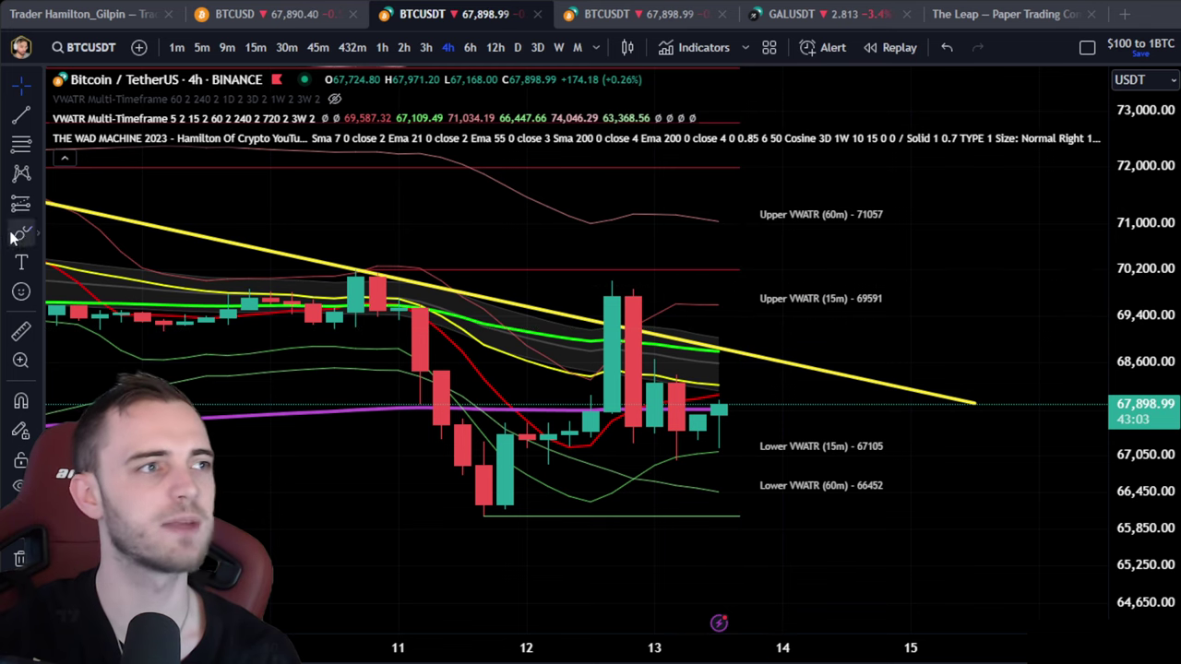
mouse_move(718, 406)
mouse_down()
mouse_move(736, 291)
mouse_move(756, 268)
mouse_up()
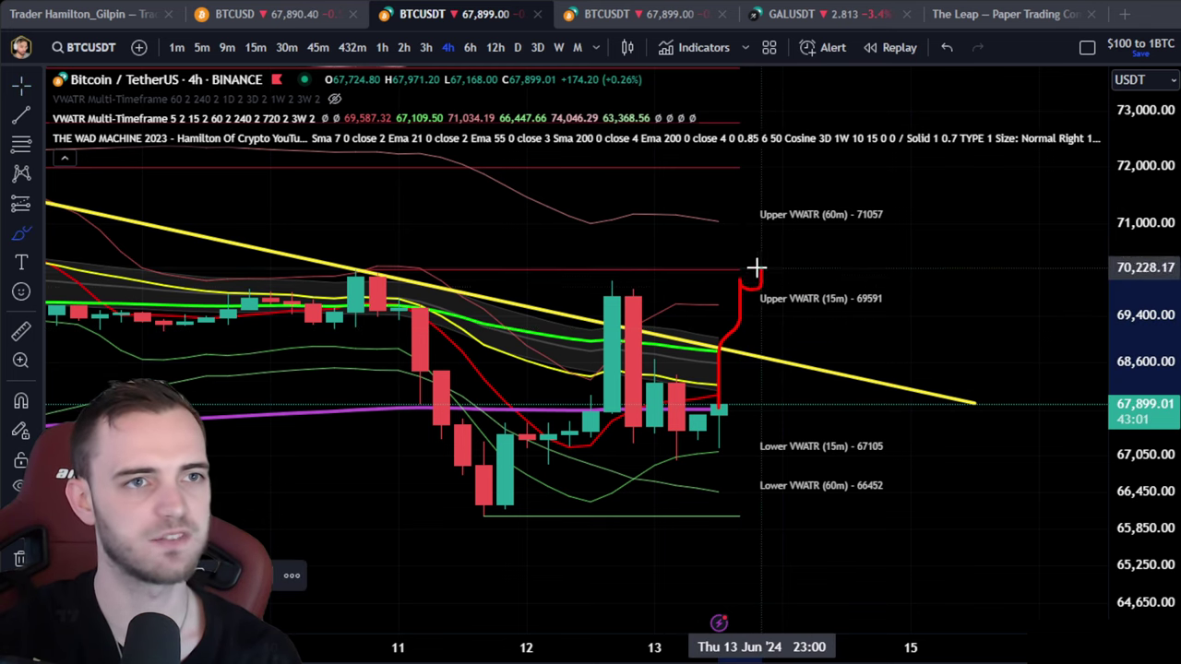
key(ctrl+z)
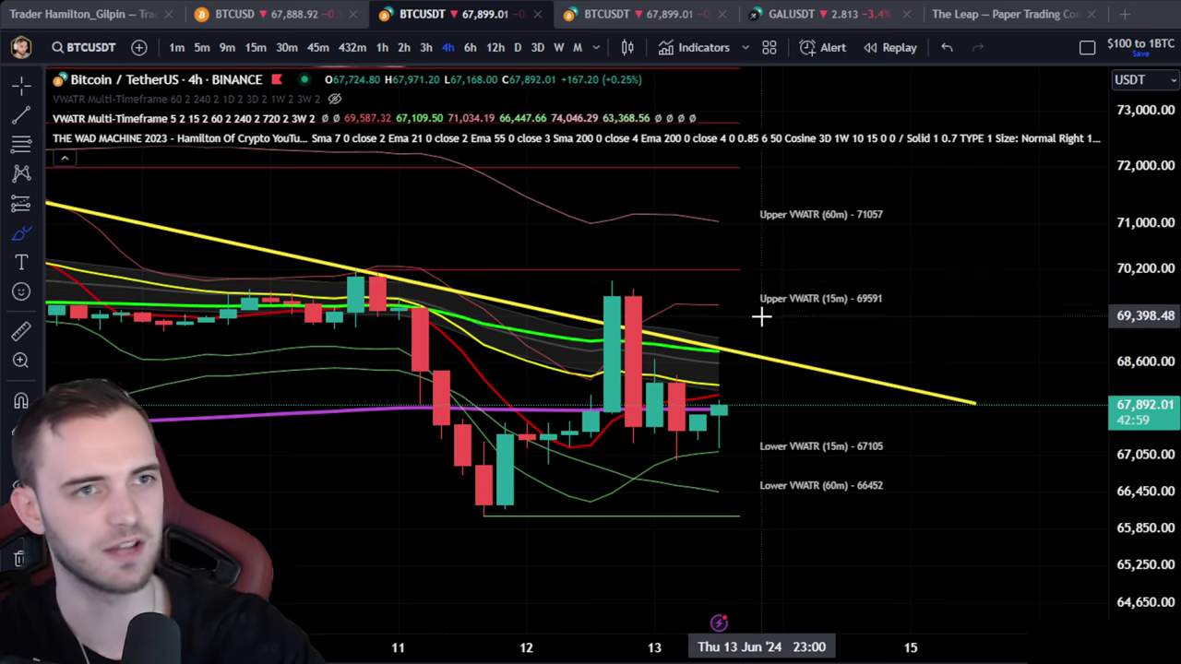
Step: Switch to the 1-hour timeframe and examine the latest candles against the trend line, moving averages and 15-minute VWATR levels
click(383, 48)
scroll(628, 556, down, 5)
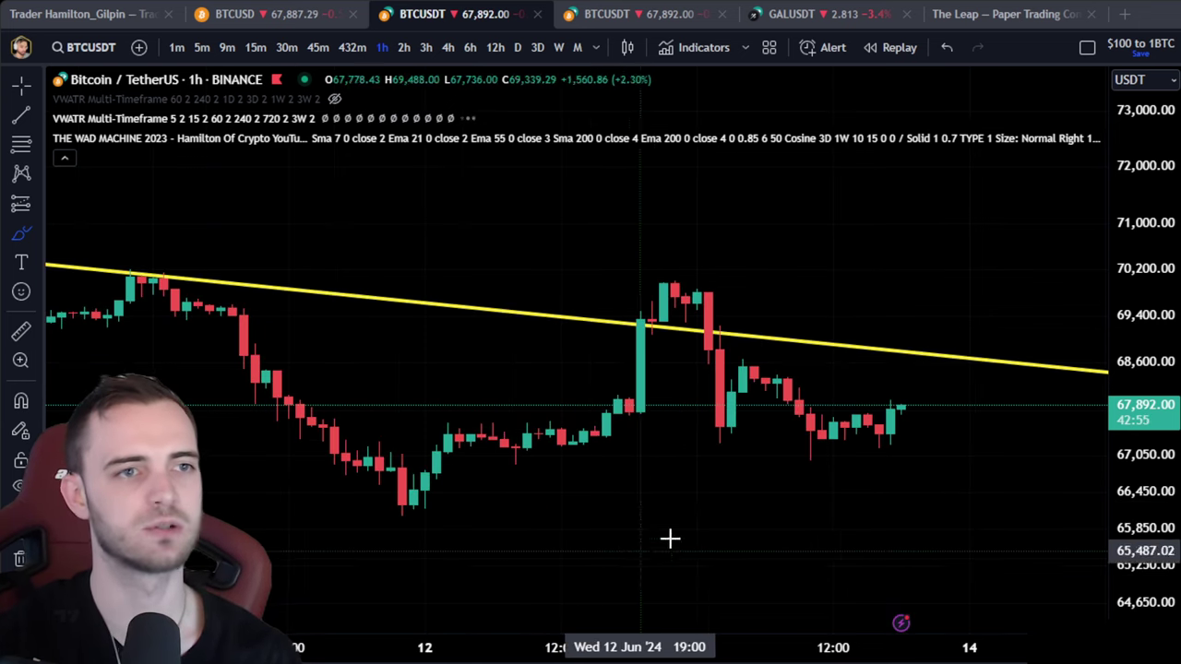
key(Escape)
scroll(812, 498, up, 1)
drag(762, 493, 585, 527)
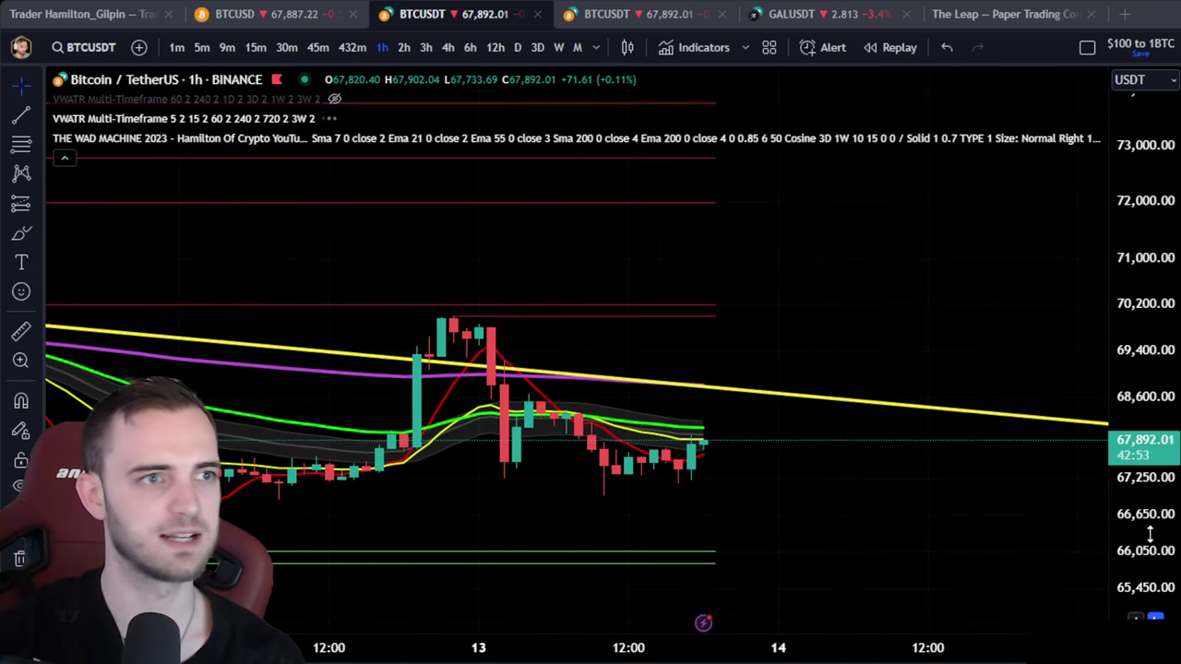
drag(1150, 534, 1150, 344)
scroll(904, 403, up, 2)
drag(691, 322, 781, 325)
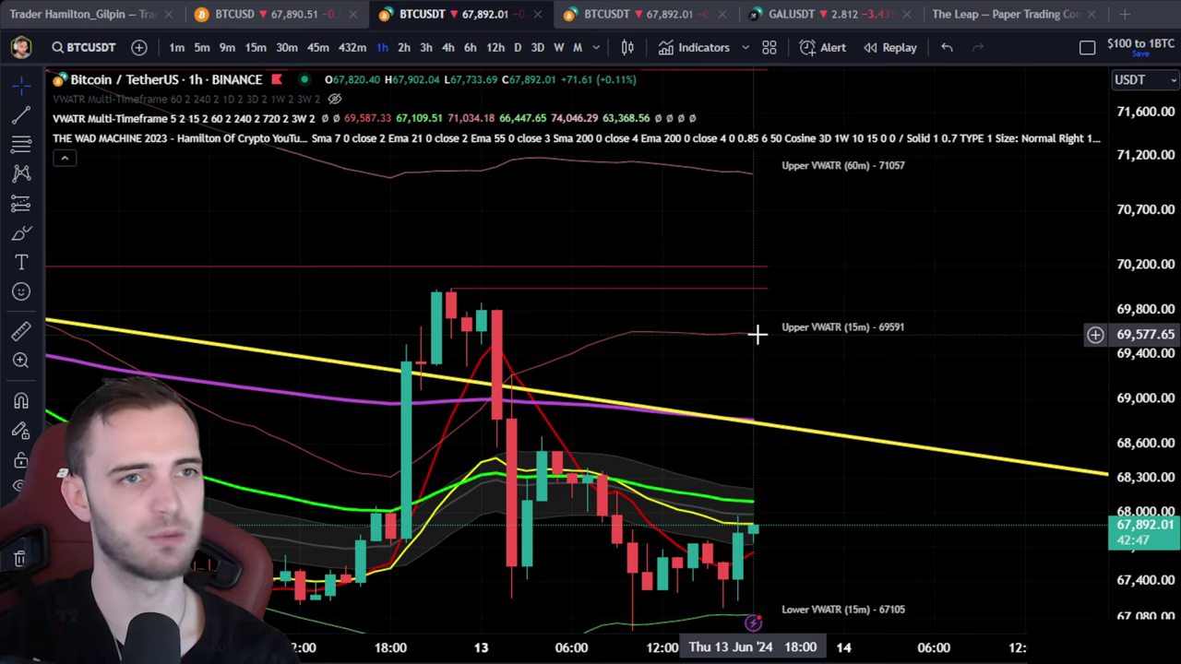
Step: Look back through the 1-hour history to the 20–23 May rally and compare it with the 12–13 June spike
scroll(323, 512, down, 6)
drag(69, 452, 696, 574)
drag(321, 506, 795, 524)
drag(461, 440, 967, 331)
drag(448, 392, 1033, 419)
drag(638, 345, 1131, 427)
drag(441, 376, 1090, 397)
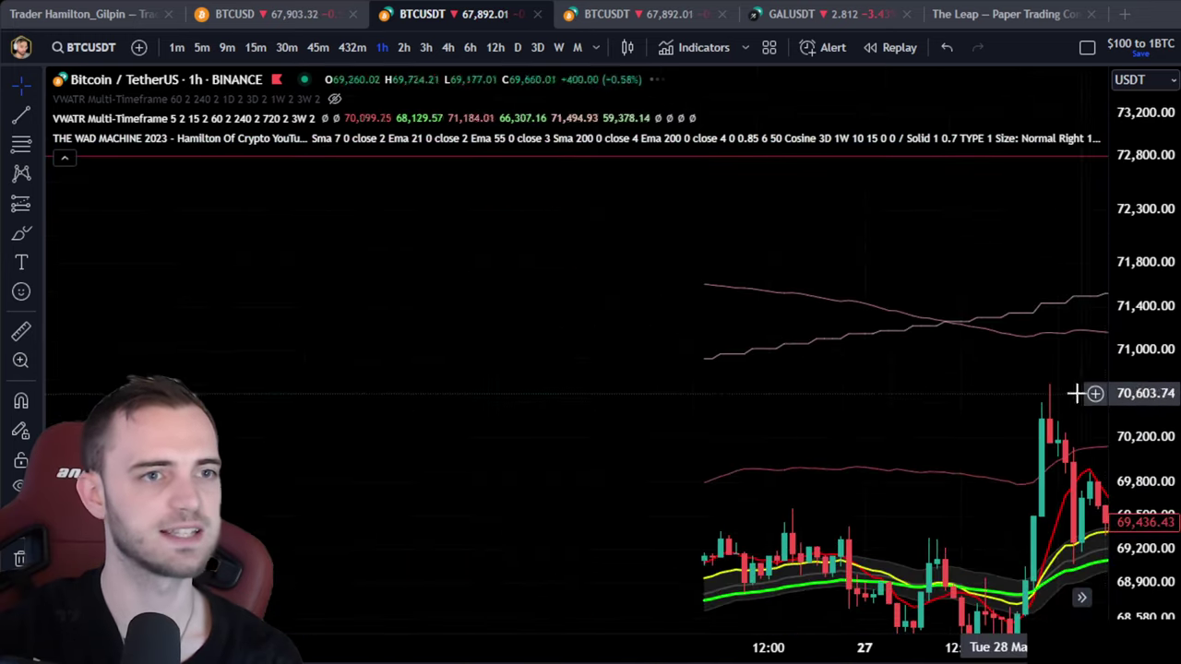
drag(617, 433, 985, 340)
drag(567, 265, 874, 149)
drag(1165, 209, 1109, 518)
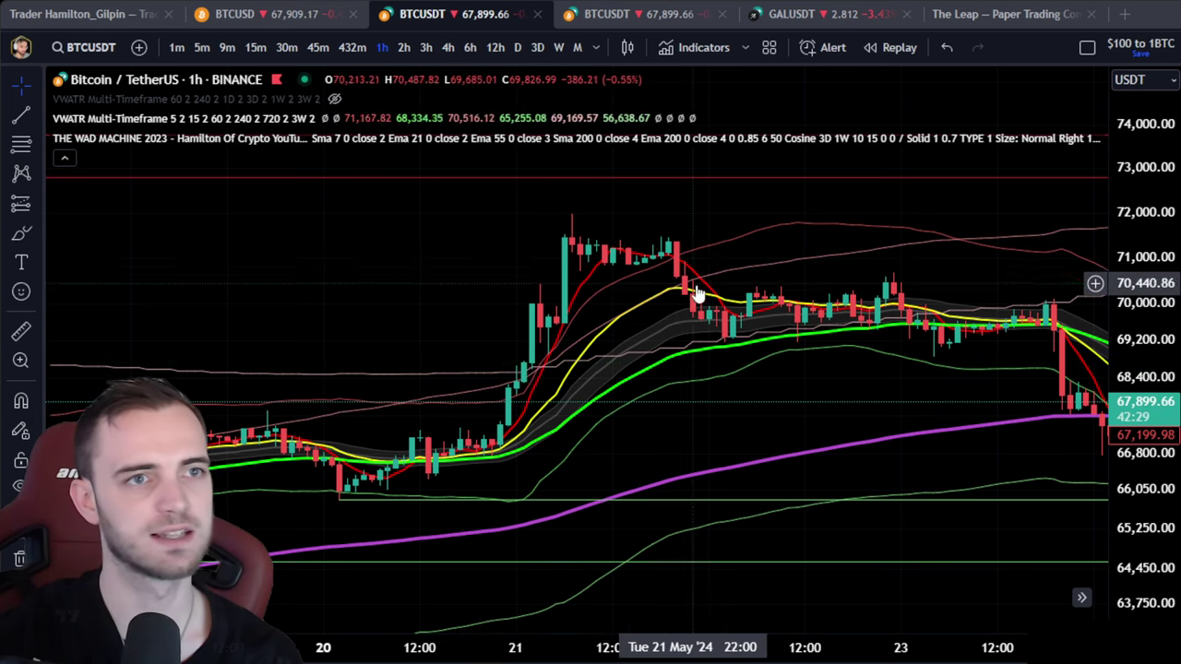
drag(1026, 391, 120, 367)
scroll(514, 422, right, 15)
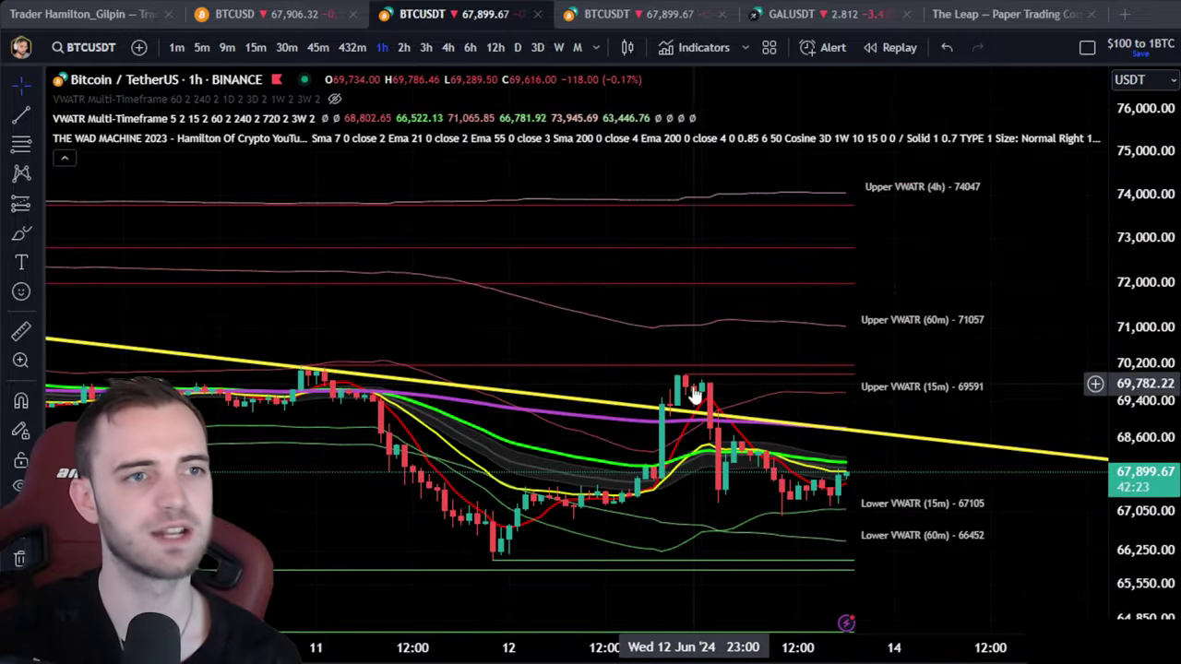
Step: Brush a red outline around the 12–13 June spike and another stroke across it, removing each one
click(22, 235)
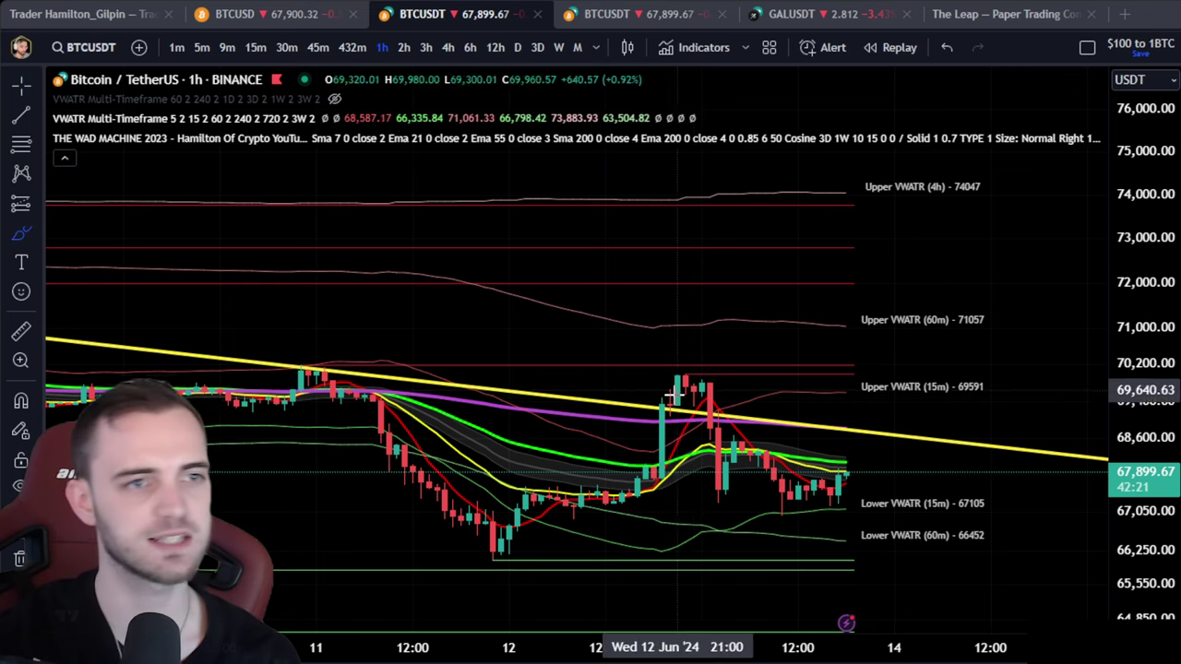
drag(674, 523, 634, 342)
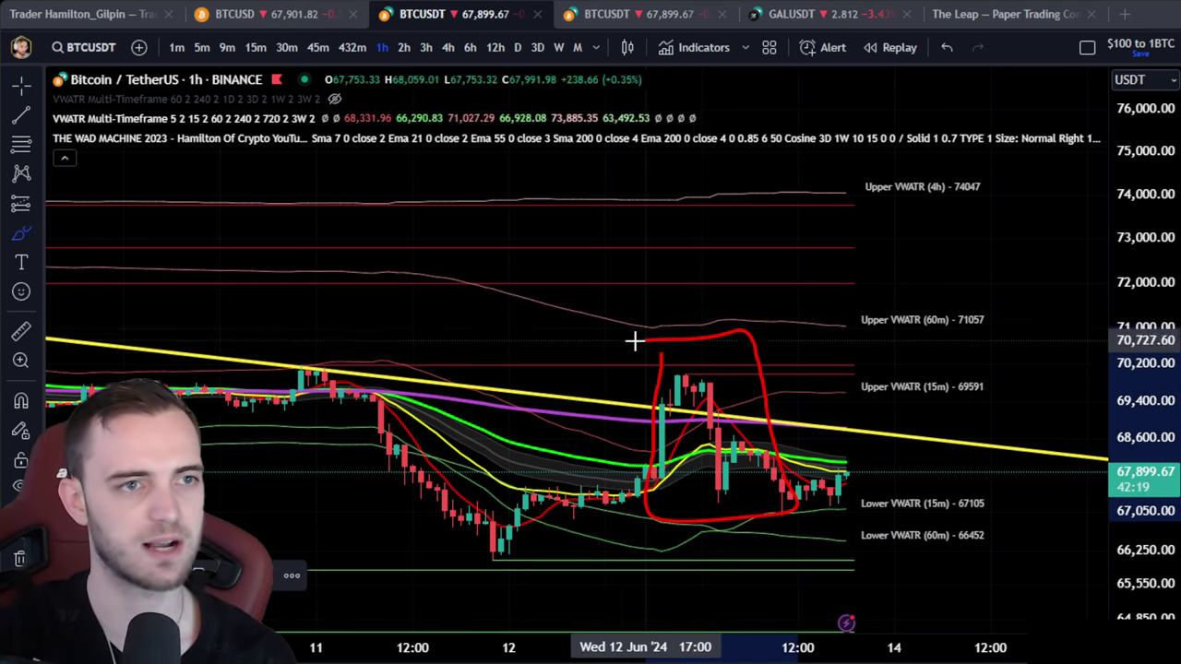
key(Delete)
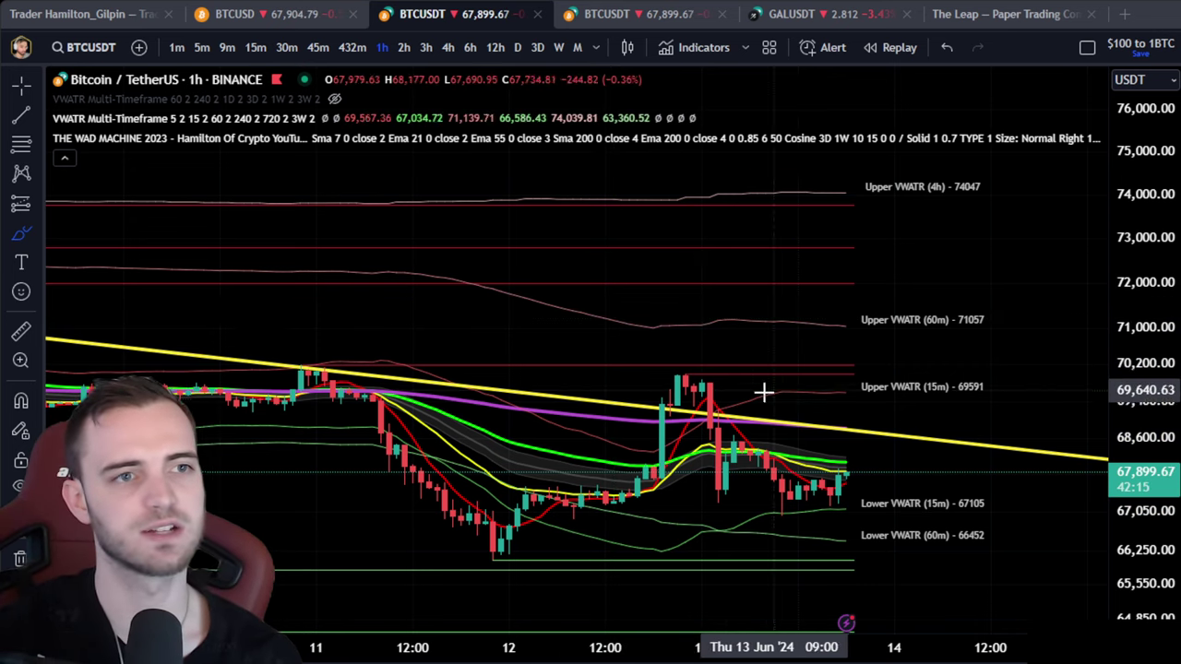
mouse_move(652, 447)
mouse_down()
mouse_move(794, 388)
mouse_move(885, 395)
mouse_up()
key(ctrl+z)
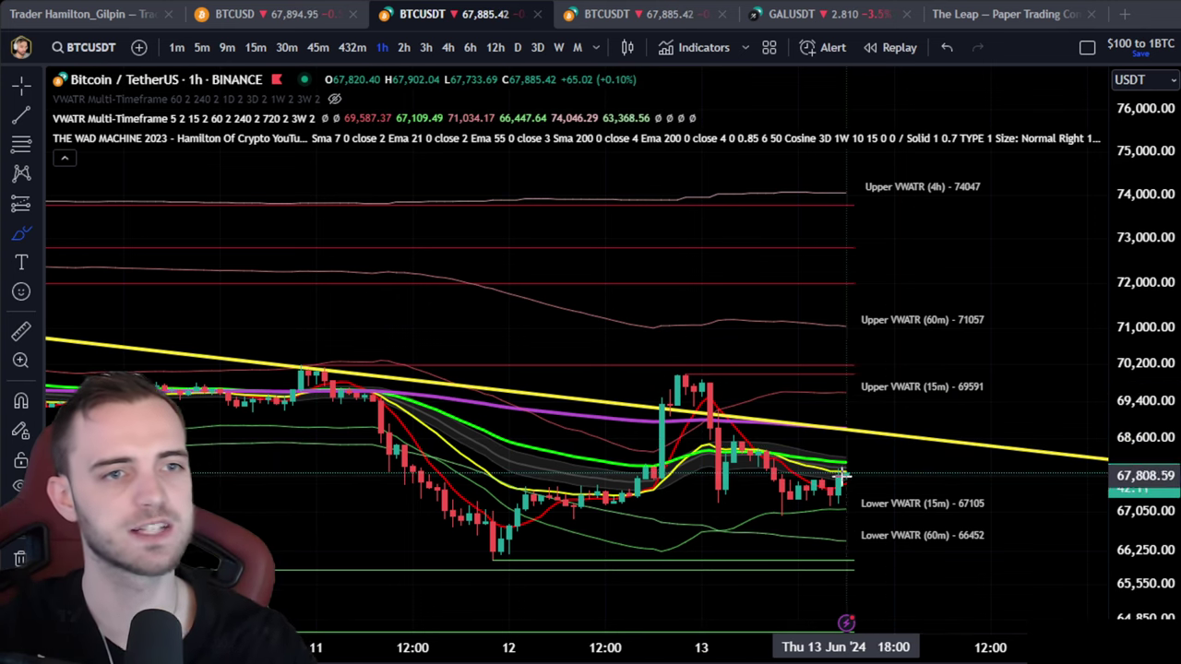
Step: Brush red breakout paths from the latest candle towards 75,000 with levels near 70,600, 71,050 and 72,000, and undo them all
mouse_move(844, 476)
mouse_down()
mouse_move(905, 397)
mouse_move(923, 351)
mouse_move(937, 380)
mouse_move(1003, 227)
mouse_up()
drag(990, 336, 898, 356)
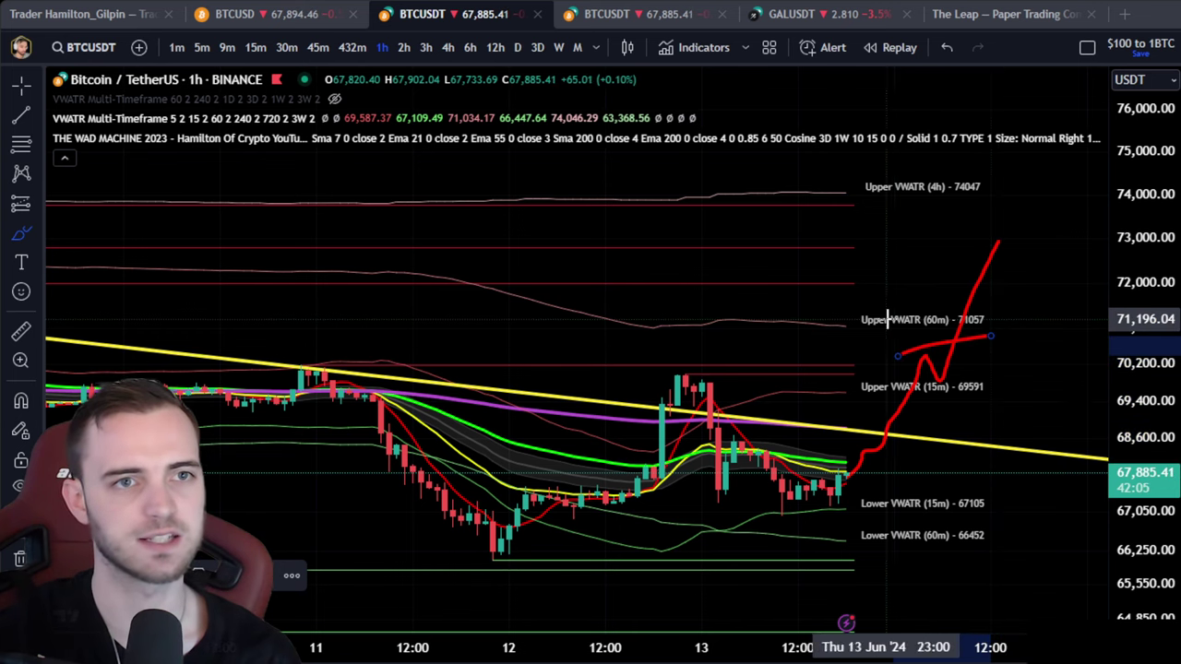
mouse_move(846, 325)
mouse_down()
mouse_move(1046, 325)
mouse_move(1052, 145)
mouse_up()
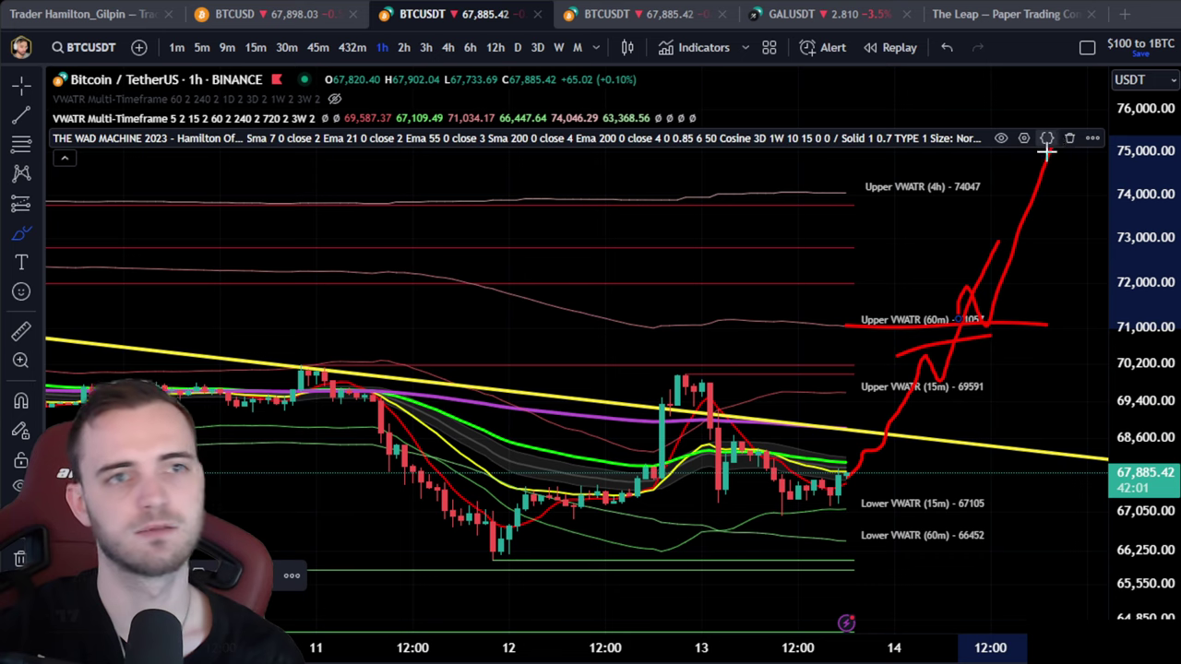
drag(907, 283, 1103, 283)
drag(1006, 275, 1044, 144)
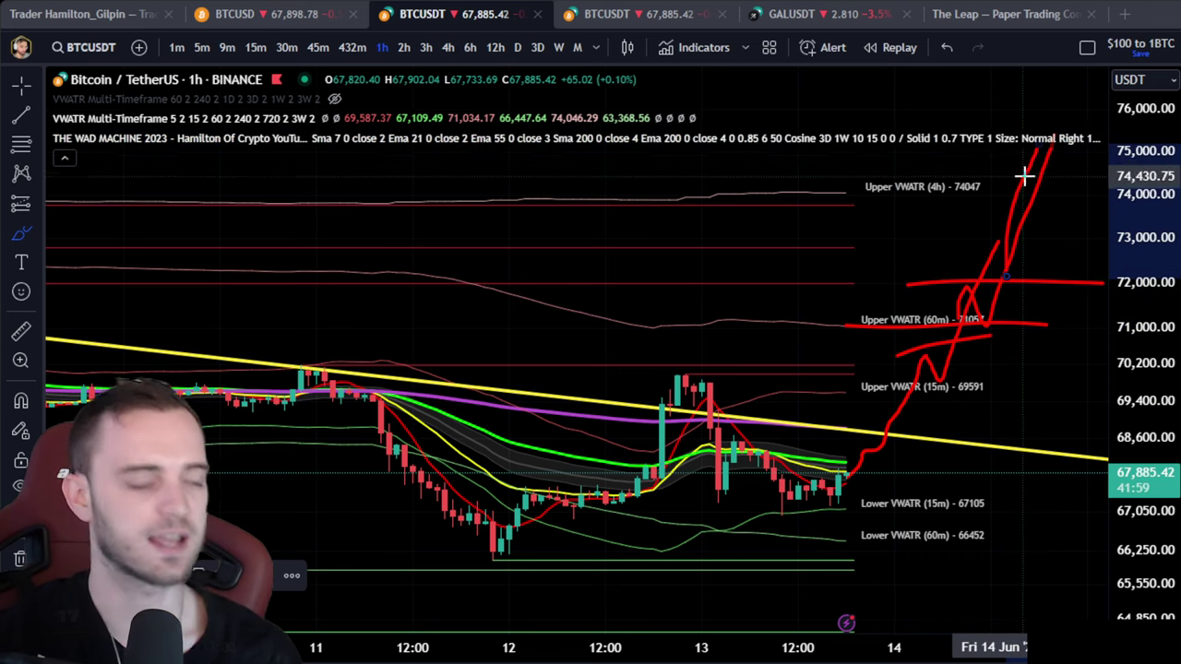
key(ctrl+z)
key(ctrl+z)
key(ctrl+z)
key(ctrl+z)
key(ctrl+z)
key(ctrl+z)
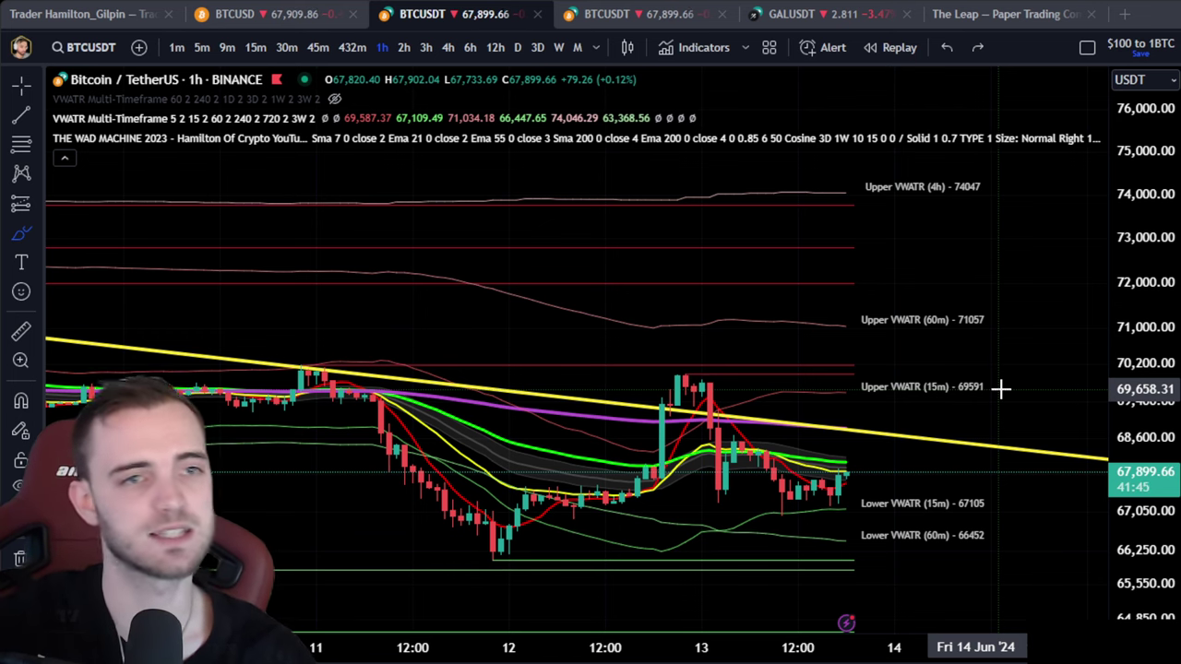
Step: Hide the visible VWATR Multi-Timeframe indicator and examine the 1-hour price structure since early June
click(329, 118)
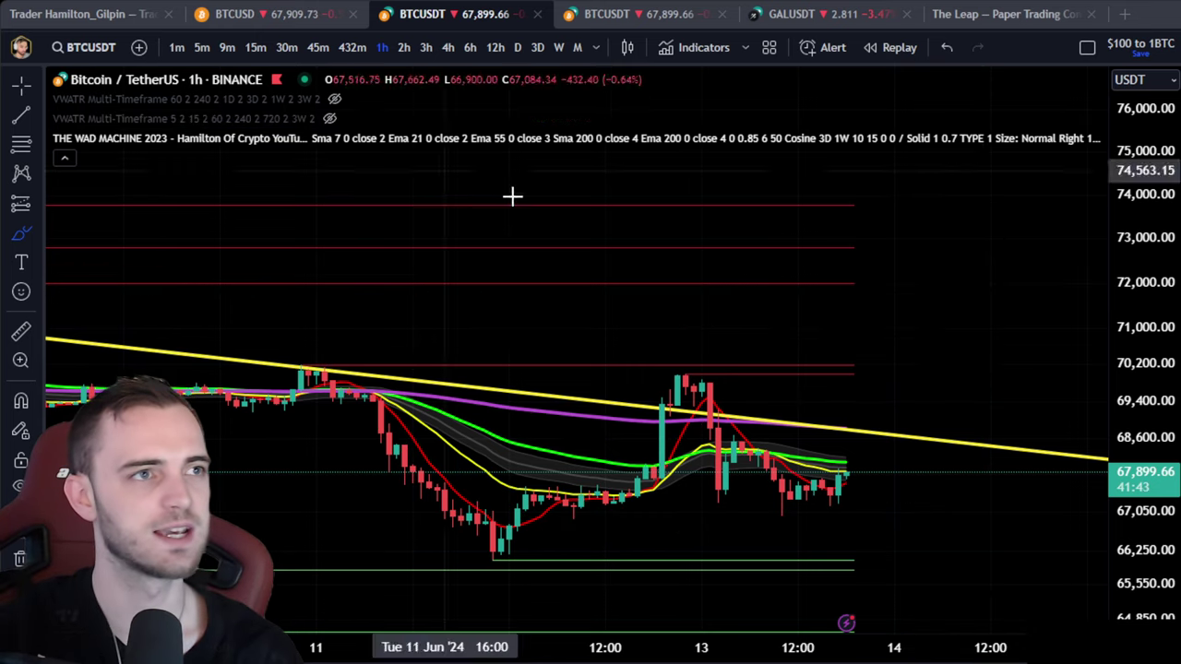
scroll(909, 382, up, 2)
scroll(810, 286, down, 5)
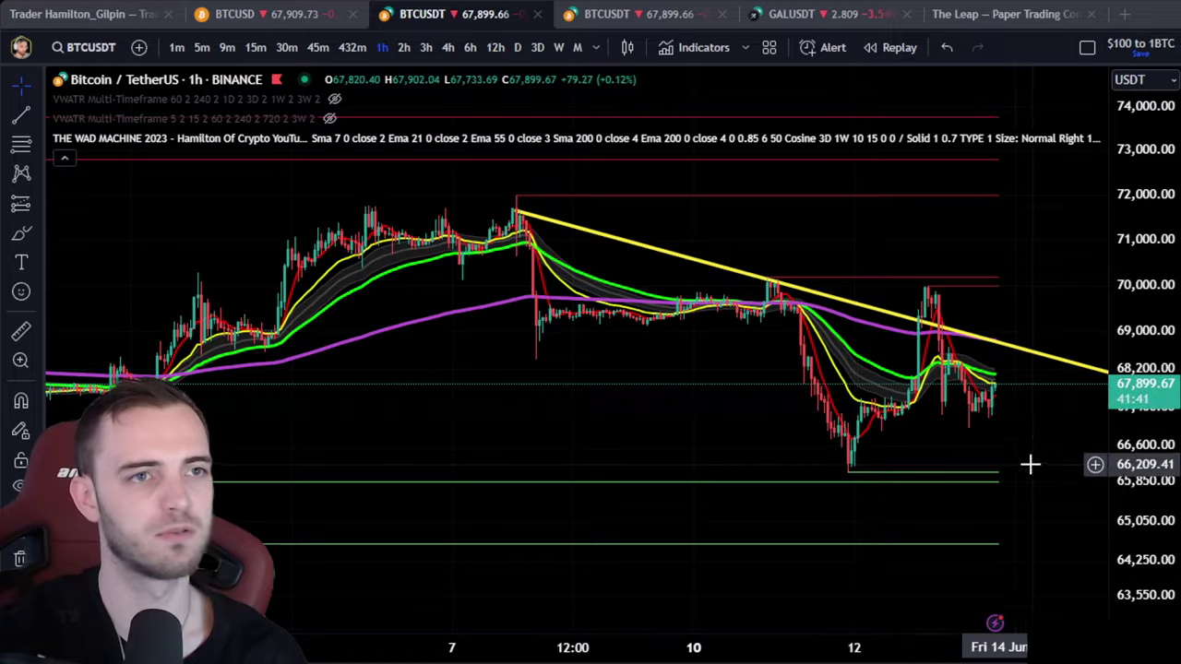
drag(1028, 461, 518, 486)
scroll(519, 486, up, 3)
drag(442, 492, 1065, 485)
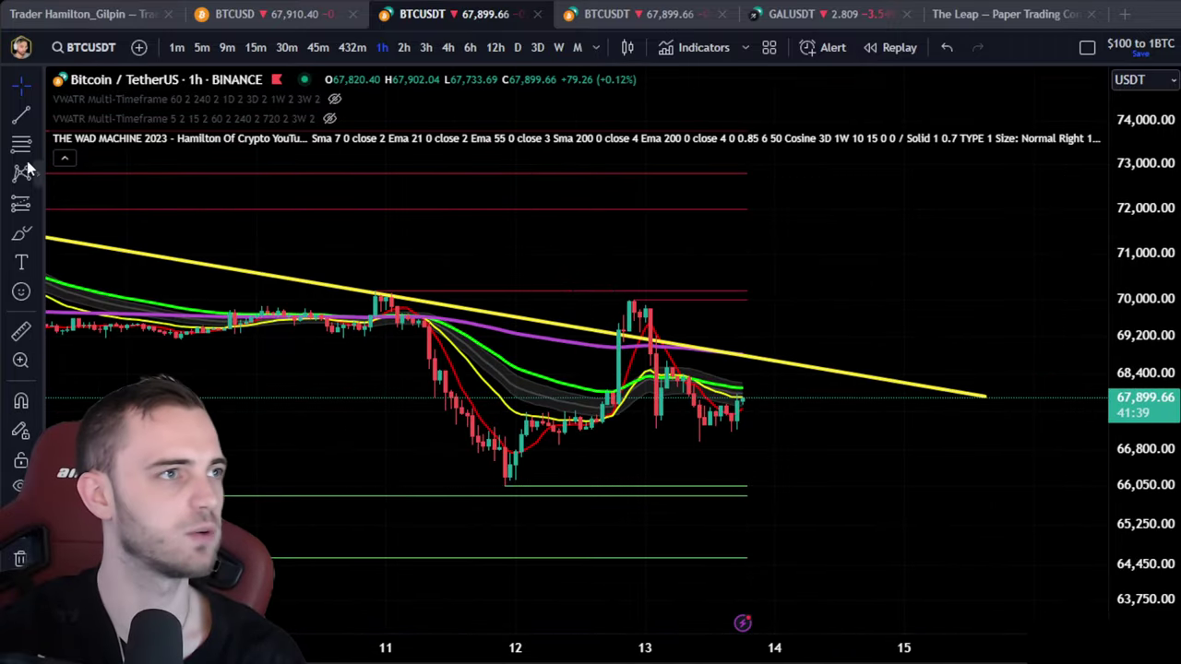
Step: Brush red range lines under the 12 June low near 66,100 and from the 10 June high to about 70,500
click(19, 238)
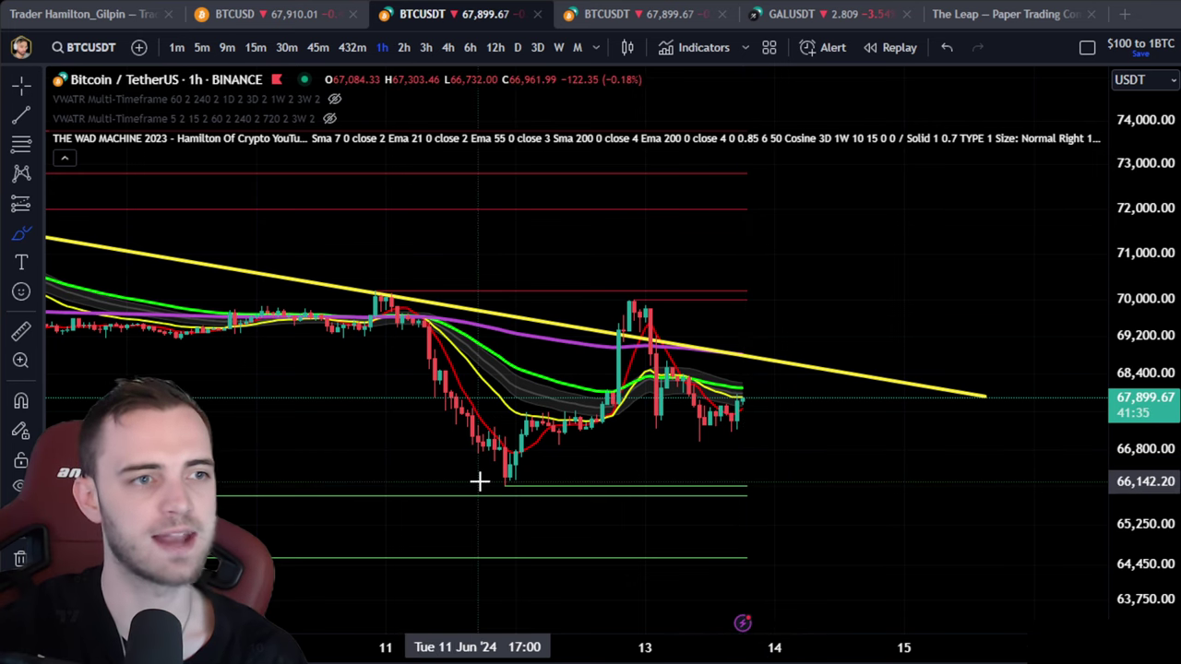
drag(479, 485, 732, 483)
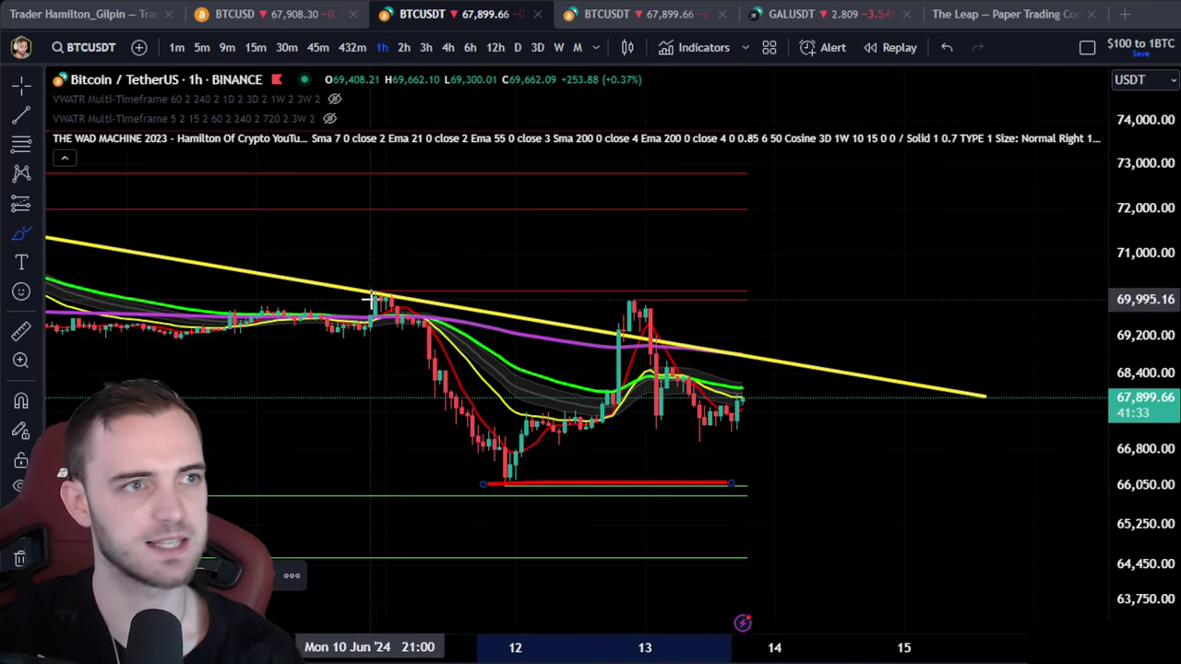
drag(372, 293, 877, 277)
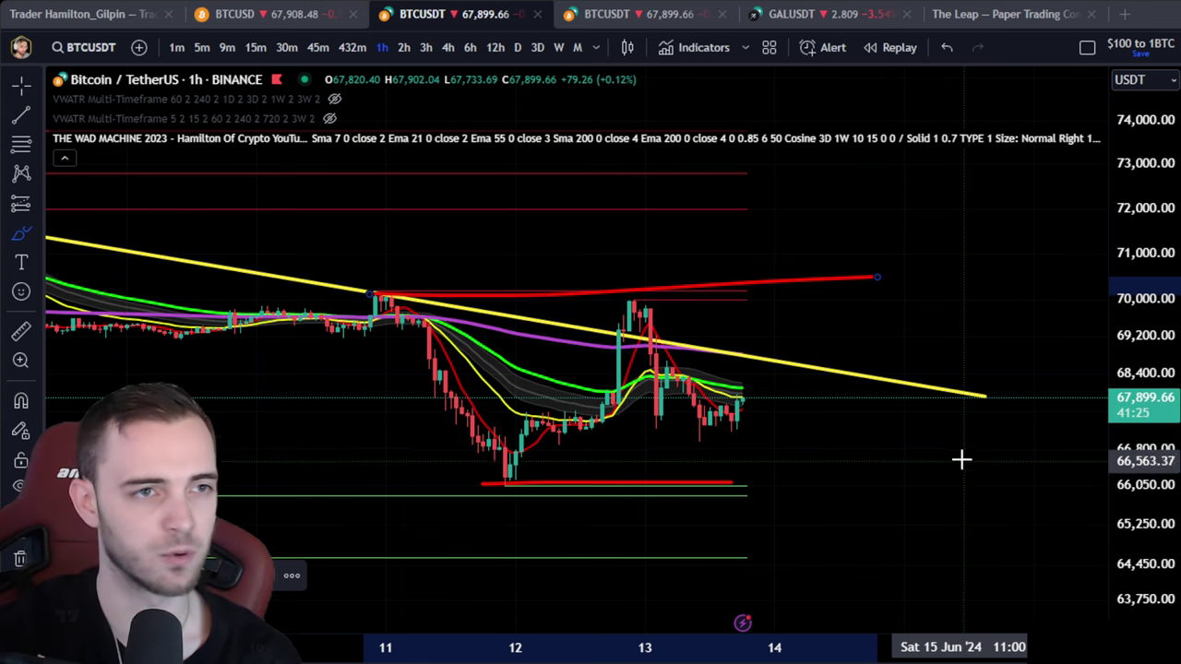
Step: Brush short red strokes at the range low near 66,000 and above the range high near 70,450 on the 1-hour chart
scroll(930, 469, up, 2)
key(Escape)
drag(928, 469, 861, 492)
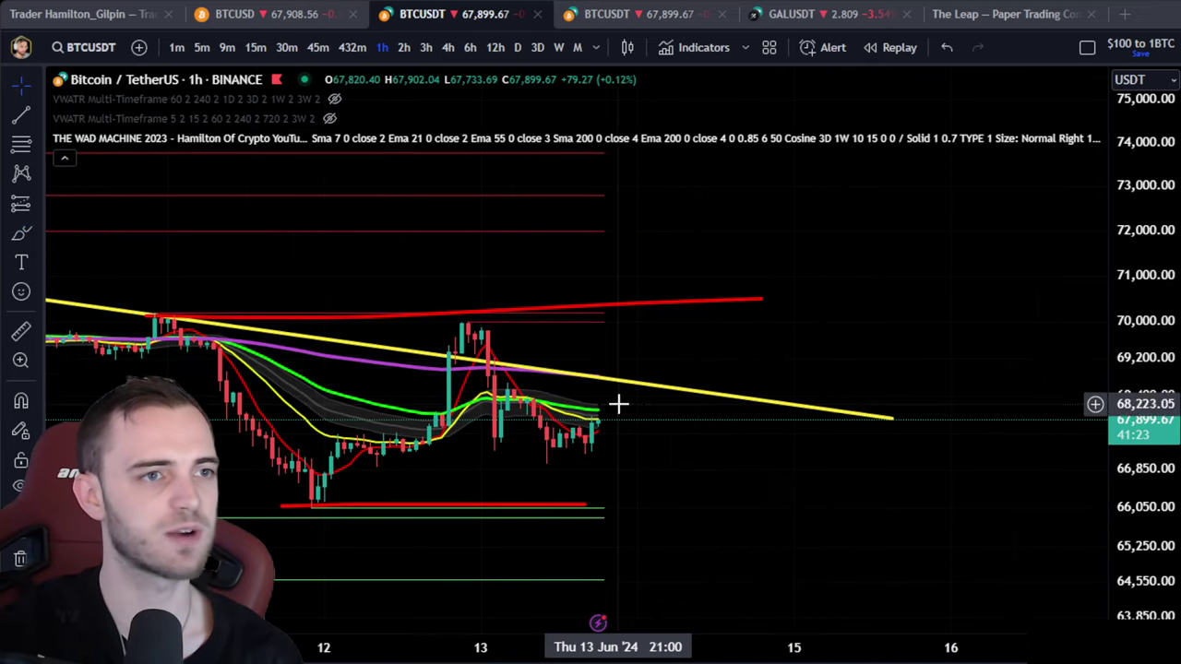
click(19, 234)
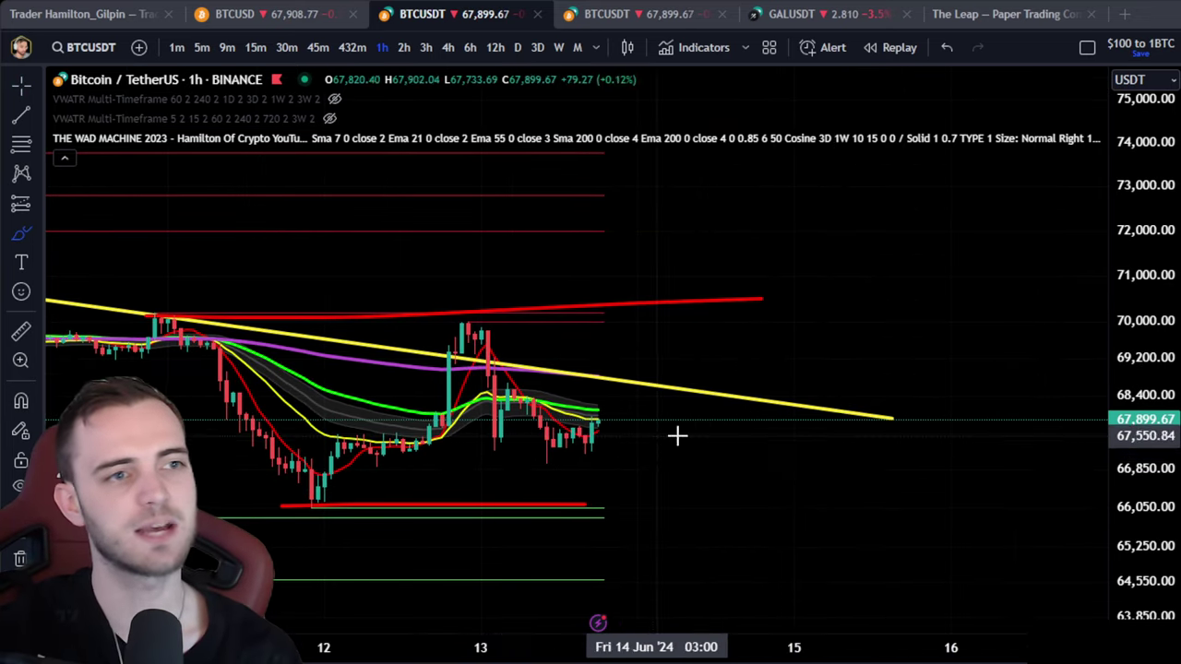
drag(305, 506, 472, 512)
drag(269, 301, 474, 299)
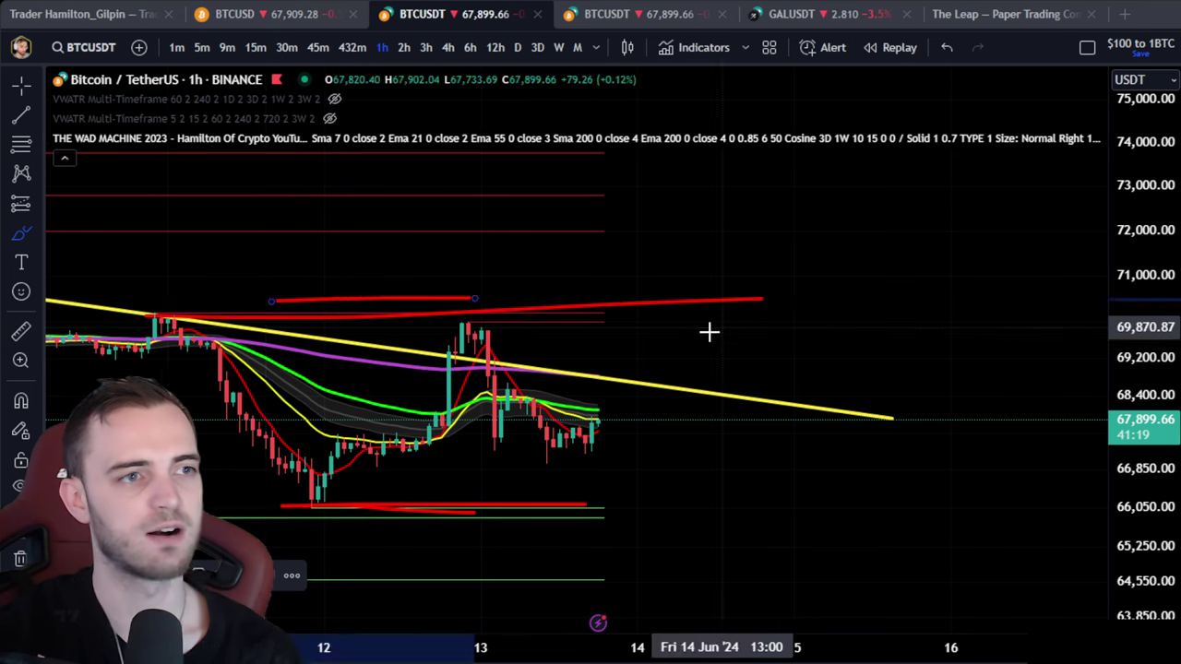
Step: Brush red support levels around the latest candles, between about 66,300 and 67,700
drag(538, 494, 696, 486)
drag(579, 474, 677, 462)
drag(492, 450, 696, 453)
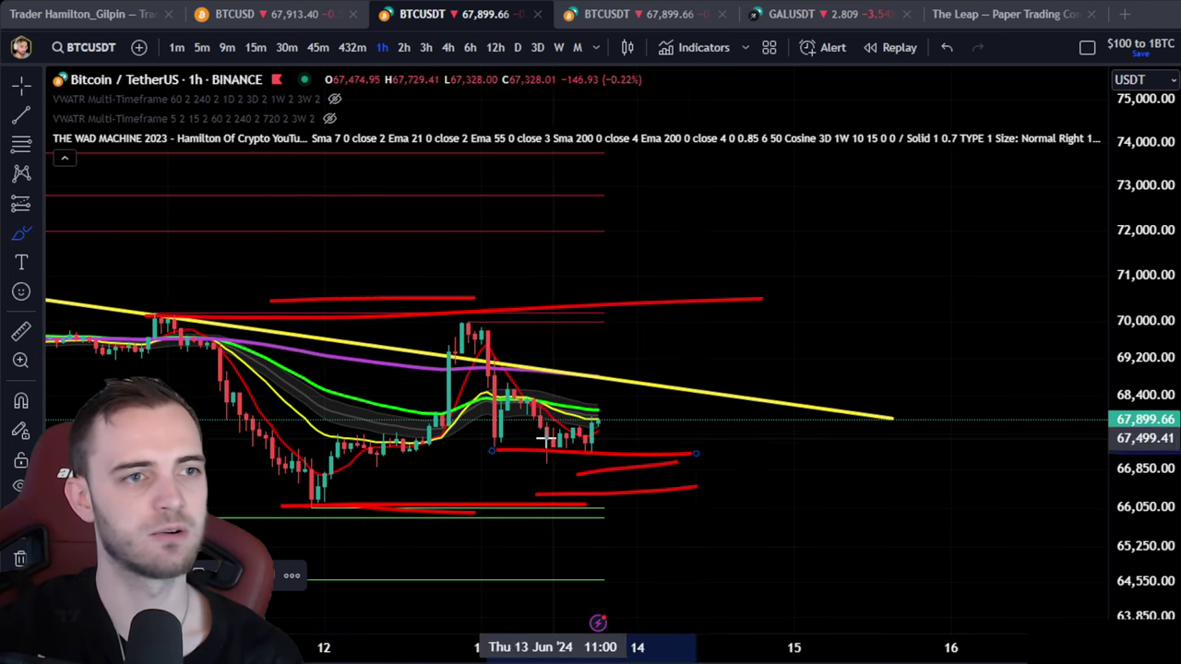
drag(572, 437, 677, 427)
drag(559, 440, 651, 434)
Step: Brush red resistance levels above the latest candles, between about 68,700 and 70,000
drag(571, 385, 735, 376)
drag(537, 351, 722, 353)
drag(618, 346, 696, 337)
drag(546, 333, 709, 318)
Step: Try brushed drop and rally paths from the latest candle, and sketch a rebound arrow from about 67,400 to 68,700
drag(606, 441, 643, 499)
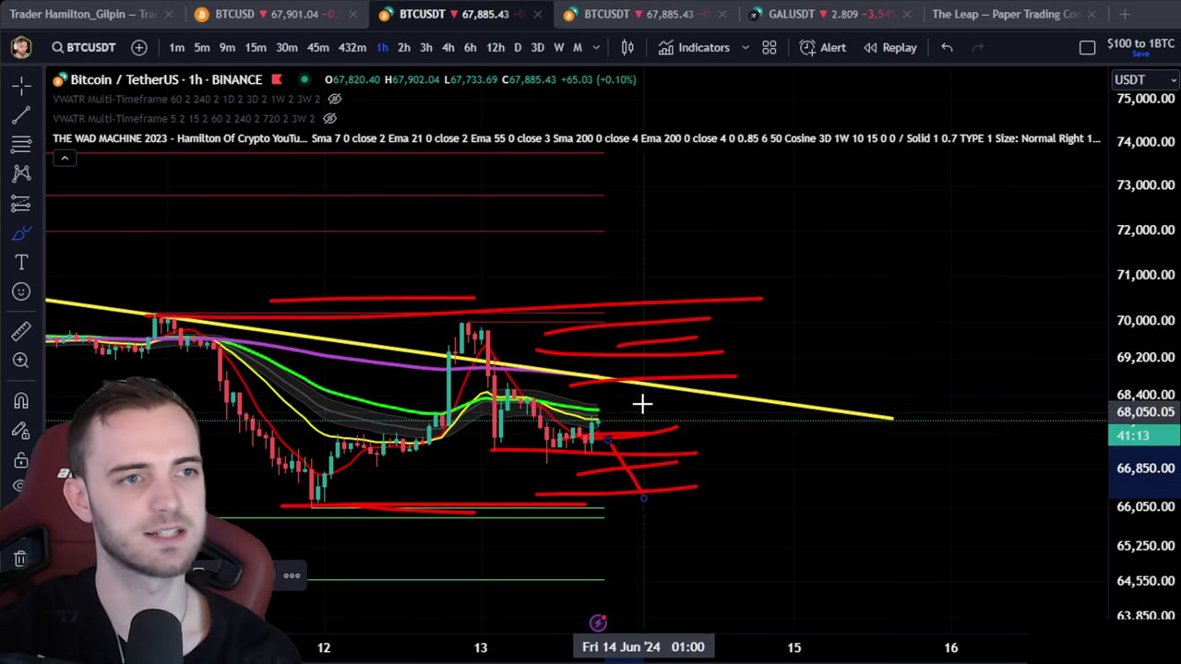
drag(621, 380, 657, 307)
key(ctrl+z)
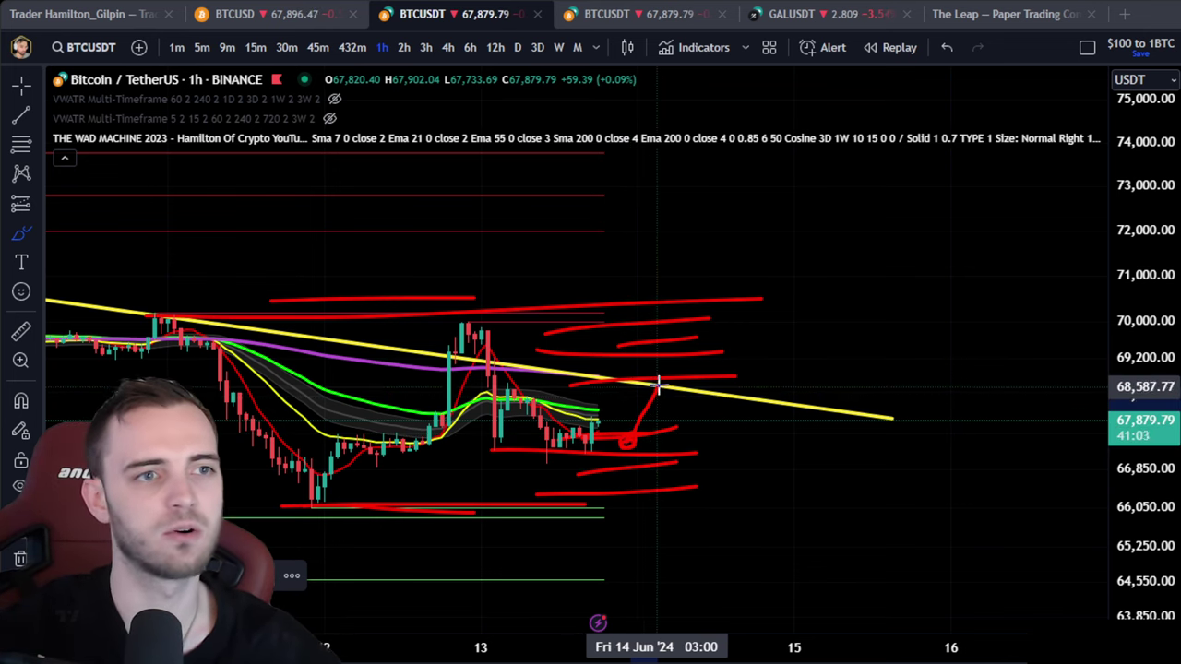
drag(661, 377, 662, 373)
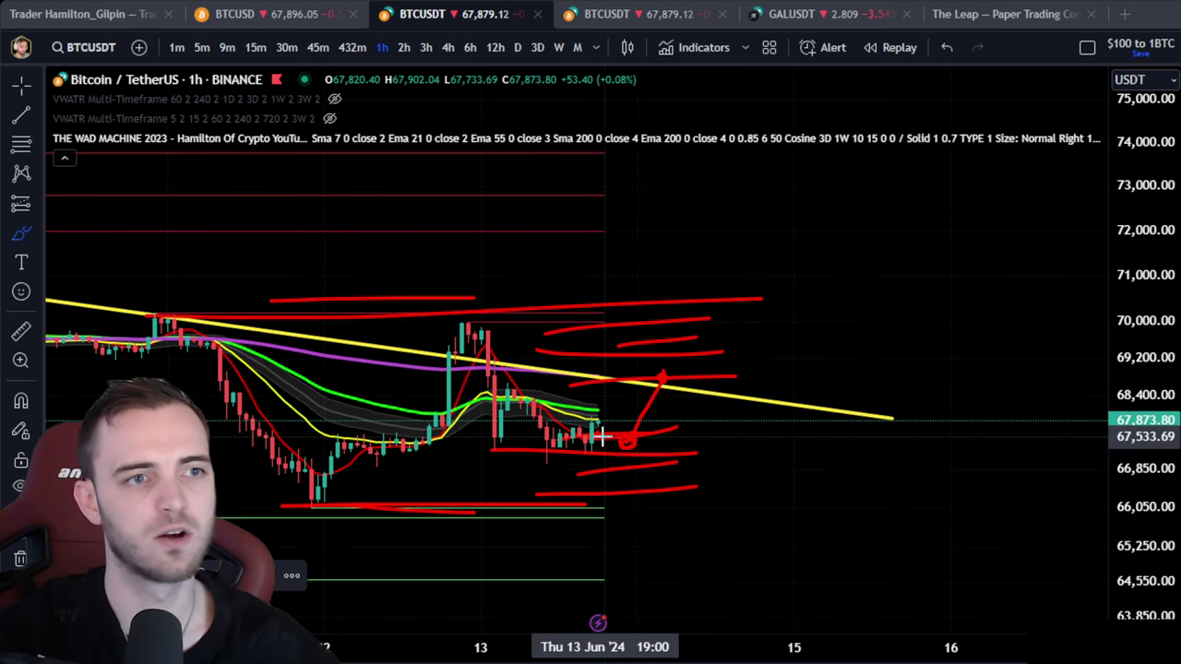
Step: Brush longer red levels across 14–15 June near 67,500 below and between about 69,500 and 70,100 above
drag(601, 438, 937, 431)
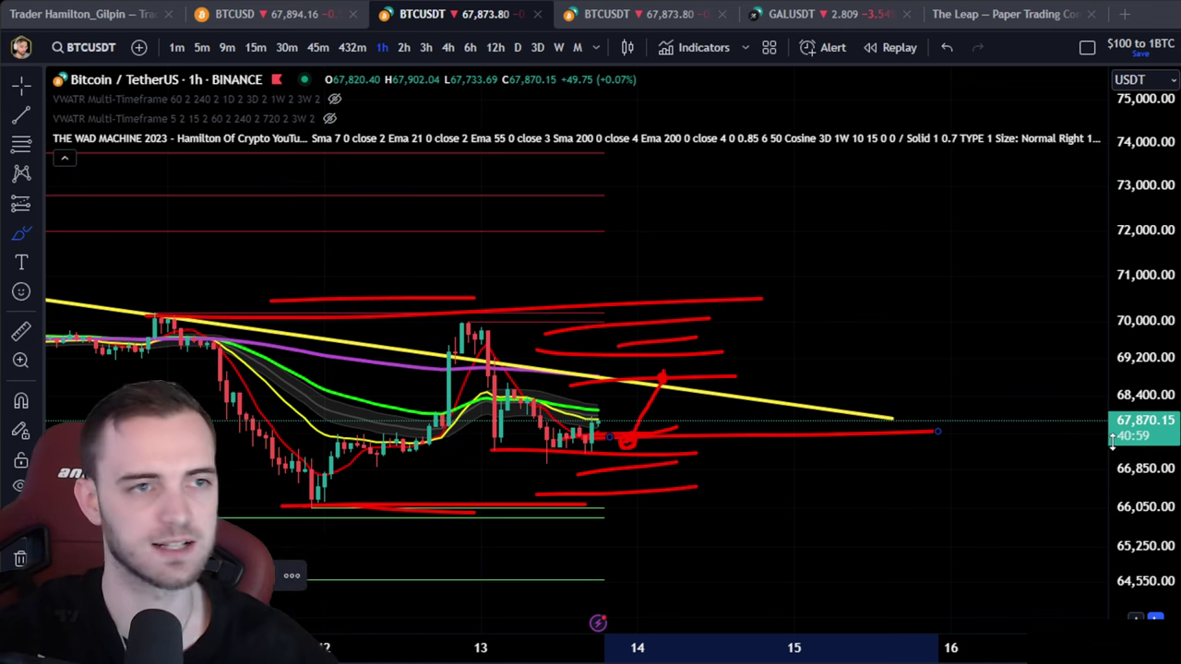
drag(524, 469, 906, 441)
drag(598, 444, 831, 432)
drag(418, 308, 776, 314)
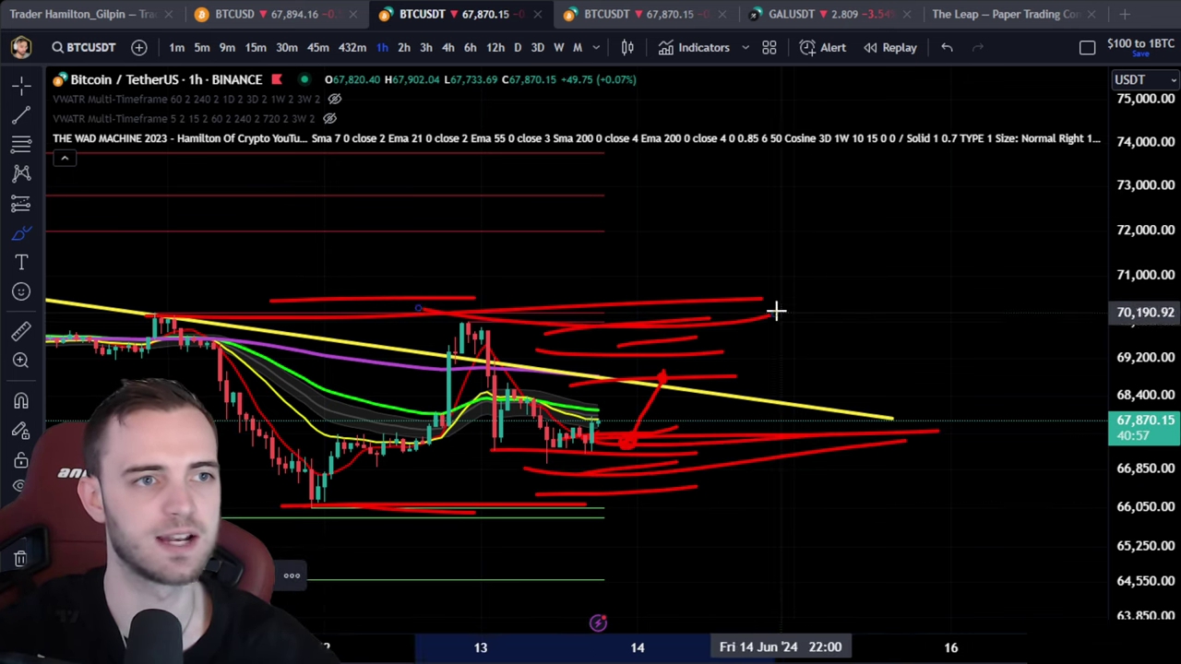
drag(633, 341, 937, 347)
Step: Brush a red zigzag swinging between about 66,000 and 71,700, and undo every added stroke except the two original range lines
mouse_move(604, 311)
mouse_down()
mouse_move(662, 279)
mouse_move(751, 517)
mouse_move(867, 305)
mouse_move(970, 322)
mouse_move(1049, 353)
mouse_up()
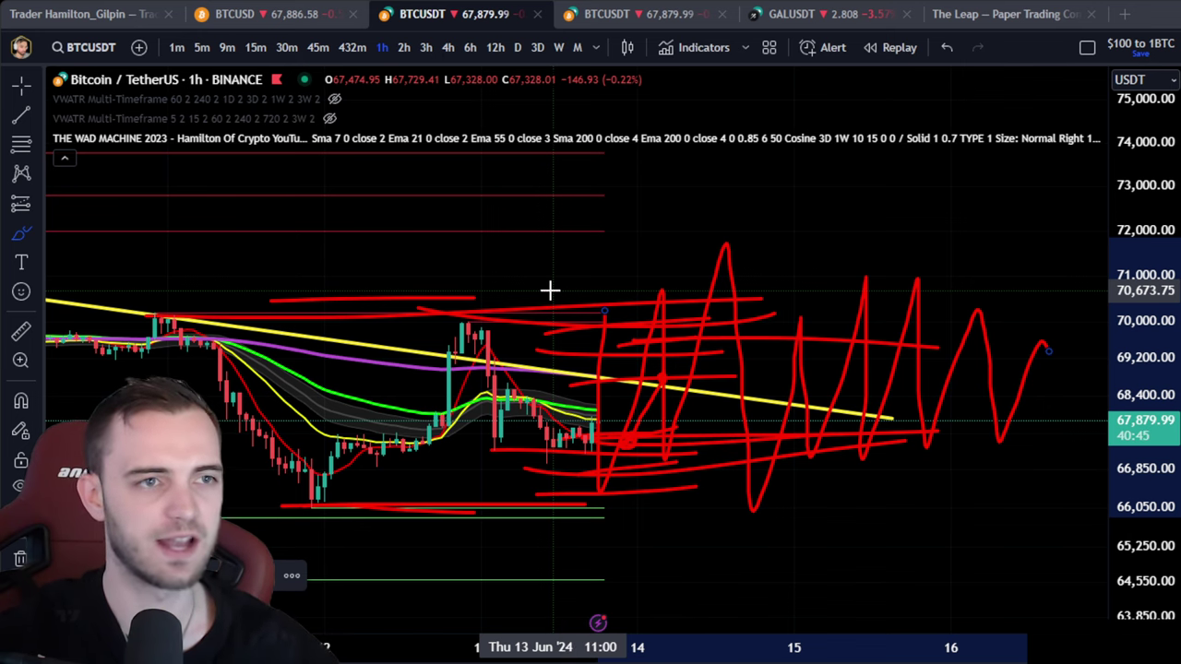
key(ctrl+z)
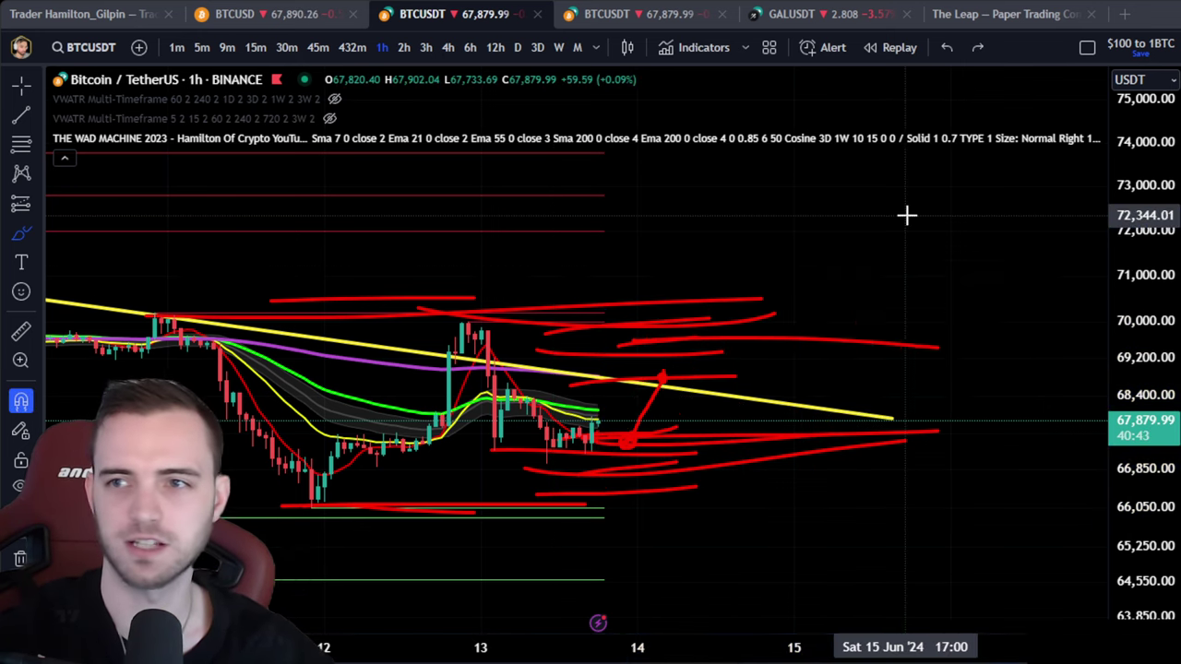
key(ctrl+z)
key(ctrl+z)
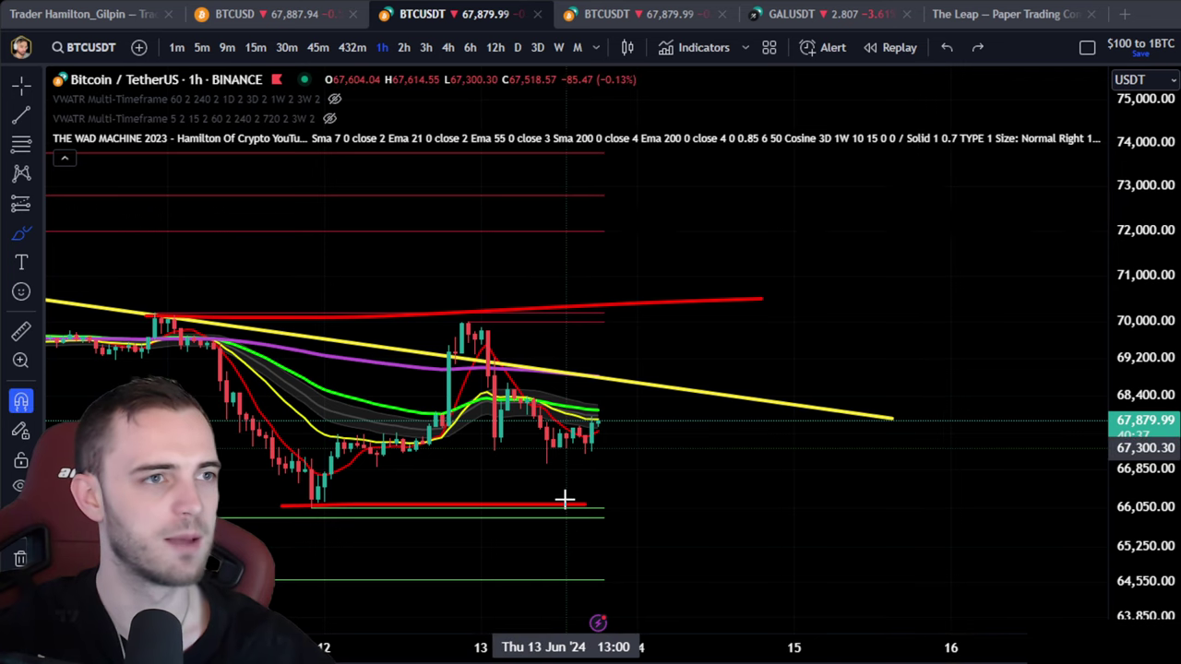
Step: Draw a trend line from the 10 June high near 70,084 across the 12 June high to about 69,750 on 15 June
drag(662, 501, 728, 480)
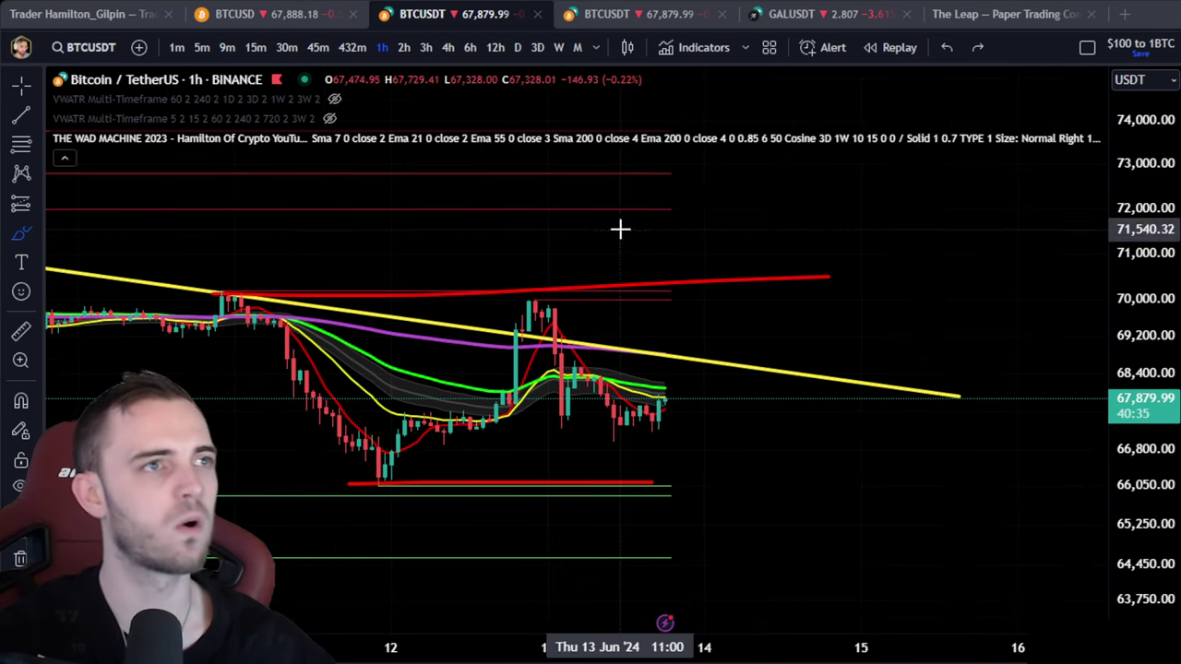
scroll(734, 393, down, 2)
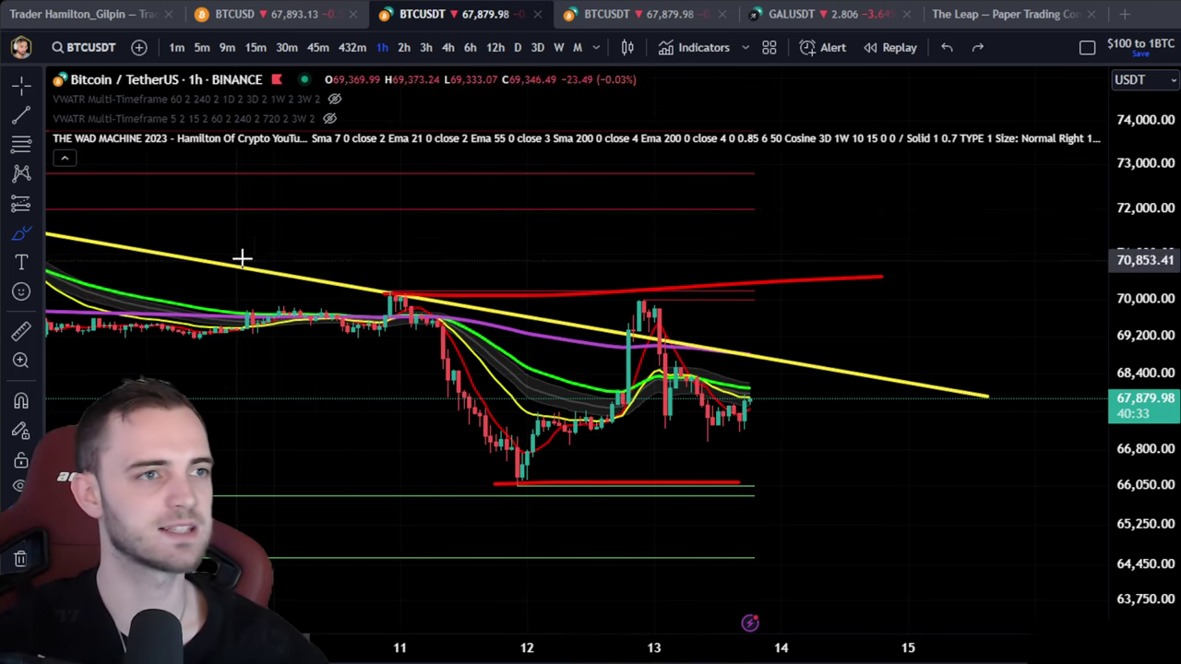
click(388, 296)
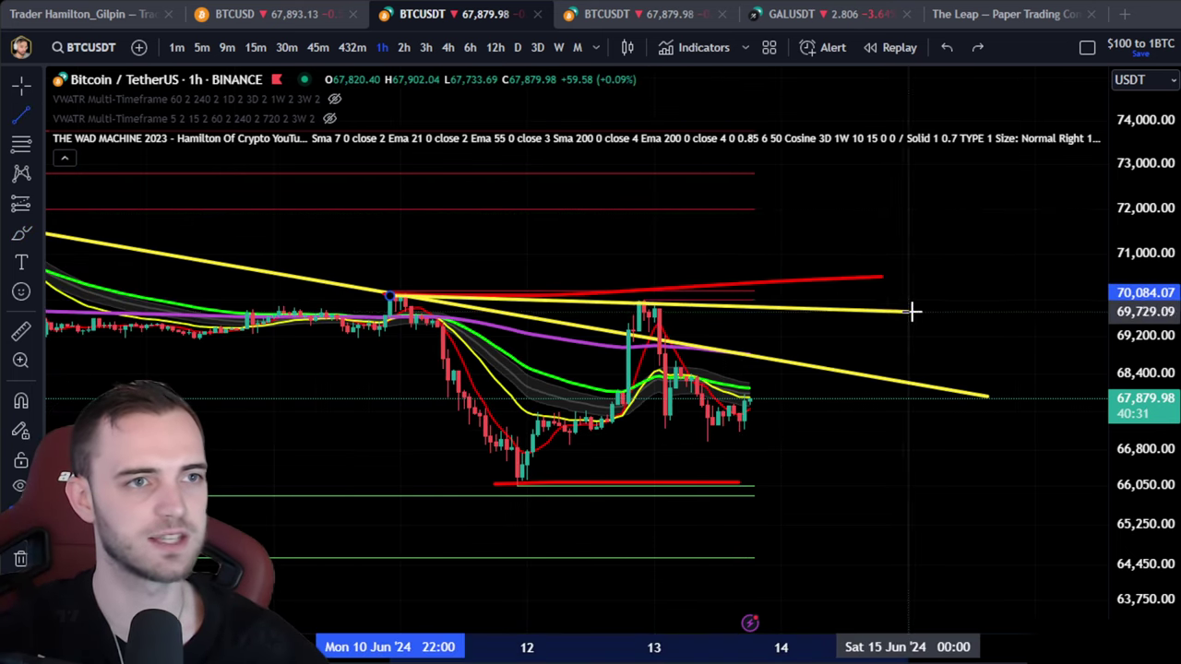
click(923, 310)
Step: Draw a rising trend line from the 11 June low at 66,243 along the 13 June lows to about 68,553 on 15 June
click(21, 115)
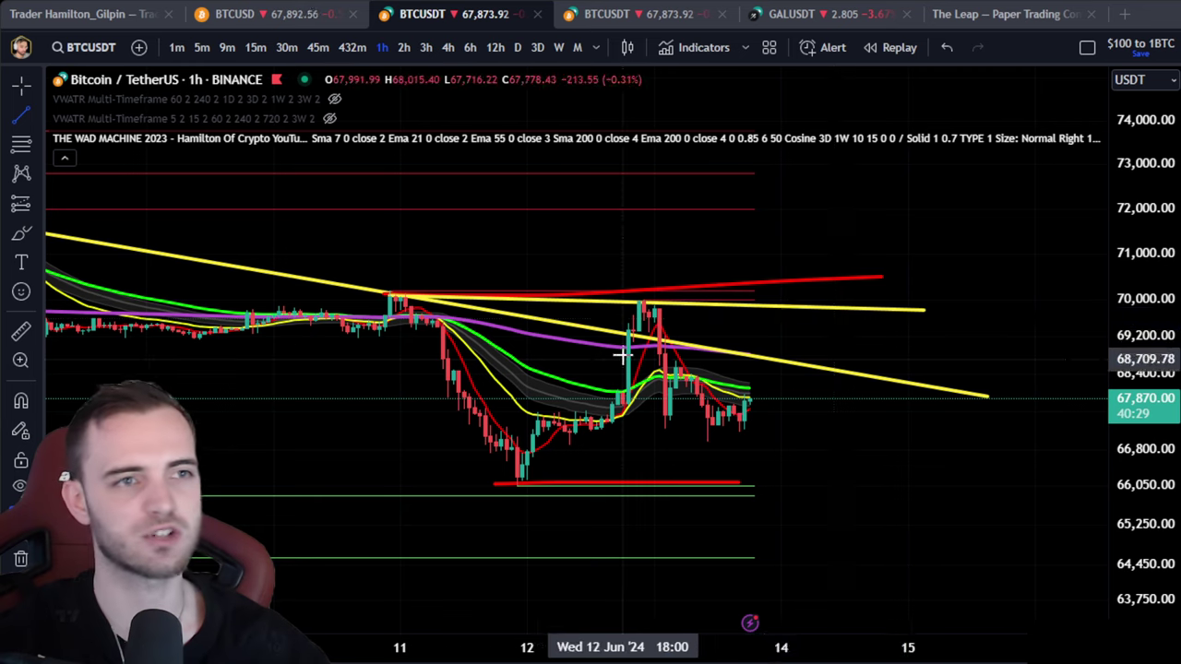
click(522, 478)
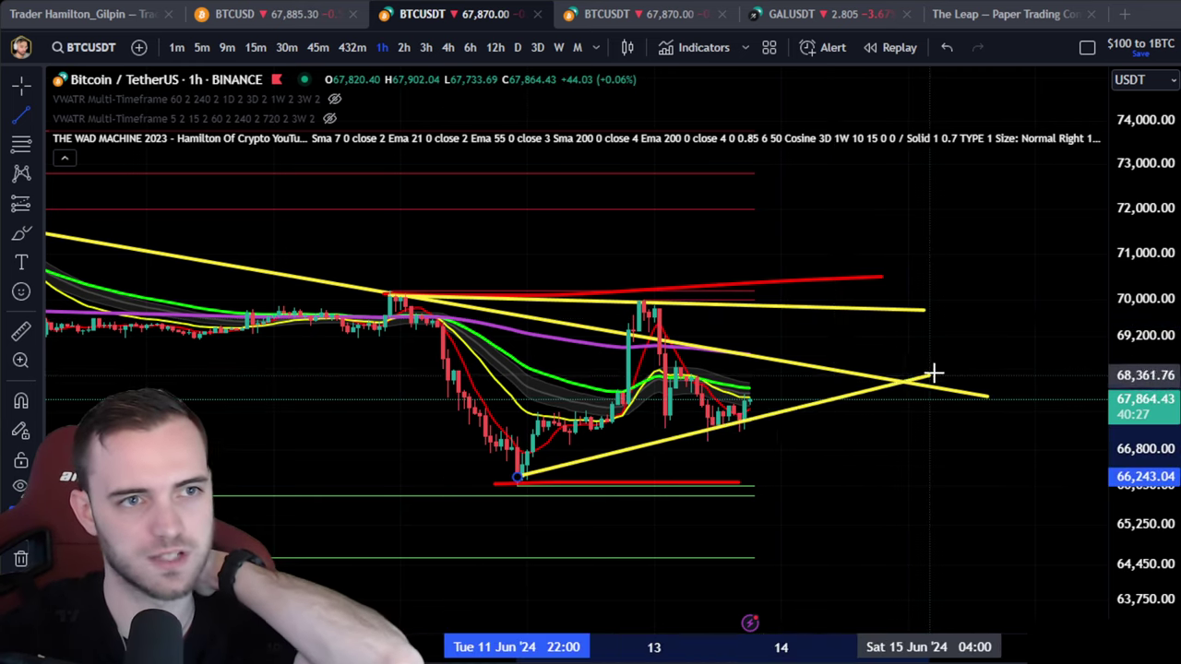
click(934, 367)
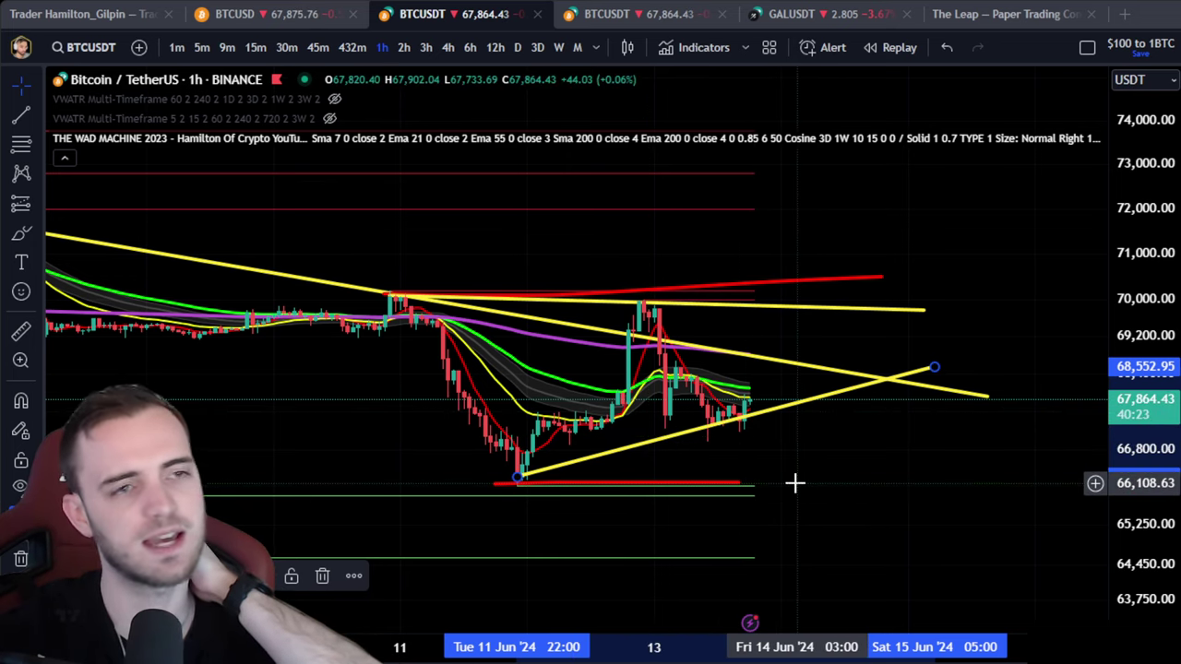
Step: Delete the two red brushed range lines near 66,100 and 70,500
right_click(713, 479)
click(709, 494)
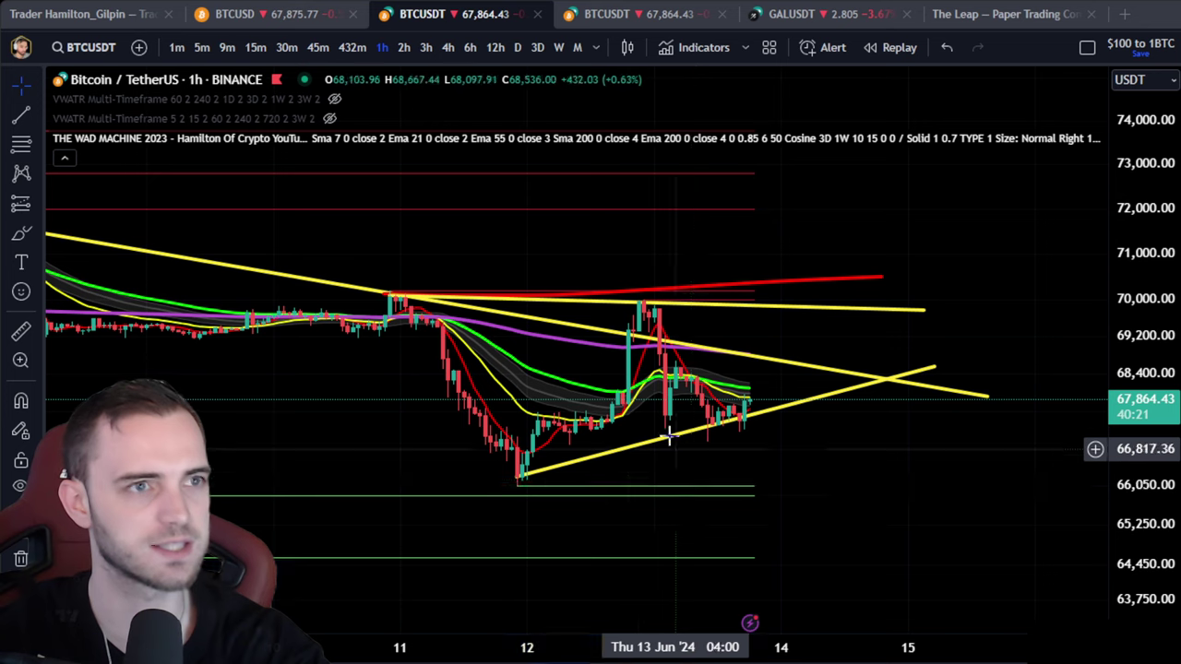
key(Delete)
click(633, 294)
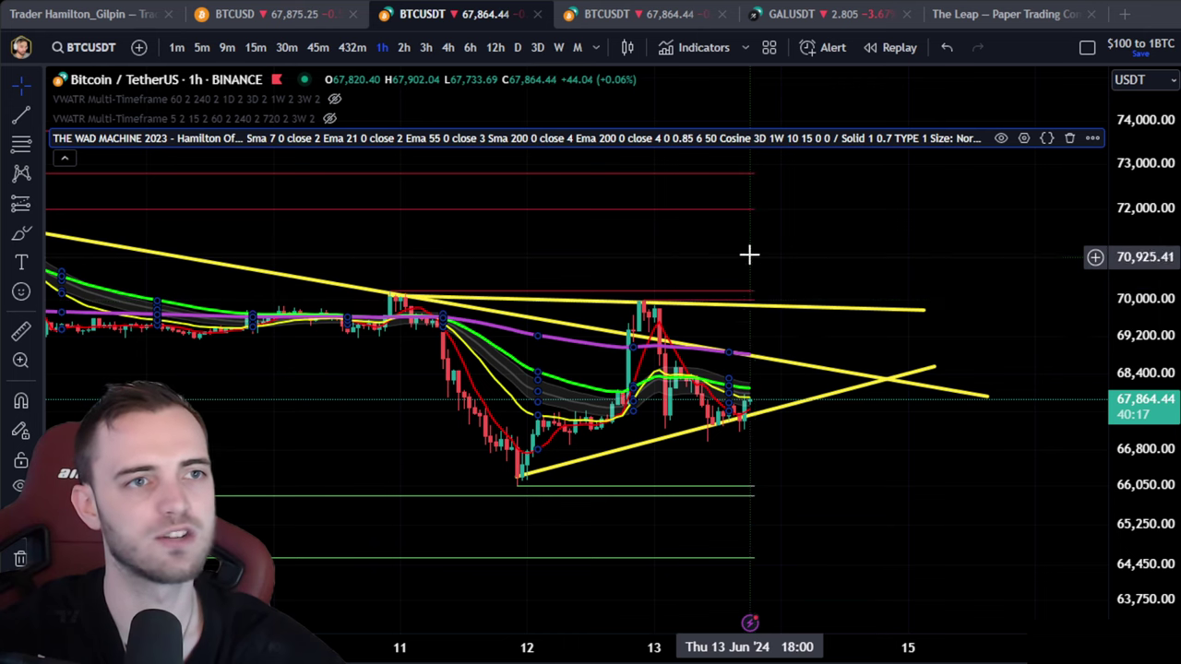
Step: Examine the converging yellow trend lines against the 1-hour price swings since early June, with the price scale auto-fitted
click(22, 235)
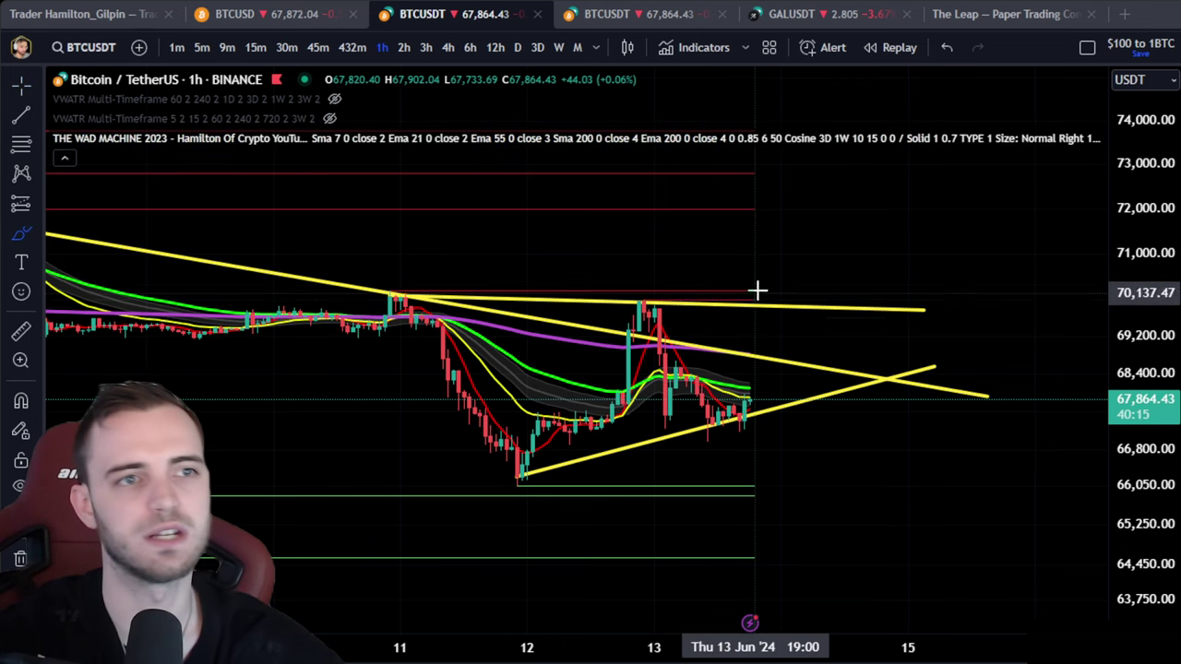
scroll(772, 316, down, 4)
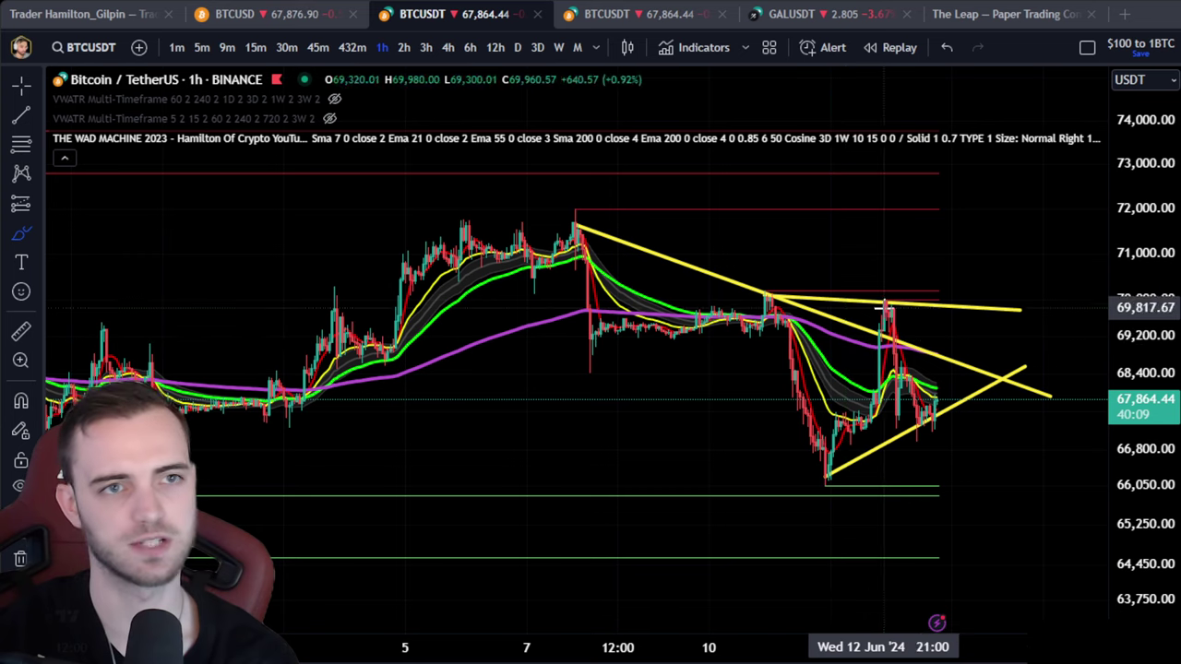
scroll(916, 537, right, 5)
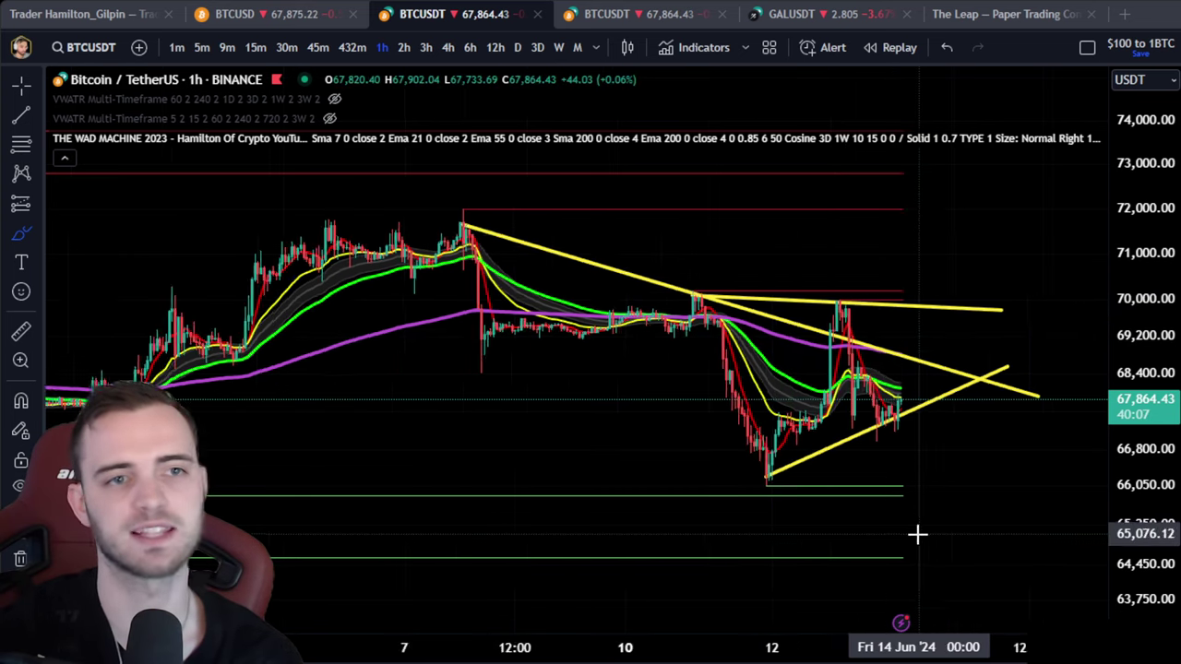
scroll(913, 538, up, 2)
double_click(1144, 554)
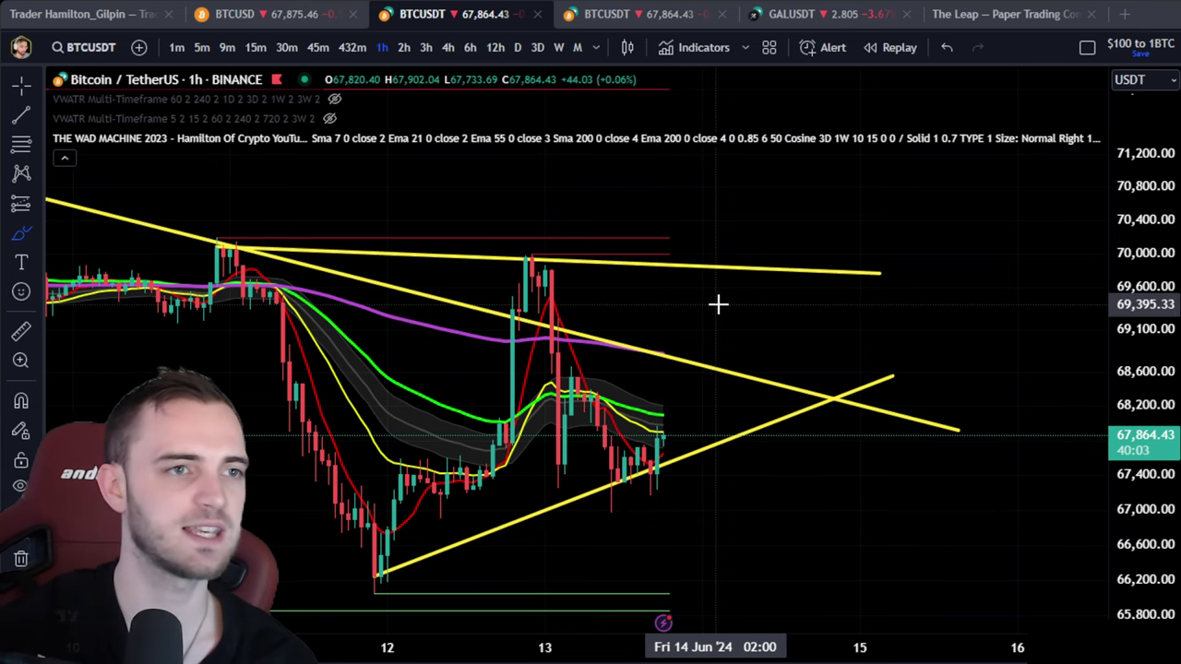
Step: Switch to the BTCUSDT chart with the VWATR bands and brush a red pullback path from the latest candle to a circled low near 64,100
click(596, 20)
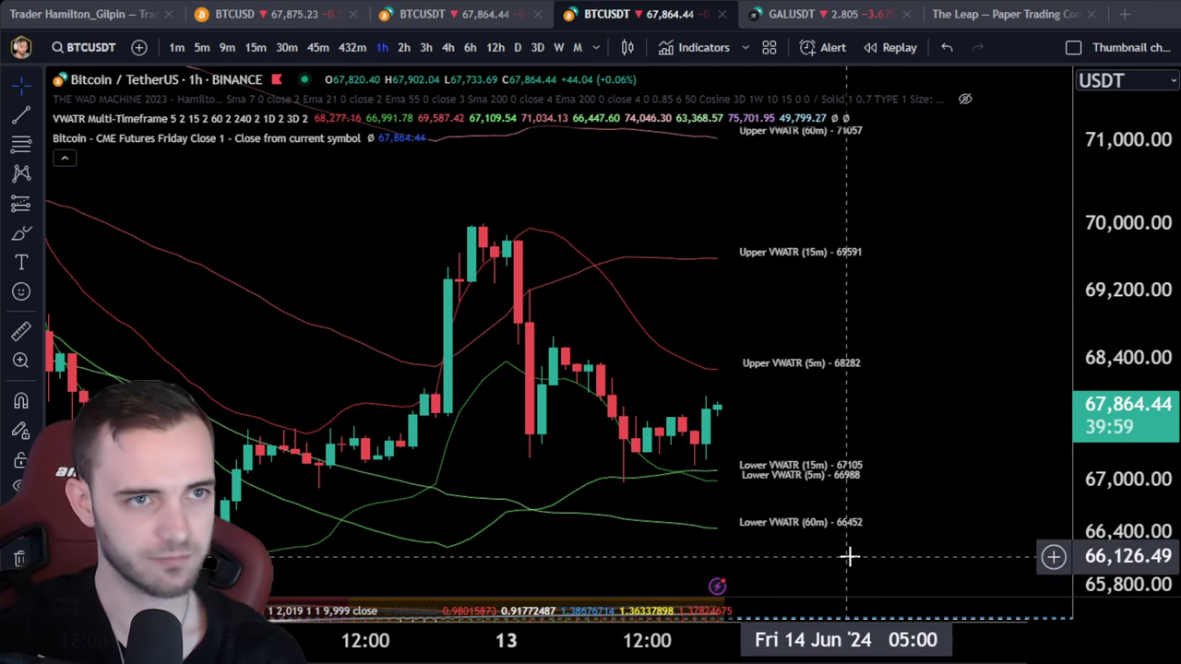
right_click(962, 501)
drag(963, 501, 772, 322)
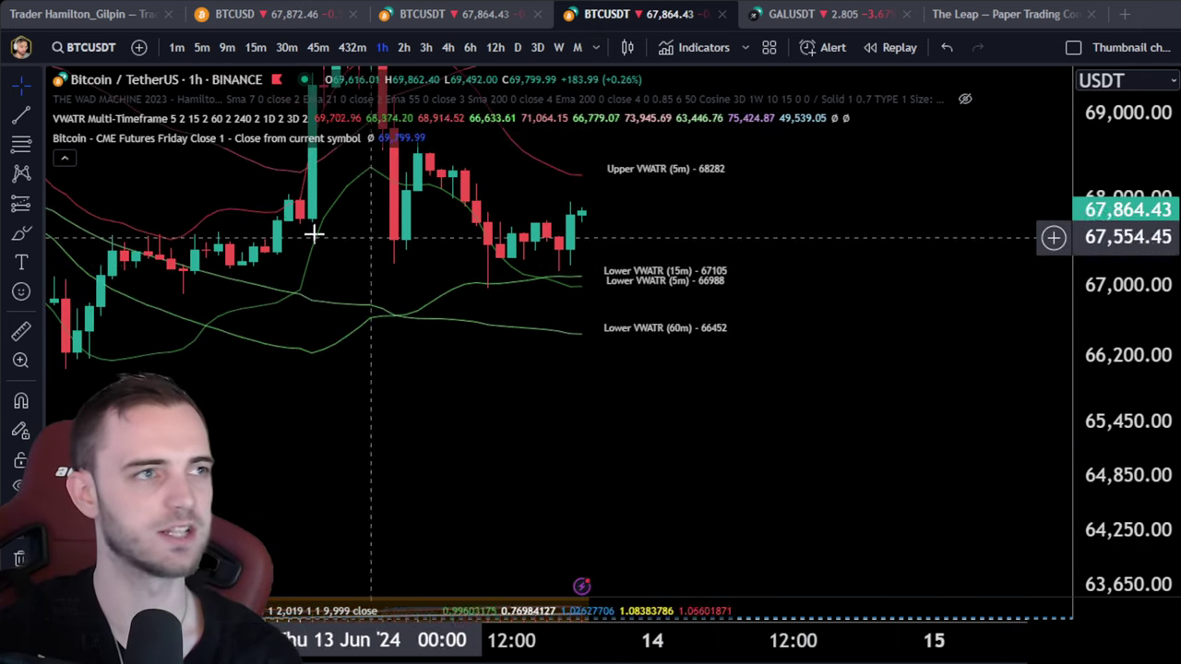
click(22, 233)
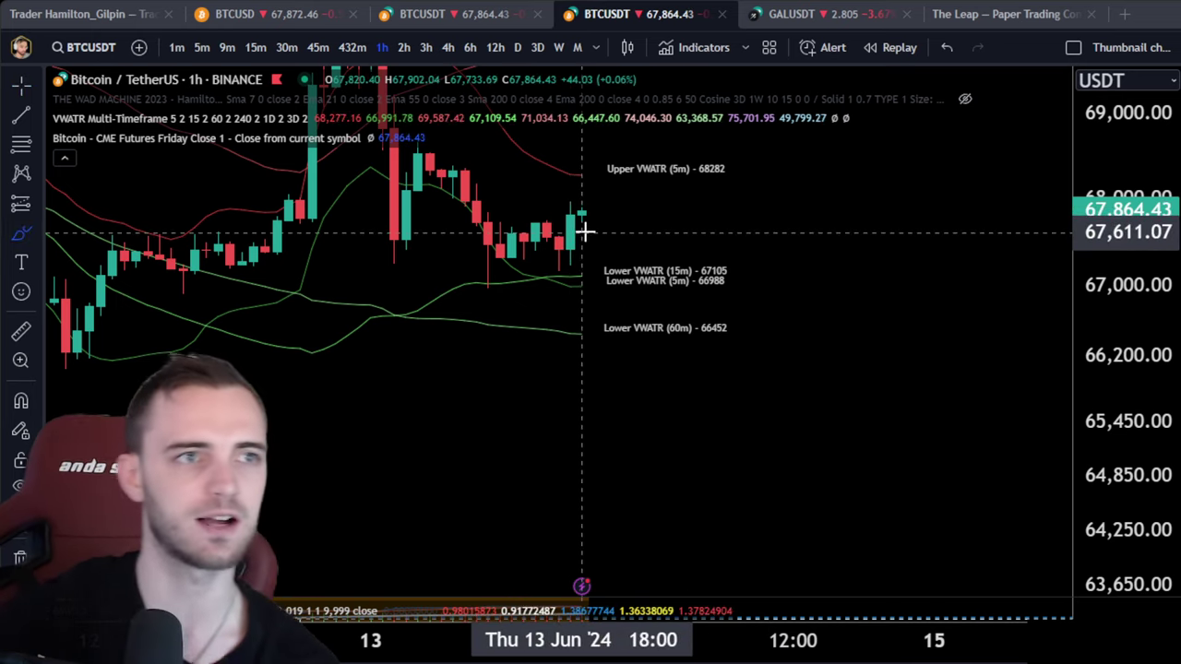
mouse_move(580, 220)
mouse_down()
mouse_move(596, 234)
mouse_move(636, 391)
mouse_move(654, 514)
mouse_move(744, 538)
mouse_move(726, 560)
mouse_move(690, 564)
mouse_up()
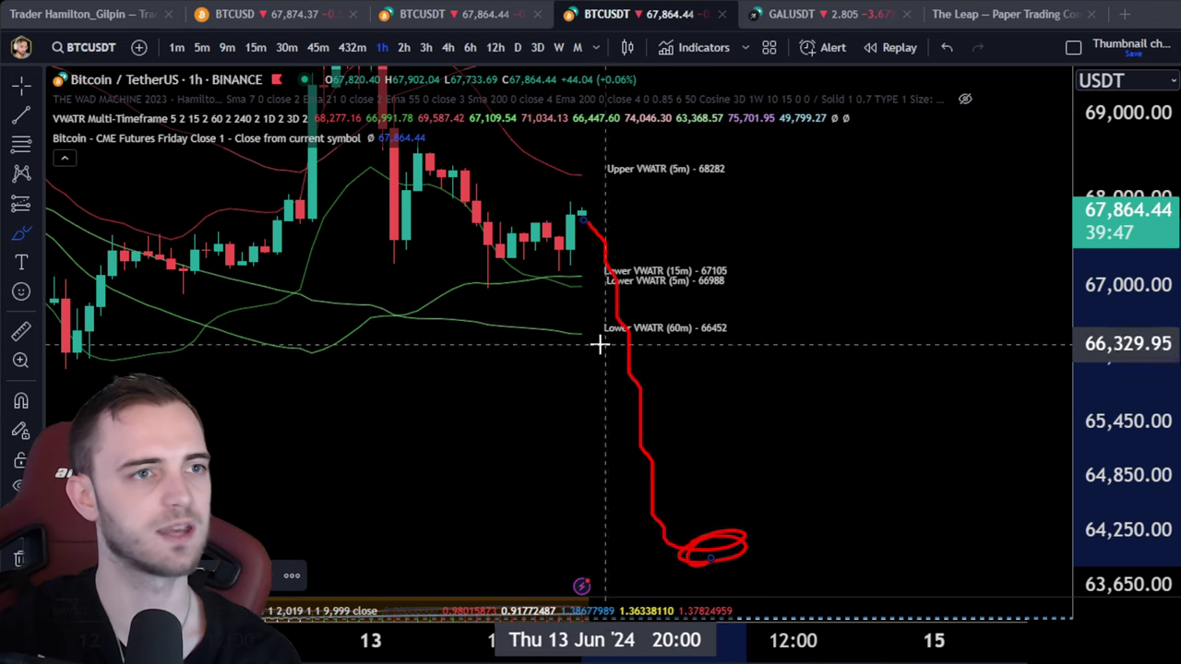
Step: Brush three falling red curves from the lower 60m, 5m and 15m VWATR lines to about 64,100, 64,500 and 64,900
mouse_move(585, 332)
mouse_down()
mouse_move(618, 336)
mouse_move(818, 457)
mouse_move(886, 543)
mouse_up()
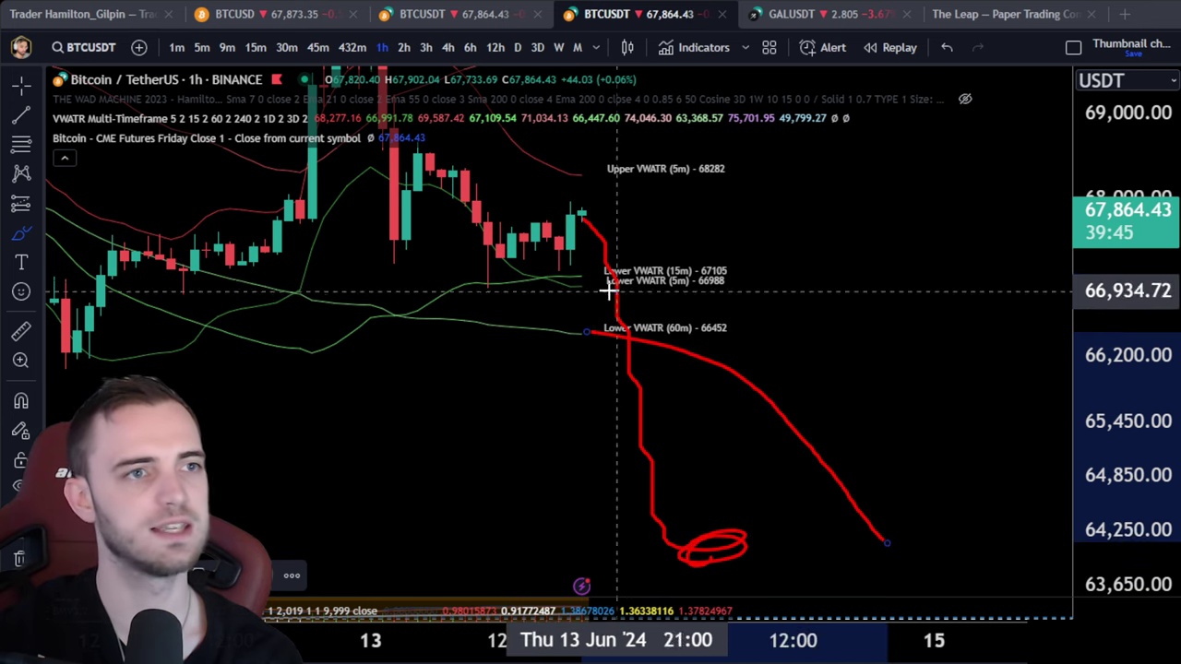
mouse_move(585, 288)
mouse_down()
mouse_move(804, 375)
mouse_move(934, 508)
mouse_up()
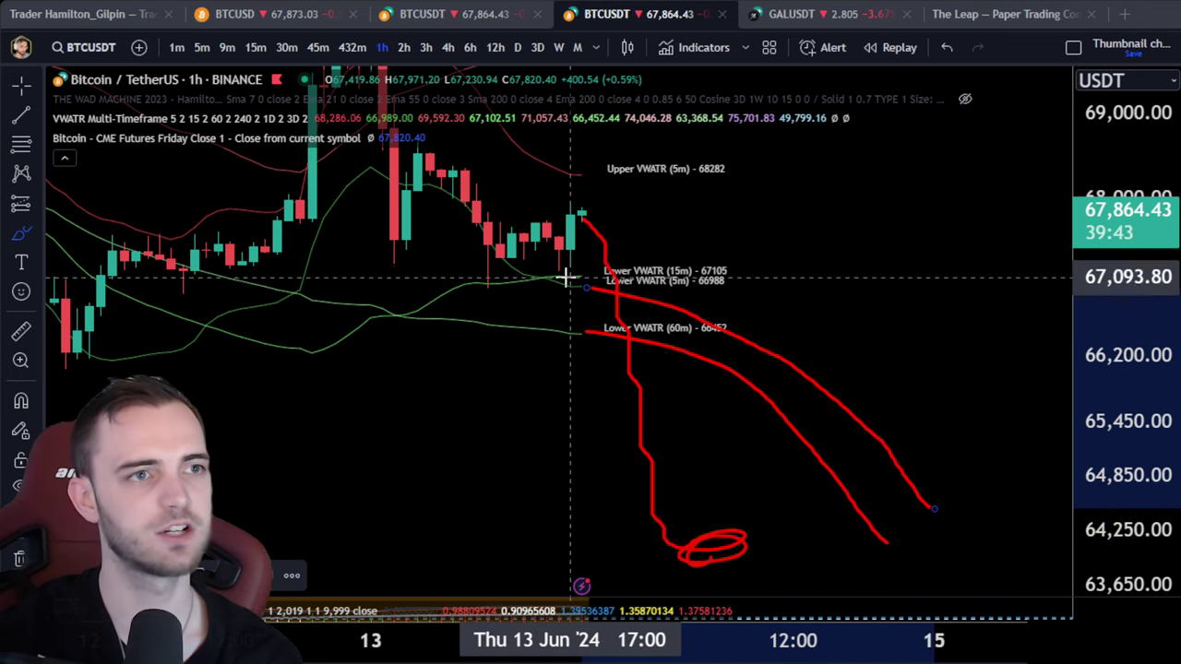
mouse_move(572, 275)
mouse_down()
mouse_move(796, 335)
mouse_move(886, 384)
mouse_move(957, 472)
mouse_up()
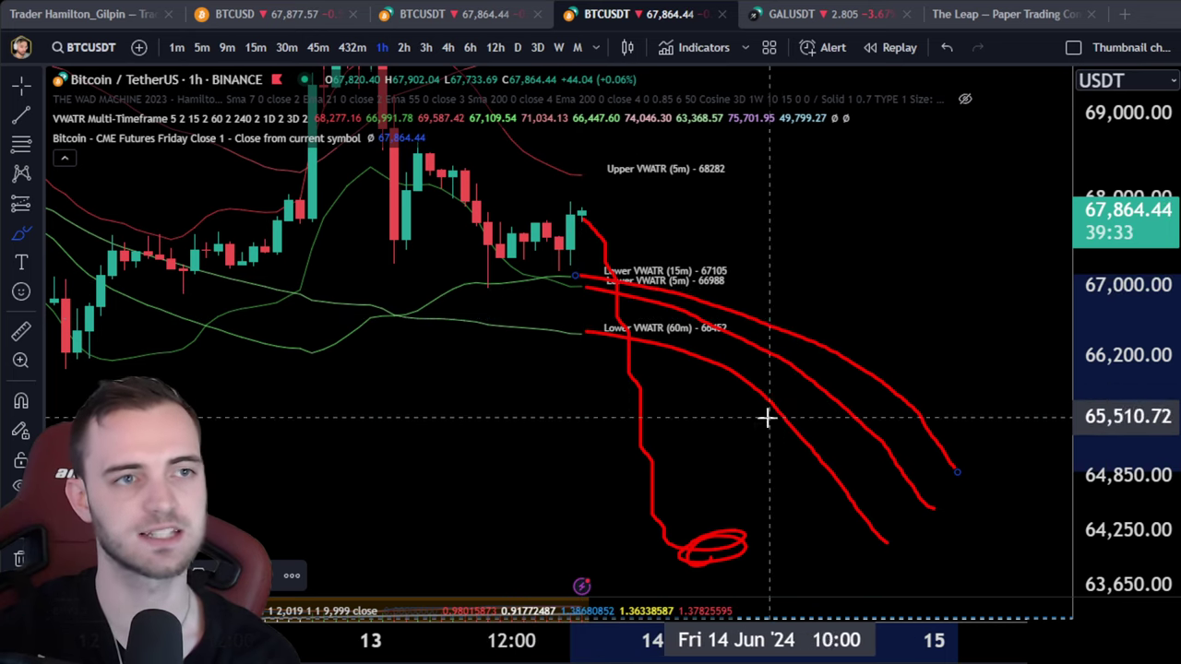
Step: Examine the upper VWATR levels and the lower levels down to the 4h band against the sketched pullback
scroll(825, 316, up, 2)
drag(721, 189, 919, 382)
key(Delete)
mouse_move(634, 222)
mouse_down()
mouse_move(835, 390)
mouse_move(822, 484)
mouse_up()
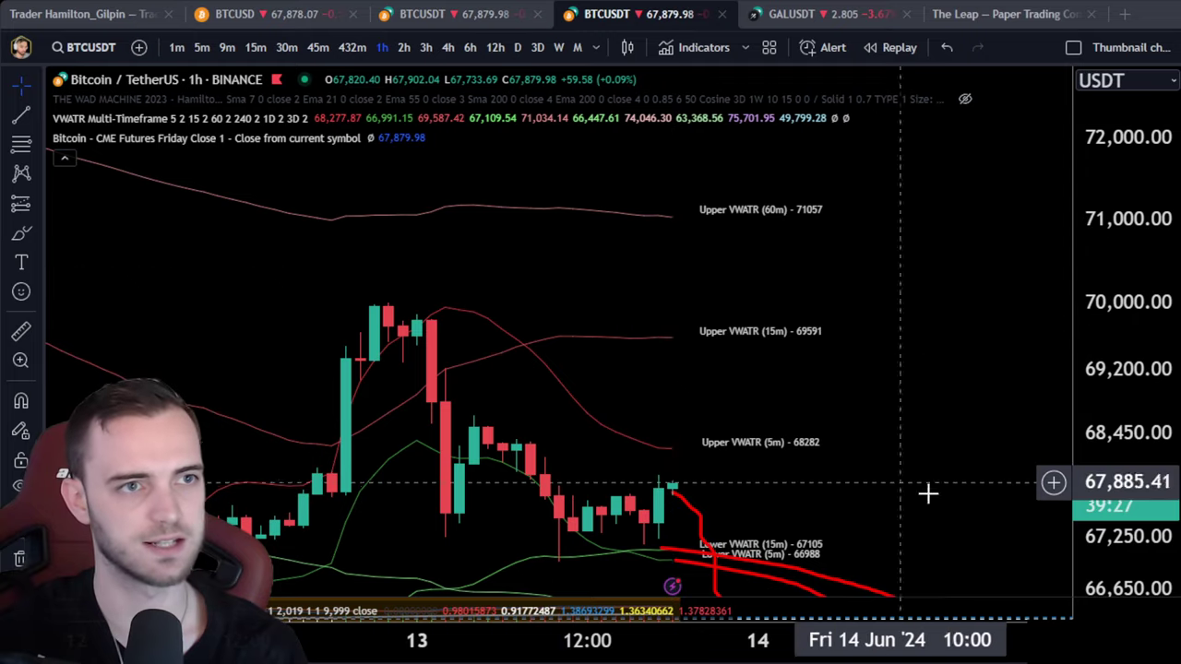
drag(928, 490, 898, 408)
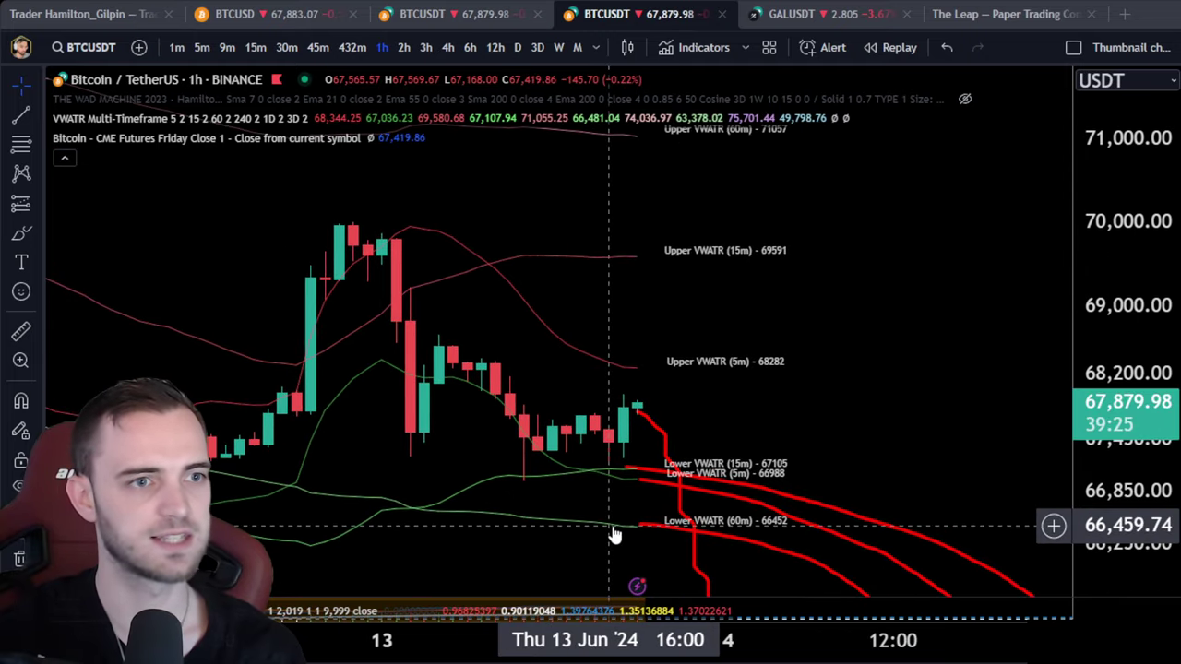
drag(1006, 366, 1007, 385)
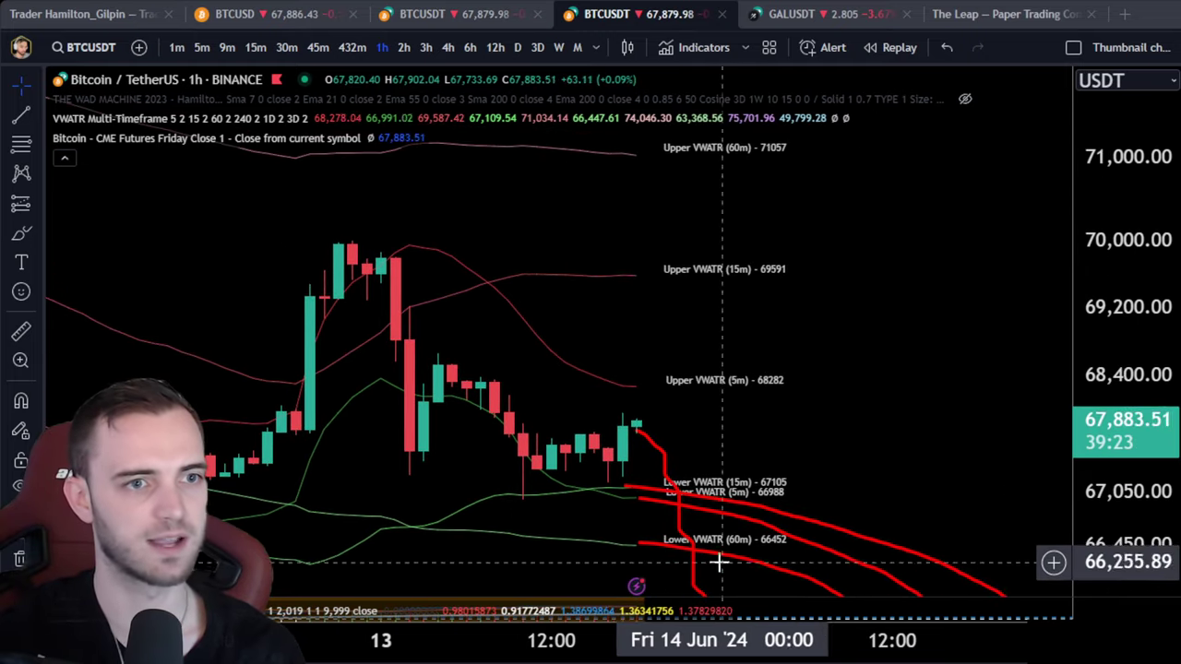
drag(828, 490, 840, 214)
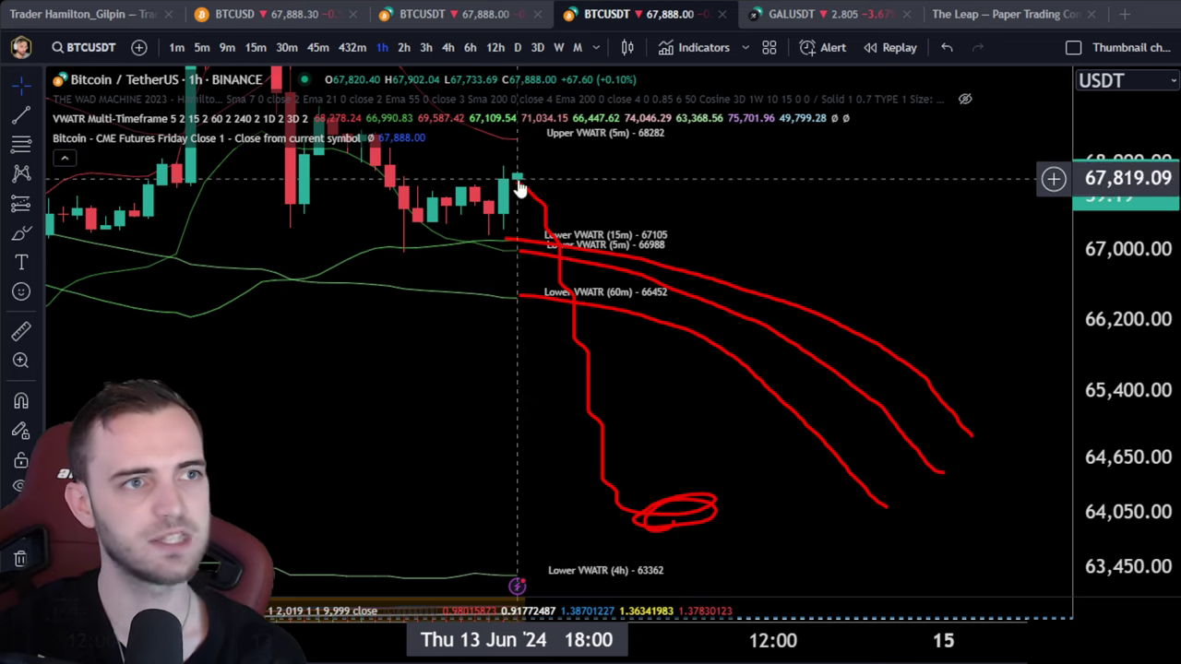
Step: Brush a red rebound path from the circled low near 64,000 through a marked point near 64,950 up to about 66,150
click(20, 232)
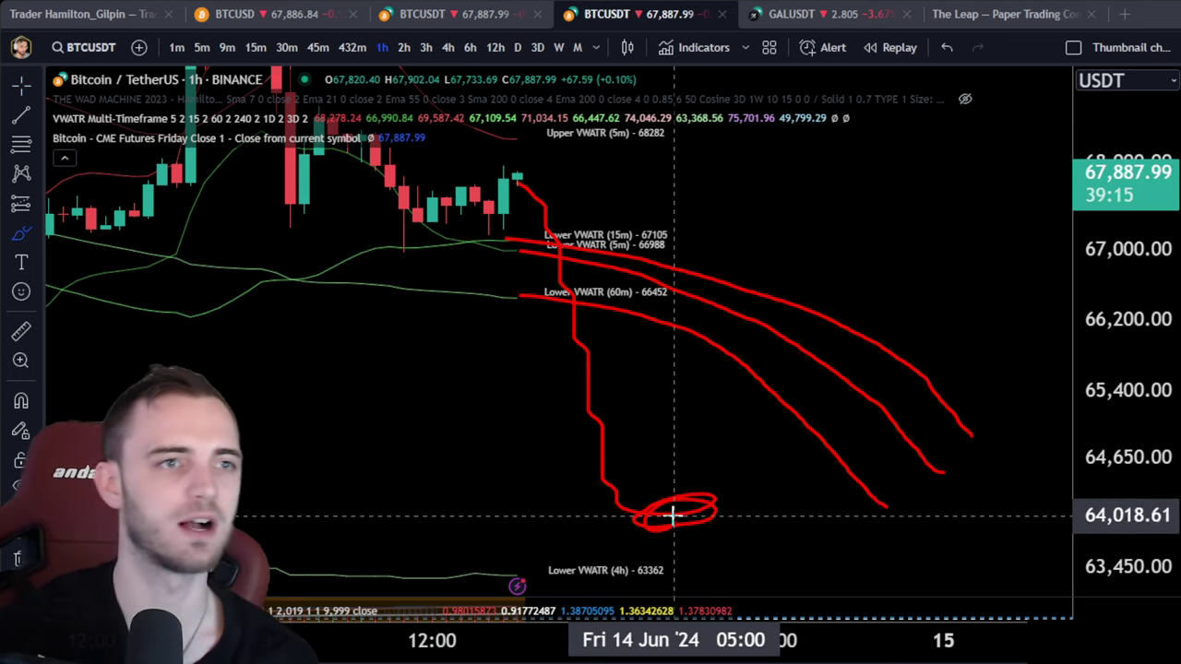
mouse_move(683, 513)
mouse_down()
mouse_move(747, 514)
mouse_move(801, 449)
mouse_up()
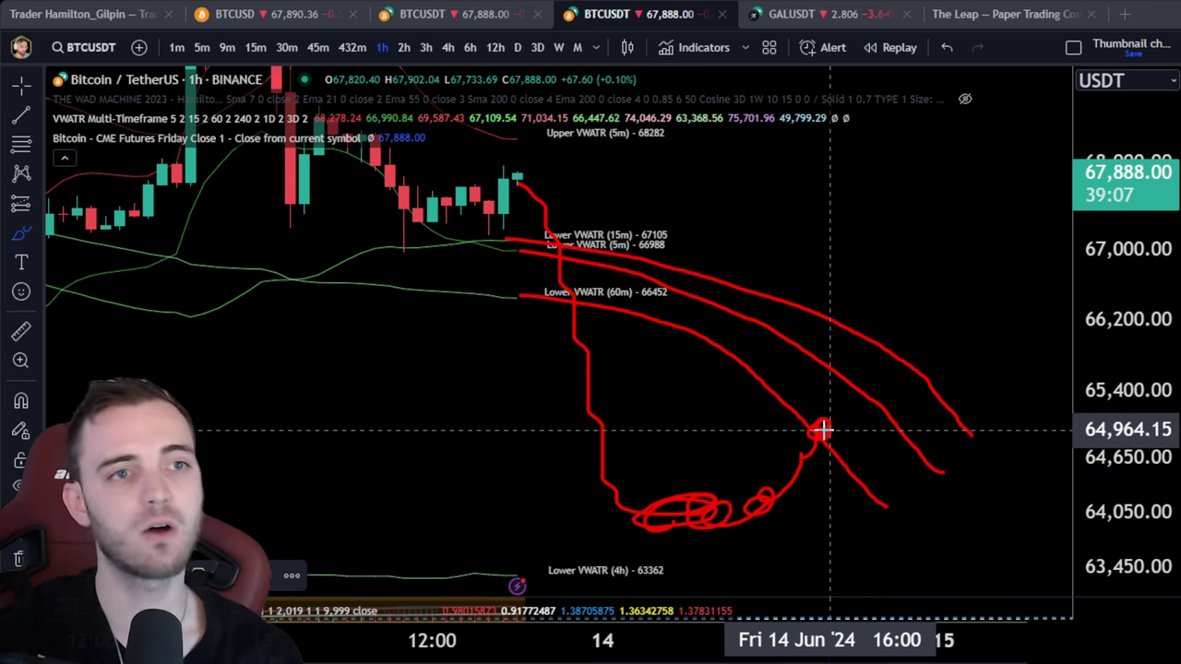
drag(832, 374, 843, 325)
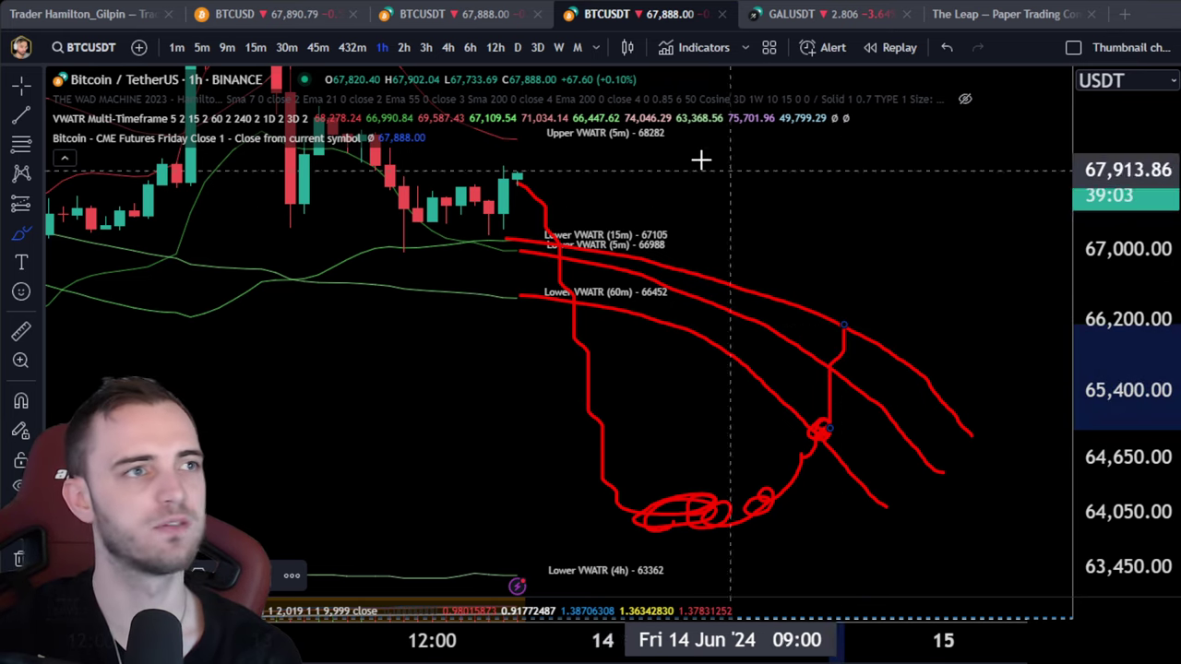
Step: Show the hidden WAD Machine 2023 indicator and review its moving averages against recent candles and the sketched path
click(967, 98)
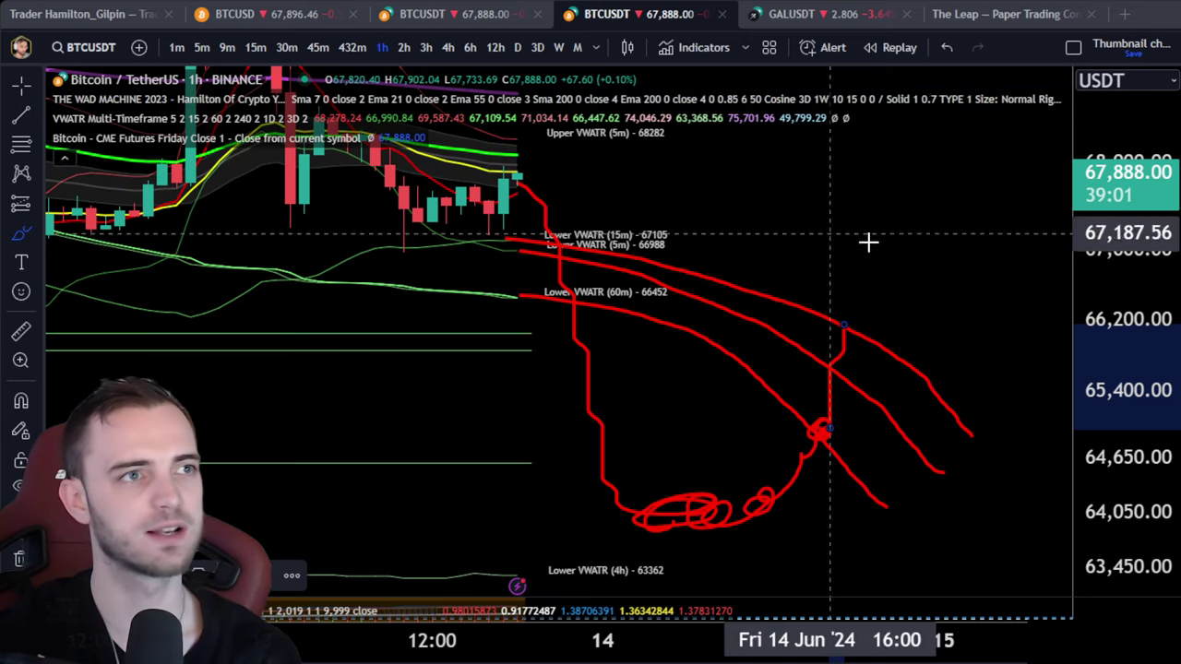
drag(773, 226, 1068, 376)
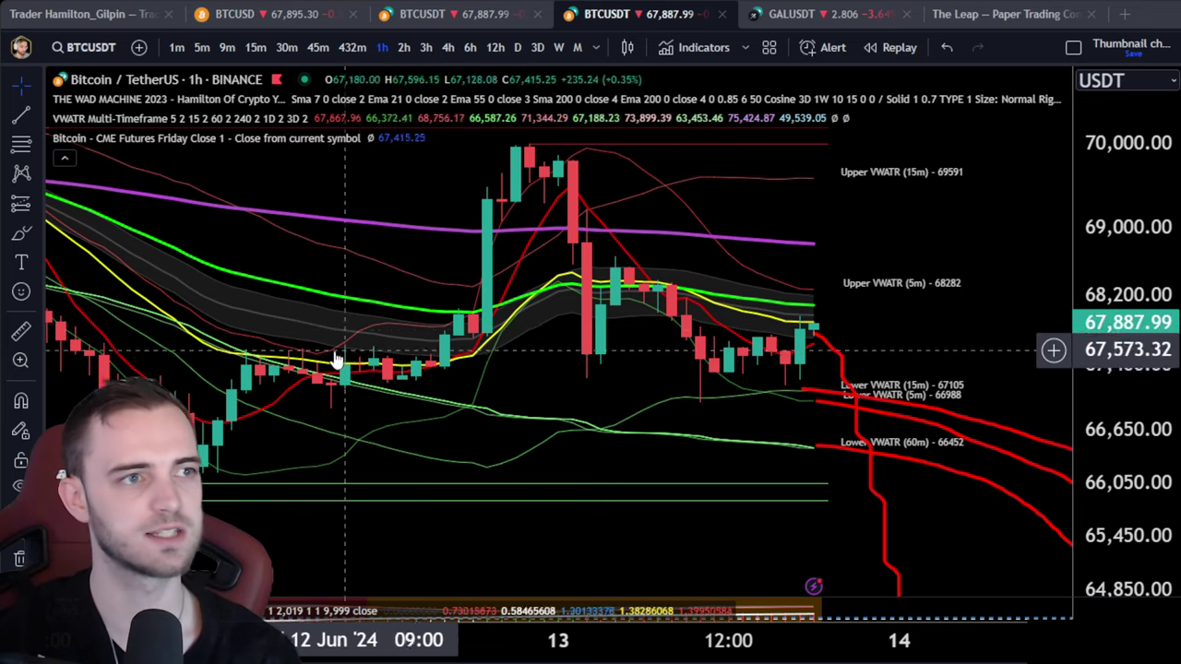
drag(978, 349, 591, 141)
drag(854, 286, 676, 388)
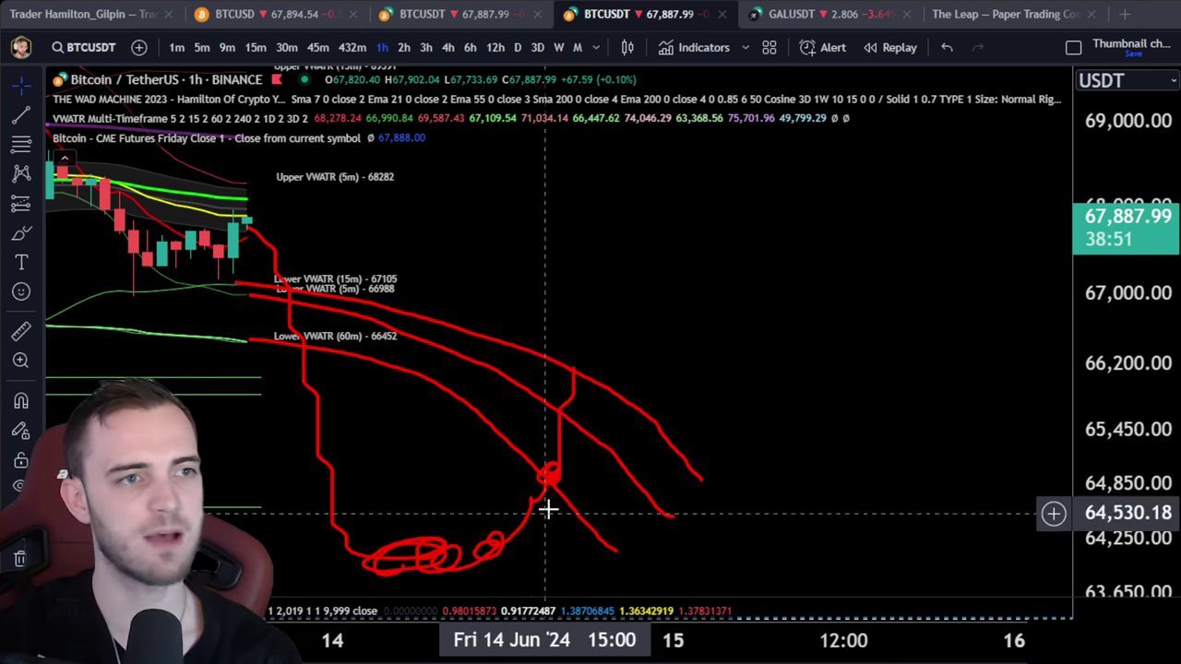
Step: Remove the three falling red curves projected from the lower 5m, 15m and 60m VWATR lines
click(19, 235)
key(ctrl+z)
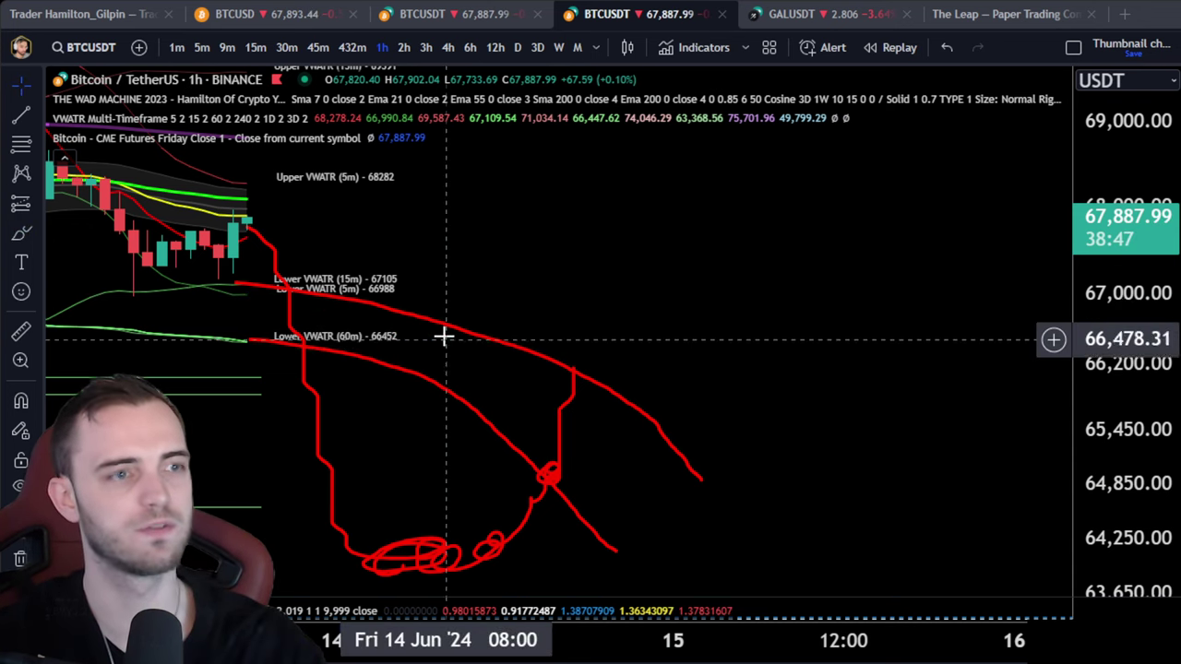
key(ctrl+z)
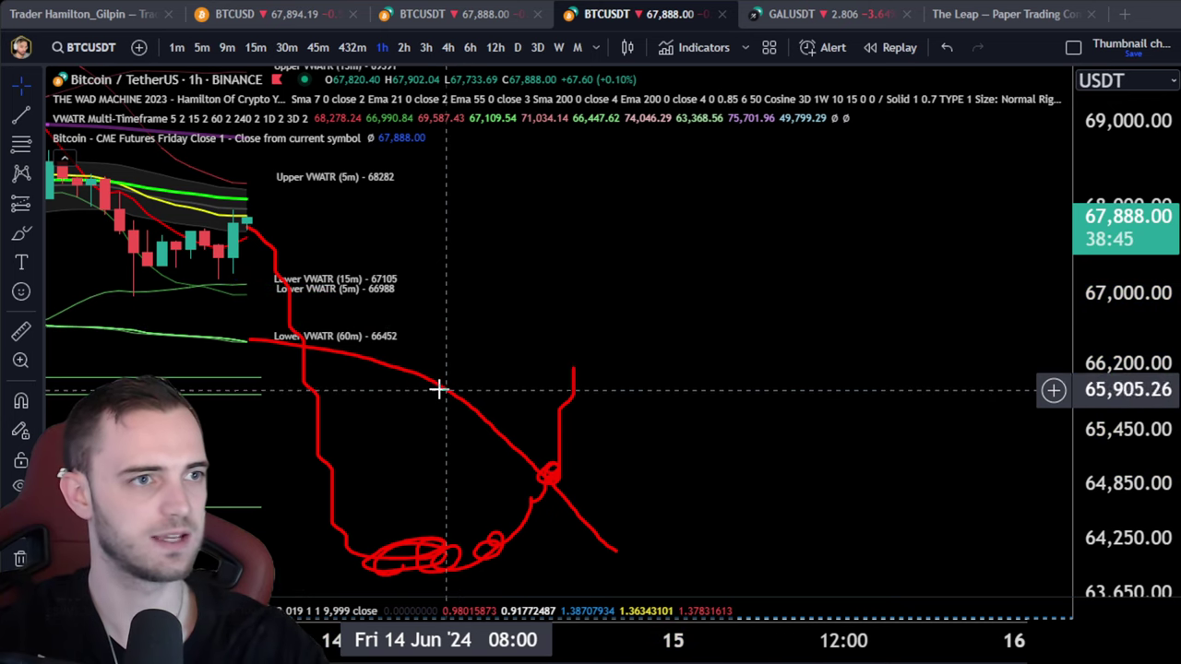
key(ctrl+z)
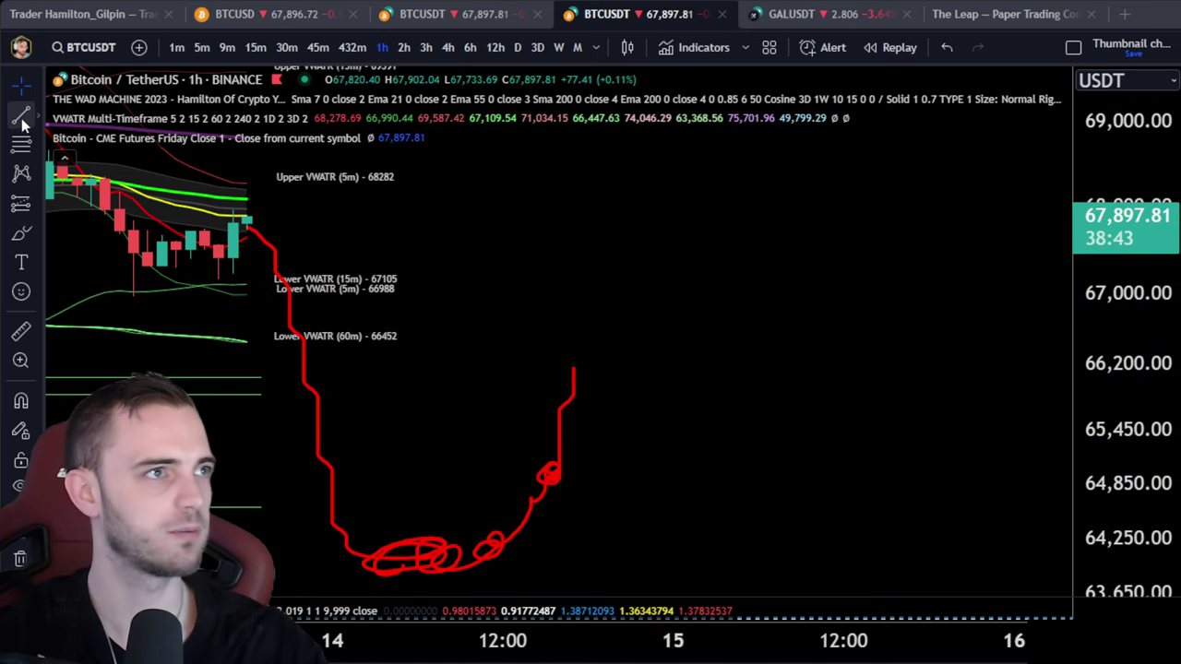
Step: Brush three steeper red curves from the lower 60m, 5m and 15m VWATR lines converging at about 64,500, and circle their crossing with the rebound
click(21, 238)
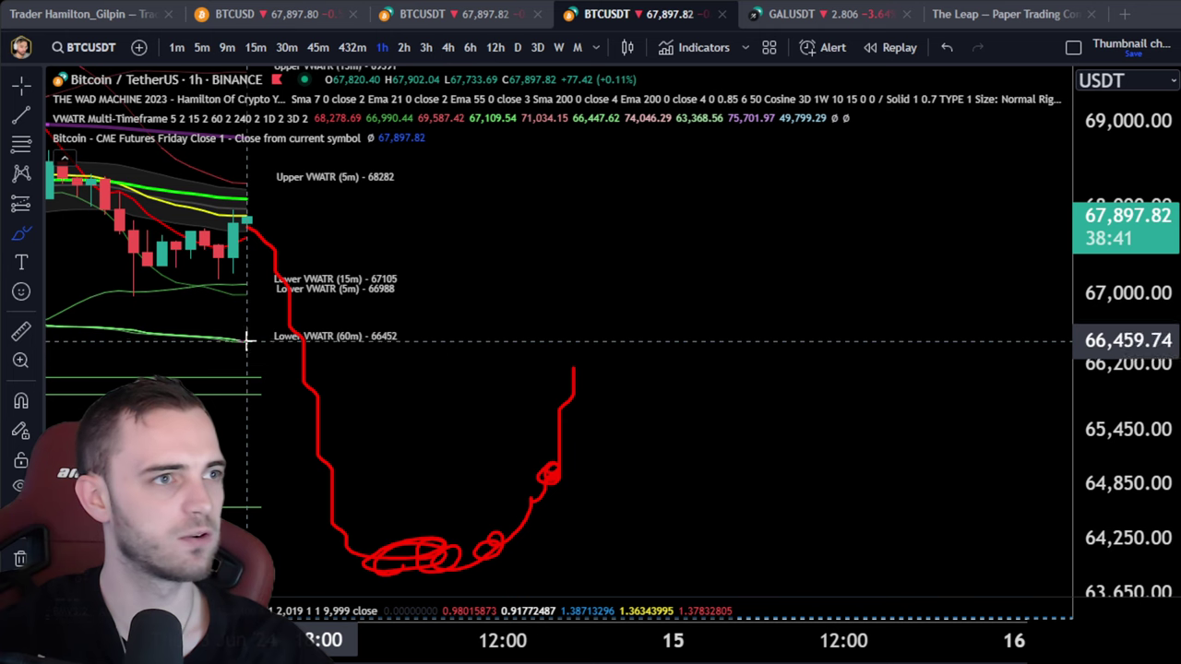
mouse_move(248, 338)
mouse_down()
mouse_move(409, 414)
mouse_move(570, 514)
mouse_up()
mouse_move(249, 297)
mouse_down()
mouse_move(498, 440)
mouse_move(573, 513)
mouse_up()
mouse_move(238, 294)
mouse_down()
mouse_move(520, 456)
mouse_move(572, 513)
mouse_up()
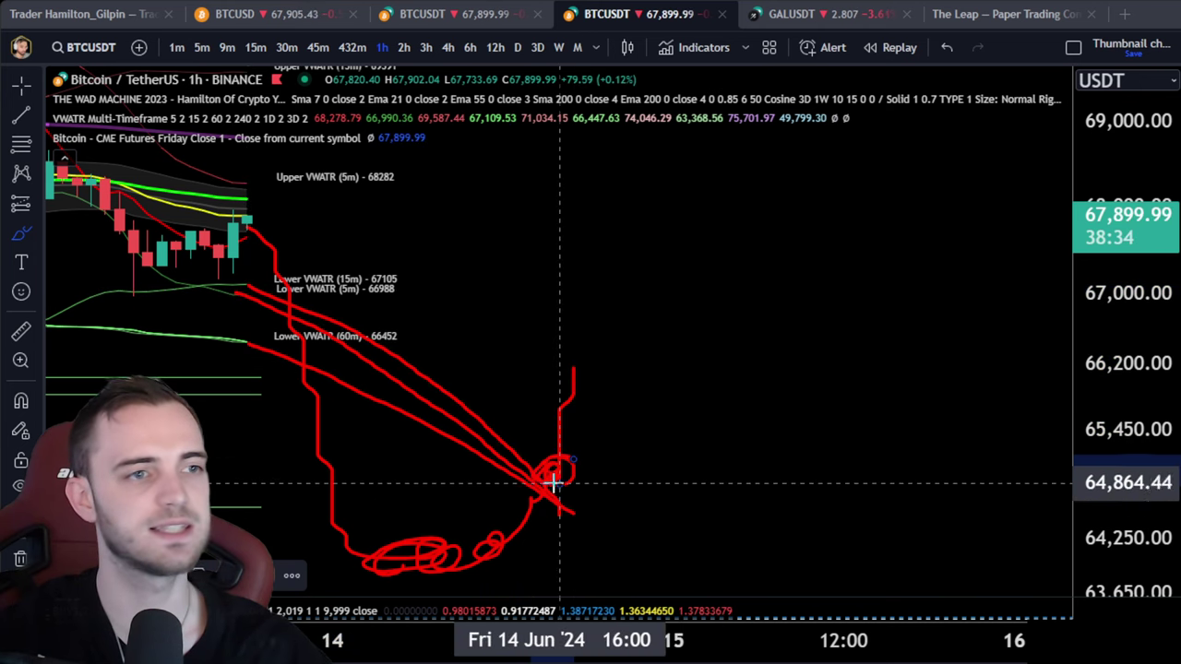
Step: Recolour the three converging VWATR projection curves green
scroll(759, 496, up, 2)
key(Escape)
mouse_move(659, 481)
mouse_down()
mouse_move(790, 410)
mouse_move(763, 477)
mouse_up()
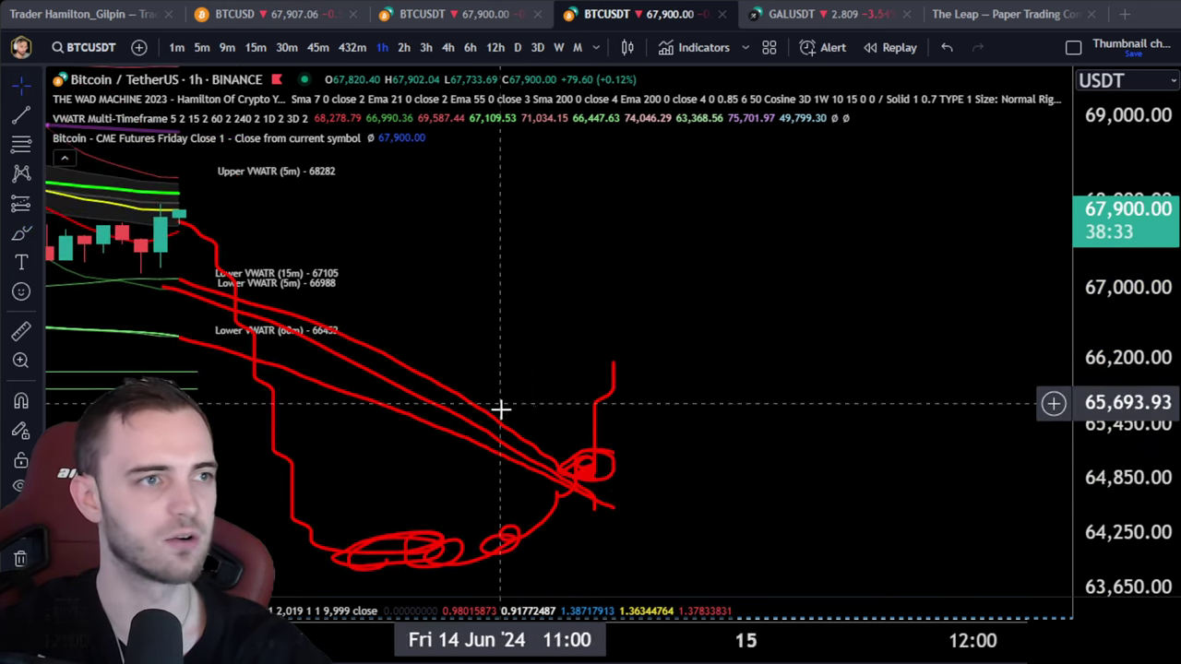
right_click(543, 309)
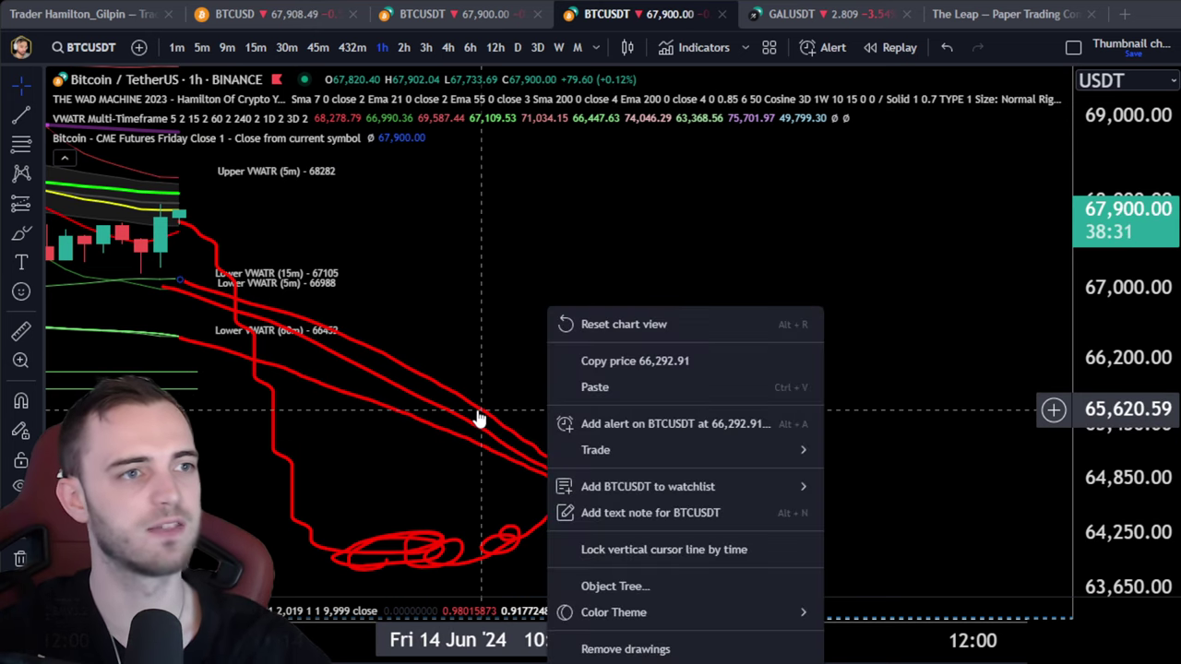
click(480, 416)
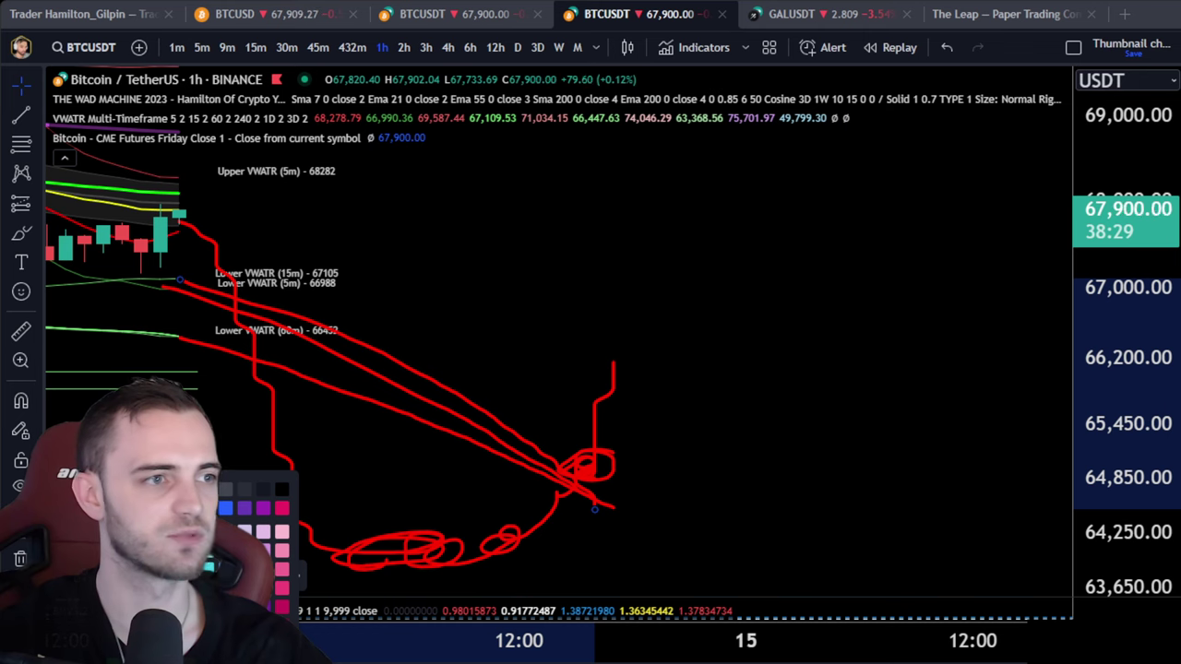
click(170, 509)
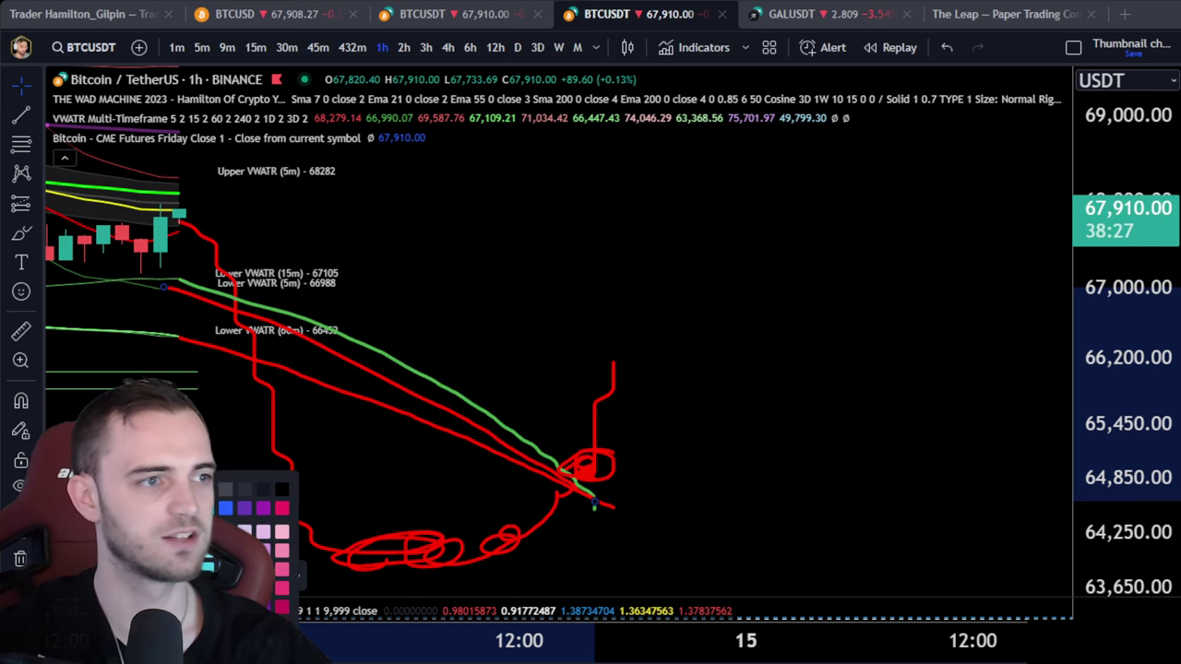
click(169, 509)
click(347, 397)
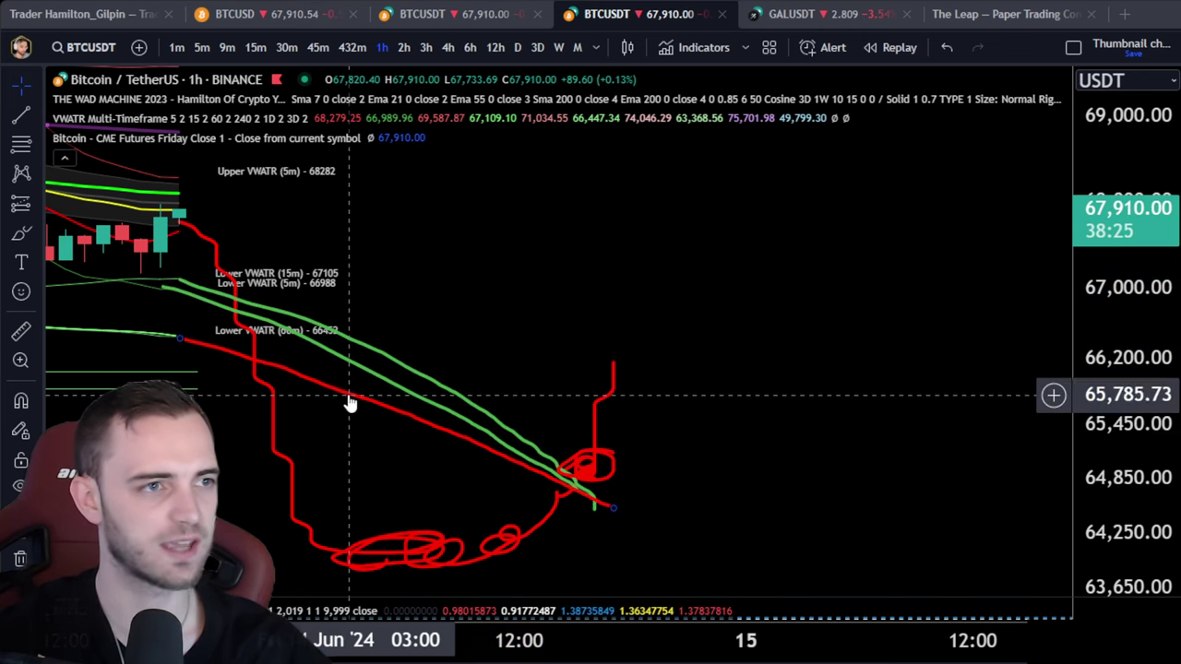
click(349, 401)
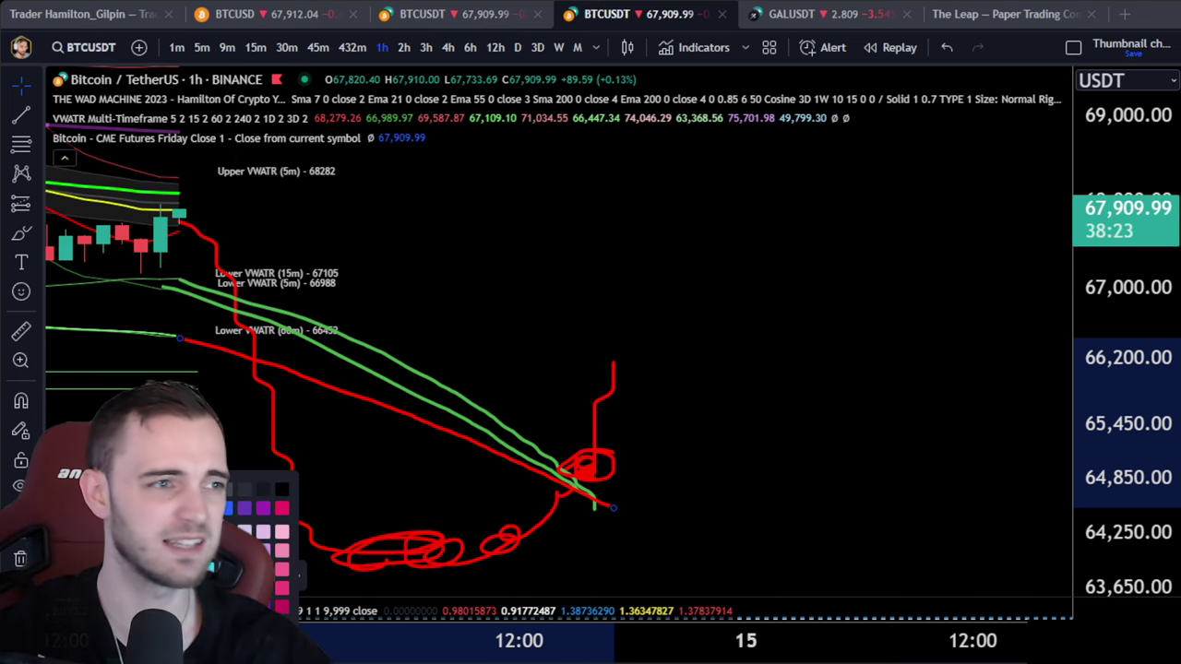
click(170, 508)
click(825, 533)
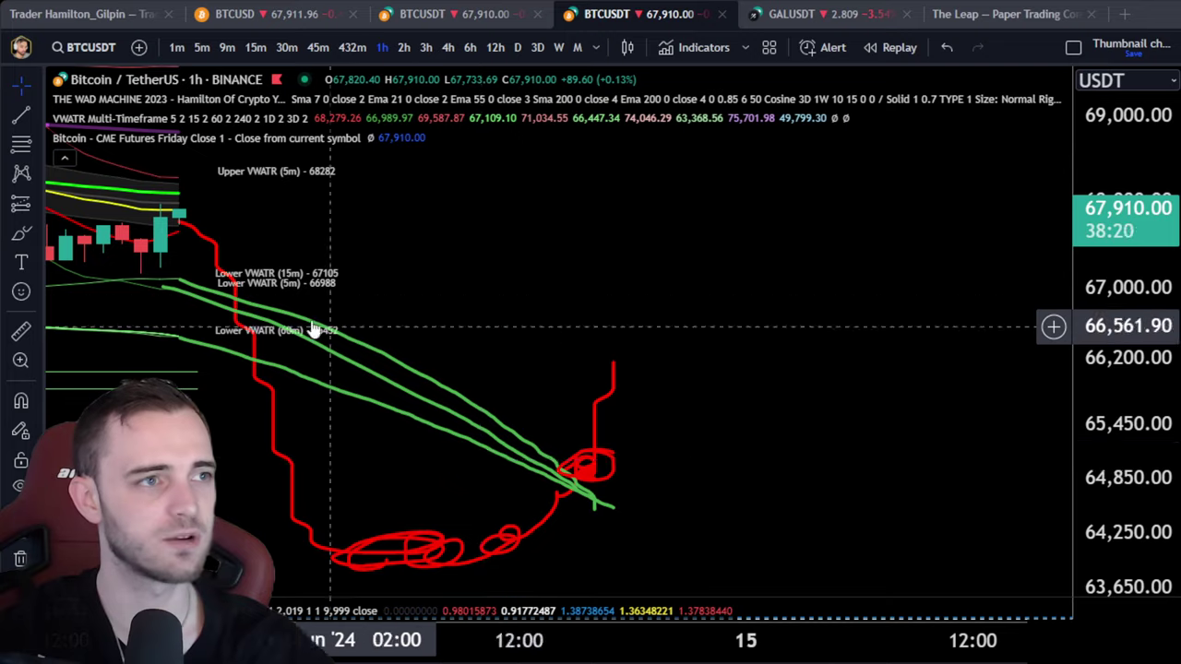
Step: Brush a short path through the crossing, from about 64,400 up to 65,200 and back to 64,850, and recolour it pinkish red
mouse_move(543, 285)
mouse_down()
mouse_move(818, 309)
mouse_move(774, 304)
mouse_up()
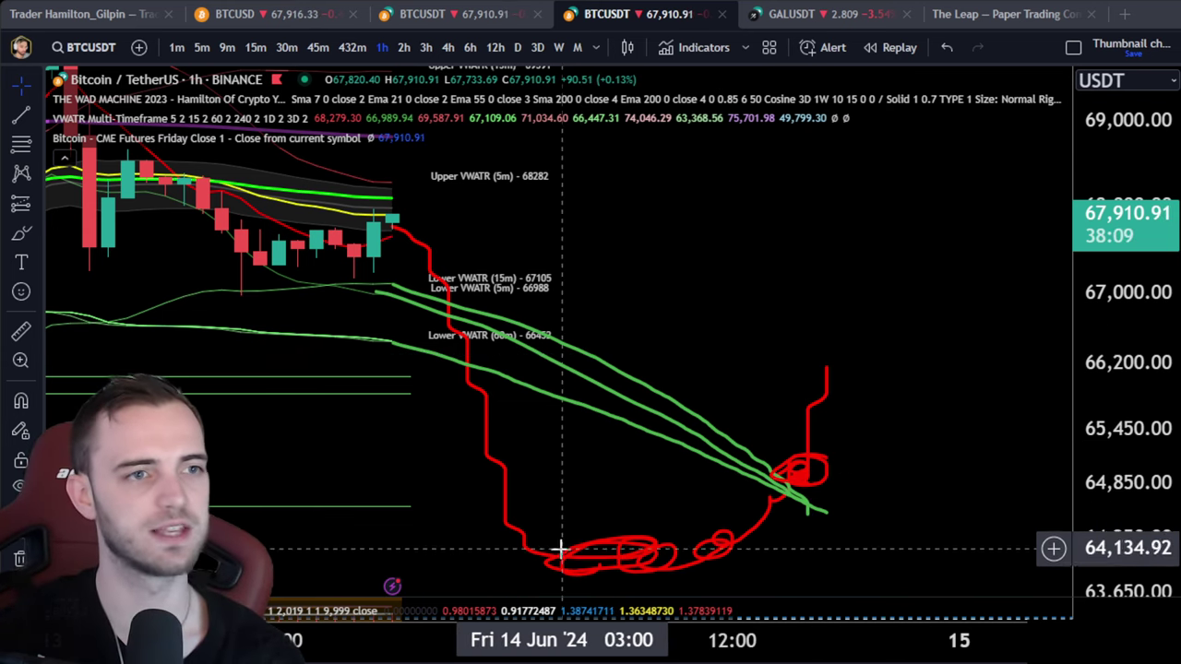
drag(922, 511, 696, 428)
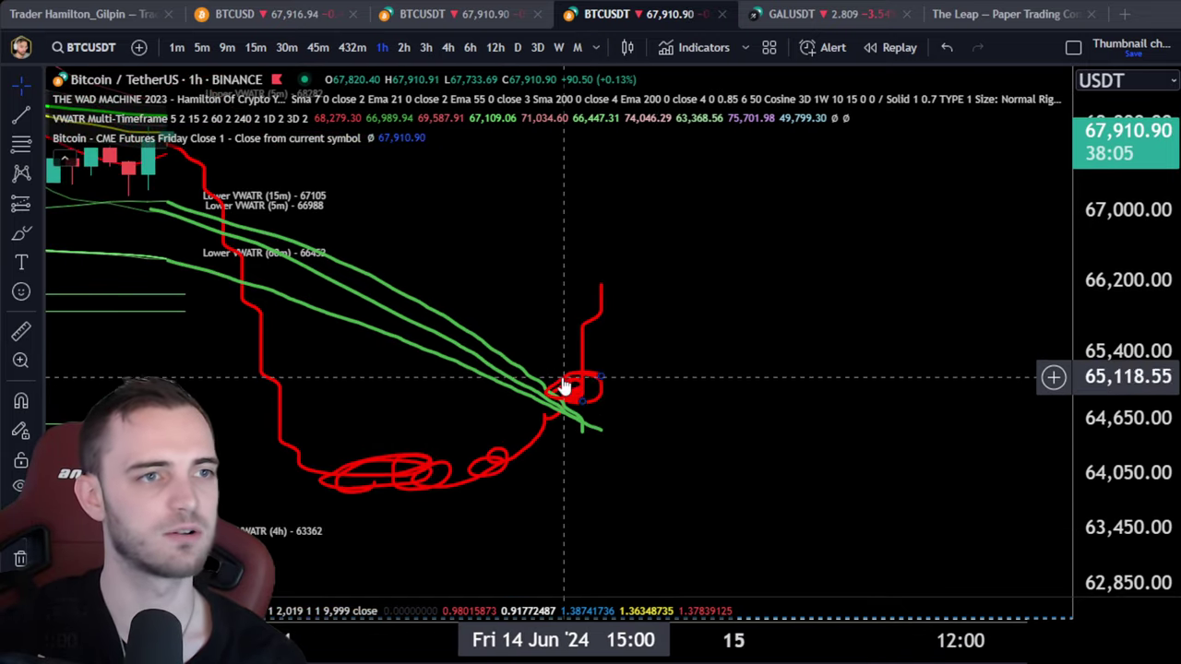
click(20, 234)
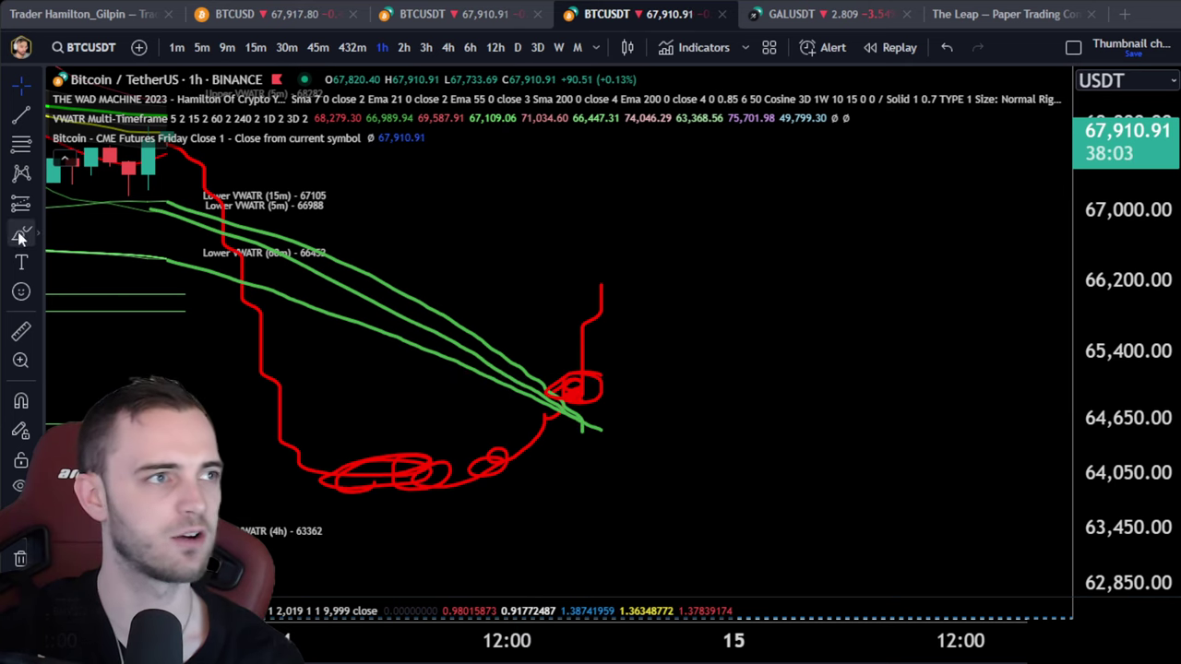
drag(529, 441, 584, 400)
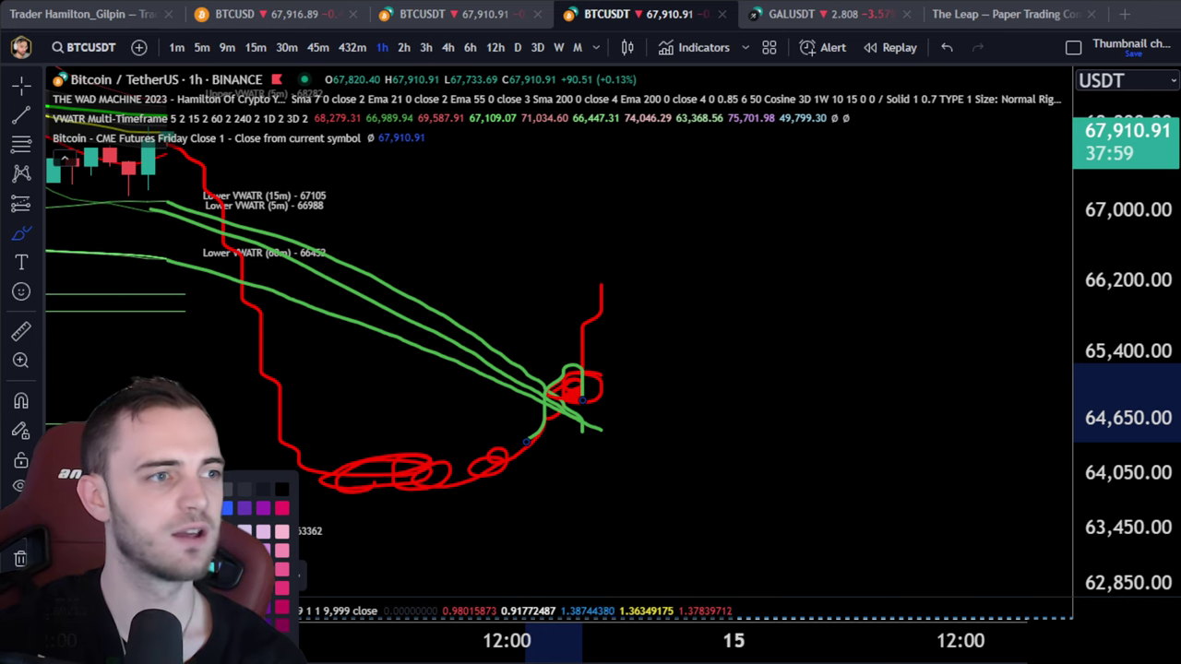
drag(683, 343, 645, 453)
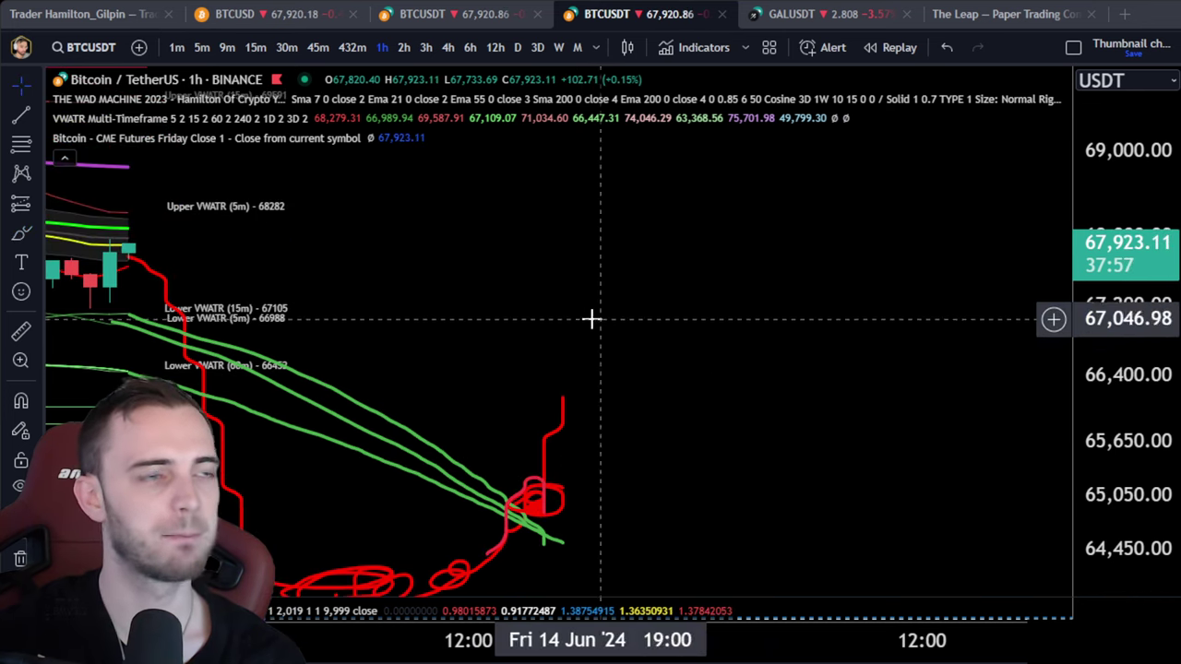
Step: Mark a price range over the final rebound leg from about 64,920 to about 66,150
click(39, 205)
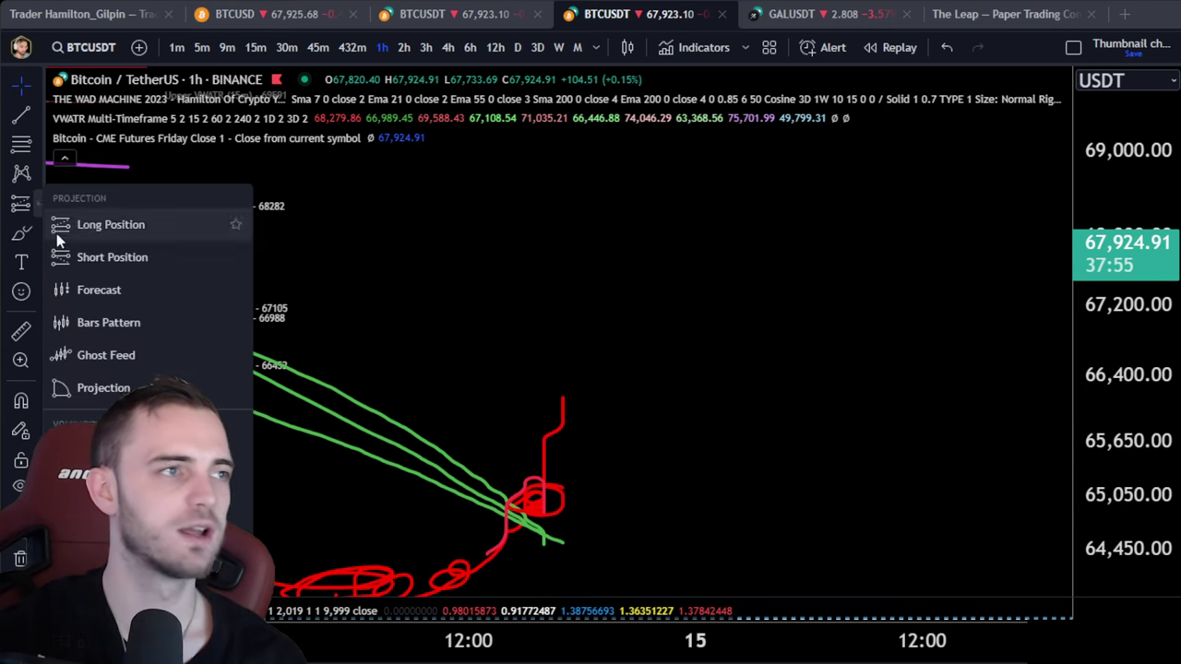
click(92, 224)
mouse_move(545, 507)
mouse_down()
mouse_move(638, 392)
mouse_move(658, 397)
mouse_up()
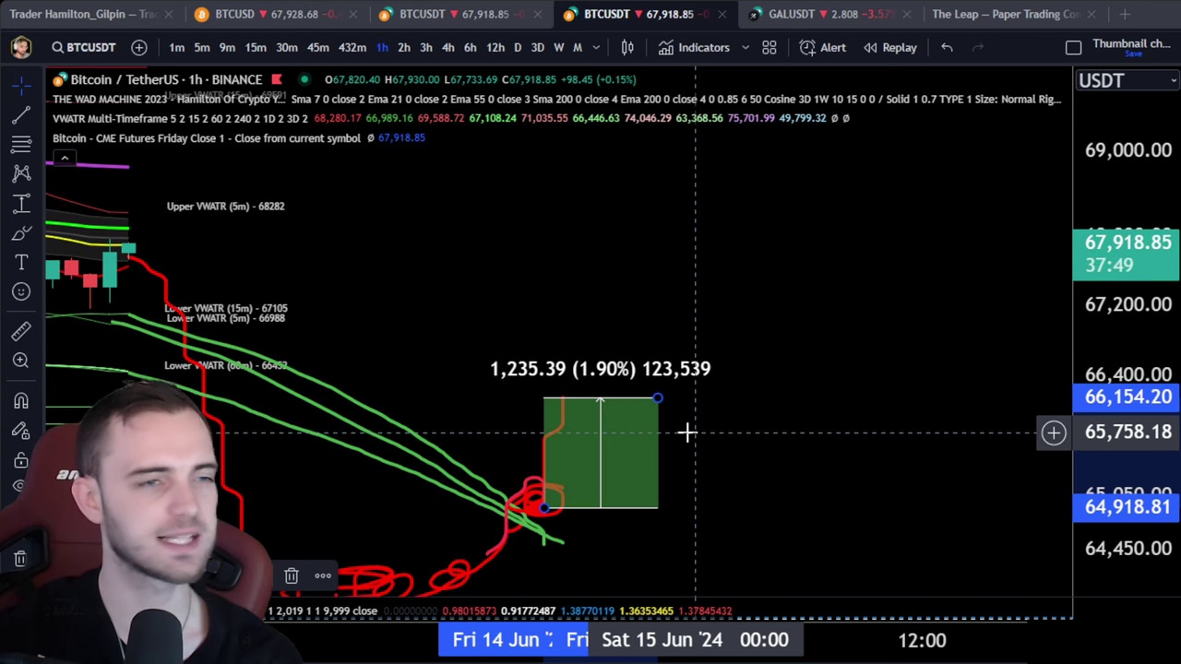
scroll(687, 432, up, 2)
right_click(698, 464)
click(633, 538)
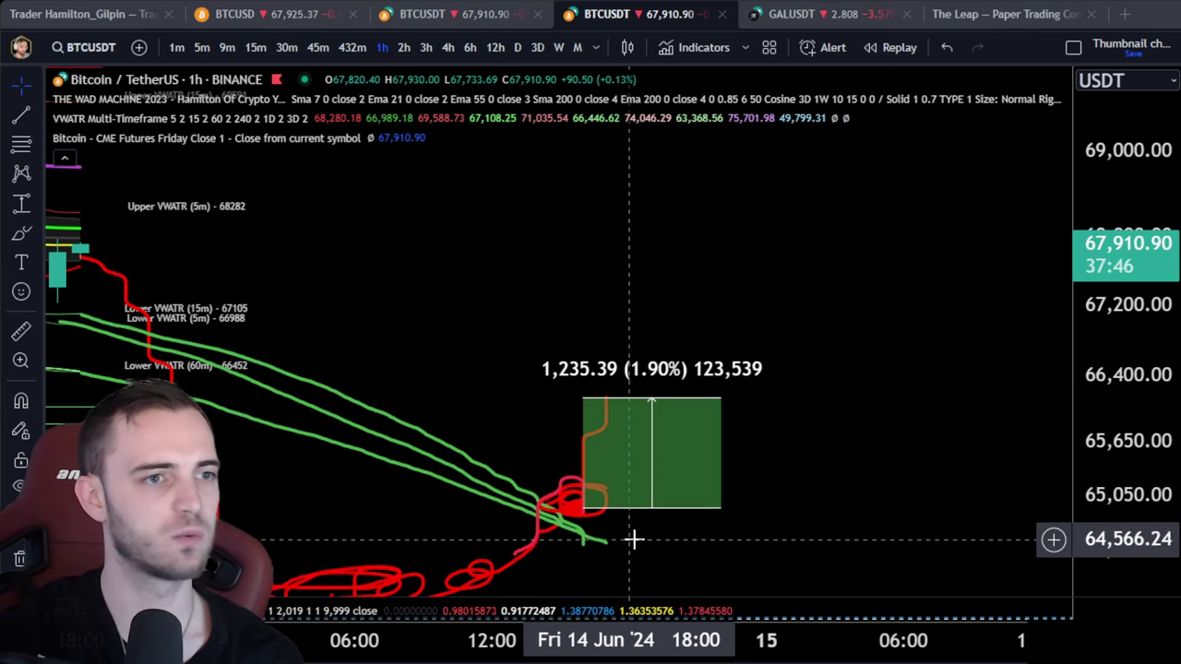
drag(633, 538, 836, 458)
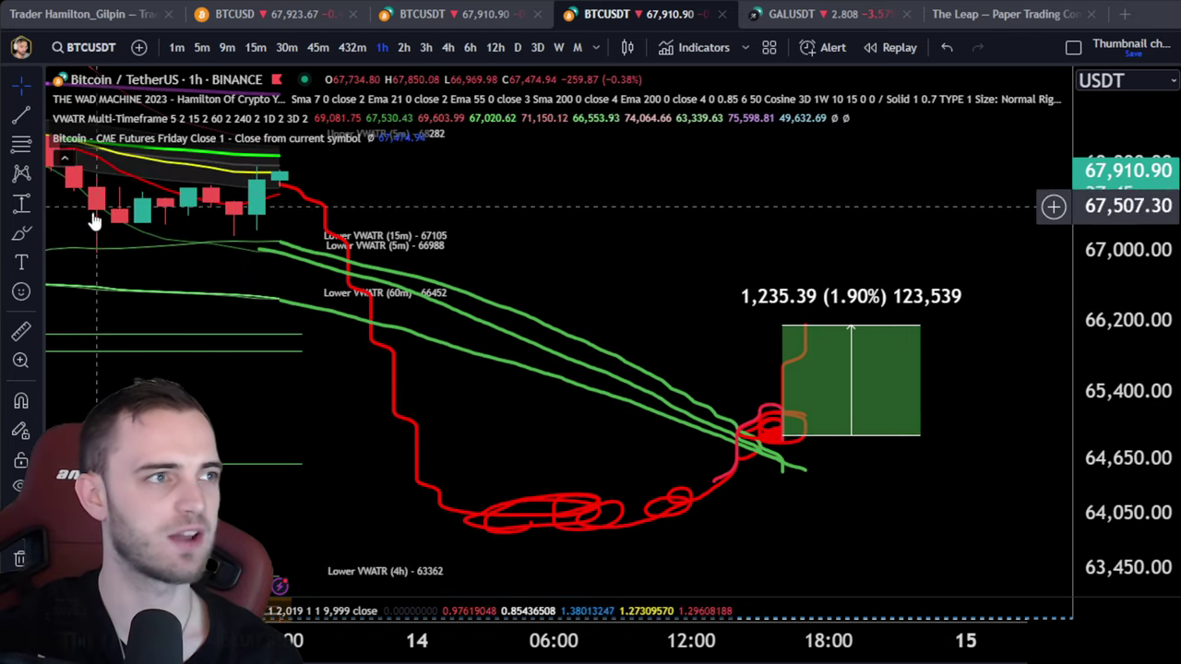
Step: Brush a falling pinkish-red extension of the red moving average to about 64,250, and undo the trial bounce path sketched against it
click(20, 235)
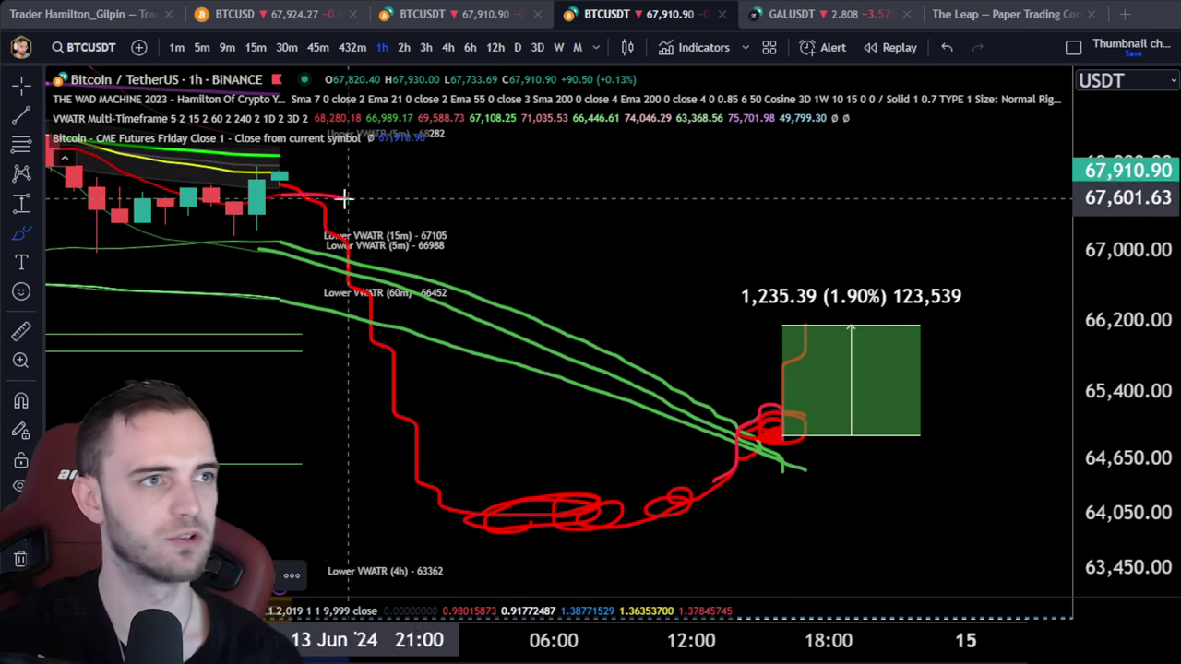
mouse_move(343, 198)
mouse_down()
mouse_move(641, 439)
mouse_move(801, 494)
mouse_up()
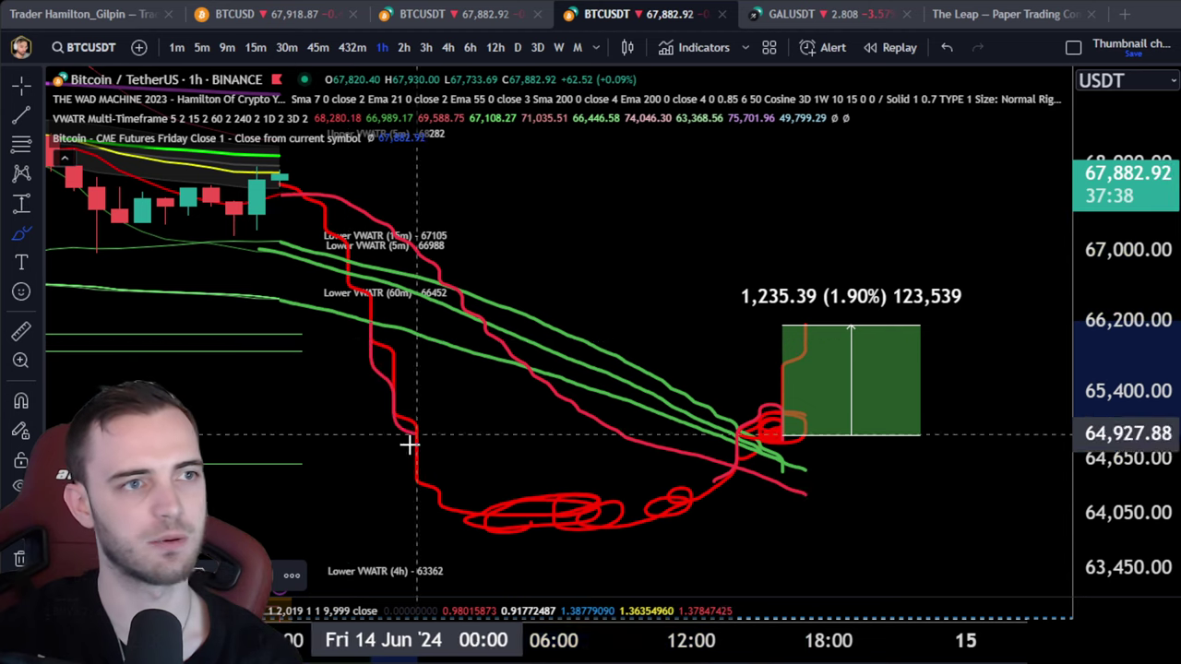
mouse_move(408, 445)
mouse_down()
mouse_move(498, 492)
mouse_move(563, 410)
mouse_move(657, 526)
mouse_up()
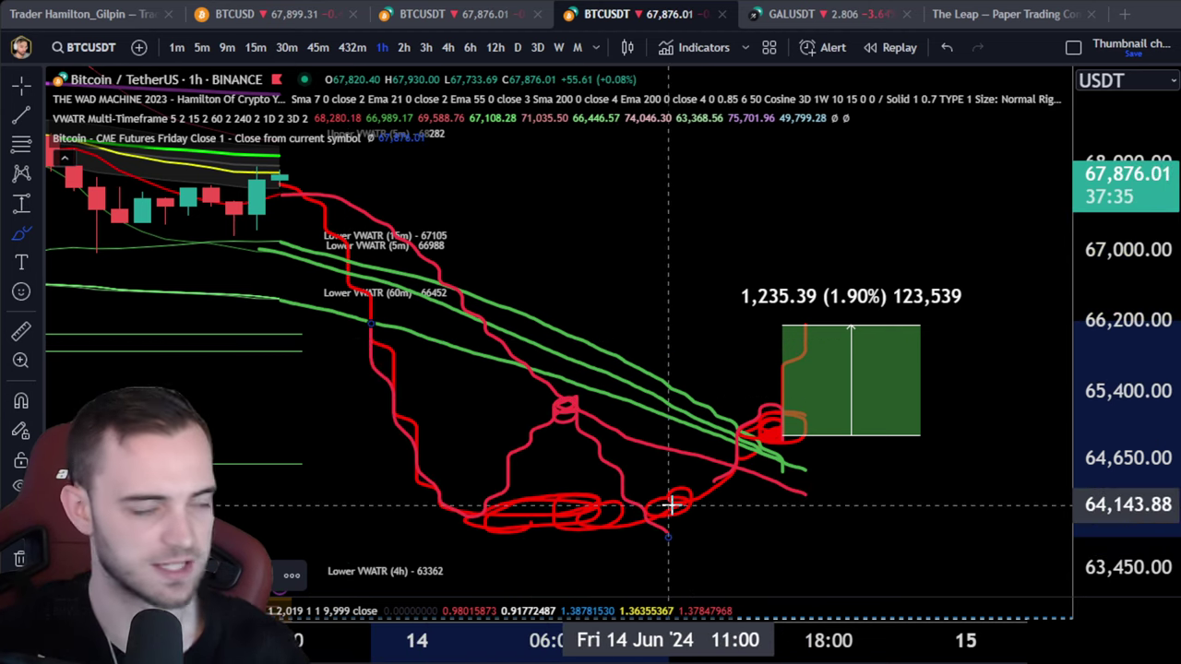
key(ctrl+z)
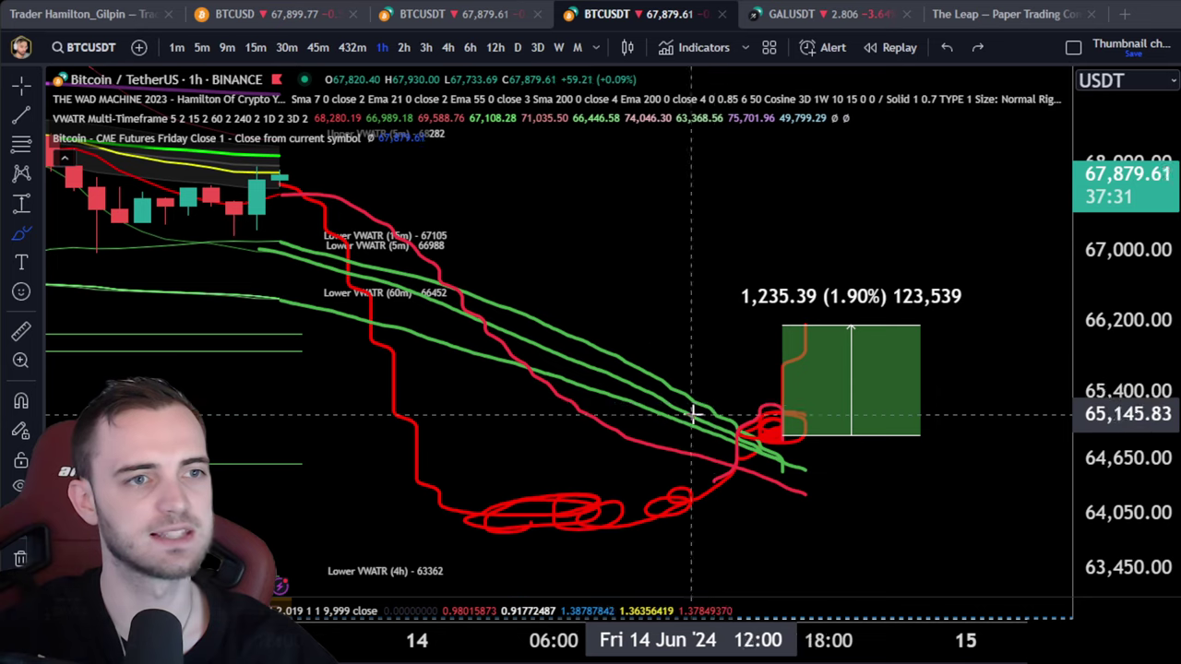
Step: Brush a rising breakout path from the latest candle past the upper 5m VWATR level to about 69,000
scroll(935, 364, up, 1)
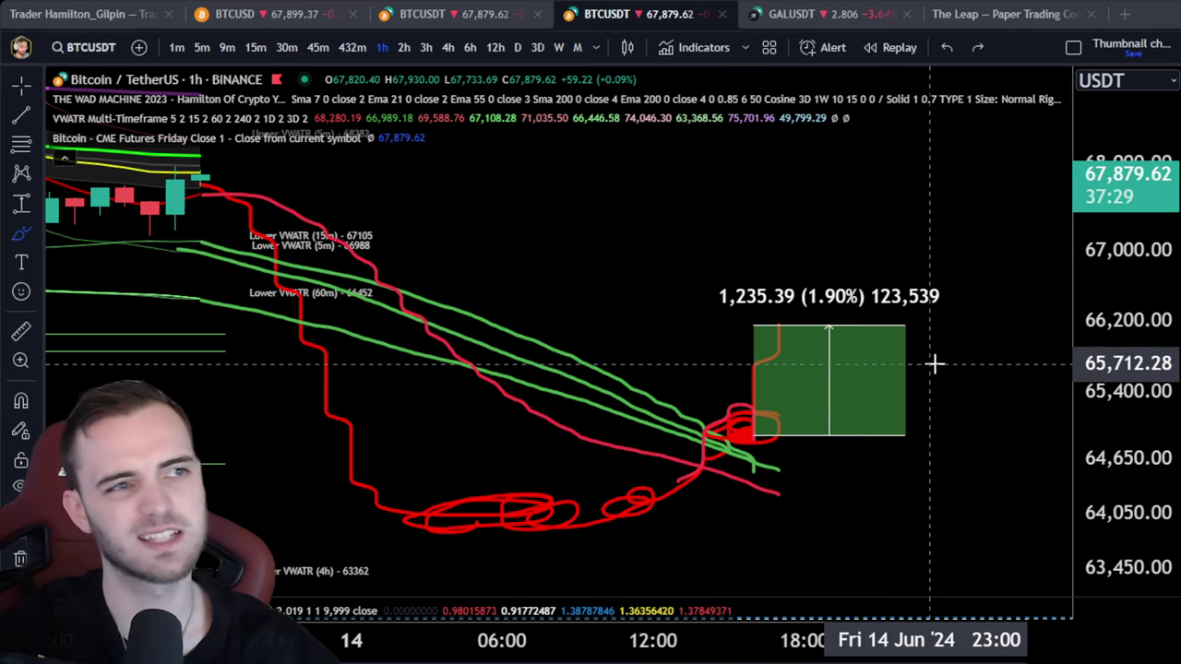
drag(569, 232, 867, 447)
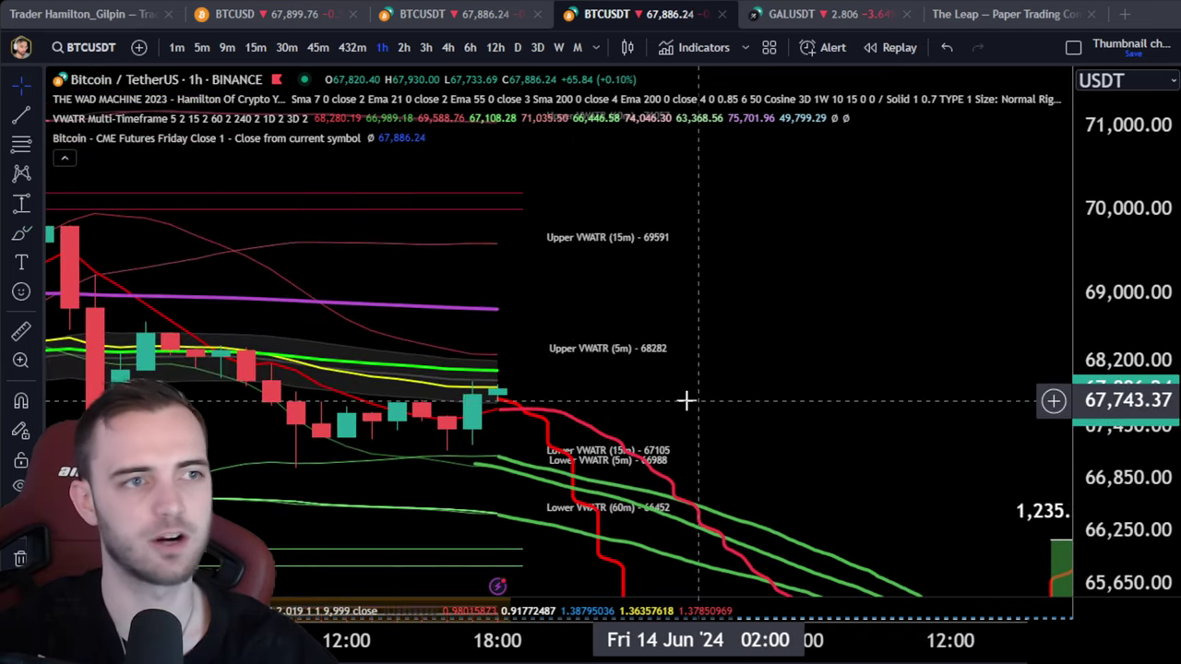
right_click(671, 375)
drag(671, 375, 691, 524)
click(22, 233)
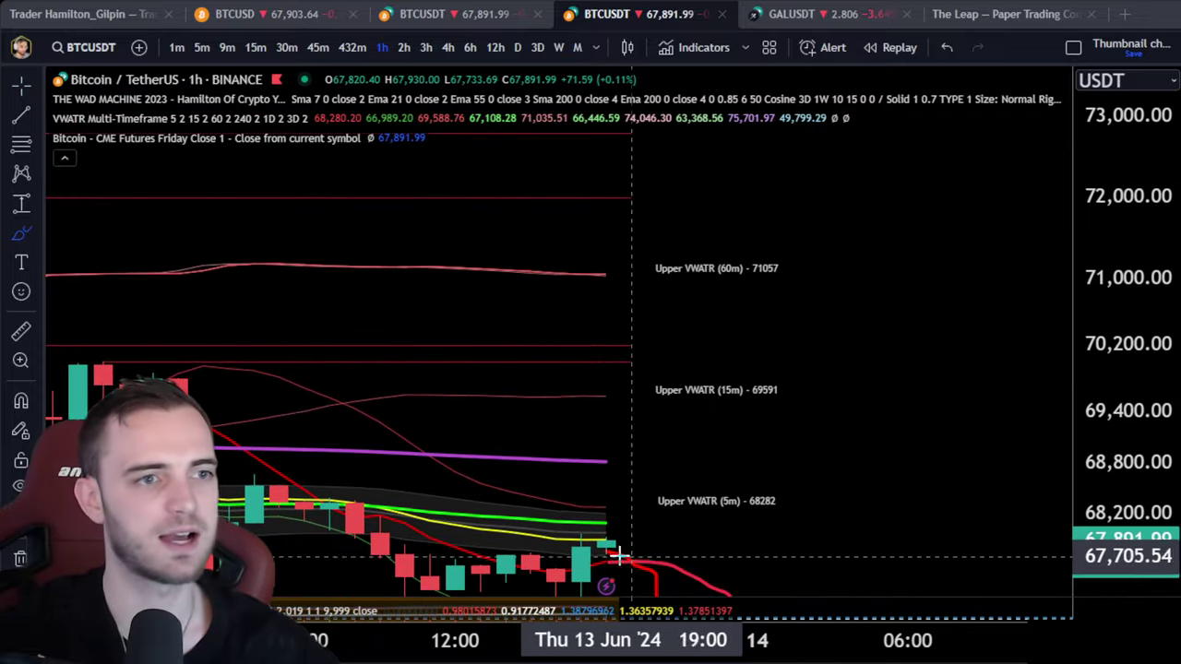
drag(602, 546, 678, 452)
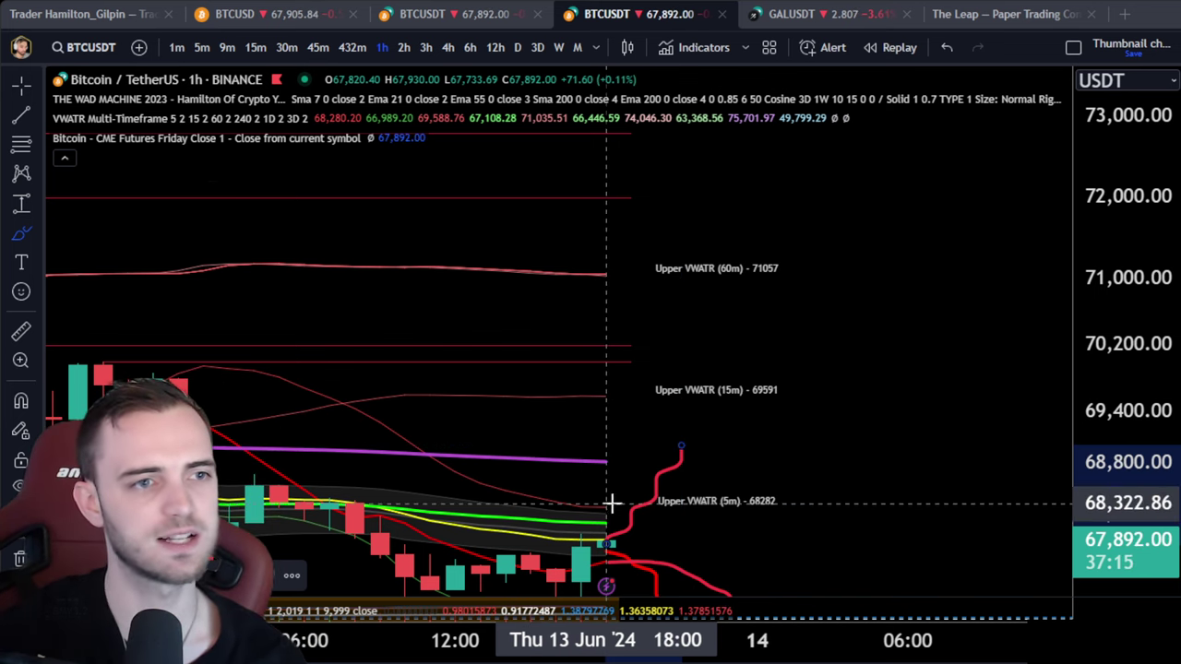
Step: Brush rising extensions of the upper 5m, 15m and 60m VWATR lines converging between about 72,000 and 72,600
mouse_move(604, 530)
mouse_down()
mouse_move(759, 409)
mouse_move(859, 179)
mouse_up()
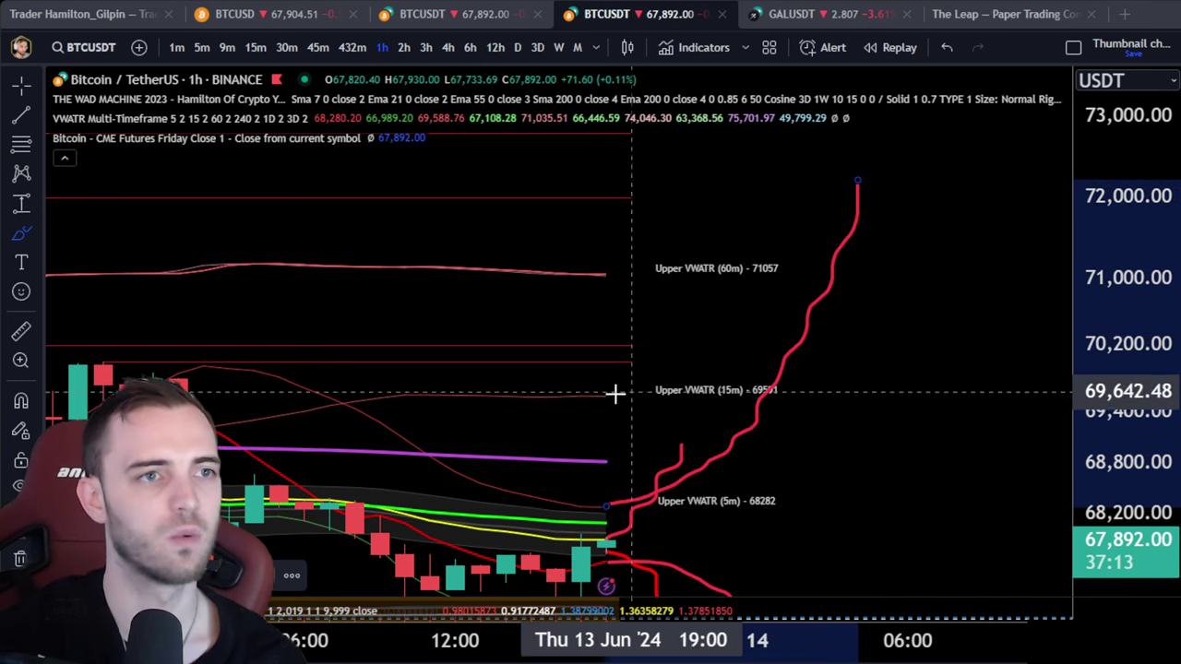
mouse_move(604, 394)
mouse_down()
mouse_move(810, 254)
mouse_move(883, 145)
mouse_up()
drag(610, 273, 883, 151)
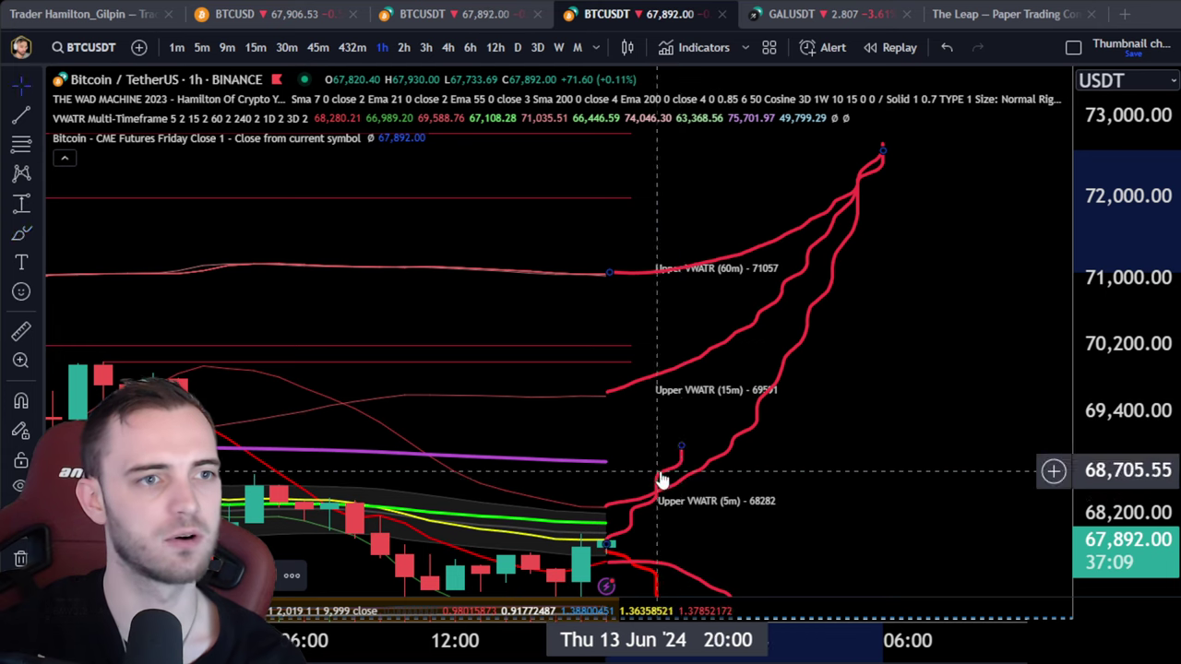
Step: Delete the short breakout path running from the latest candle past the upper 5m VWATR level
key(Delete)
mouse_move(765, 497)
mouse_down()
mouse_move(791, 463)
mouse_move(670, 516)
mouse_up()
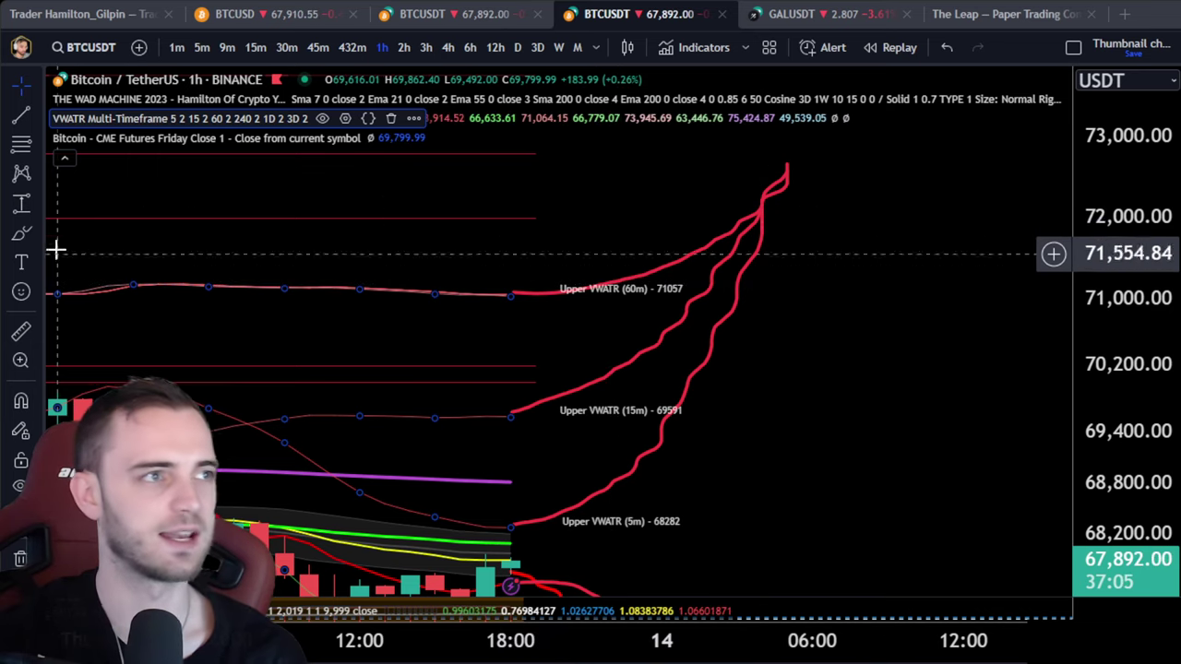
click(21, 234)
key(Escape)
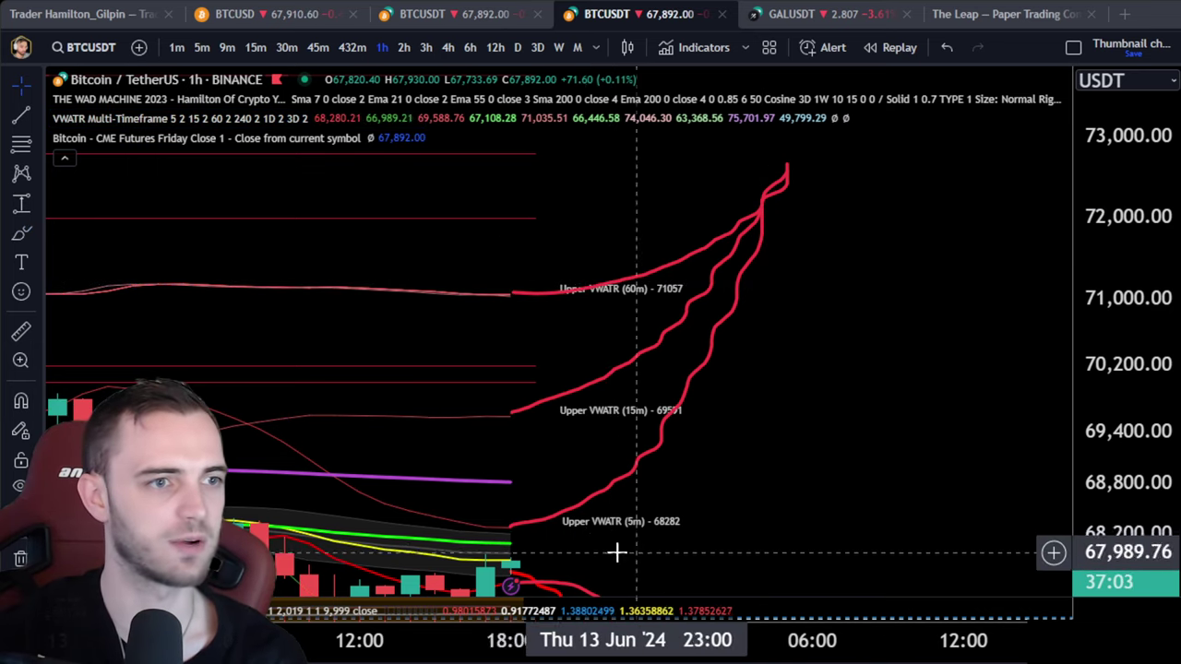
Step: Brush a price path from the latest candle up to about 72,200, loop the curve crossing, and continue down to about 70,100
click(22, 234)
mouse_move(513, 557)
mouse_down()
mouse_move(554, 490)
mouse_move(614, 215)
mouse_up()
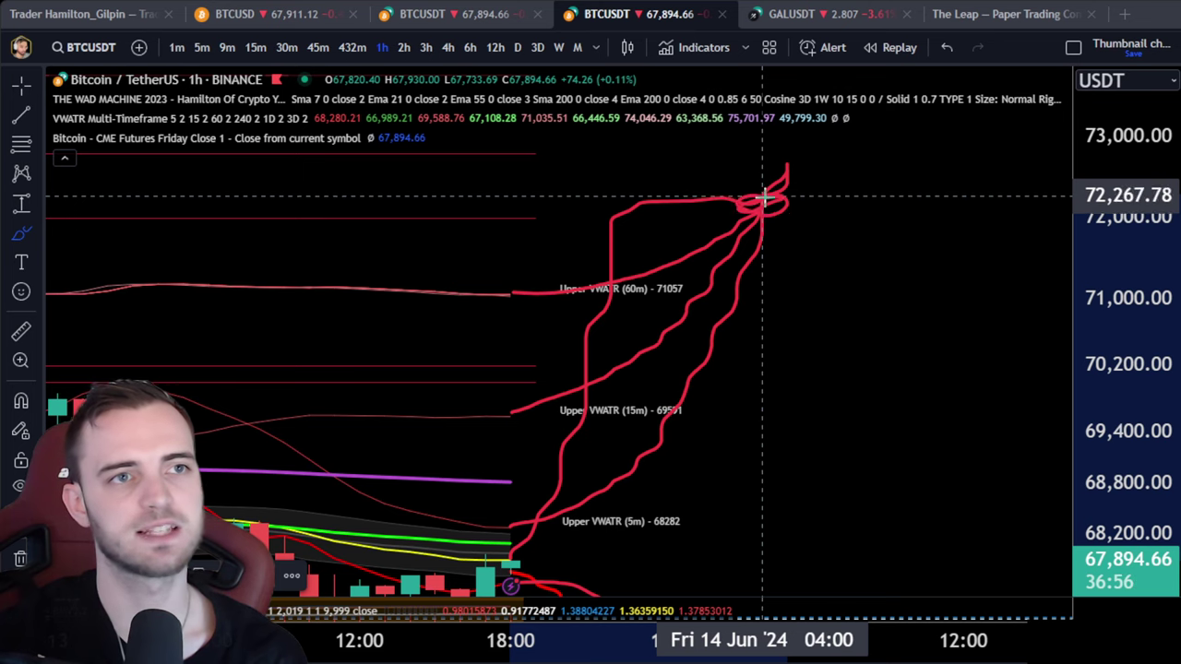
drag(793, 223, 872, 361)
drag(763, 255, 861, 154)
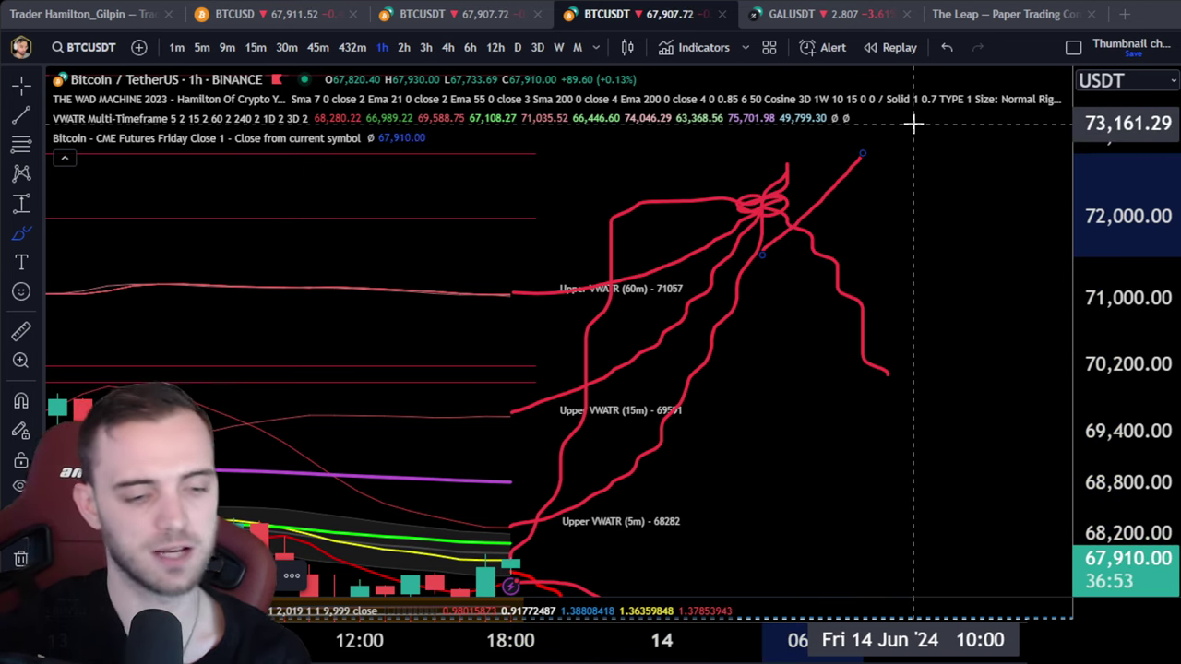
key(Delete)
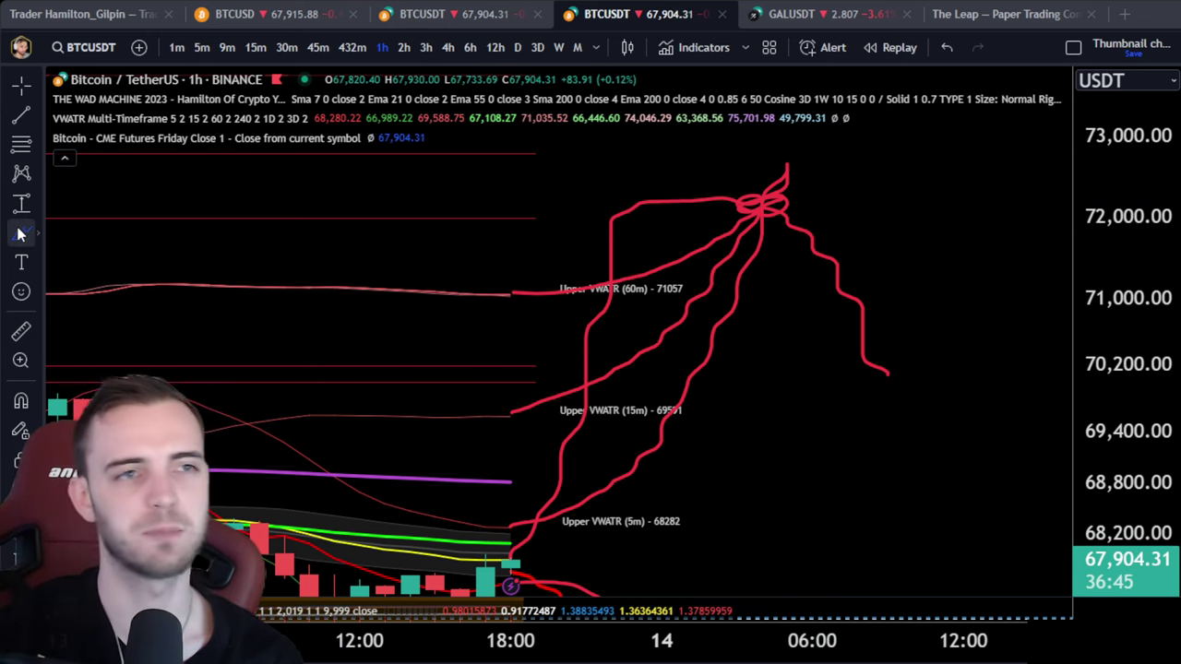
Step: Brush a rising support curve to about 71,000 and flat resistance lines above it, and undo back to the three VWATR extensions
scroll(767, 398, right, 5)
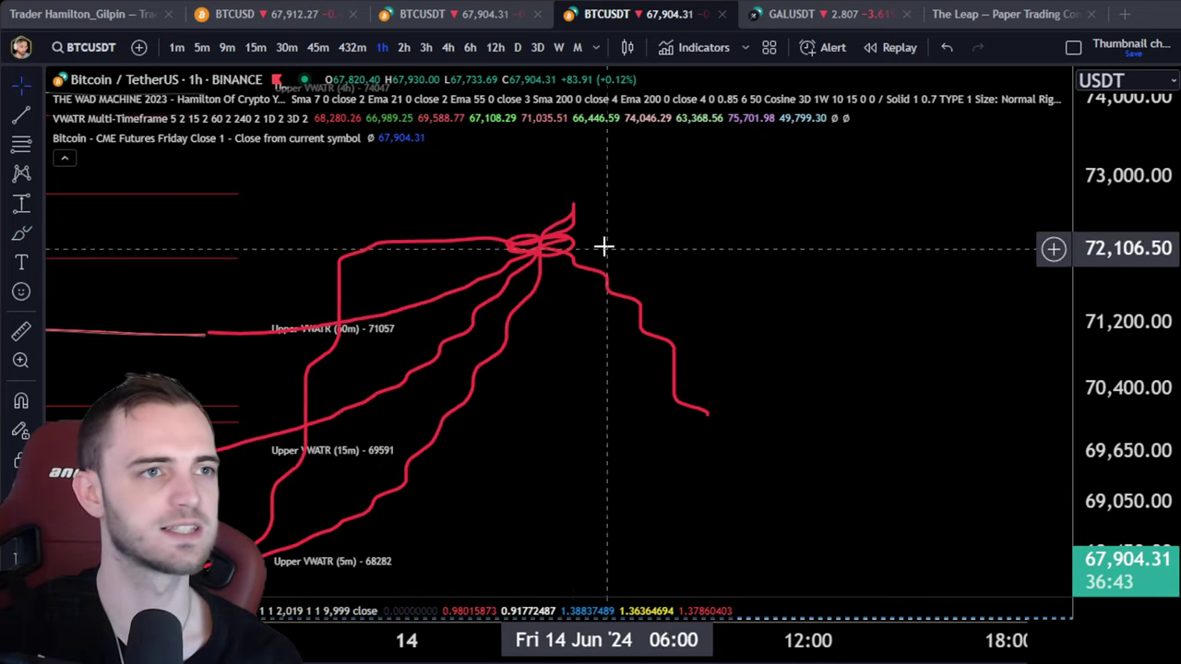
click(20, 236)
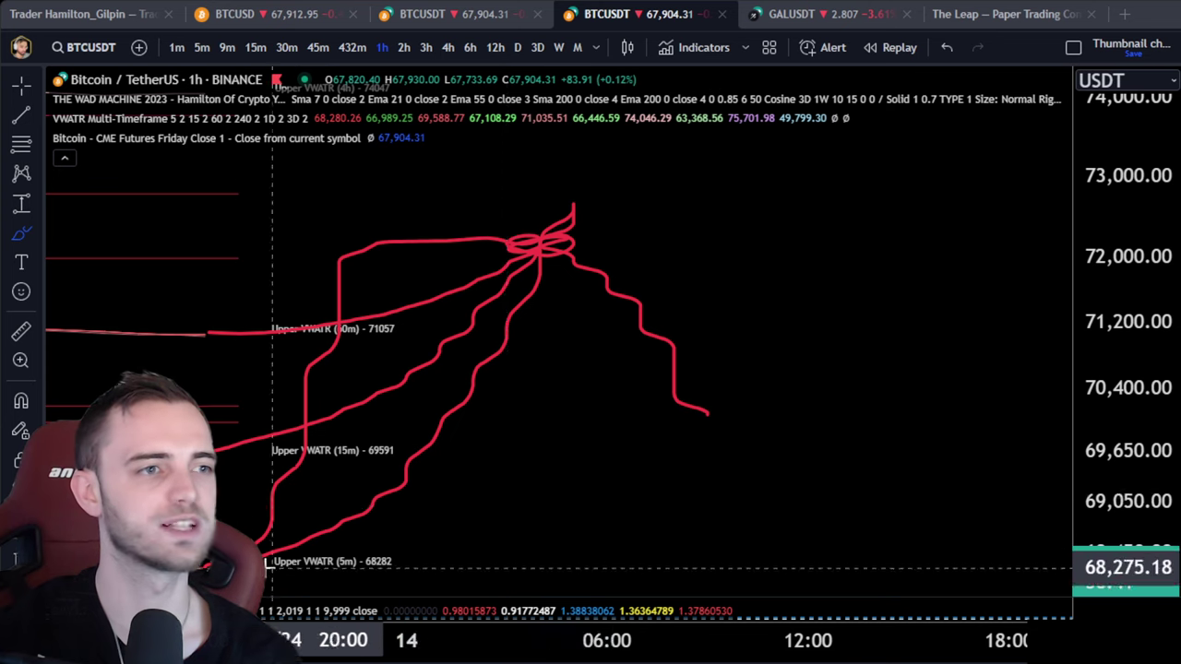
mouse_move(275, 579)
mouse_down()
mouse_move(482, 551)
mouse_move(775, 340)
mouse_up()
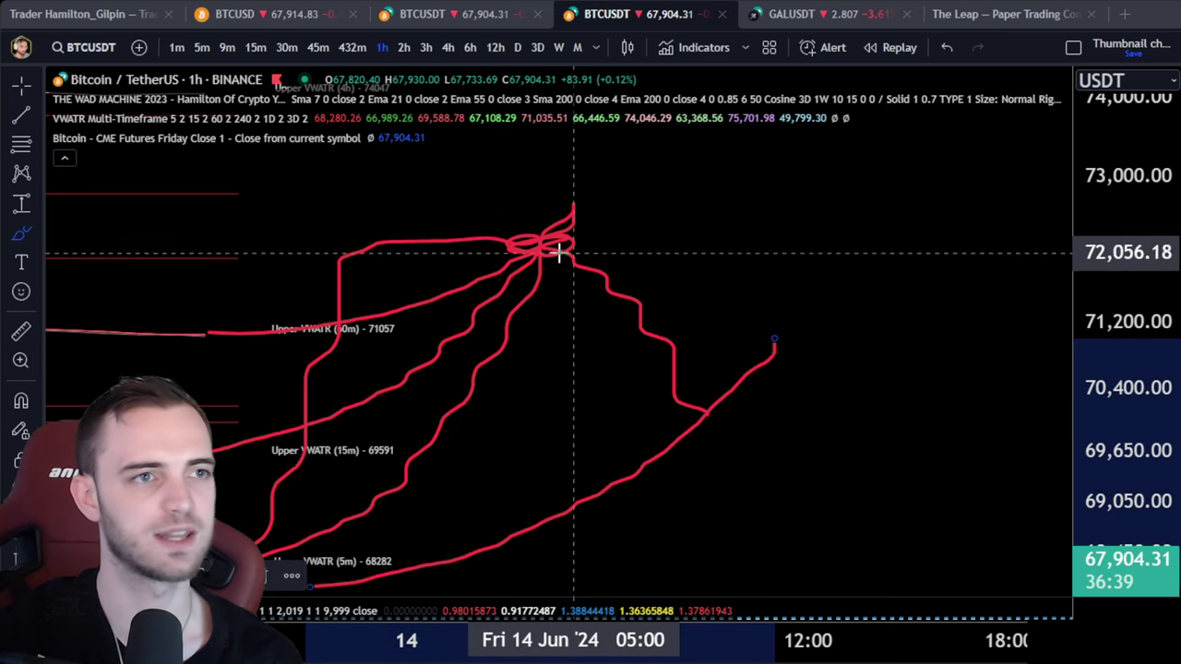
drag(572, 249, 775, 253)
drag(611, 394, 810, 375)
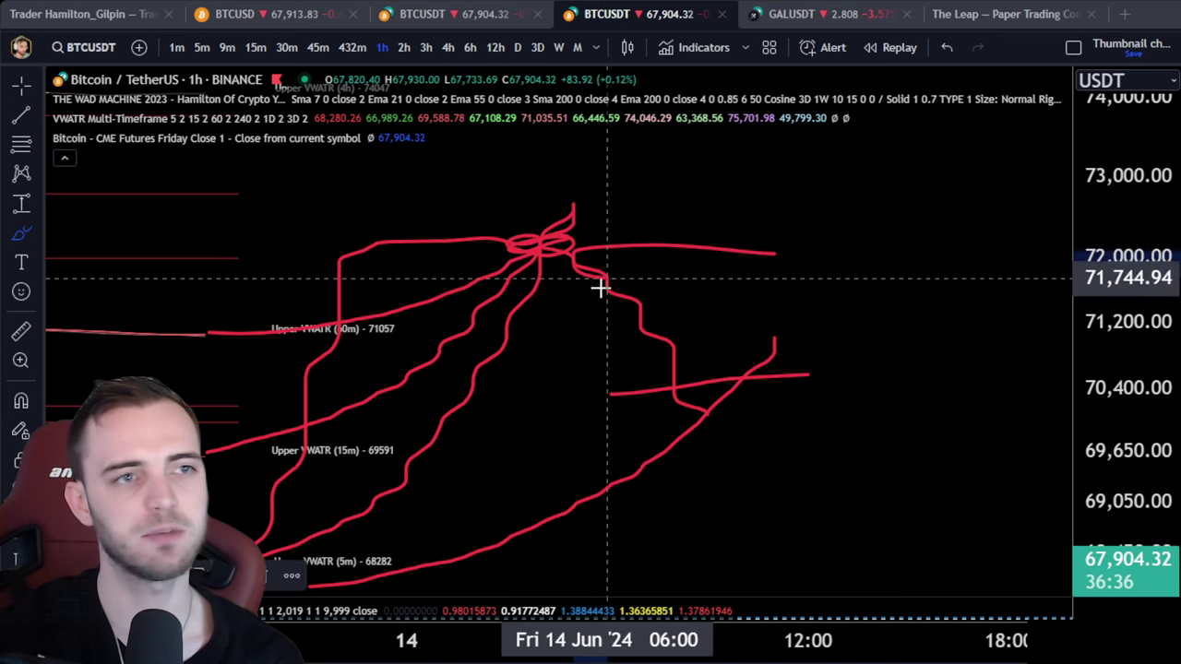
key(ctrl+z)
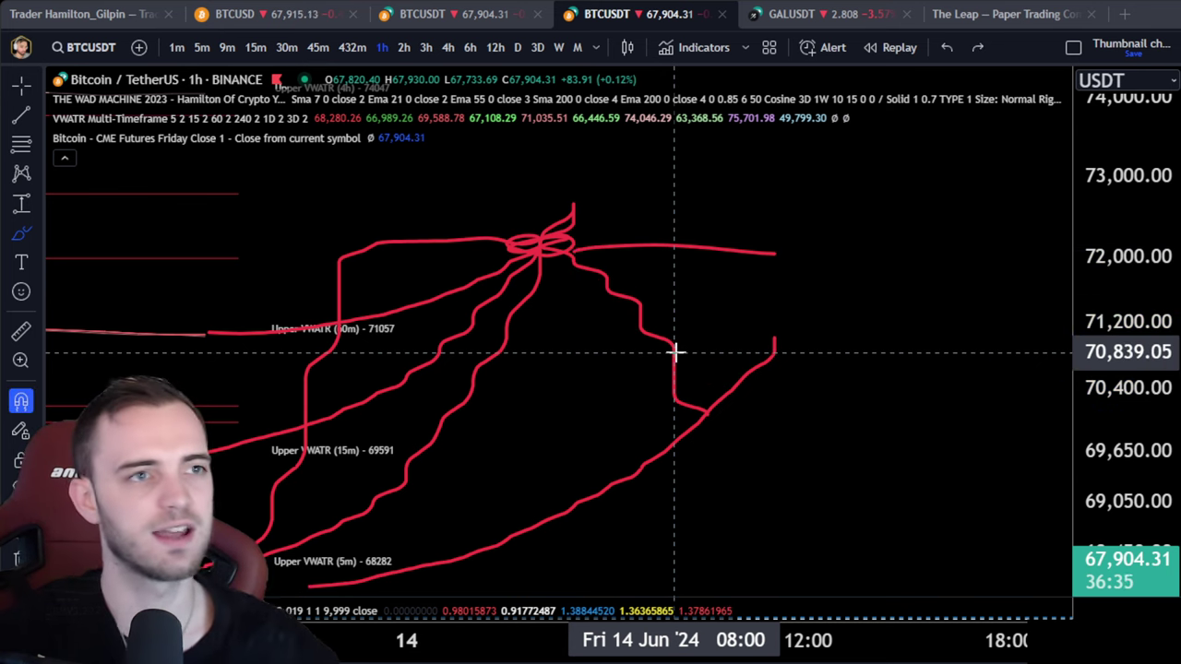
drag(675, 351, 748, 370)
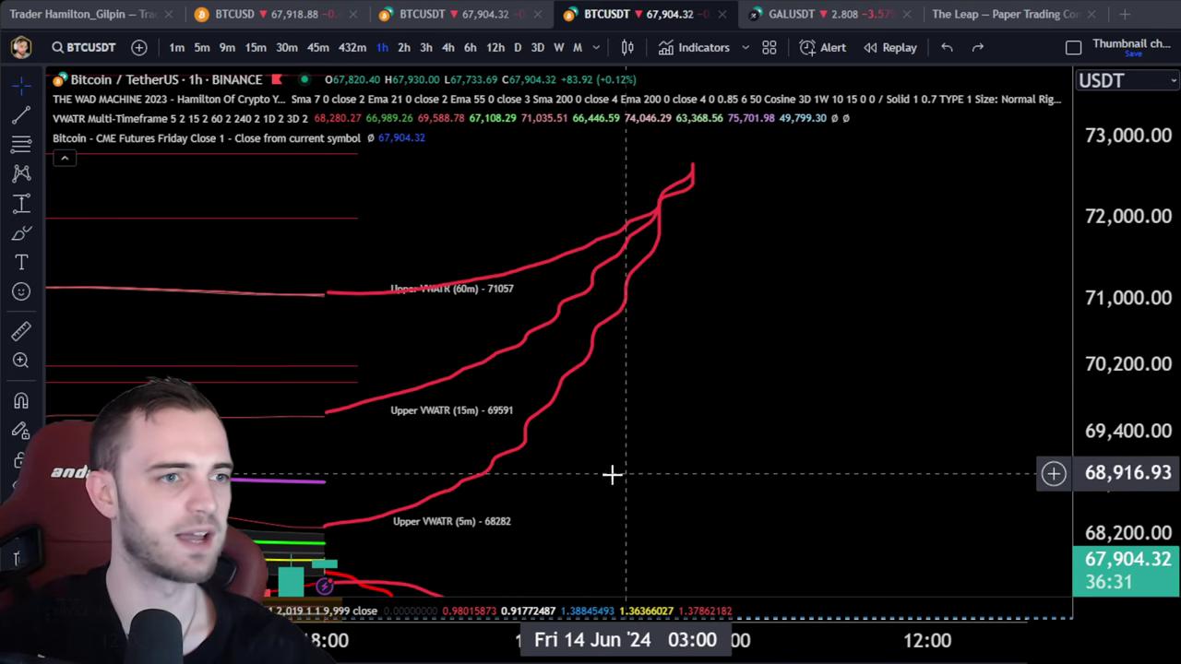
Step: Brush a steep breakout path from the latest candle to about 71,700 with a line near 70,100, and undo them
drag(612, 474, 806, 353)
click(35, 233)
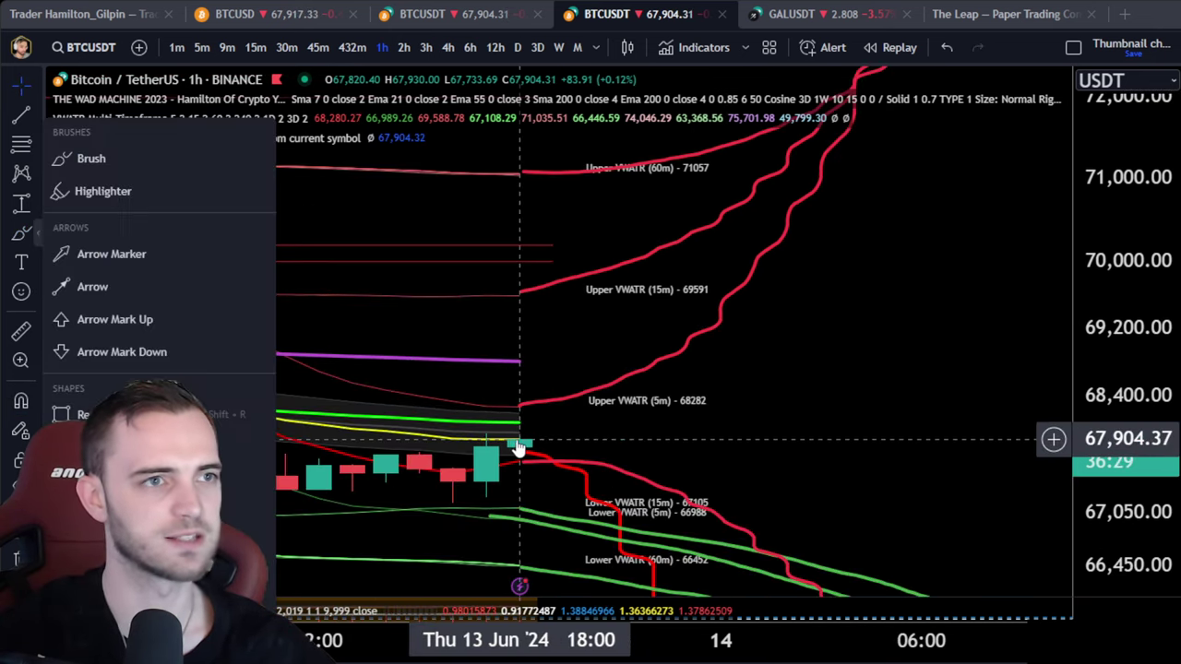
click(136, 162)
mouse_move(519, 445)
mouse_down()
mouse_move(558, 245)
mouse_move(583, 280)
mouse_move(655, 118)
mouse_up()
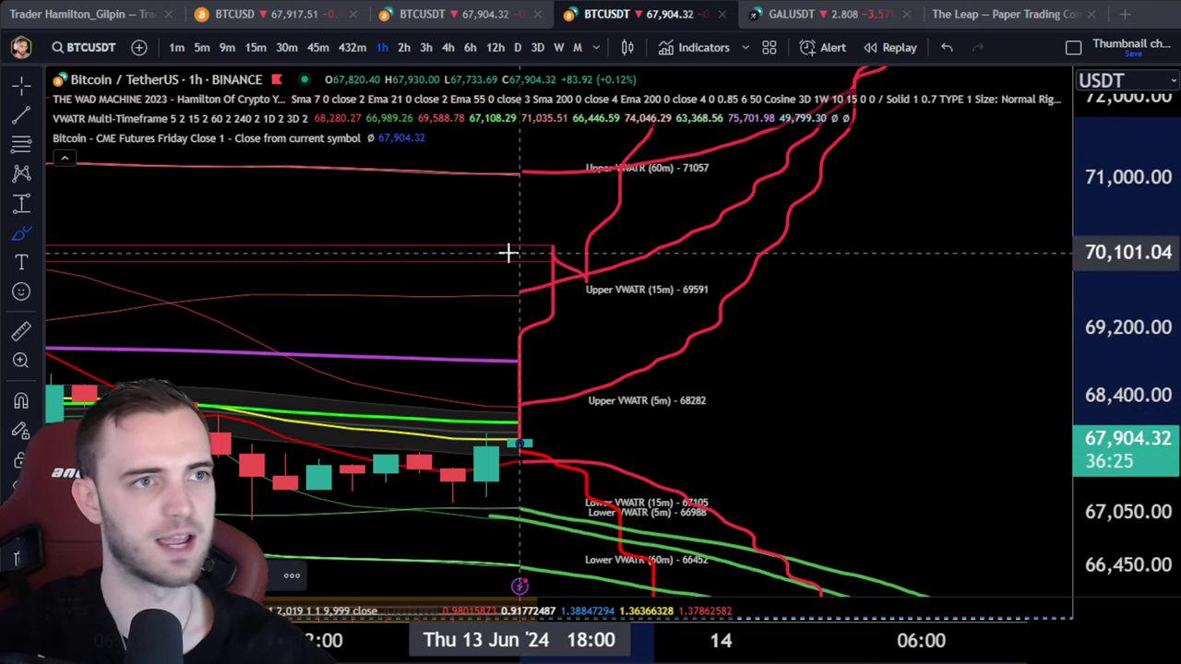
drag(523, 250, 754, 240)
key(ctrl+z)
key(ctrl+z)
key(ctrl+z)
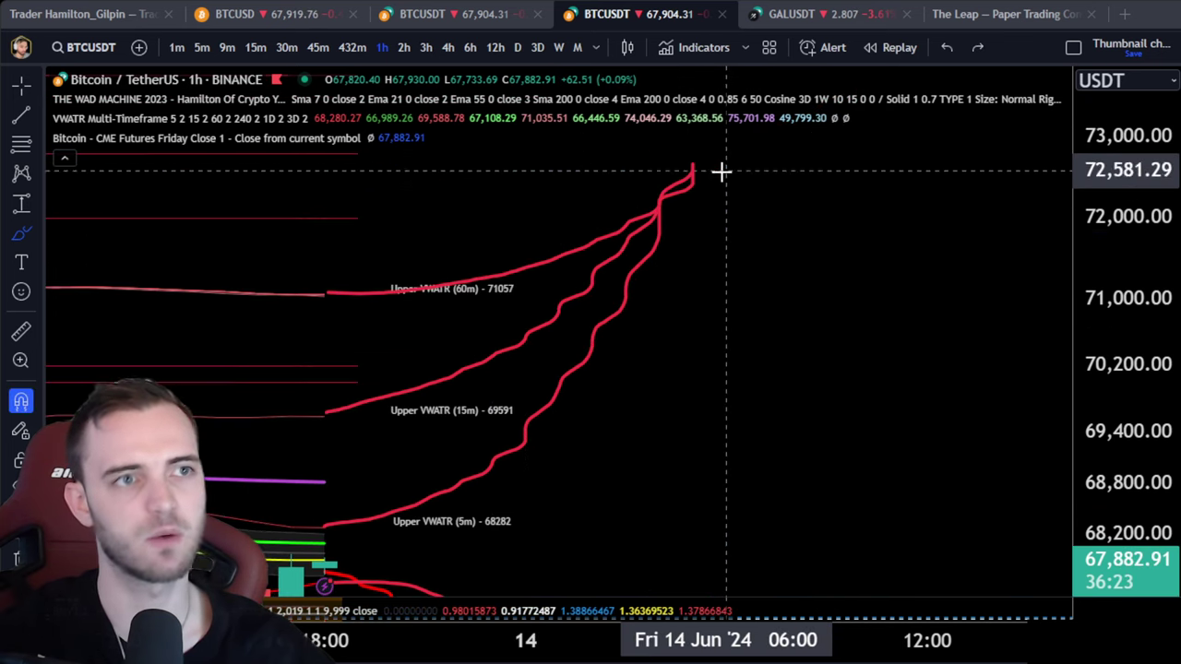
Step: Delete the three brushed extensions of the upper 5m, 15m and 60m VWATR lines
click(661, 220)
key(Delete)
click(652, 224)
key(Delete)
click(651, 214)
key(Delete)
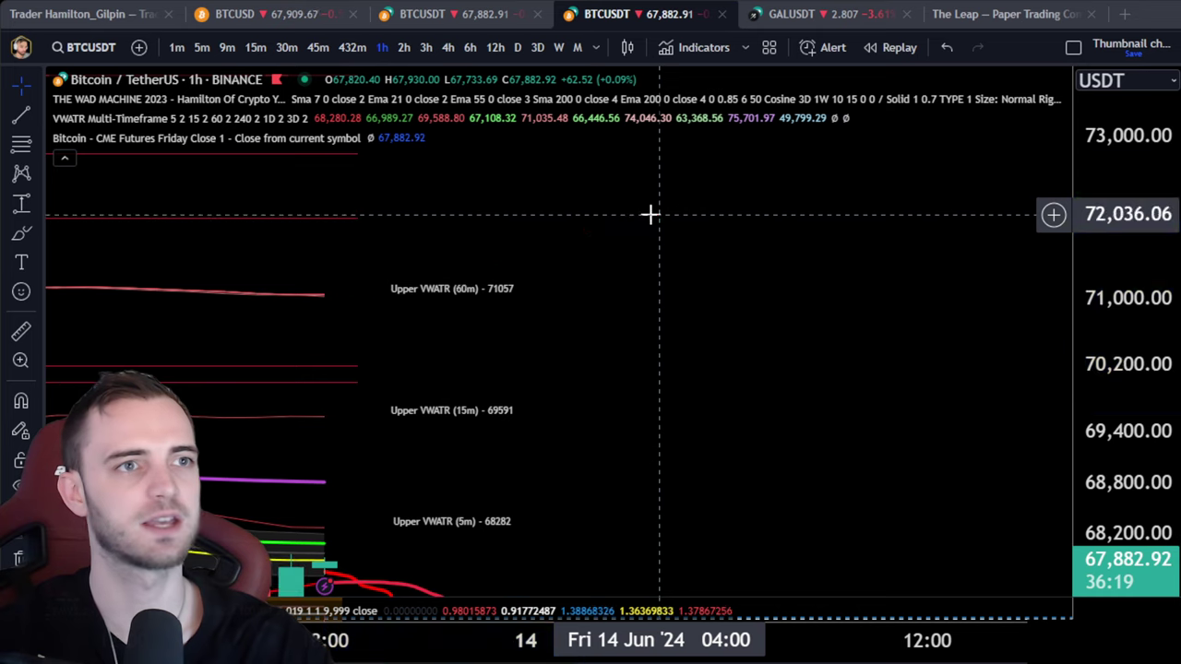
Step: Review the sketched pullback and rebound scenario together with its marked price range
drag(654, 369, 653, 35)
mouse_move(862, 388)
mouse_down()
mouse_move(464, 230)
mouse_move(468, 271)
mouse_up()
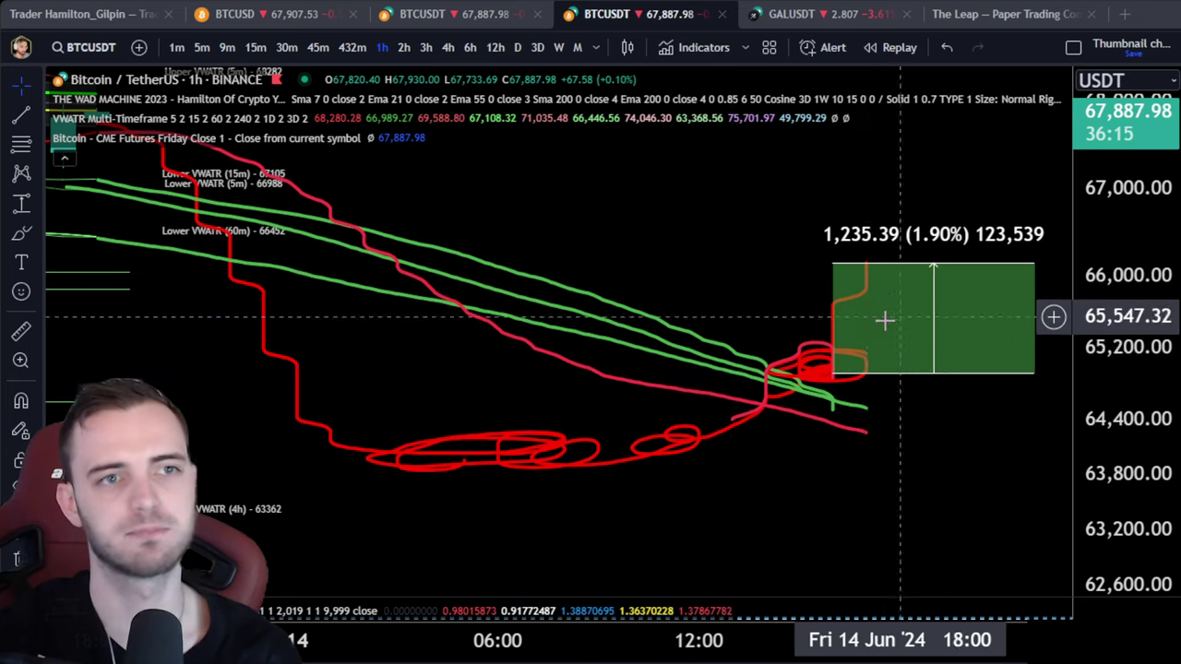
mouse_move(568, 216)
mouse_down()
mouse_move(910, 402)
mouse_move(567, 251)
mouse_up()
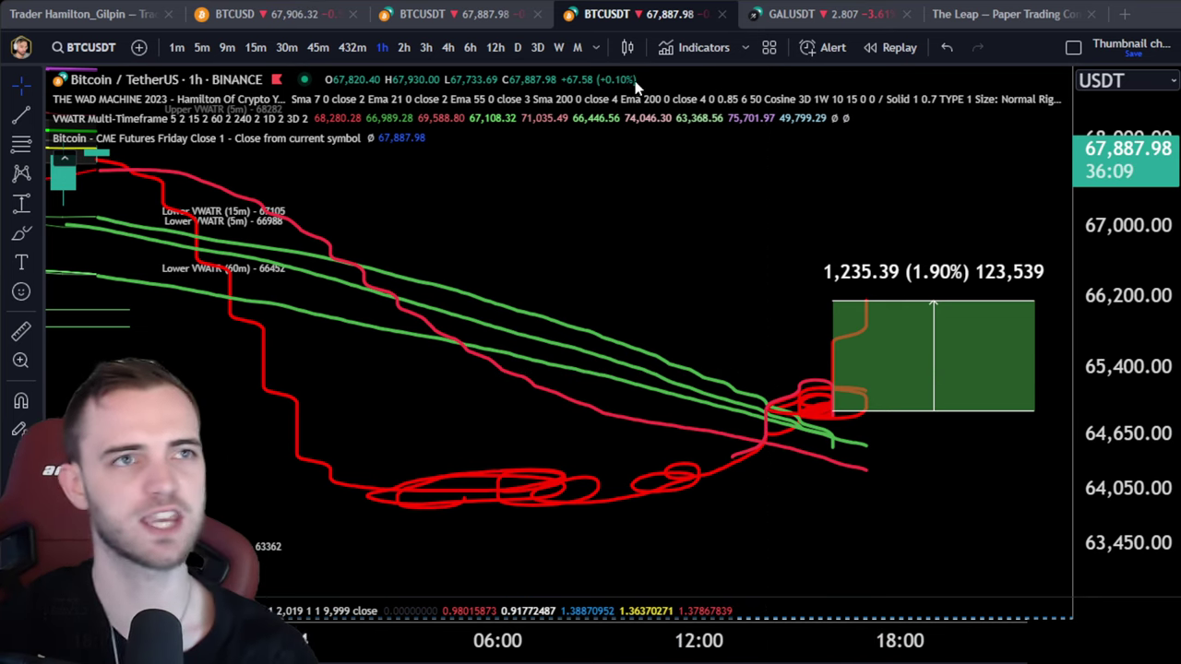
Step: On the GALUSDT 4h chart, brush a falling lower VWATR extension to about 2.64 and a rebound path crossing it to about 3.6
click(783, 14)
scroll(812, 498, up, 1)
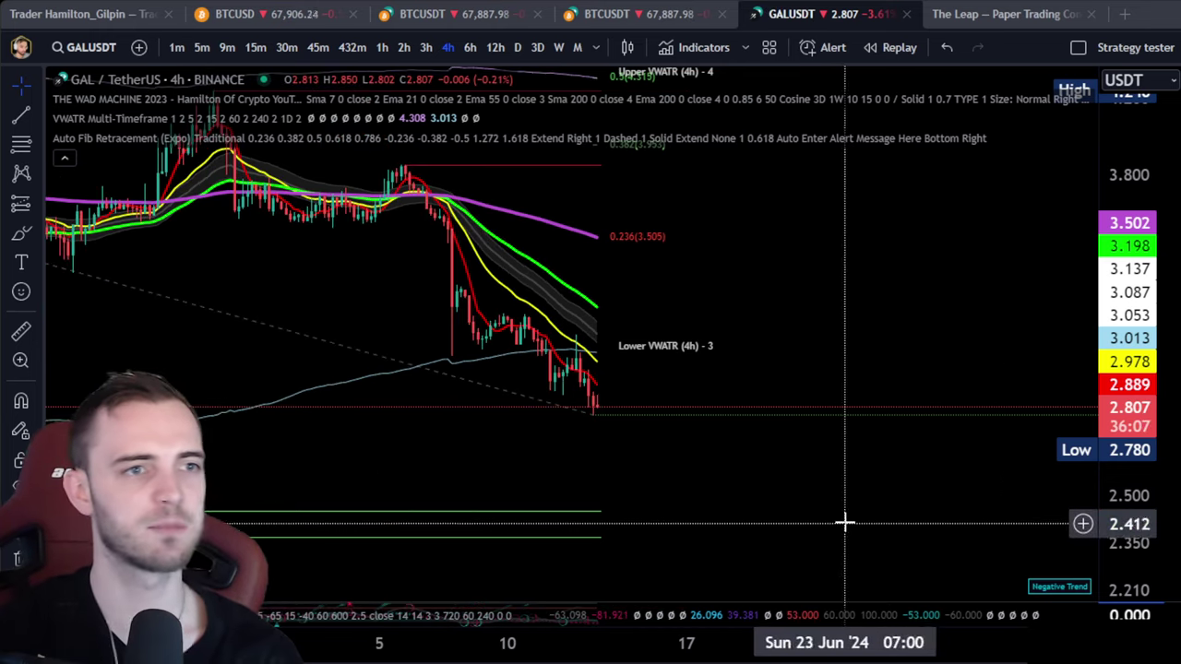
scroll(693, 507, up, 1)
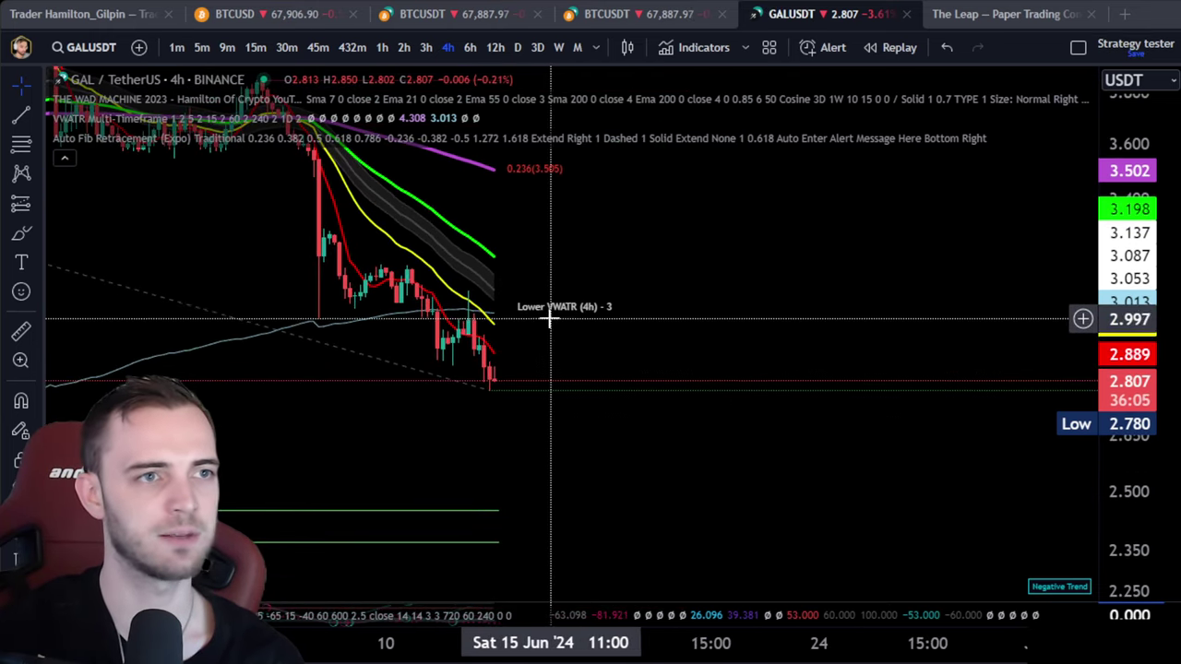
click(23, 236)
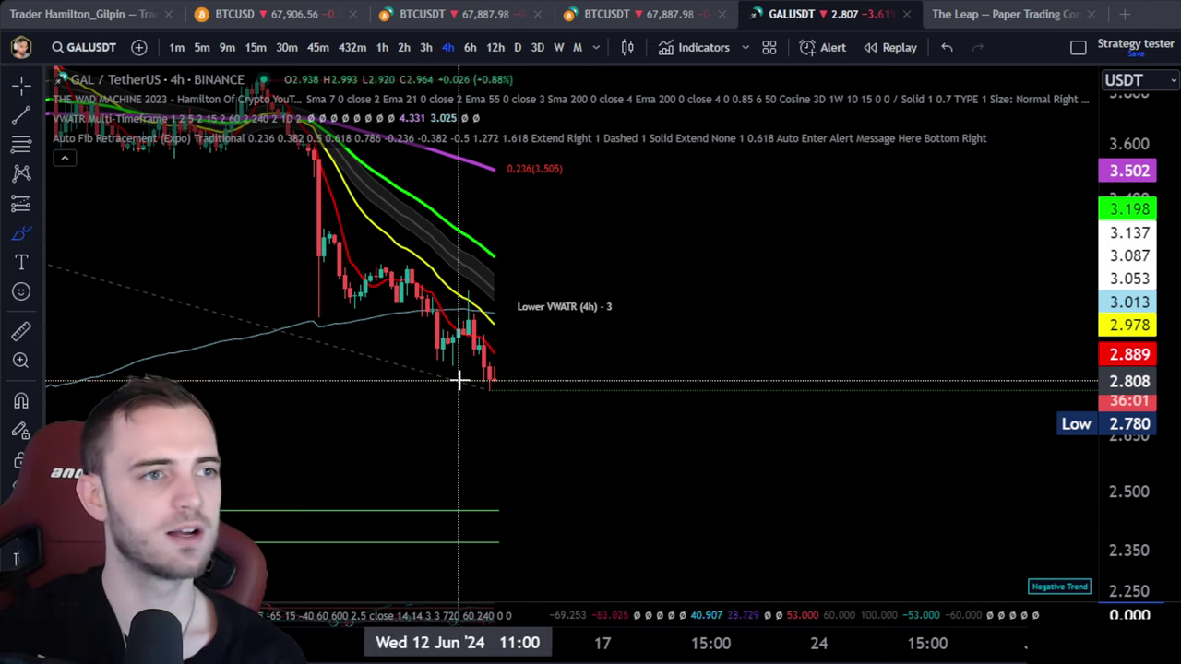
click(501, 318)
click(809, 441)
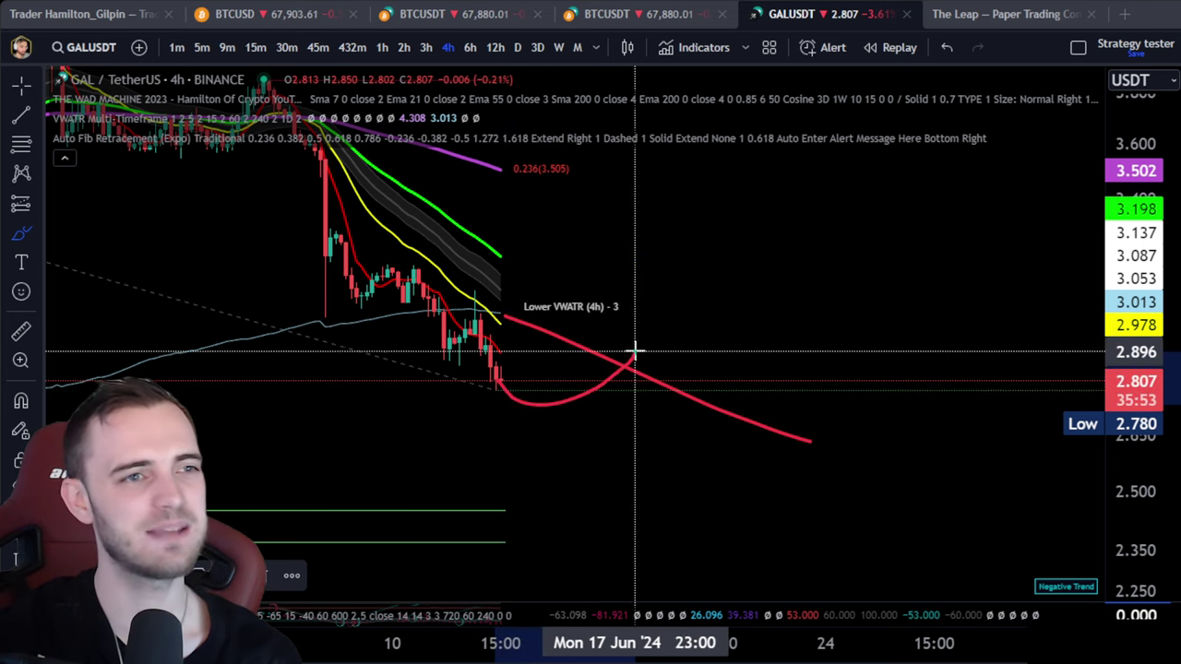
drag(629, 360, 731, 147)
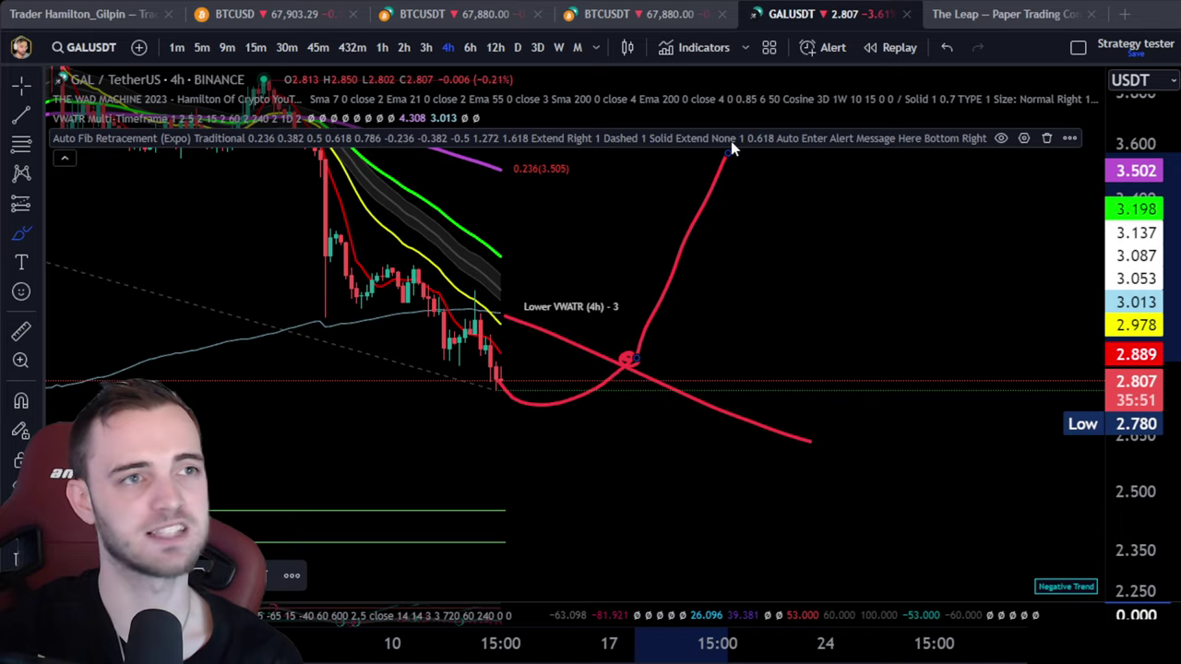
Step: Examine the GALUSDT 4h history against the lower VWATR line, going back to the June 2023 drop and recovery
scroll(422, 548, down, 5)
drag(1120, 337, 1121, 475)
scroll(995, 454, down, 5)
key(Escape)
drag(419, 438, 395, 593)
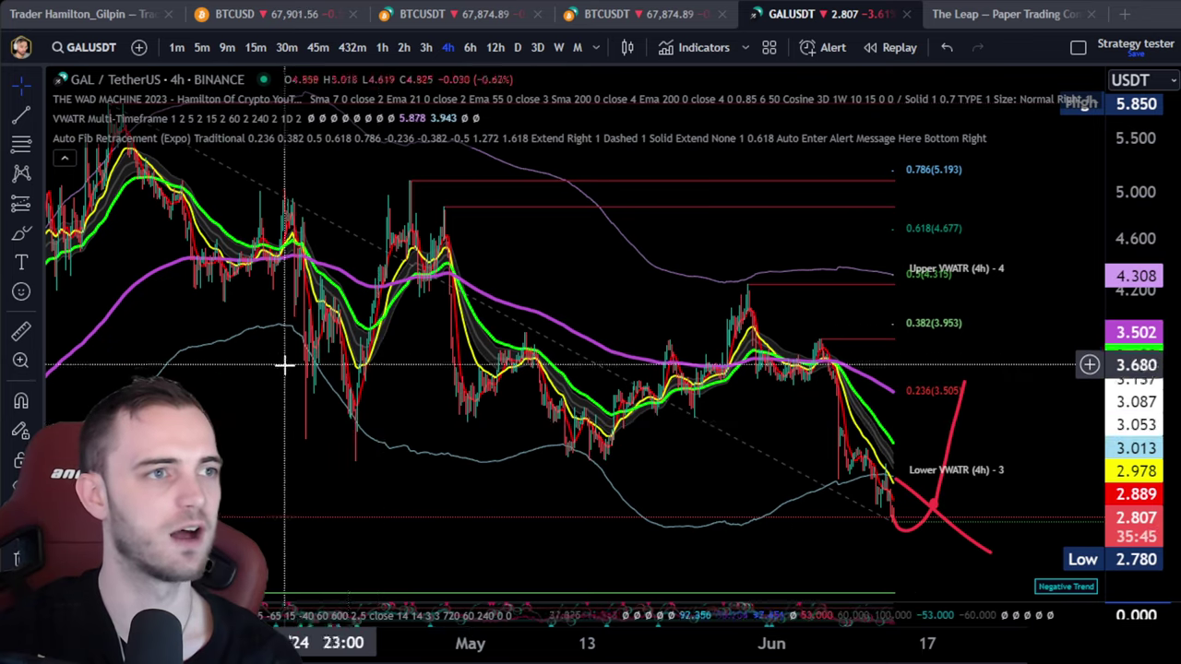
mouse_move(335, 291)
mouse_down()
mouse_move(346, 480)
mouse_move(600, 520)
mouse_move(651, 462)
mouse_move(1055, 459)
mouse_up()
drag(612, 541, 1011, 340)
mouse_move(440, 505)
mouse_down()
mouse_move(1023, 478)
mouse_move(835, 473)
mouse_move(1015, 466)
mouse_up()
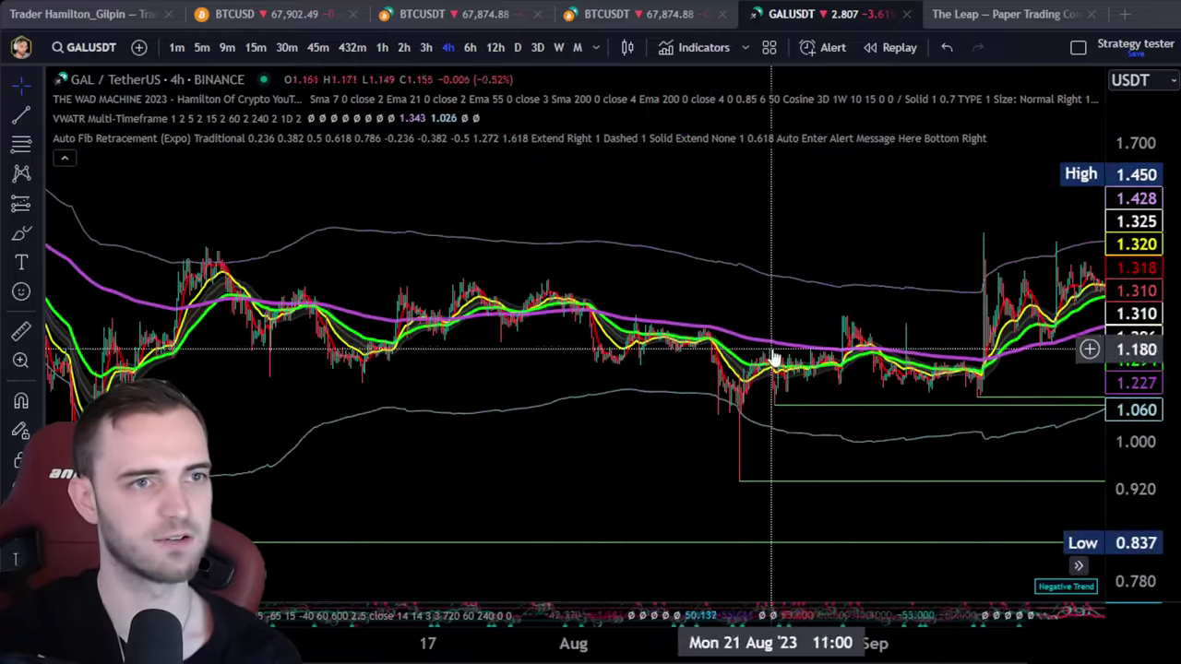
drag(522, 464, 996, 467)
scroll(818, 538, up, 3)
drag(392, 499, 967, 483)
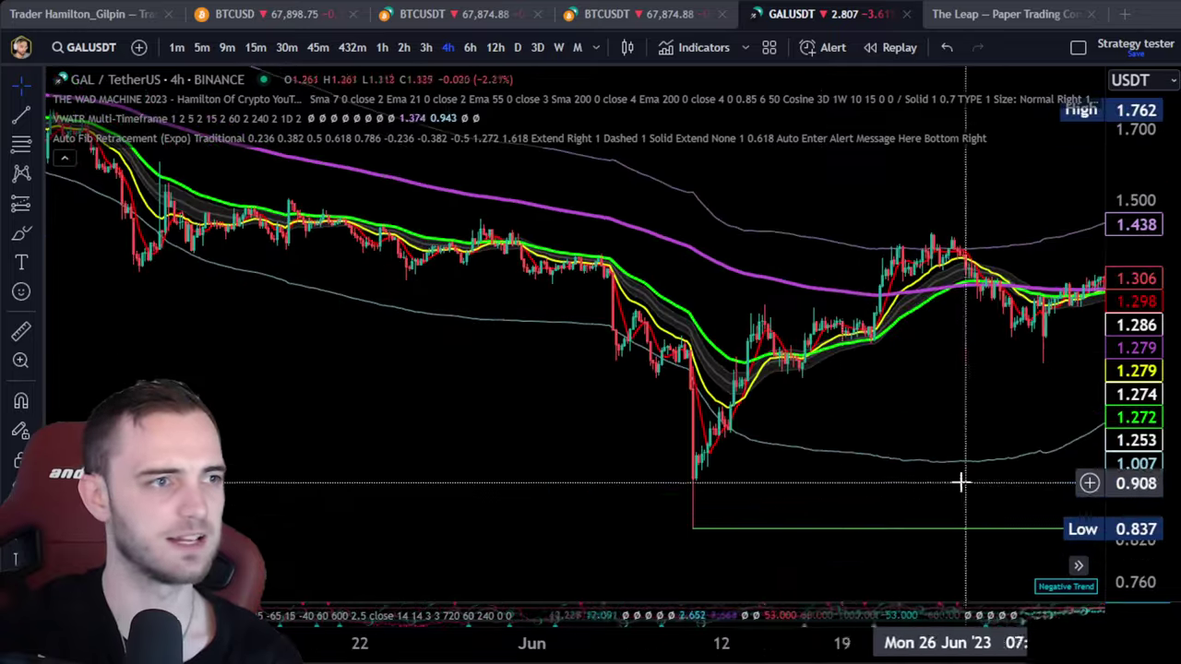
scroll(614, 453, up, 3)
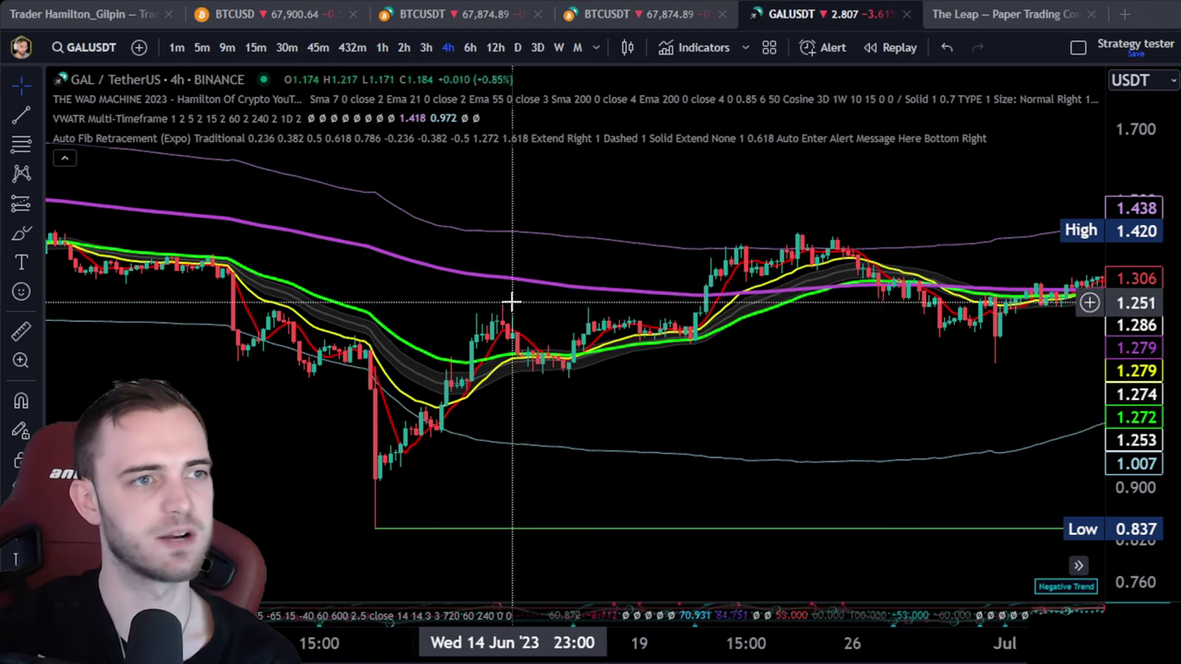
Step: Mark a price range over the mid-June 2023 rebound from 1.043 to 1.211
click(31, 210)
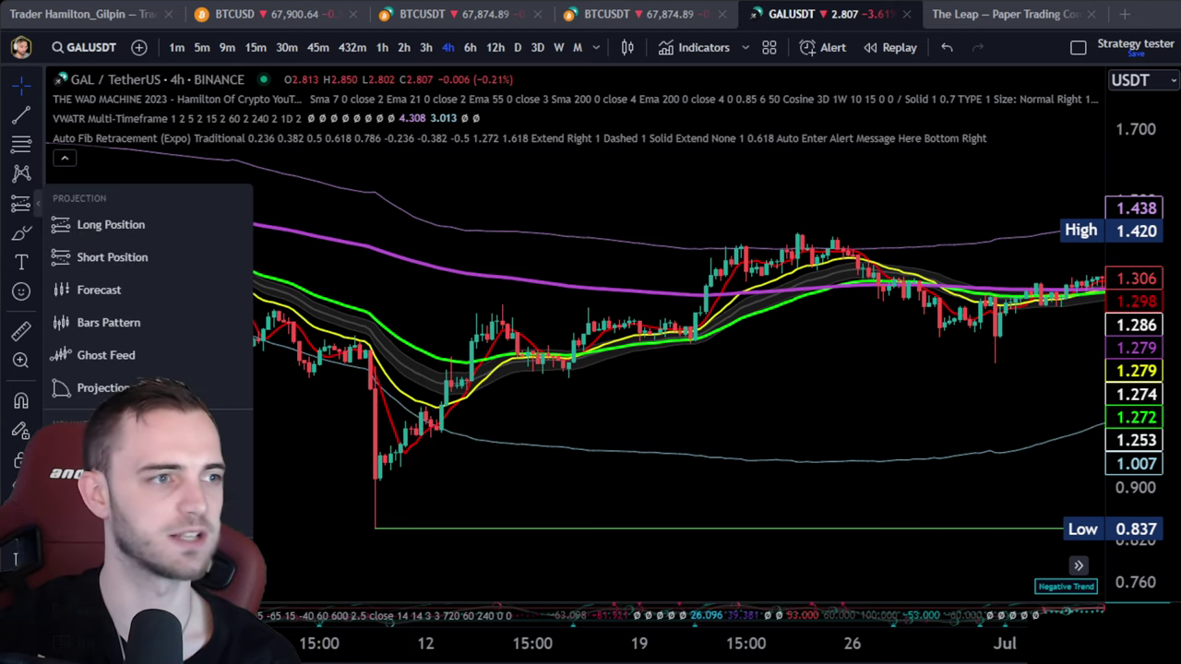
click(111, 580)
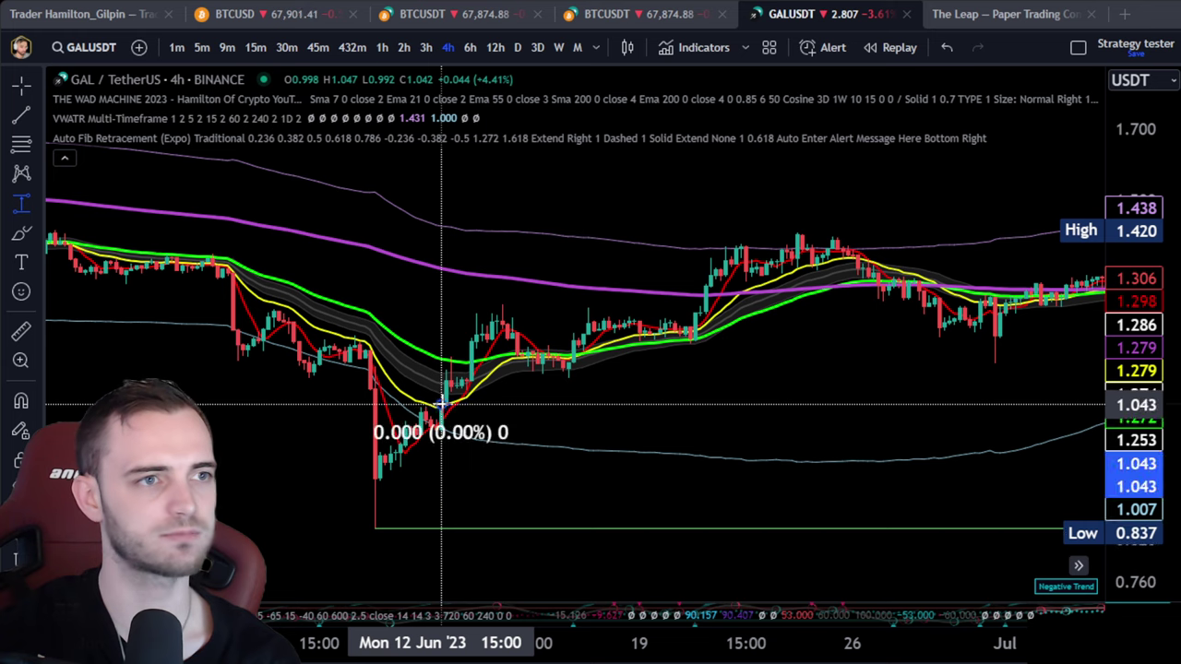
click(514, 312)
scroll(470, 434, down, 2)
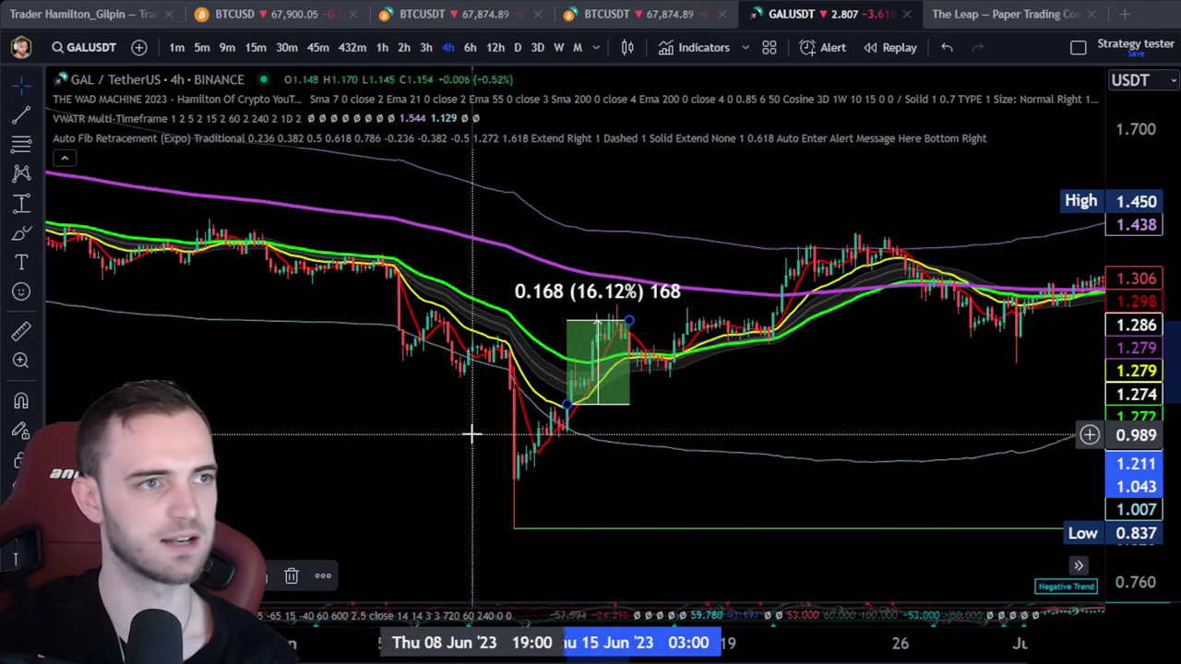
Step: Mark price ranges over the two smaller June 2023 bounces, from about 1.177 upward and from 1.135 to 1.166
drag(235, 421, 314, 453)
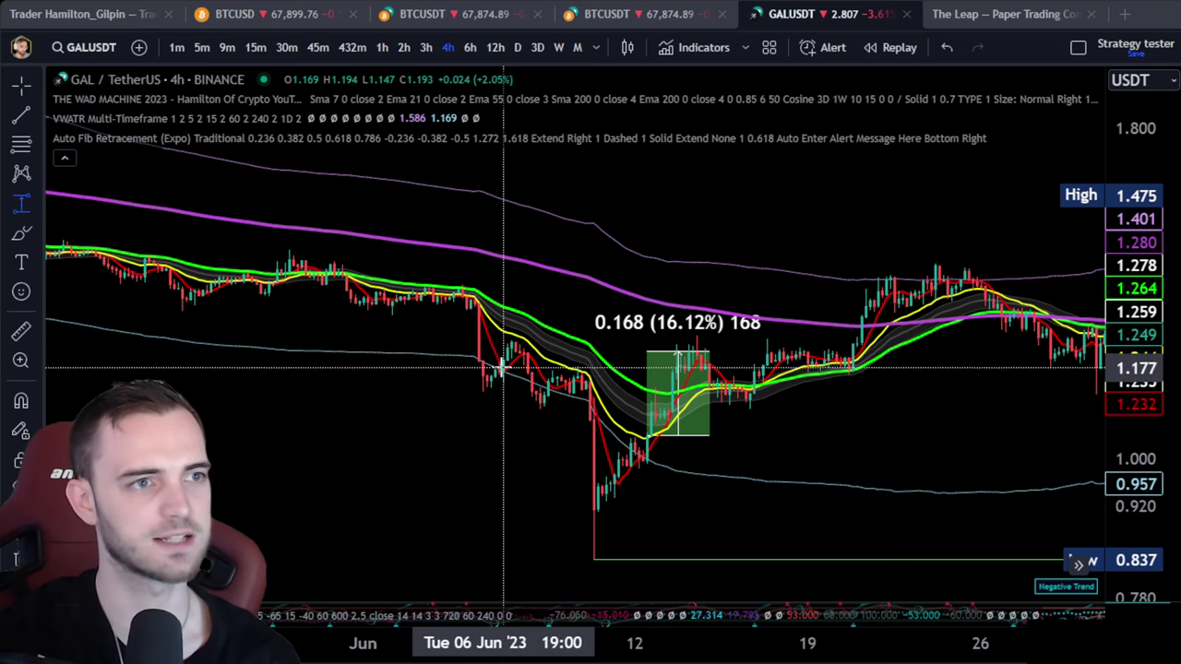
drag(501, 369, 524, 344)
click(21, 203)
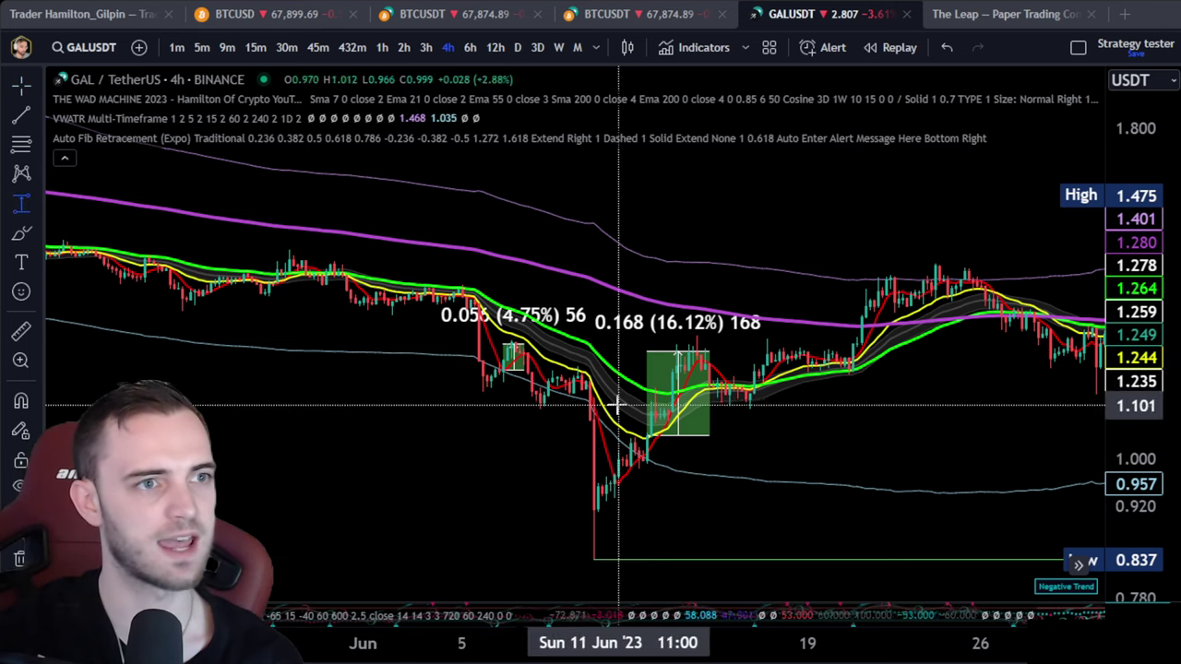
click(552, 388)
click(585, 373)
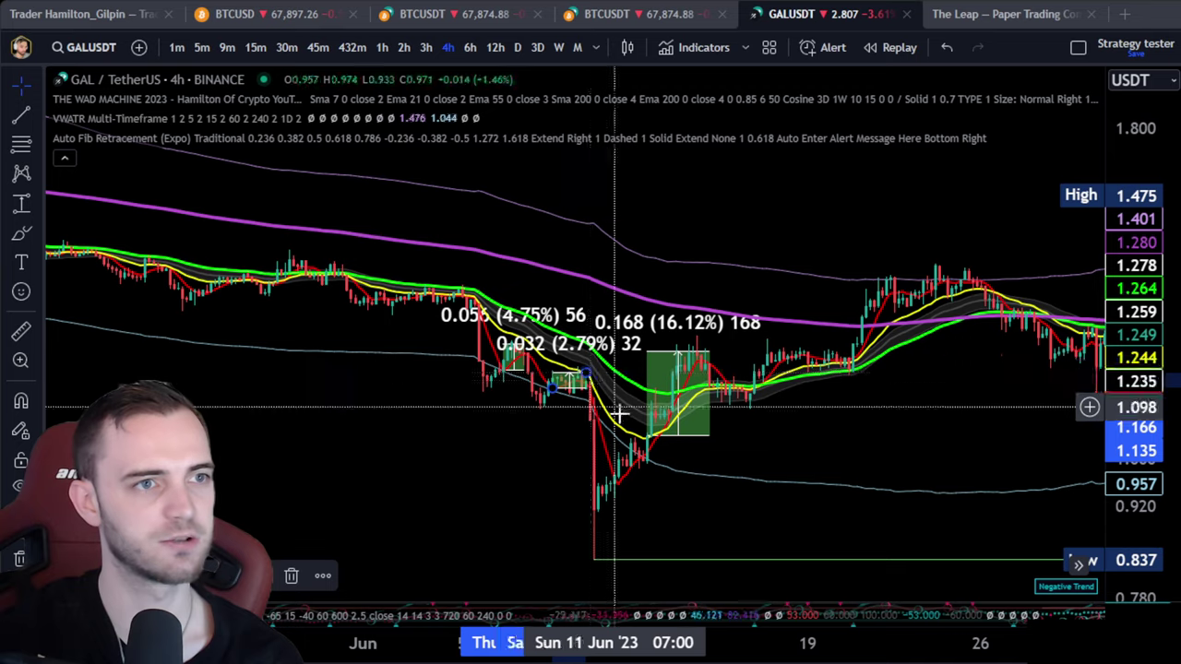
Step: Measure the mid-March 2023 rebound with a price range from about 1.45 to 2.133, and undo the range
scroll(522, 498, down, 4)
drag(485, 432, 561, 443)
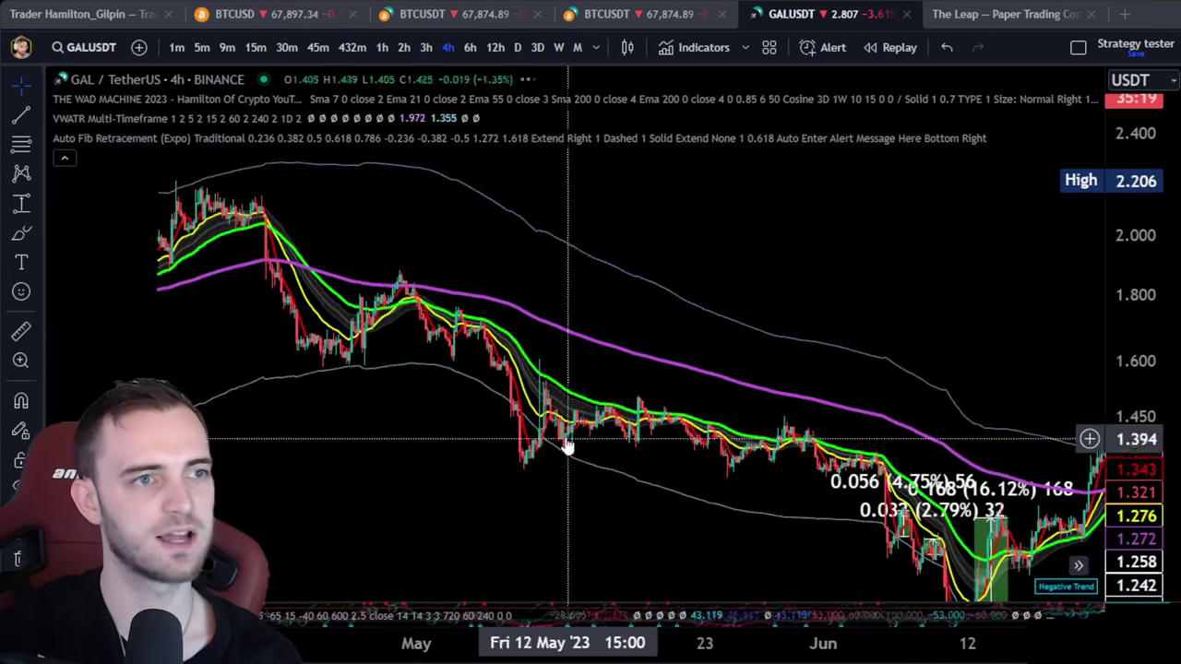
drag(322, 427, 1027, 423)
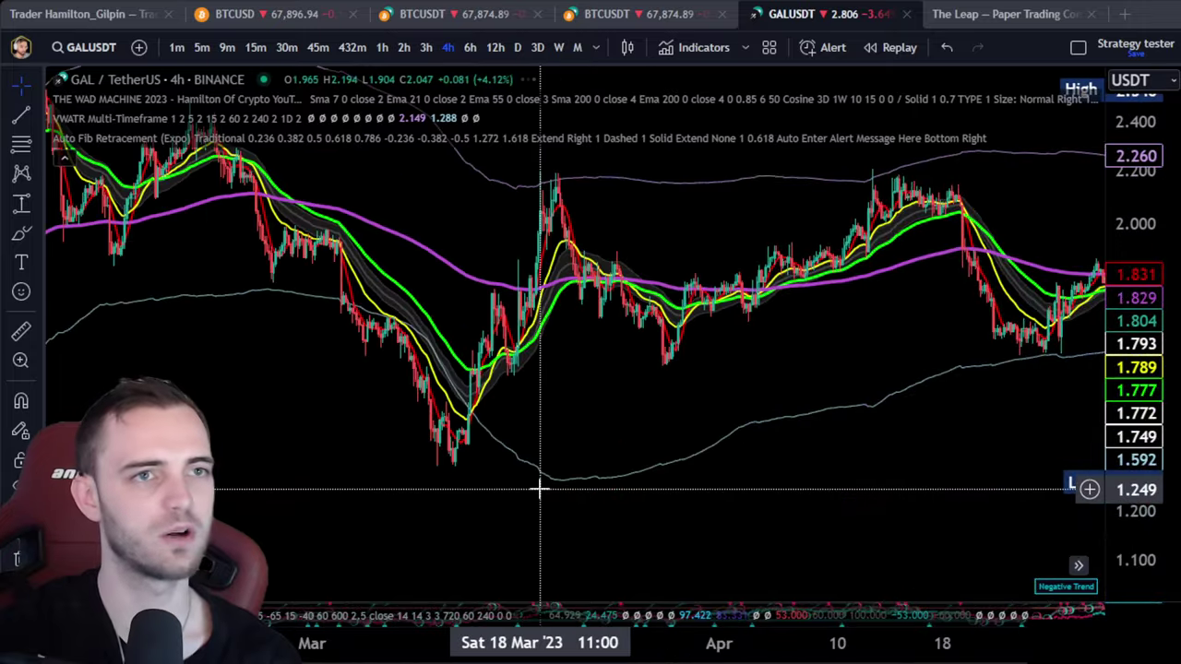
drag(440, 360, 562, 468)
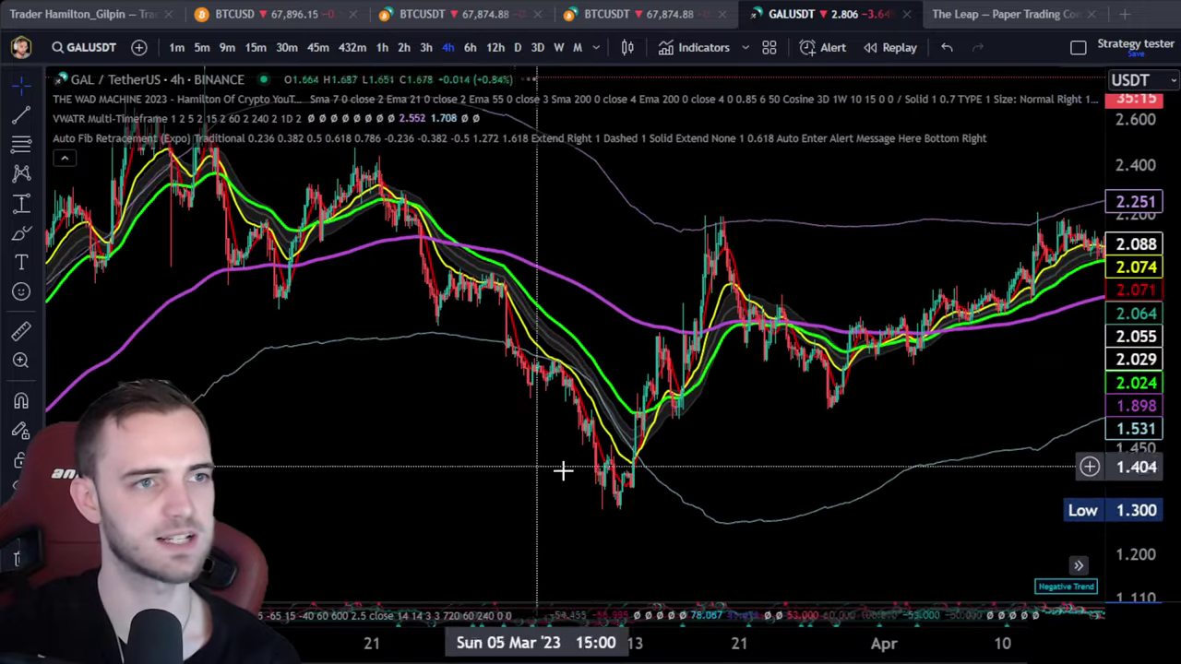
click(22, 205)
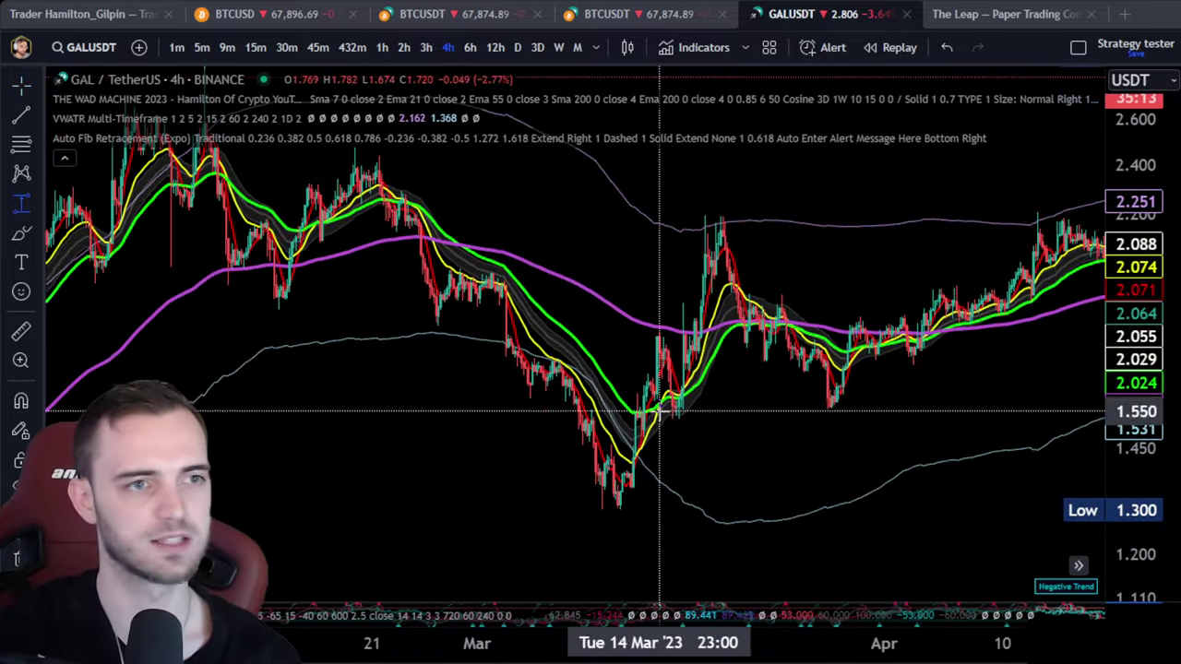
mouse_move(637, 449)
mouse_down()
mouse_move(765, 222)
mouse_move(773, 231)
mouse_up()
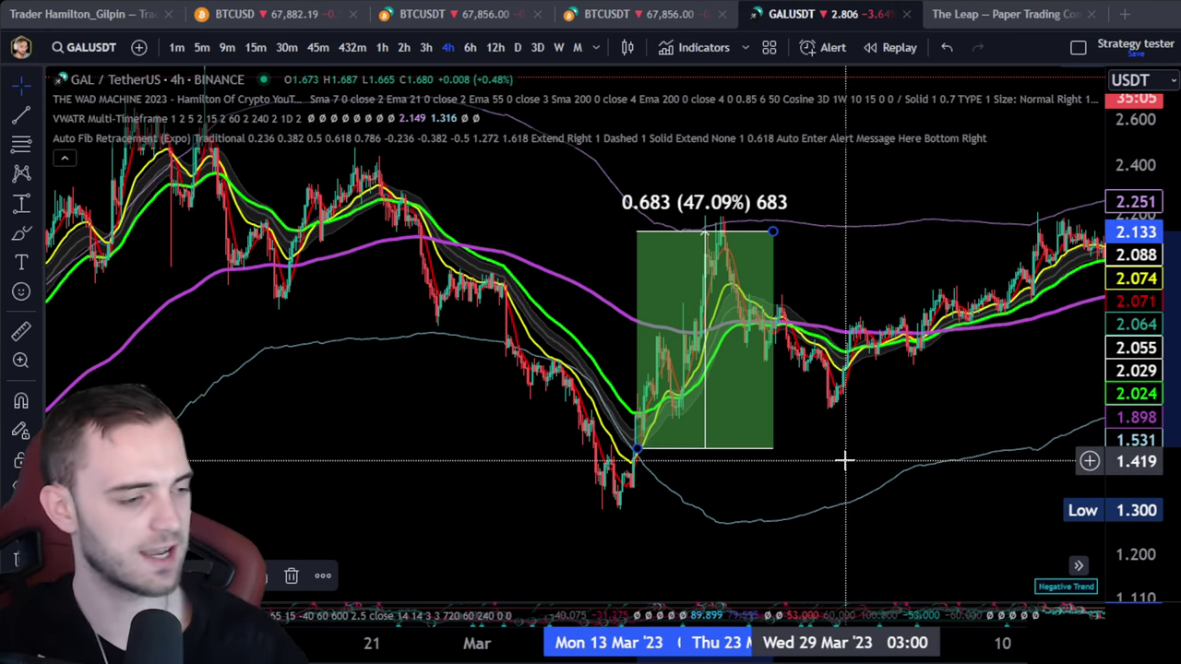
key(ctrl+z)
Step: Examine the early 2023 price history against the VWATR lines and return to the brushed June 2024 projection at the latest candles
scroll(857, 462, down, 6)
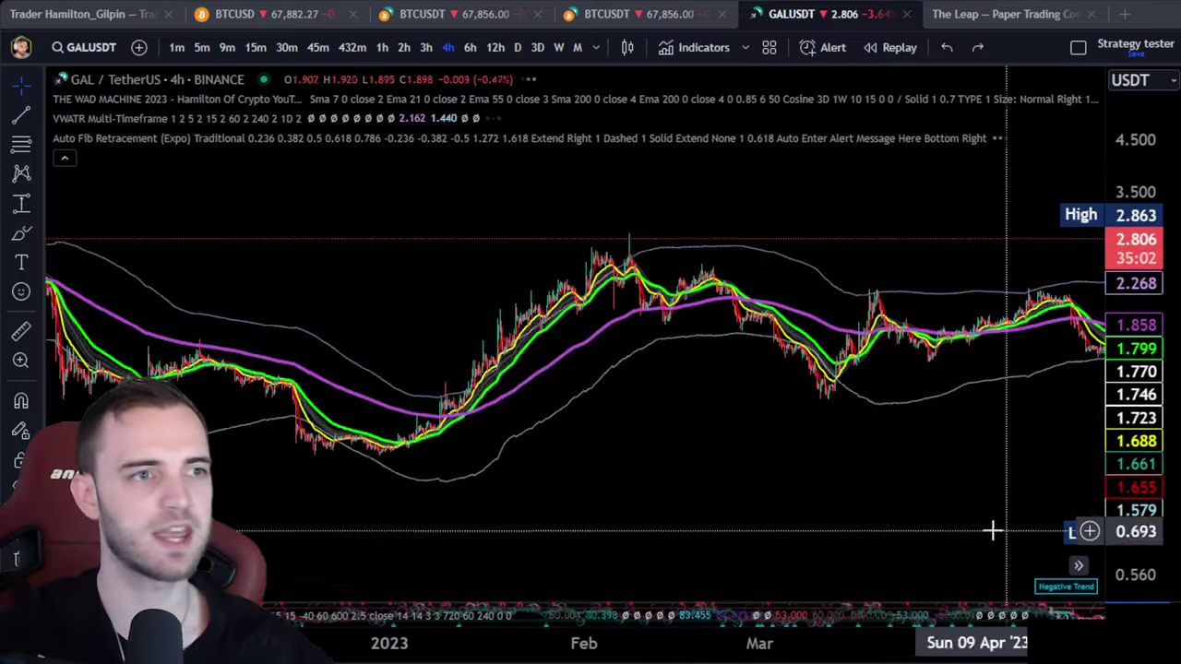
scroll(959, 510, down, 2)
right_click(944, 500)
drag(841, 406, 156, 374)
drag(911, 498, 246, 489)
drag(914, 526, 213, 526)
drag(752, 484, 258, 452)
scroll(905, 445, up, 5)
drag(1136, 497, 1062, 120)
scroll(490, 426, up, 2)
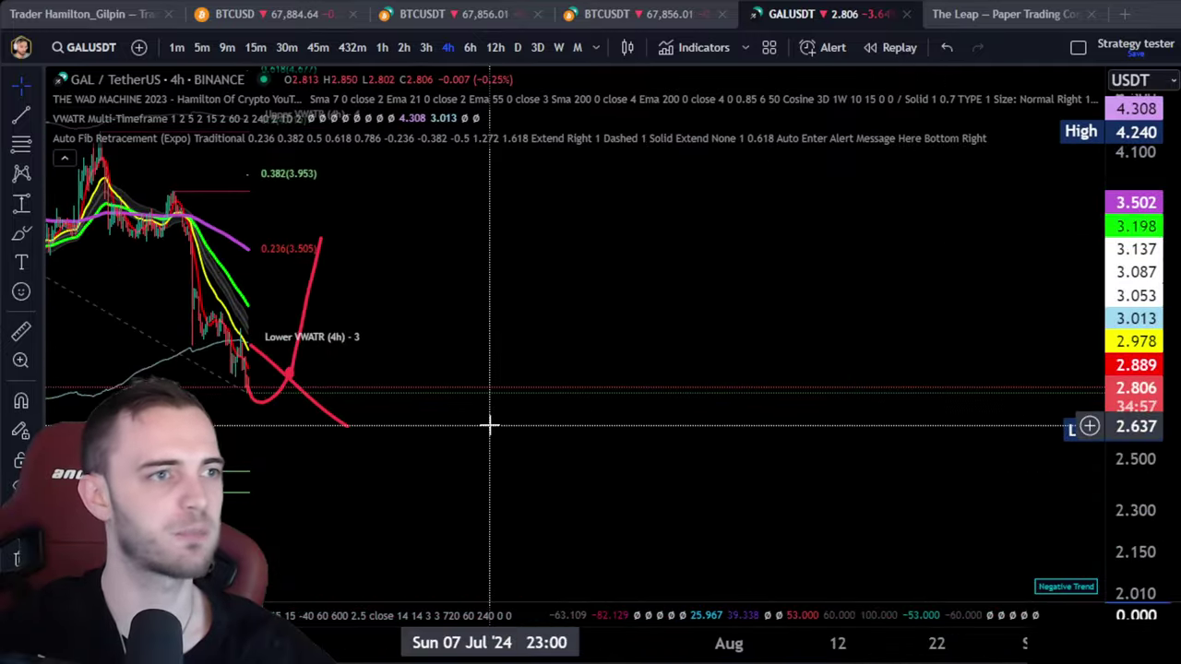
drag(490, 425, 917, 316)
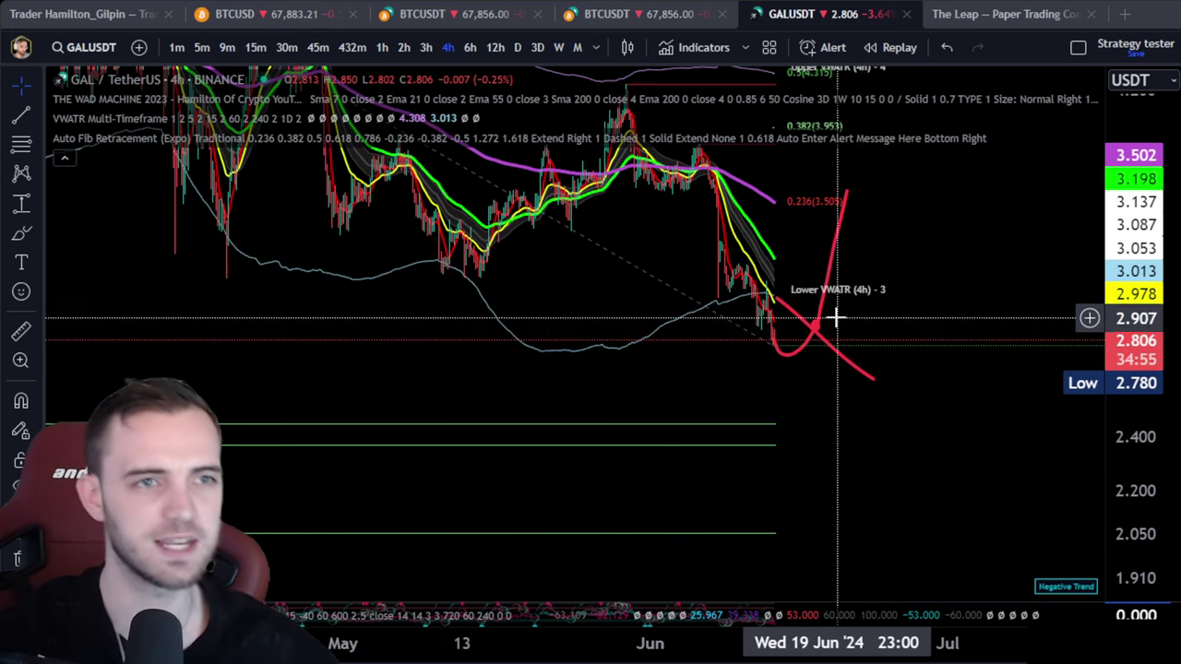